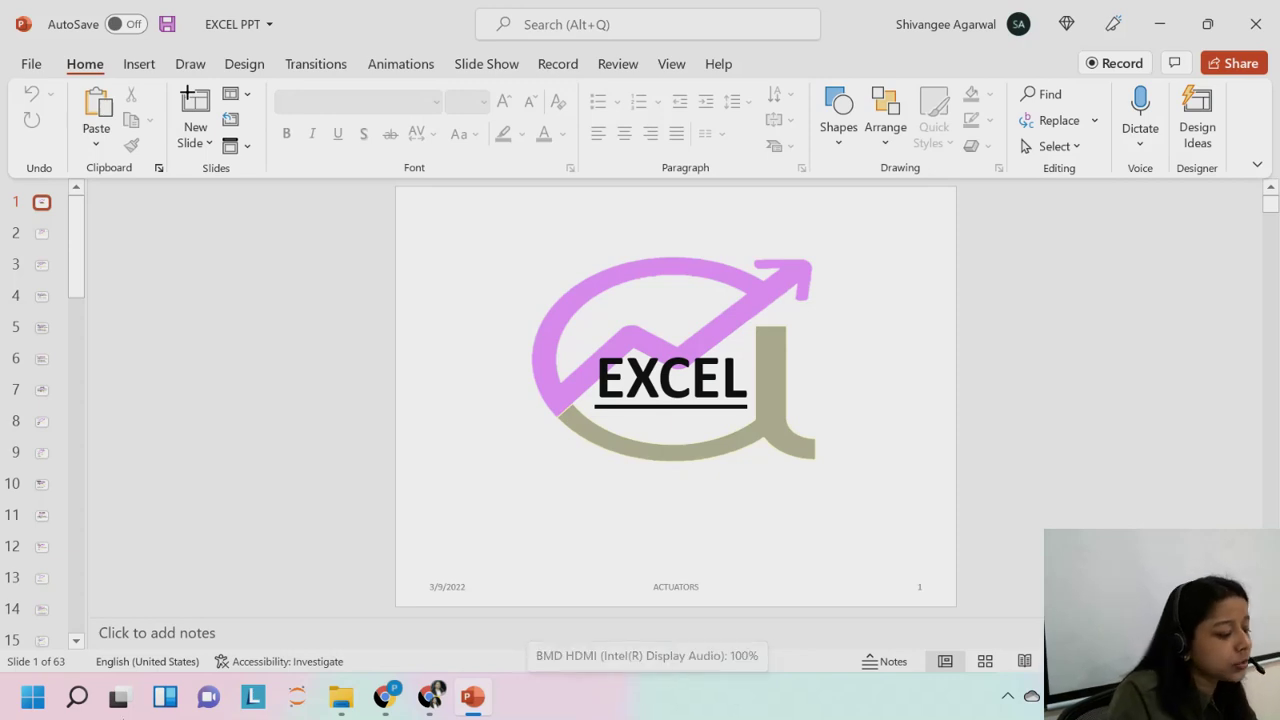
Search Windows for 'excel' and launch Excel from the best match.
left_click(77, 697)
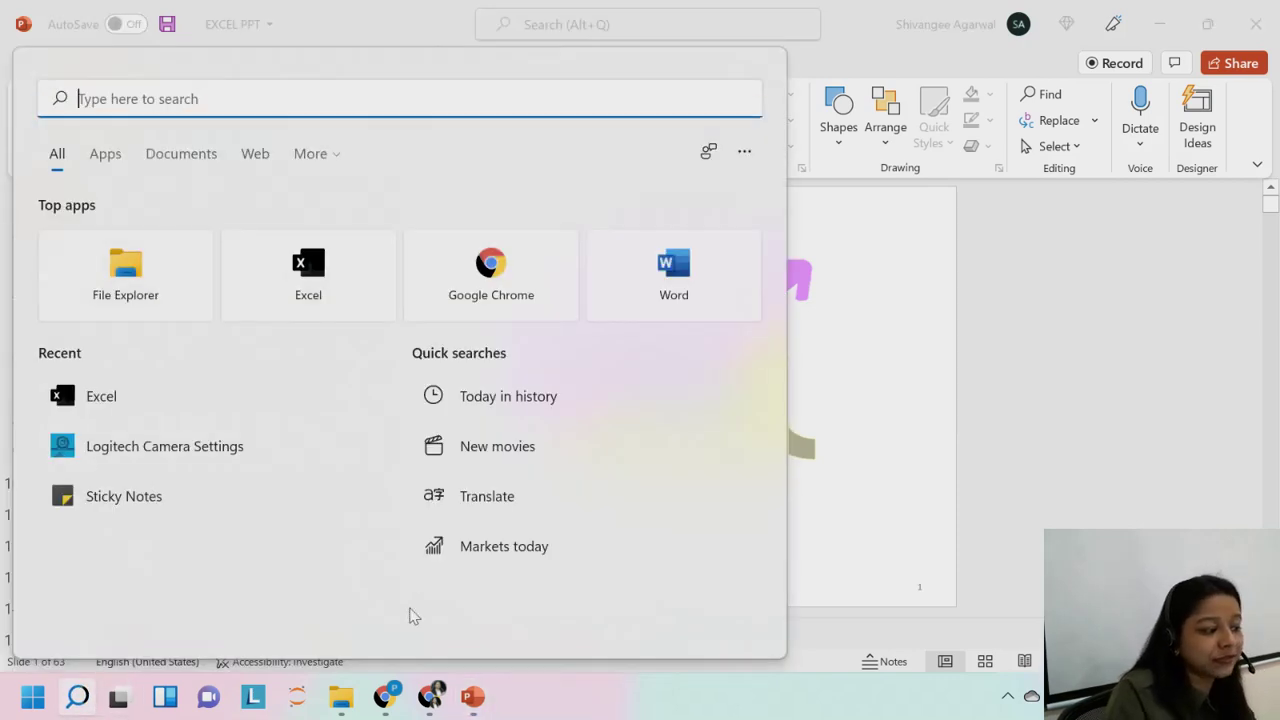
type("excel")
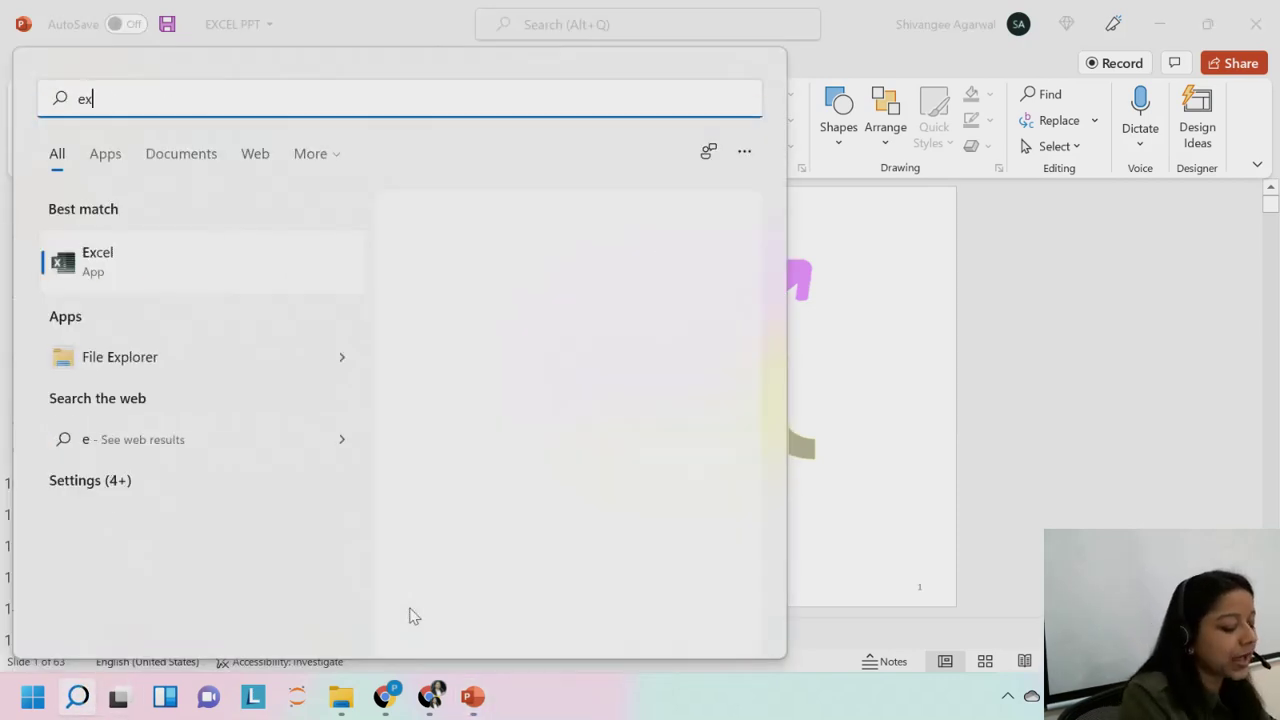
left_click(276, 272)
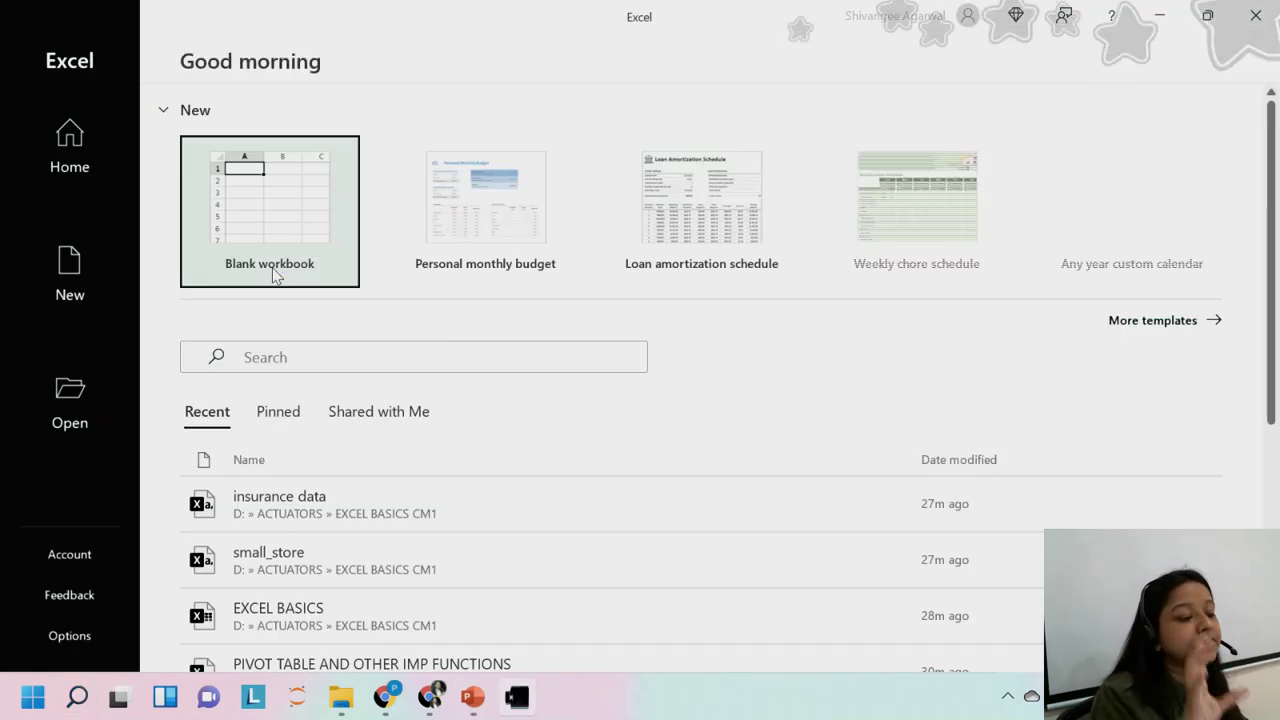
Create Book1 from the Blank workbook tile on Excel's start screen.
left_click(267, 174)
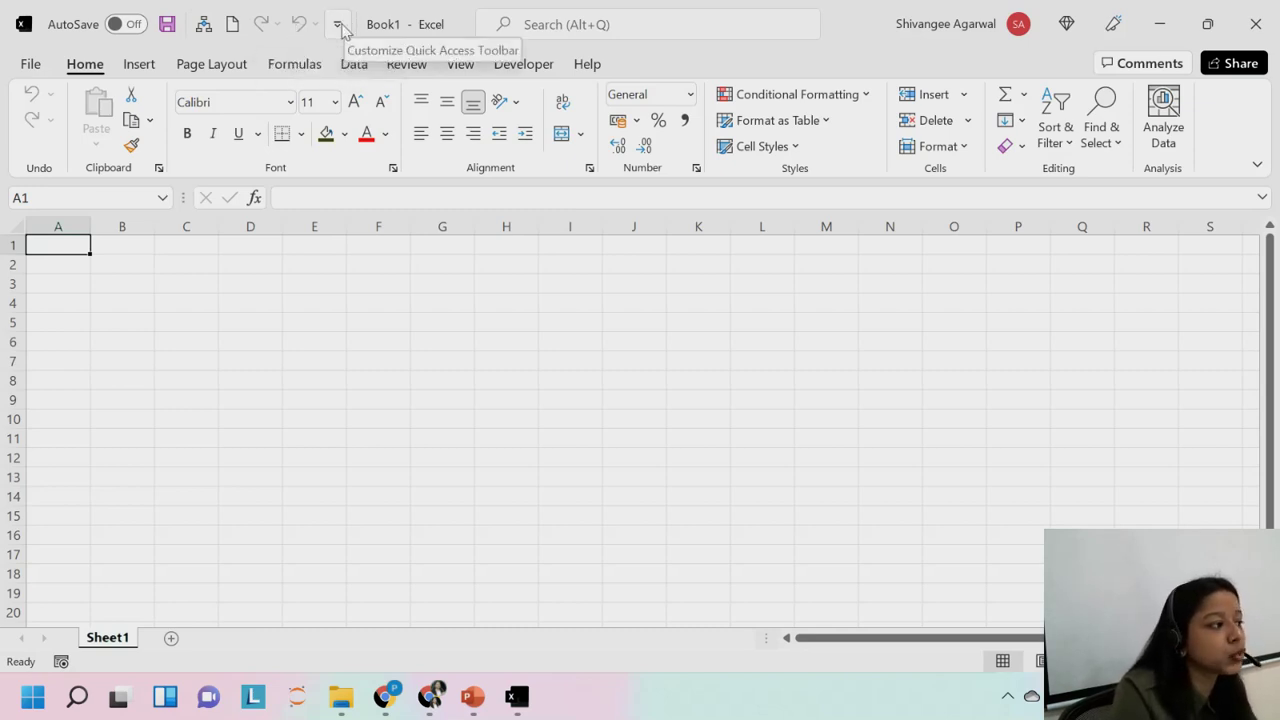
Show the Customize Quick Access Toolbar list with New, Undo and Redo enabled.
left_click(338, 24)
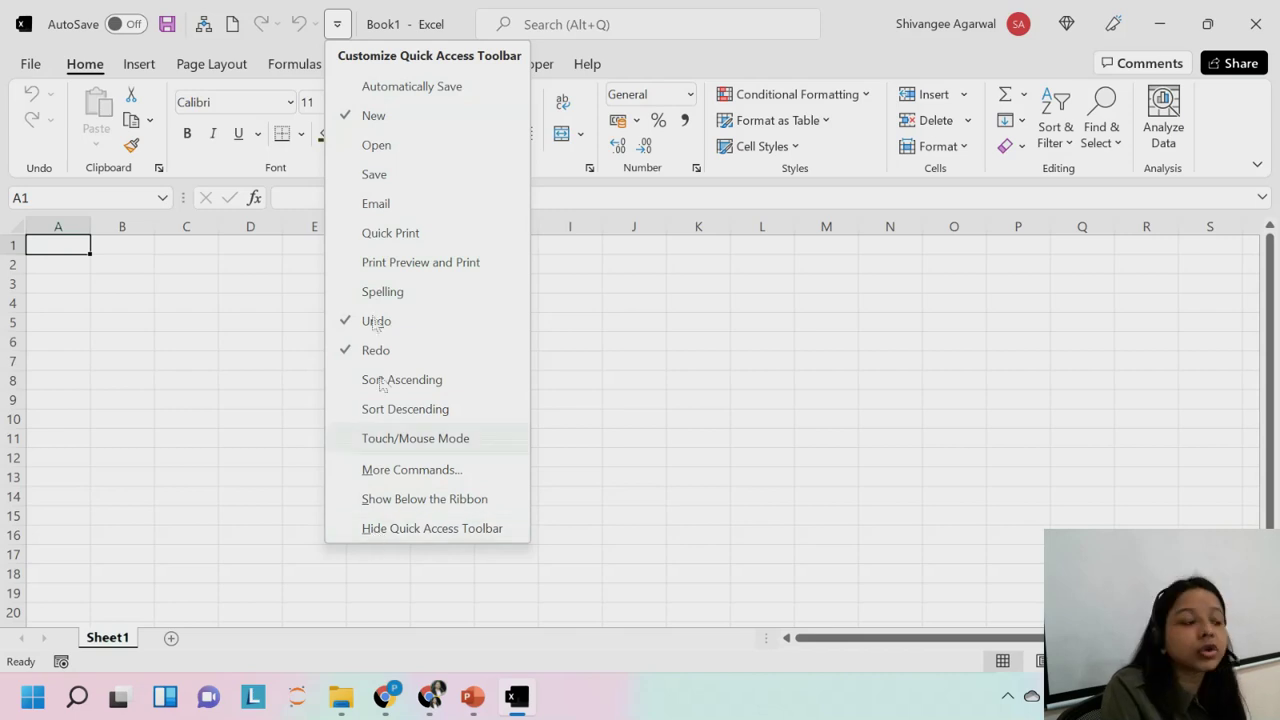
Close the Customize Quick Access Toolbar list, returning to the empty Sheet1.
left_click(187, 277)
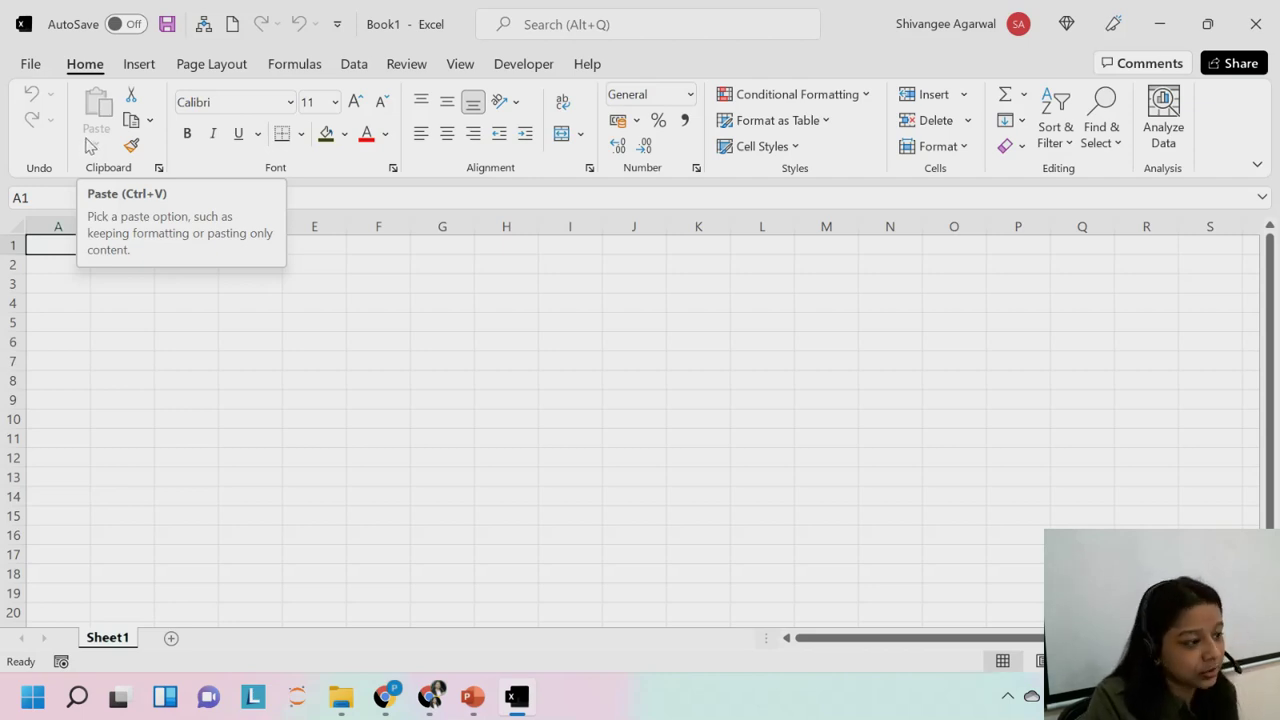
Switch the ribbon to the Insert tab with its Tables and Charts groups.
left_click(139, 63)
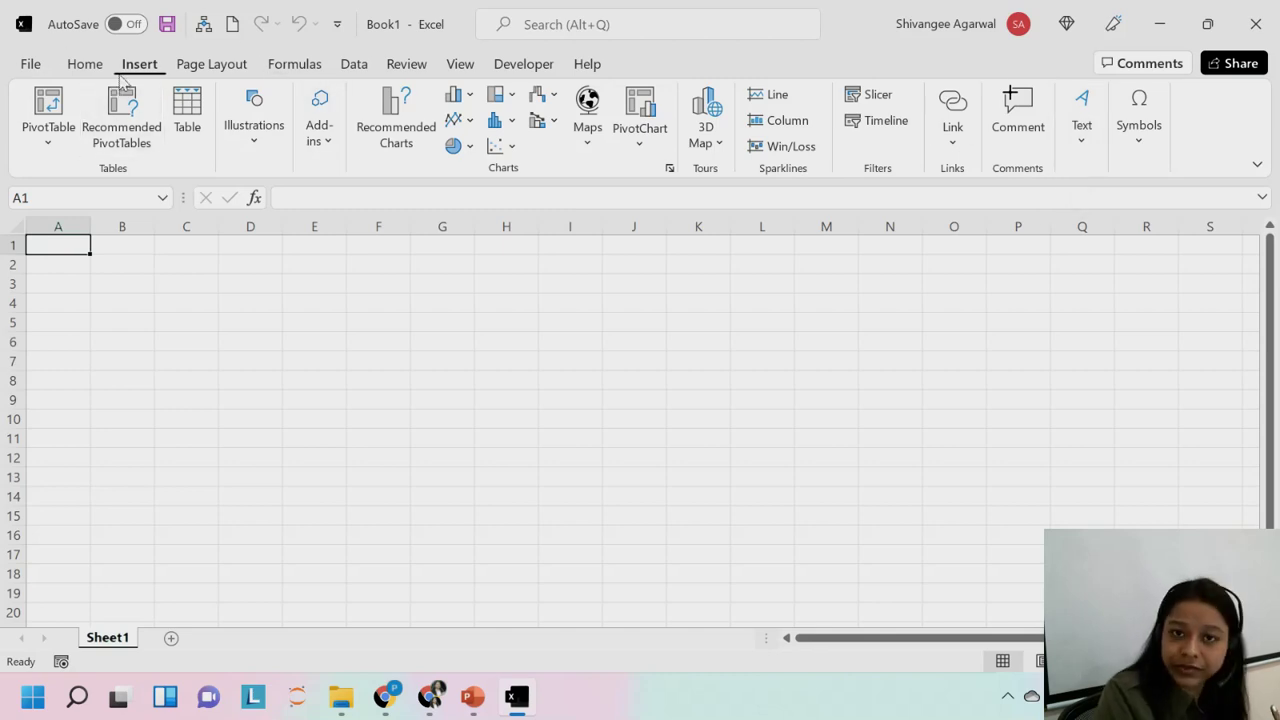
Switch the ribbon to the Page Layout tab with Themes and Page Setup groups.
left_click(220, 66)
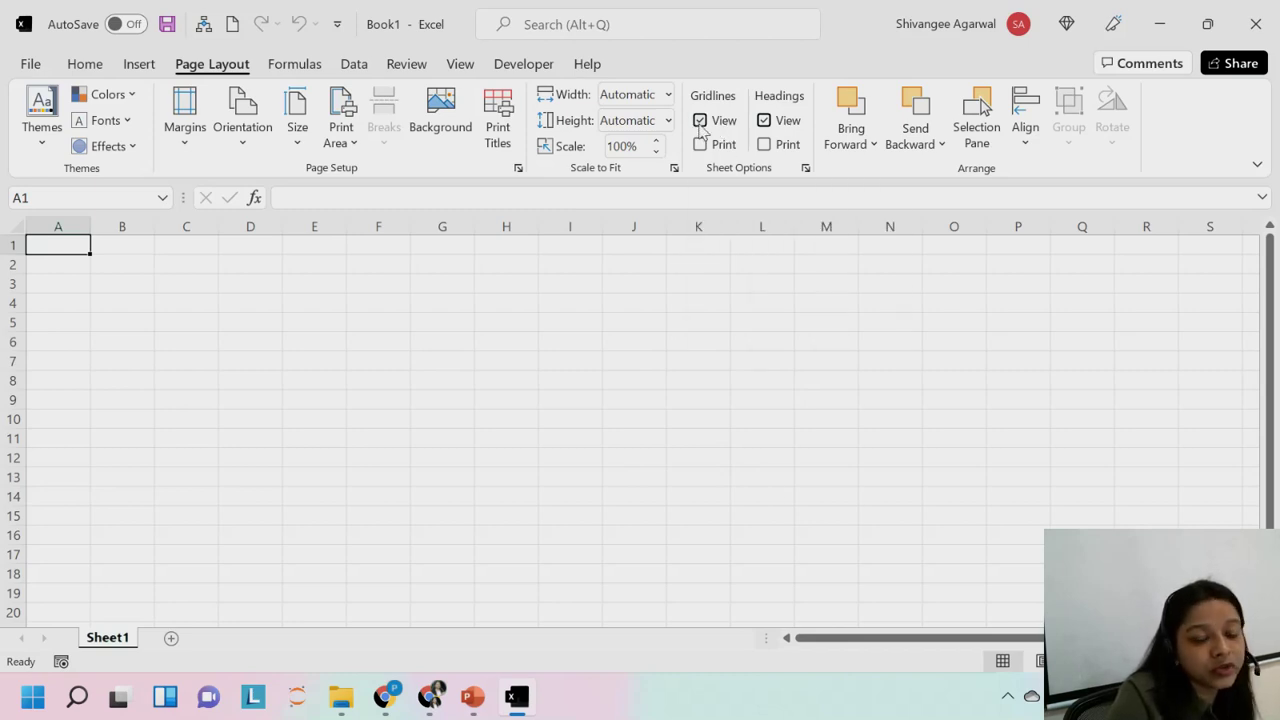
left_click(700, 121)
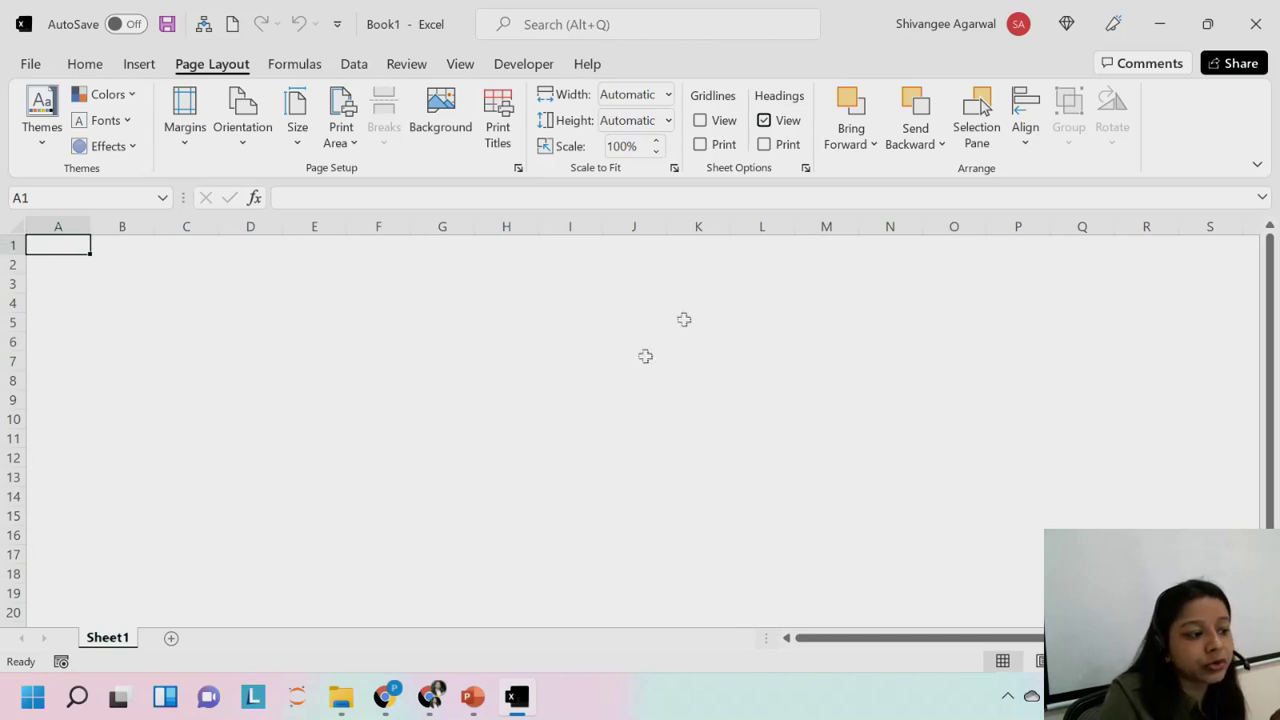
left_click(765, 120)
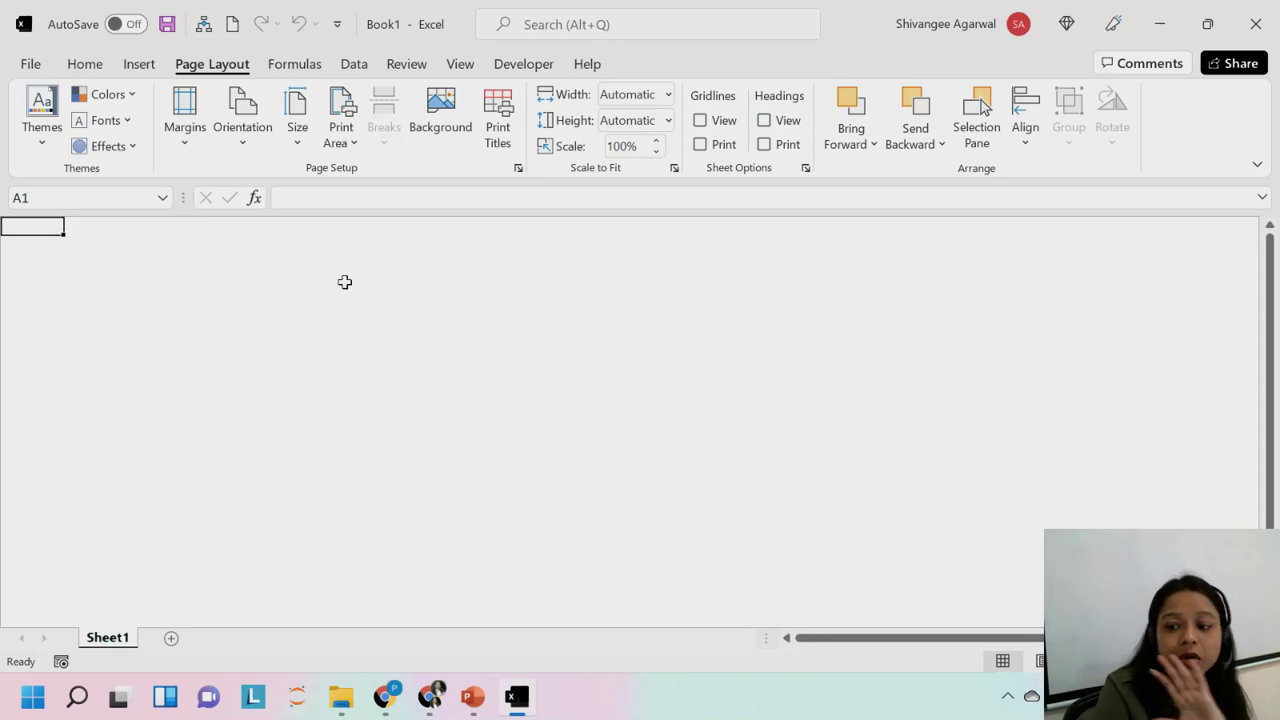
left_click(744, 122)
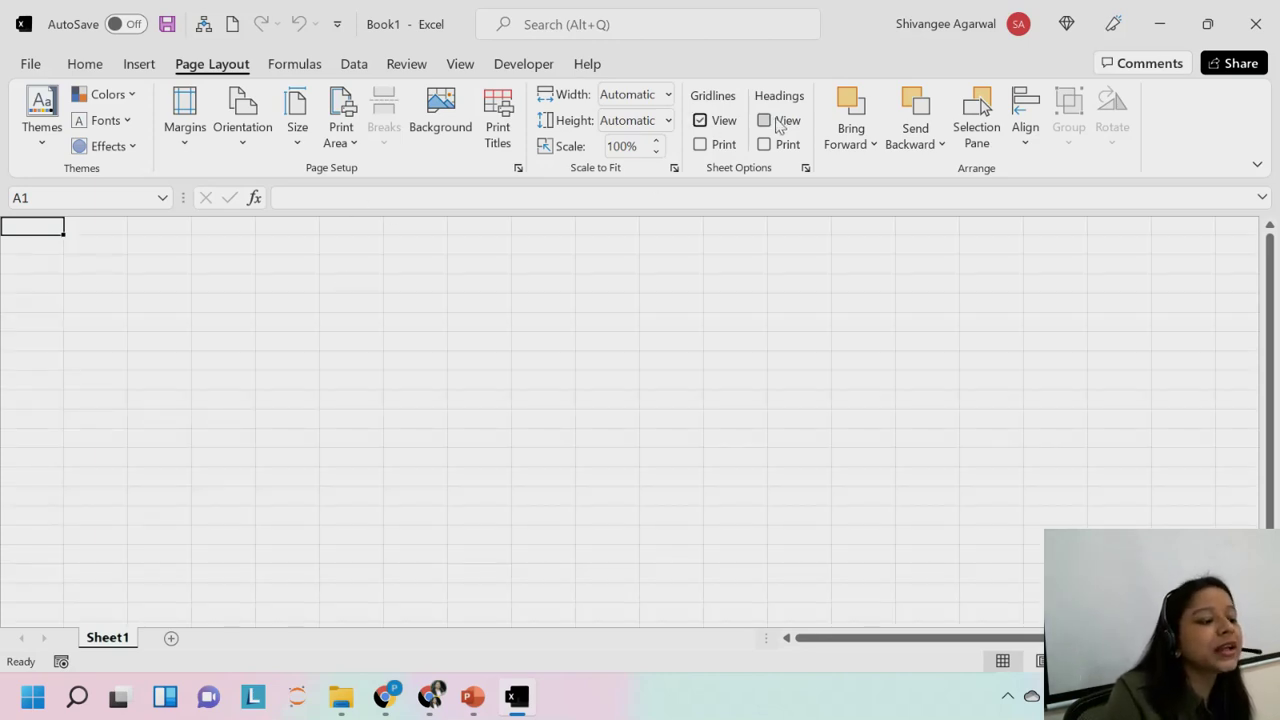
left_click(772, 124)
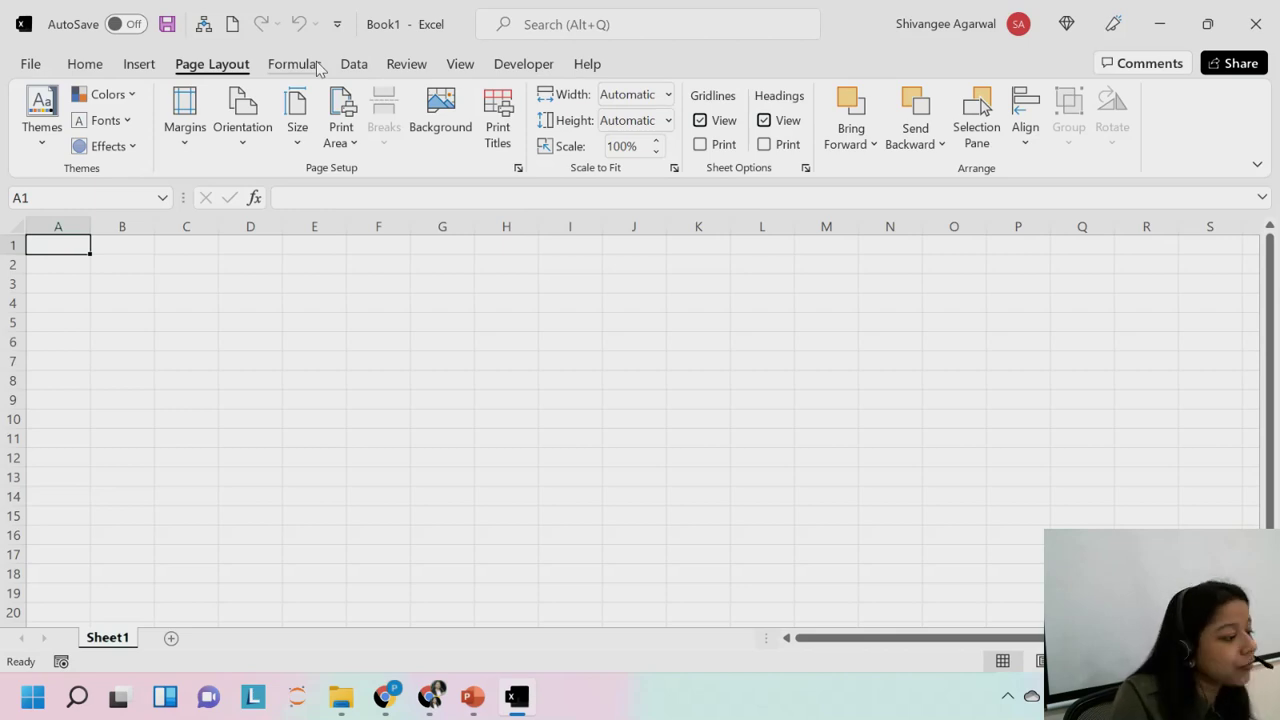
Look over the Formulas tab, then switch the ribbon to the Data tab.
left_click(316, 67)
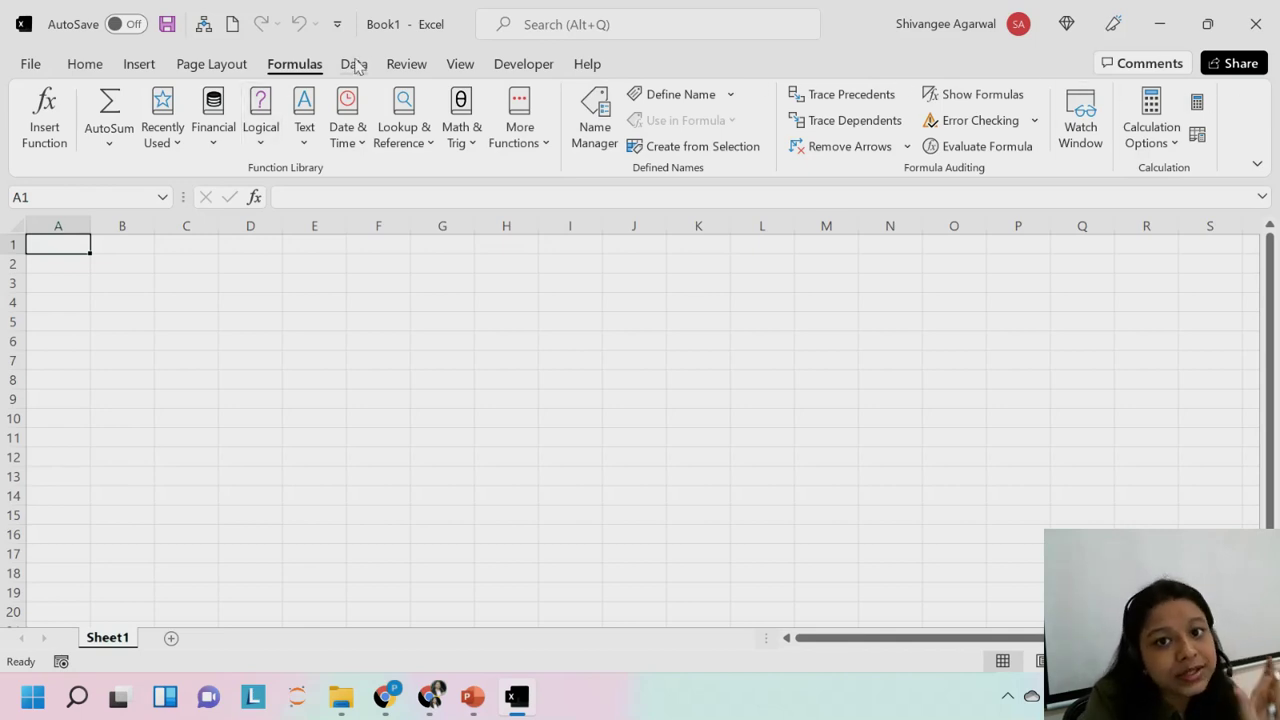
left_click(406, 64)
Move across the ribbon to the Review tab with Proofing, Comments and Protect groups.
left_click(354, 64)
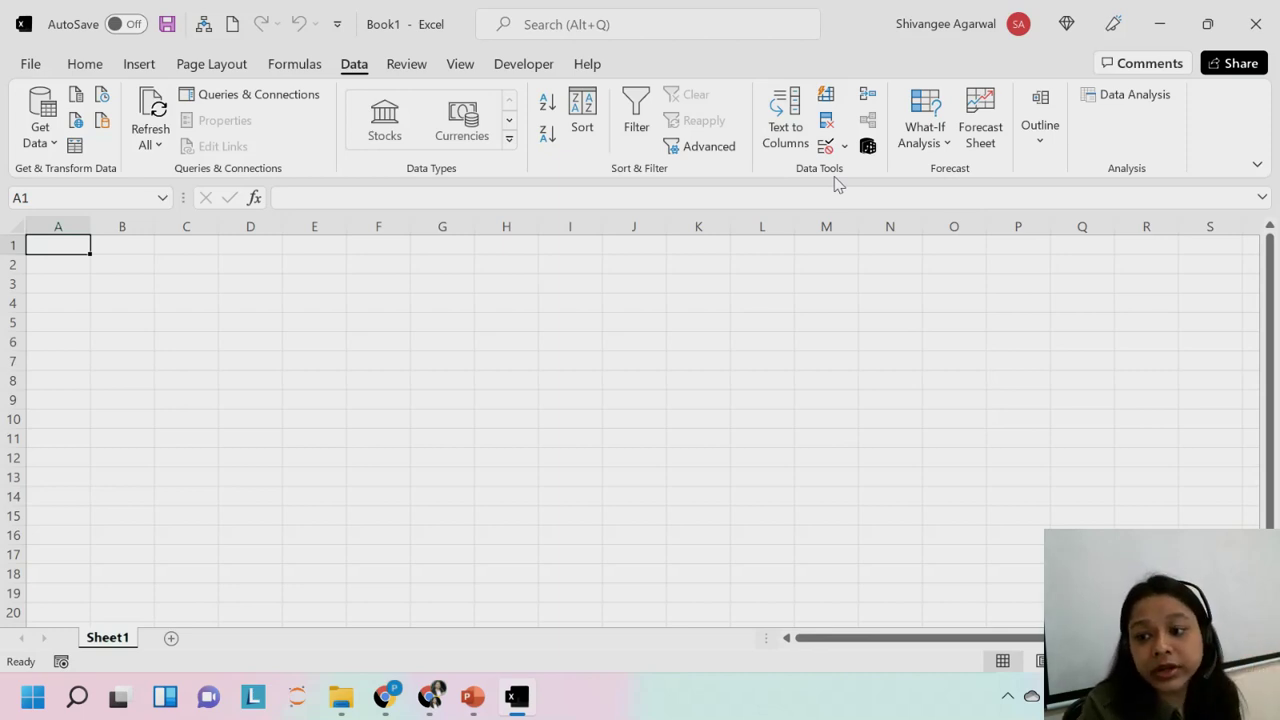
left_click(395, 66)
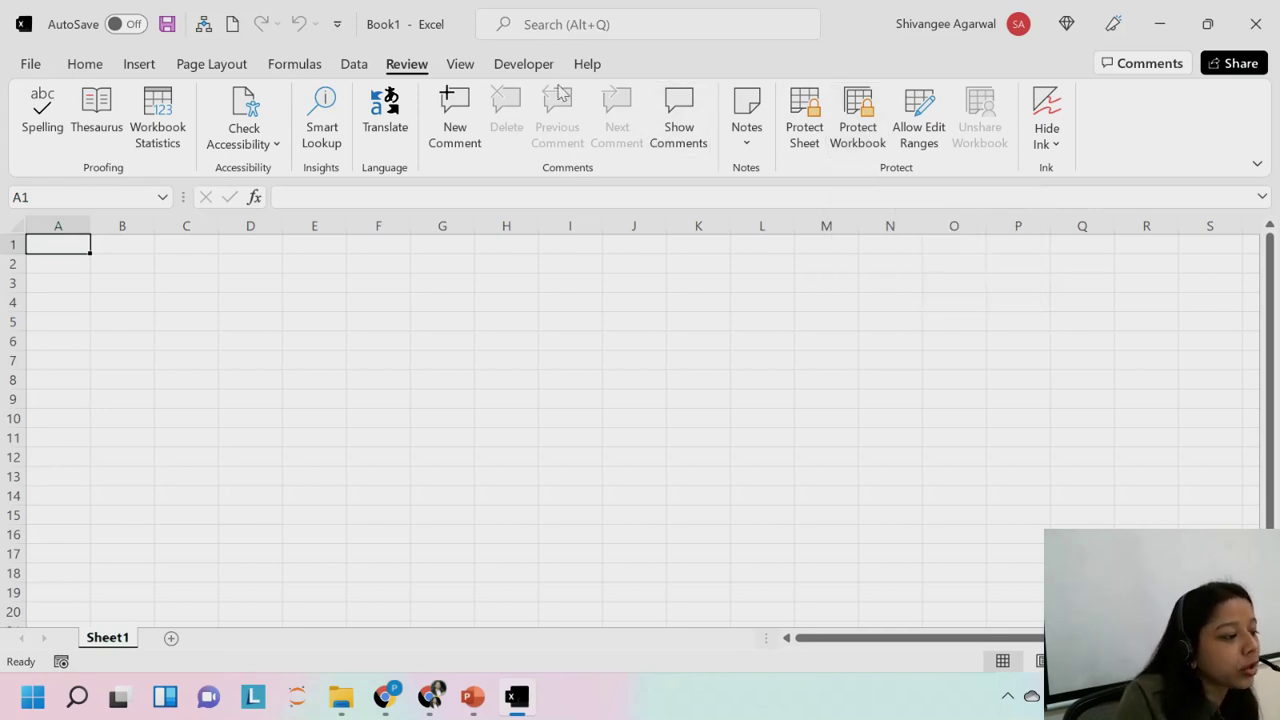
Switch the ribbon to the View tab with its gridlines, headings and zoom options.
left_click(462, 66)
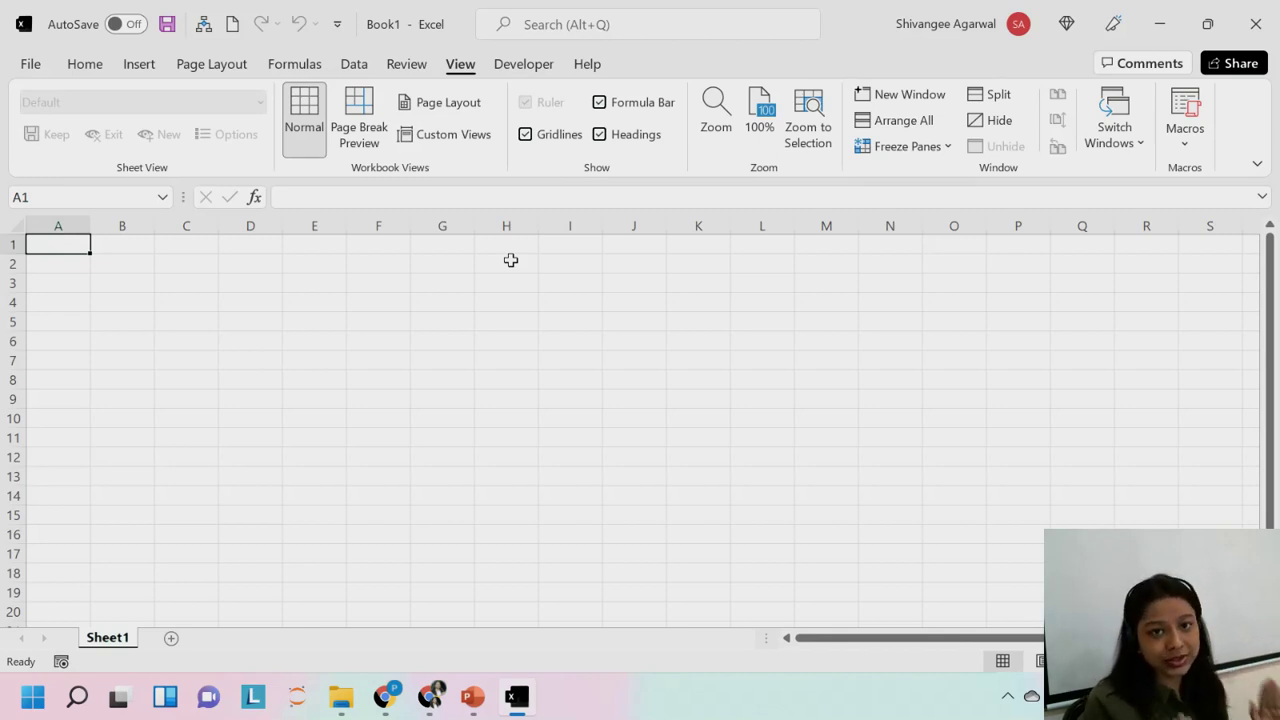
Turn Gridlines off and back on, then go back to the Home tab.
left_click(557, 135)
left_click(571, 134)
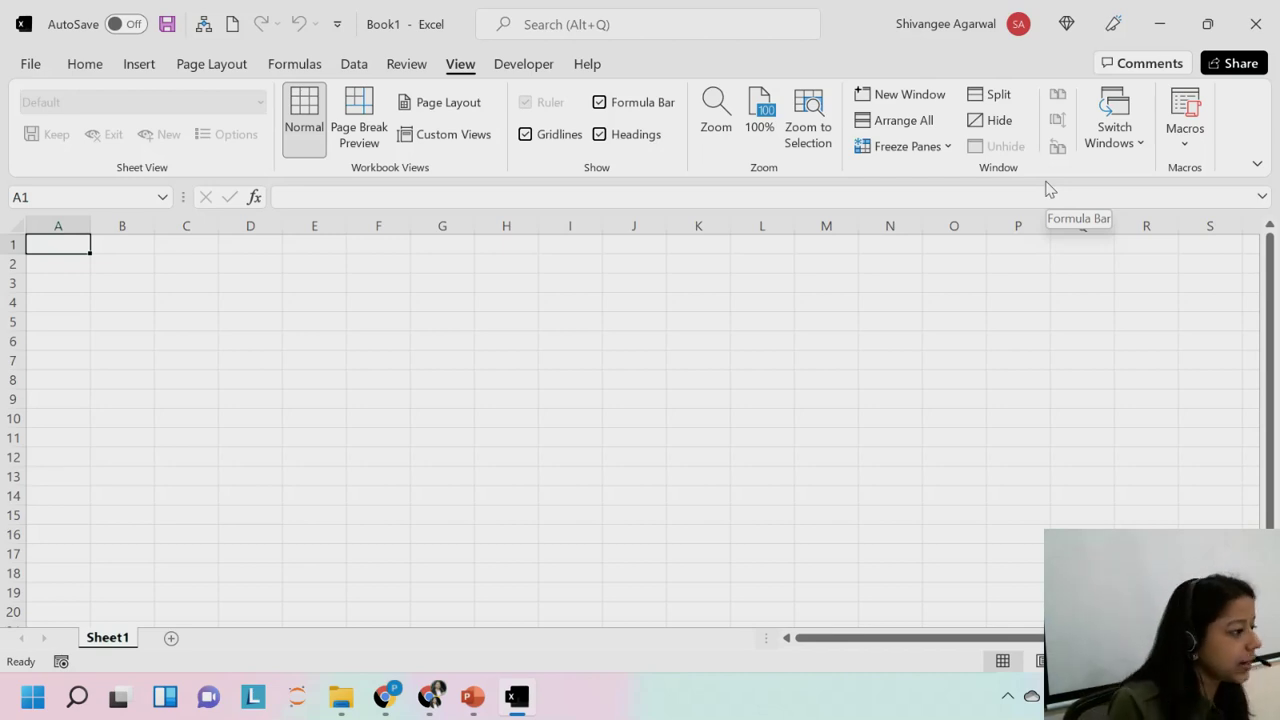
left_click(85, 66)
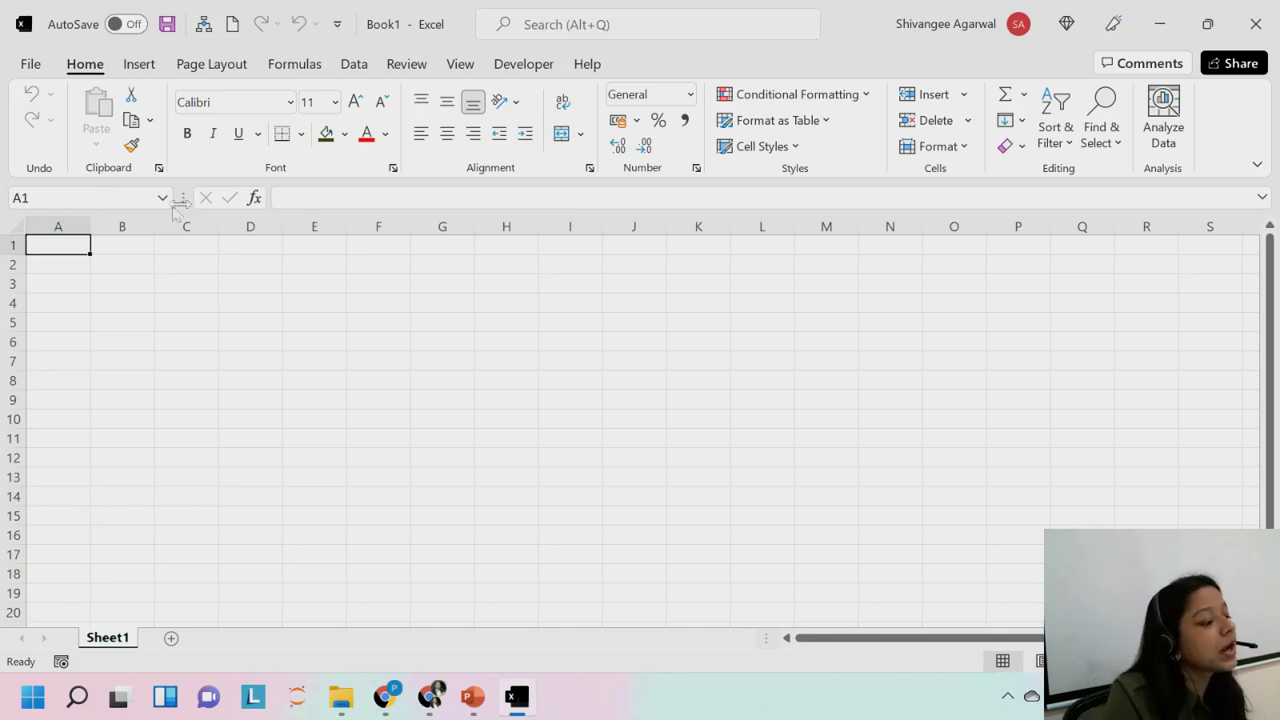
Select cell C3 so the Name Box reads C3.
left_click(177, 279)
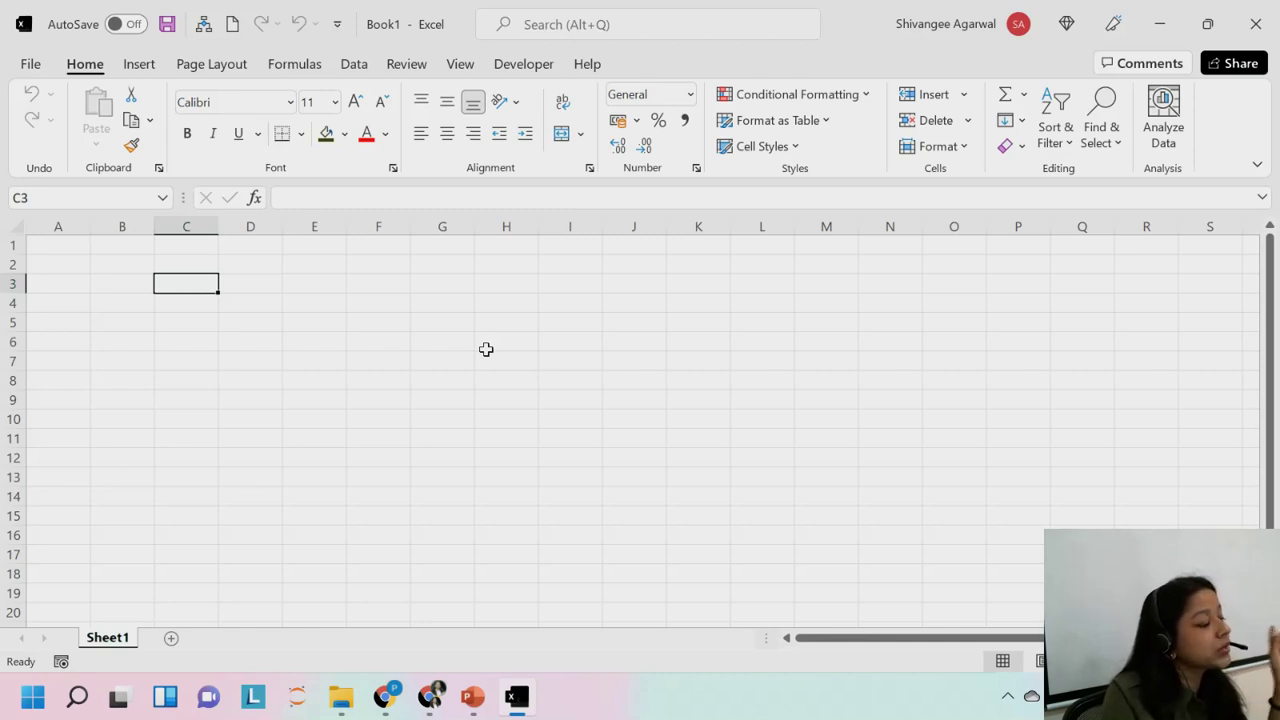
left_click(1066, 226)
key("Right")
key("Right")
key("Right")
key("Right")
key("Right")
key("Right")
key("Right")
key("Right")
key("Right")
key("Right")
key("Right")
key("Right")
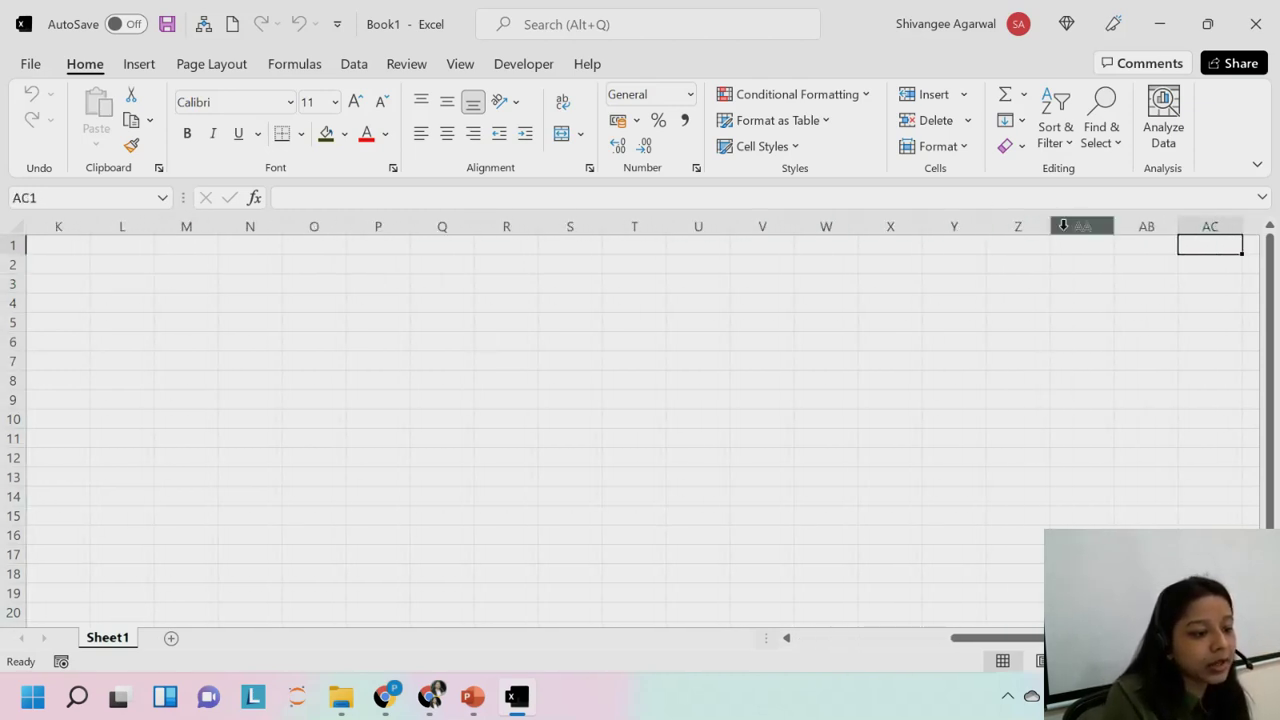
key("Right")
key("Right")
key("Right")
key("Right")
key("Right")
key("Right")
key("Right")
key("Right")
key("Right")
key("Right")
key("Right")
key("Right")
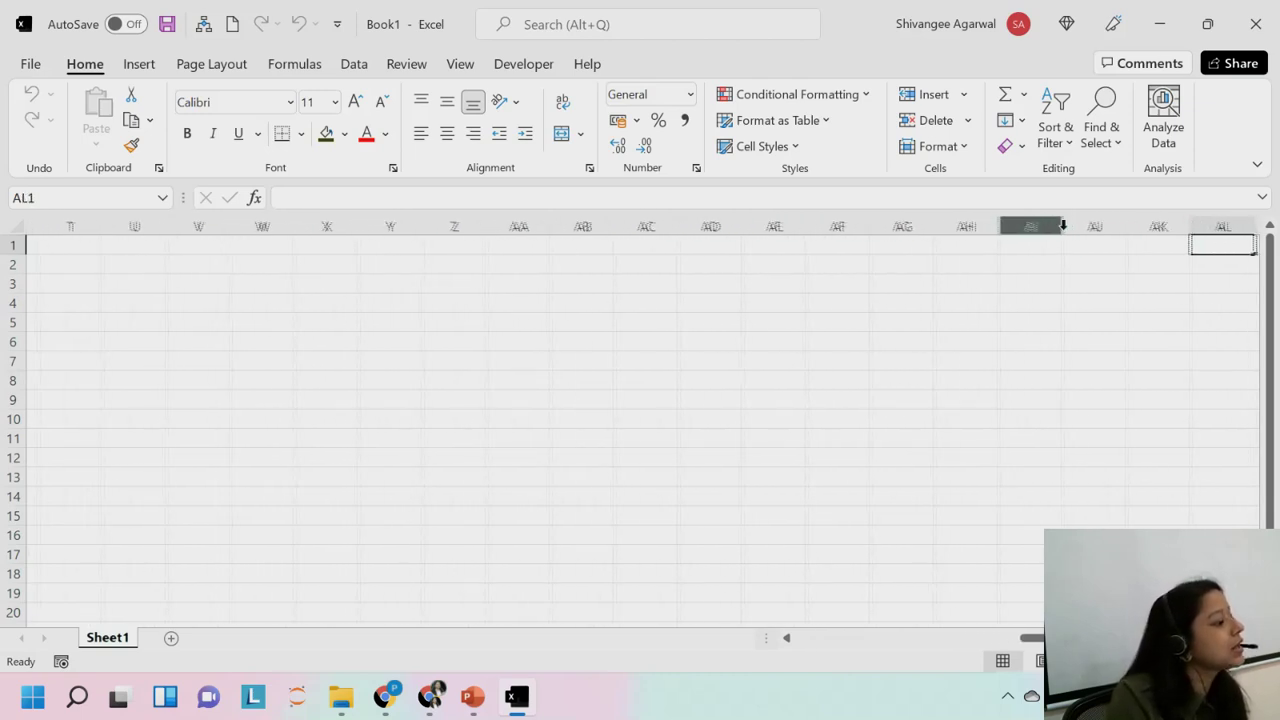
key("Right")
key("Right")
key("Right")
key("Right")
key("Right")
key("Right")
key("ctrl+Home")
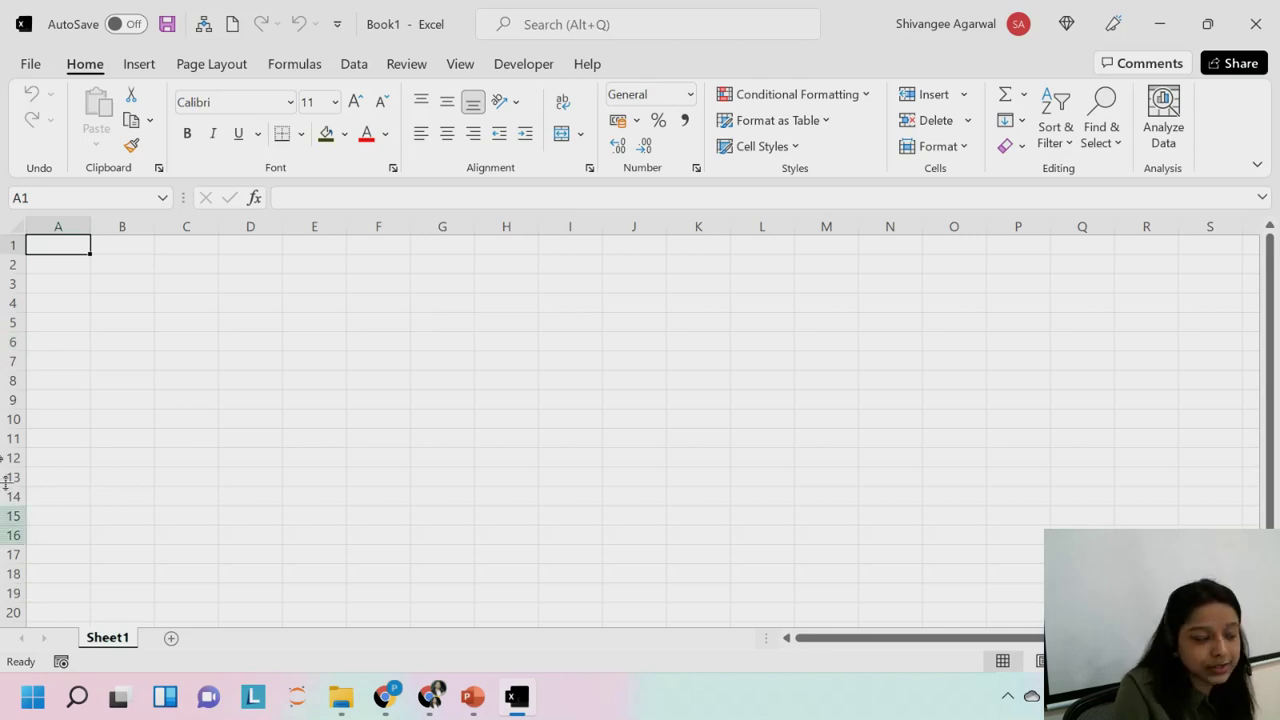
key("ctrl+Down")
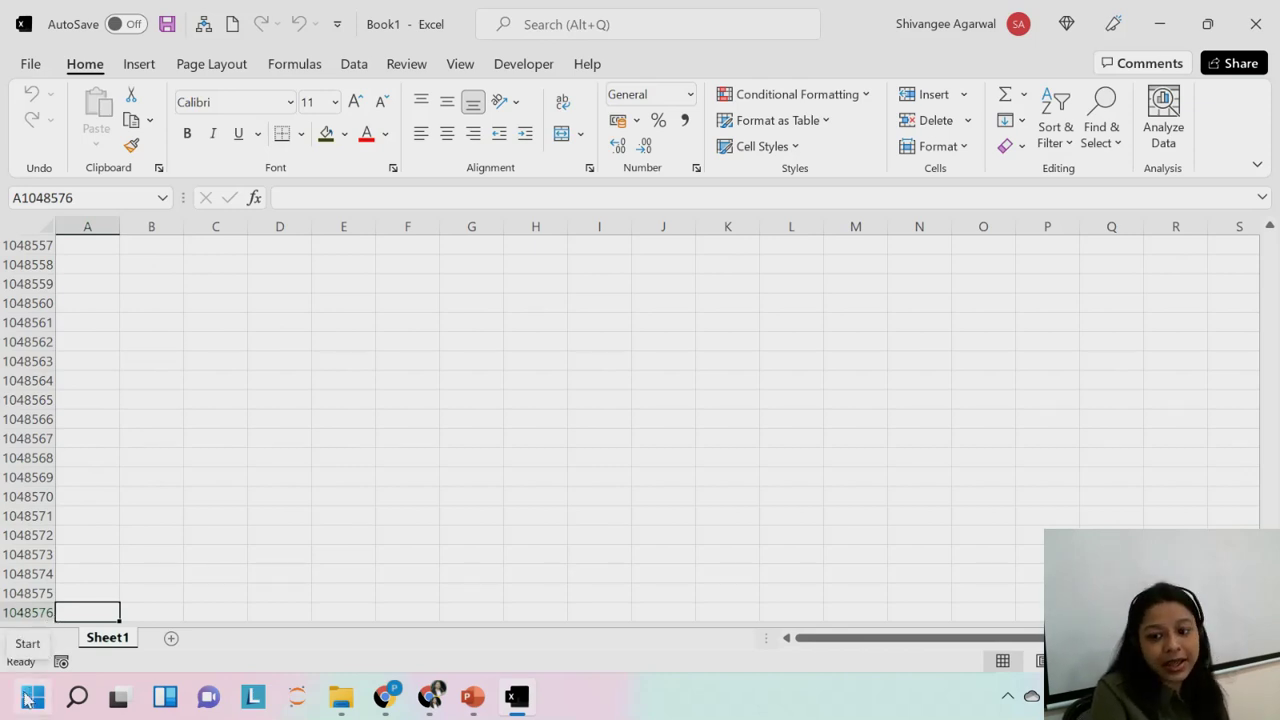
key("ctrl+Up")
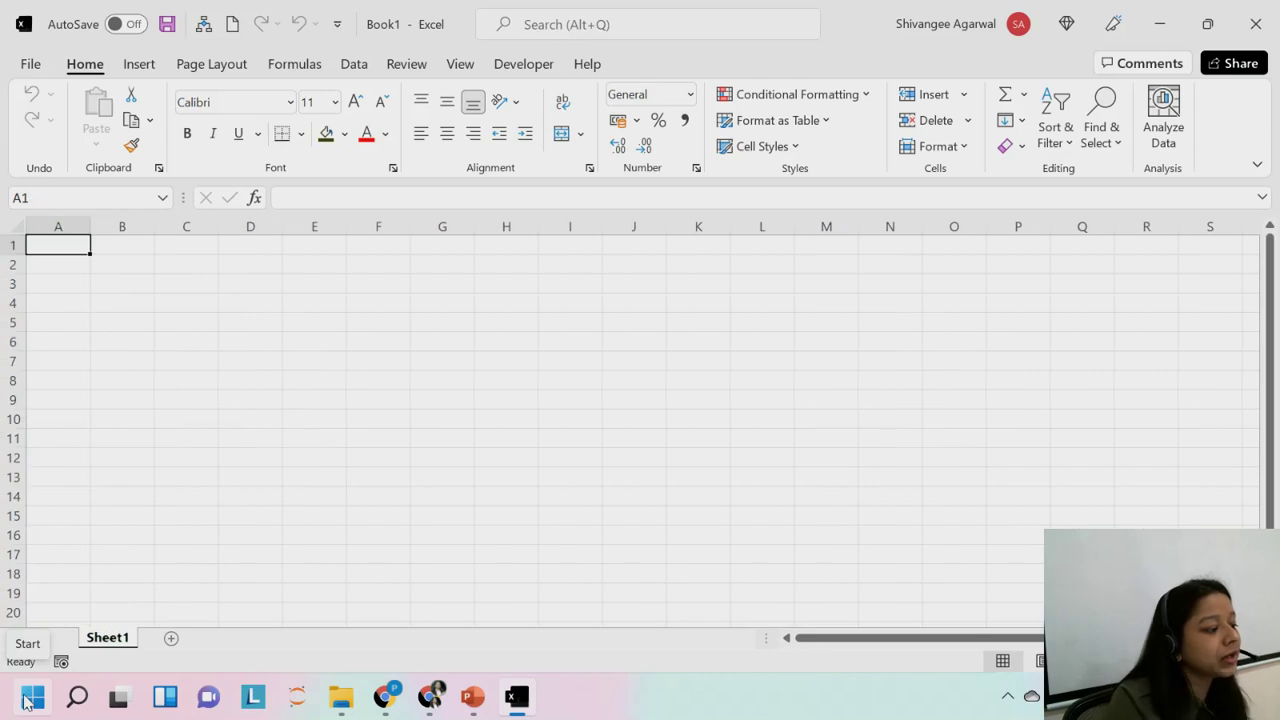
key("ctrl+Right")
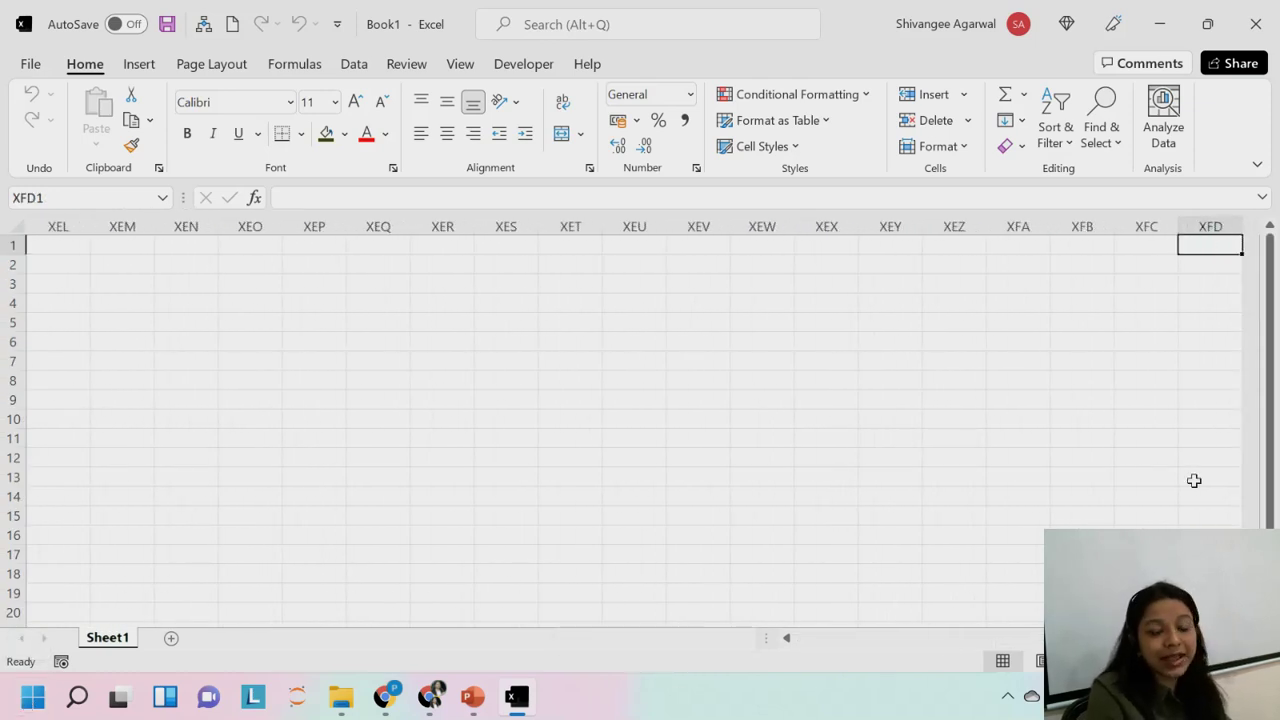
key("ctrl+Left")
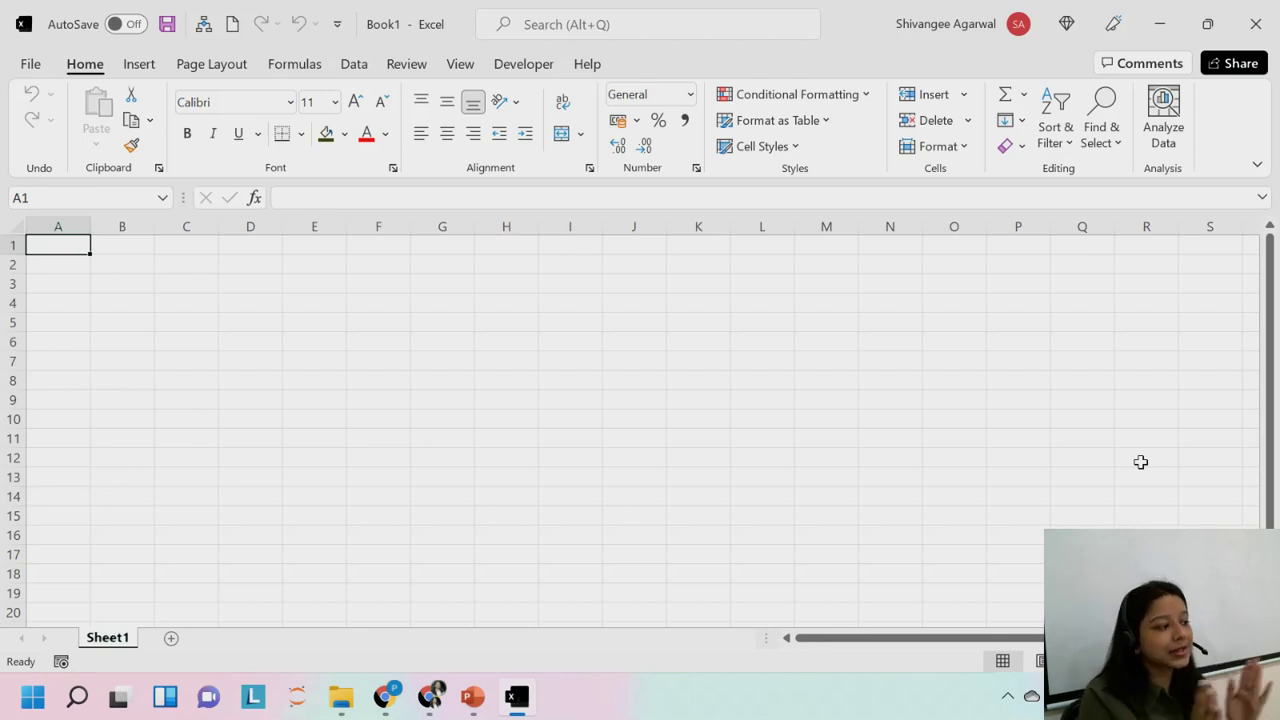
left_click(500, 297)
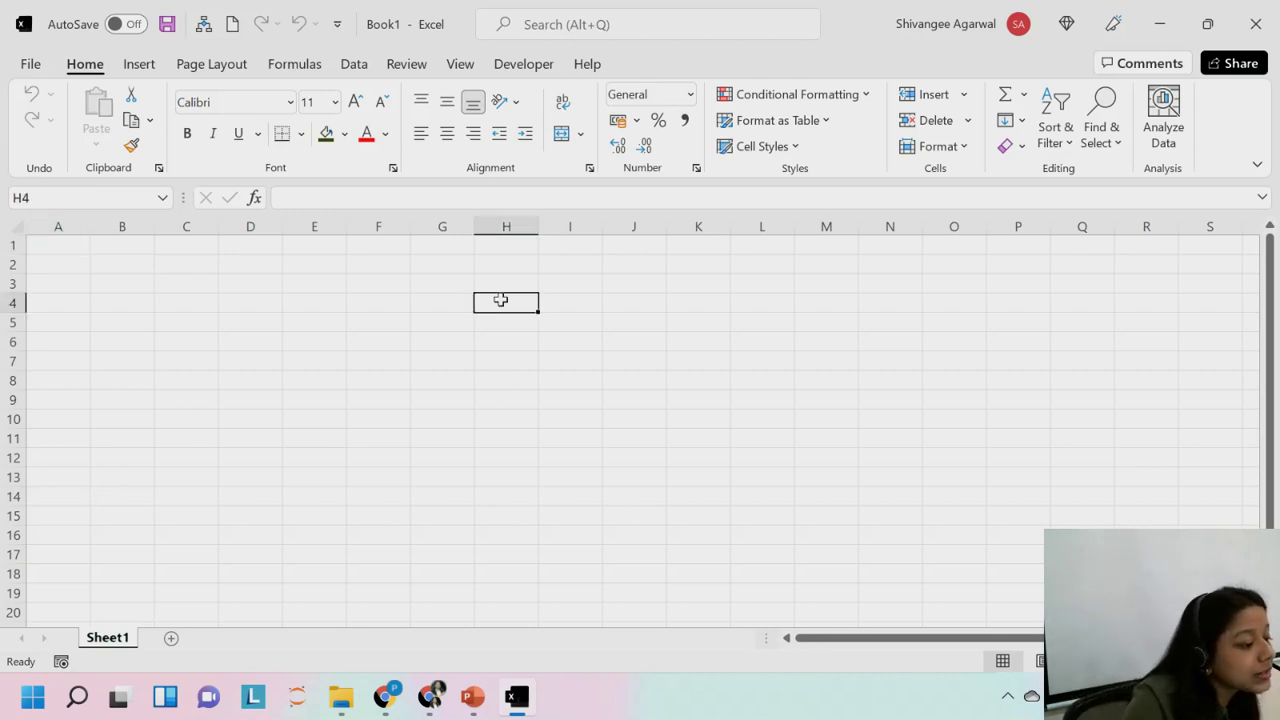
left_click(545, 302)
left_click(574, 354)
left_click_drag(440, 360, 300, 309)
left_click(300, 342)
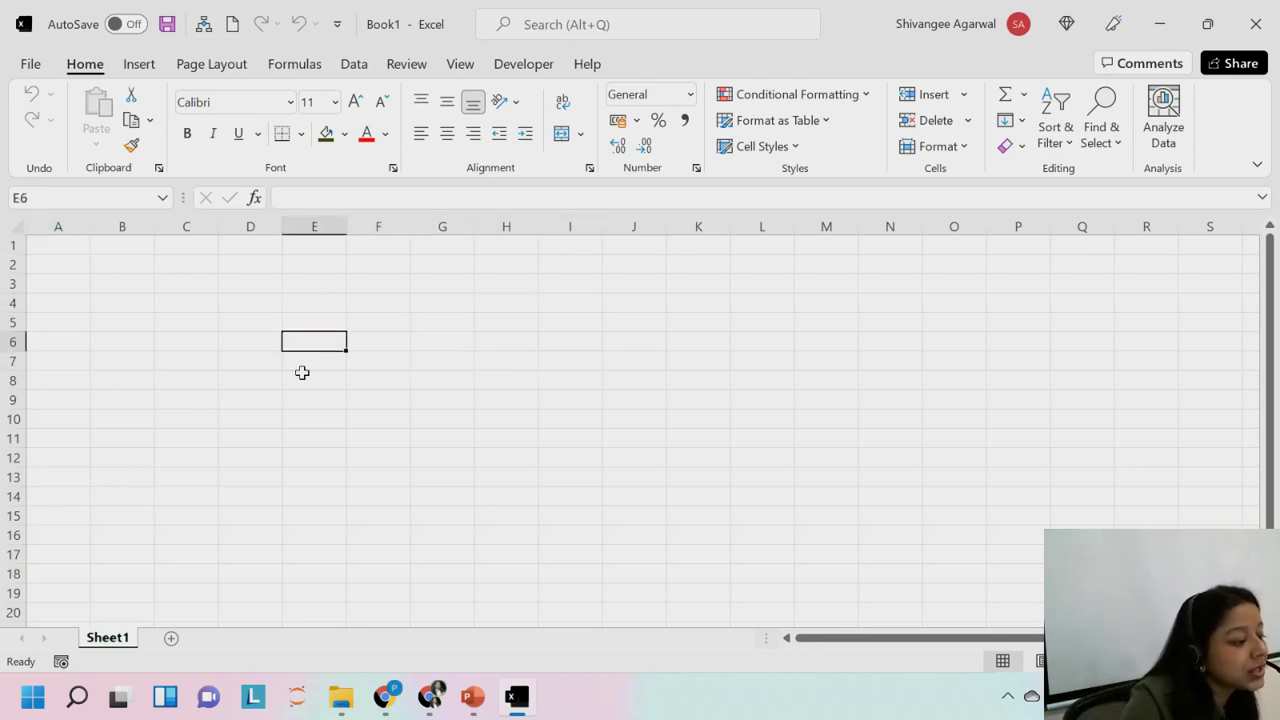
left_click(300, 368)
left_click(428, 363)
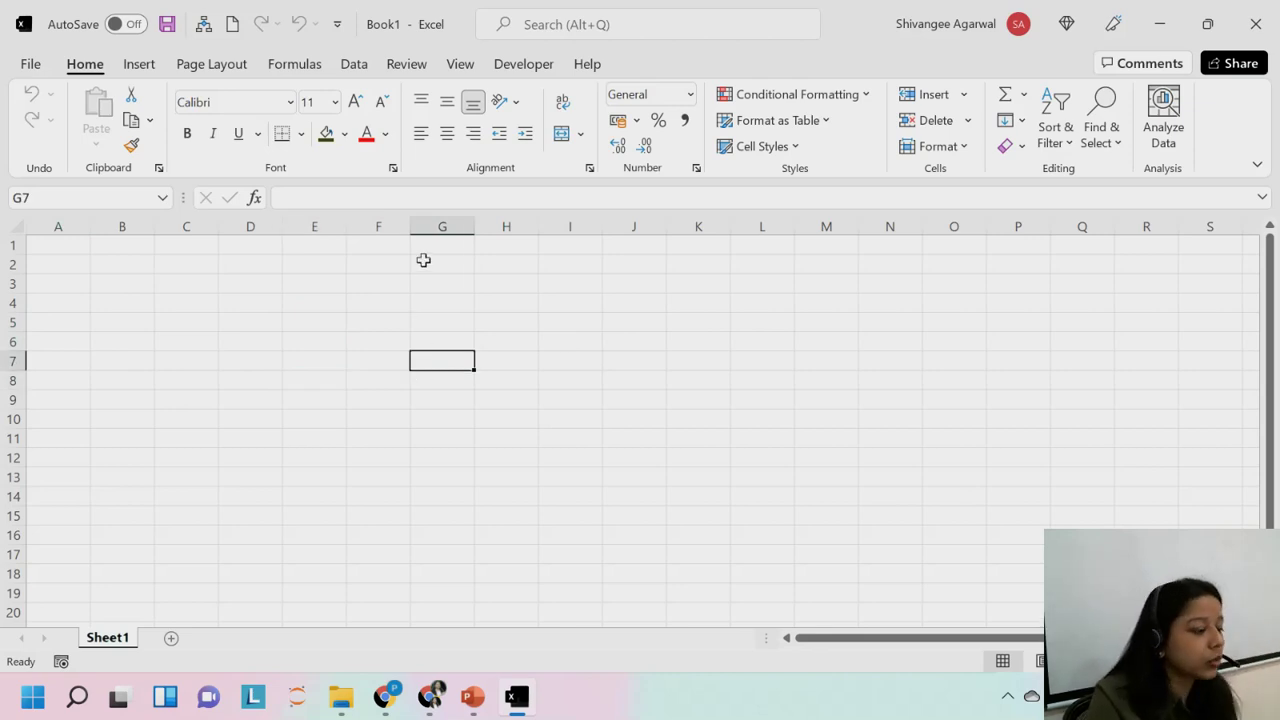
left_click(423, 260)
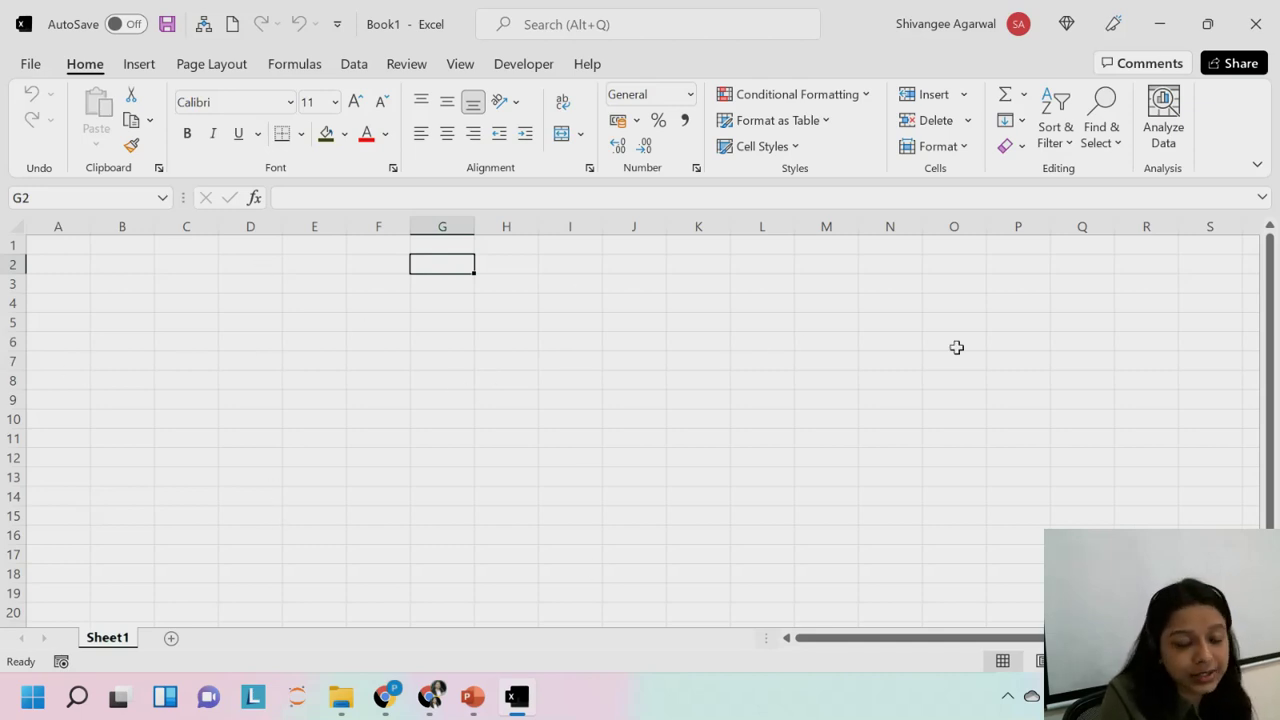
left_click(414, 317)
left_click_drag(560, 320, 560, 303)
left_click(575, 362)
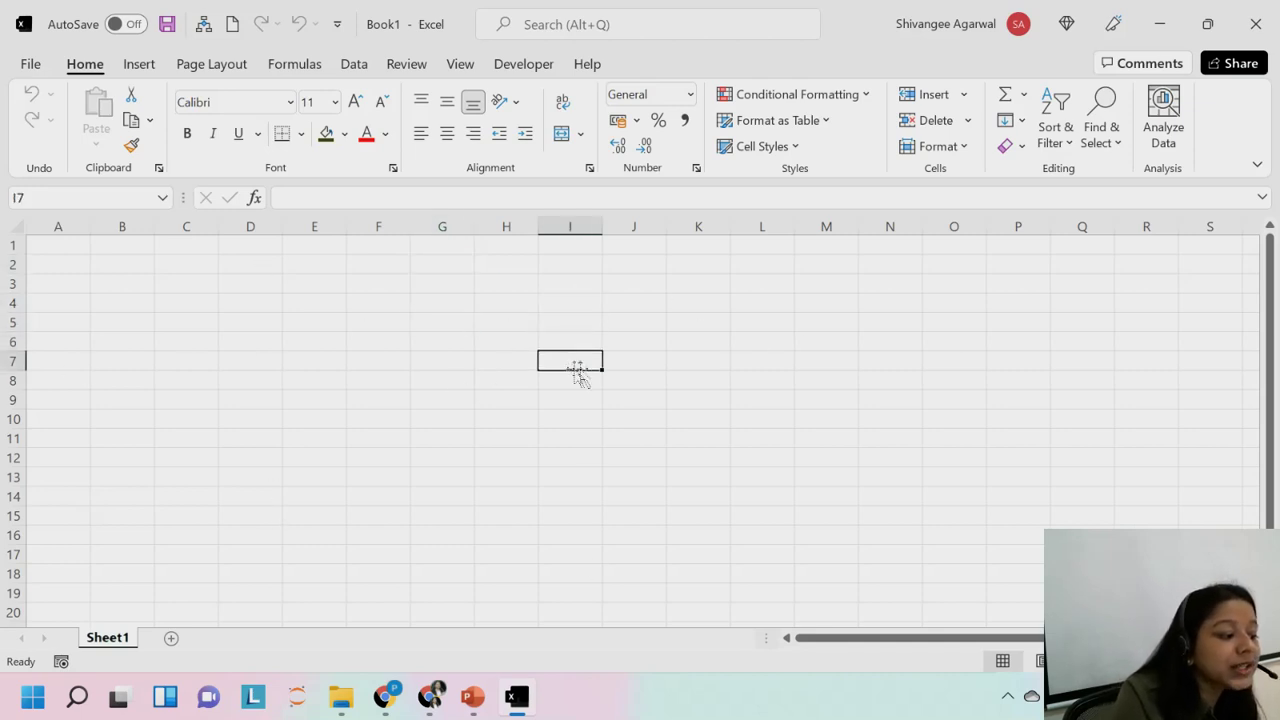
left_click(517, 338)
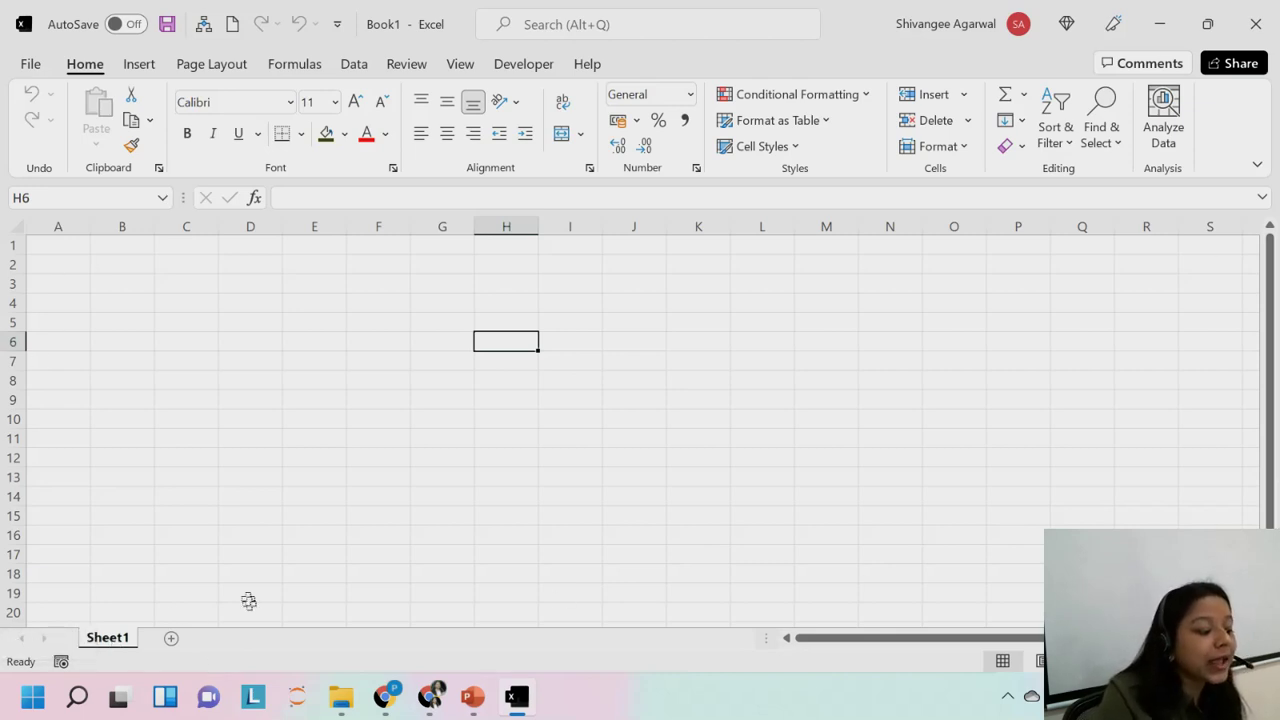
Create new worksheets Sheet2 and Sheet3 with the + button, ending on the Sheet1 tab.
left_click(171, 639)
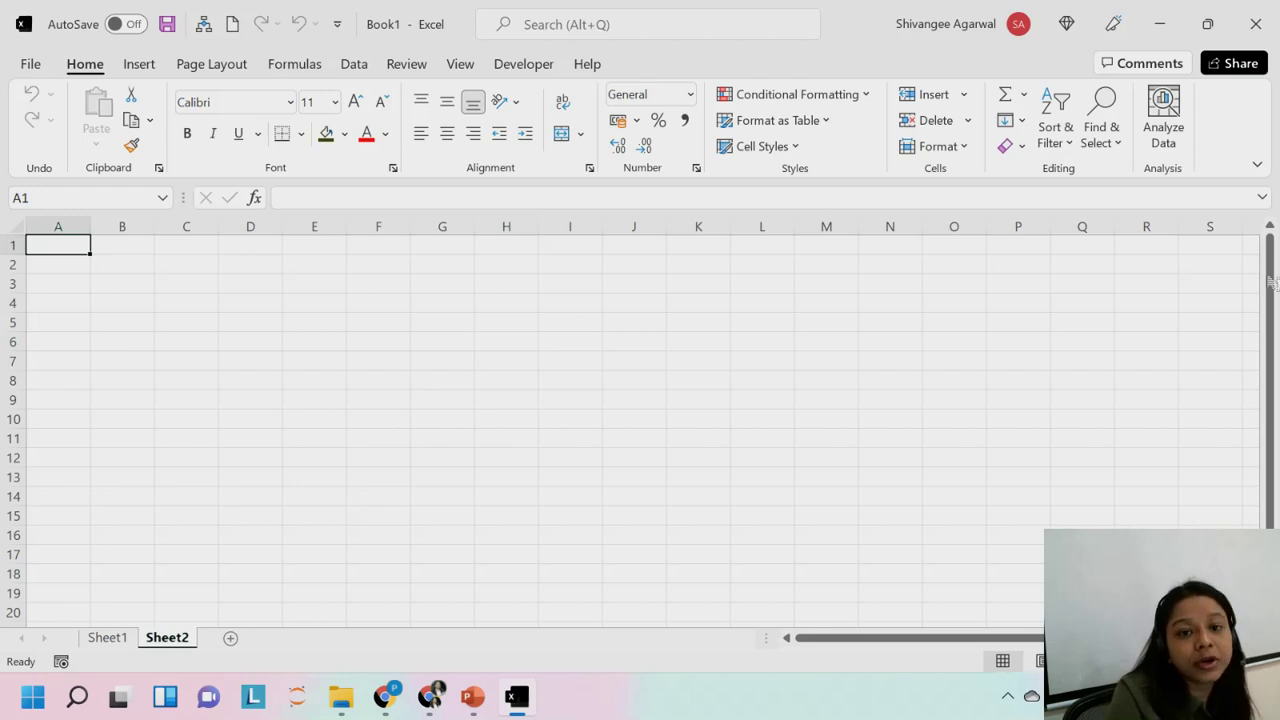
left_click(112, 640)
left_click(162, 640)
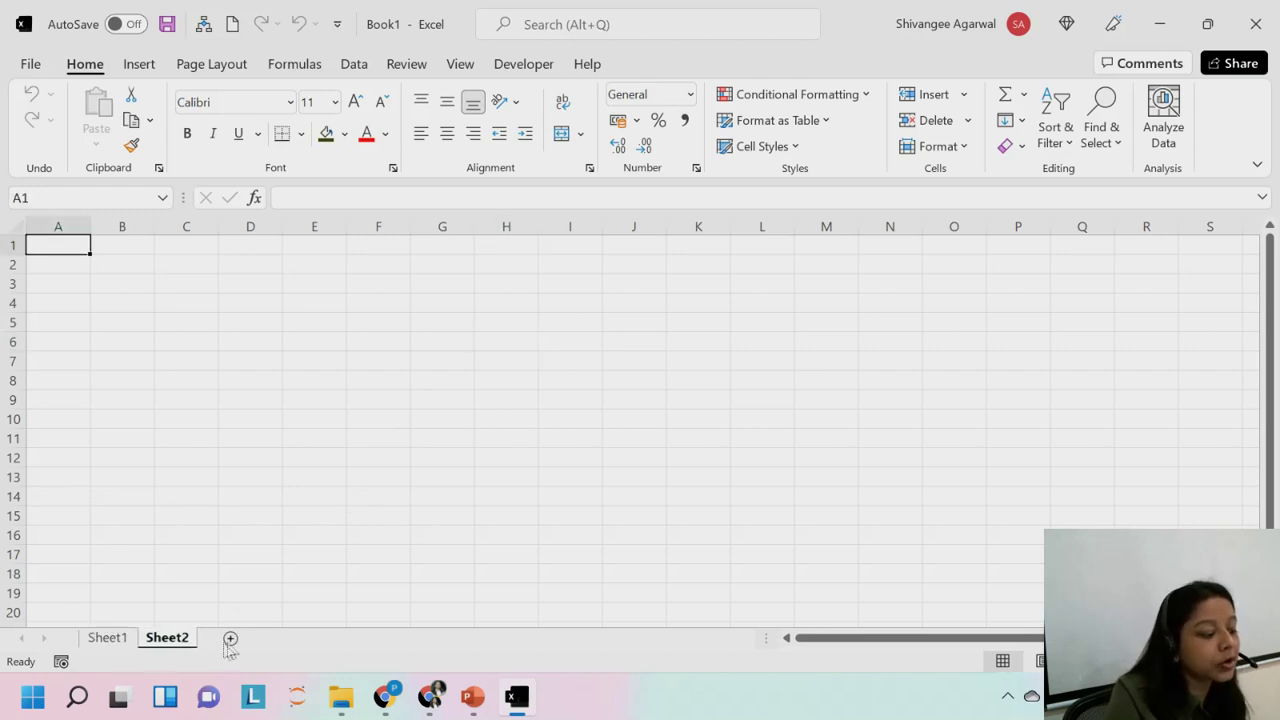
left_click(229, 639)
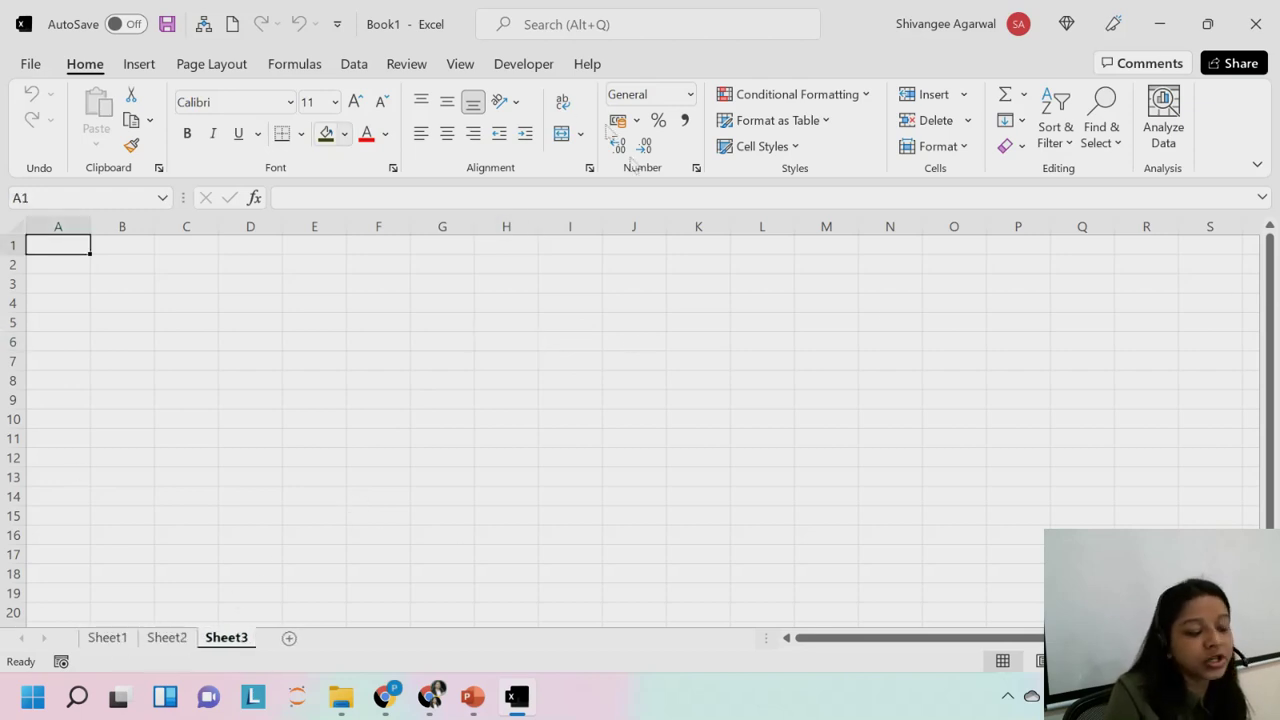
left_click(110, 640)
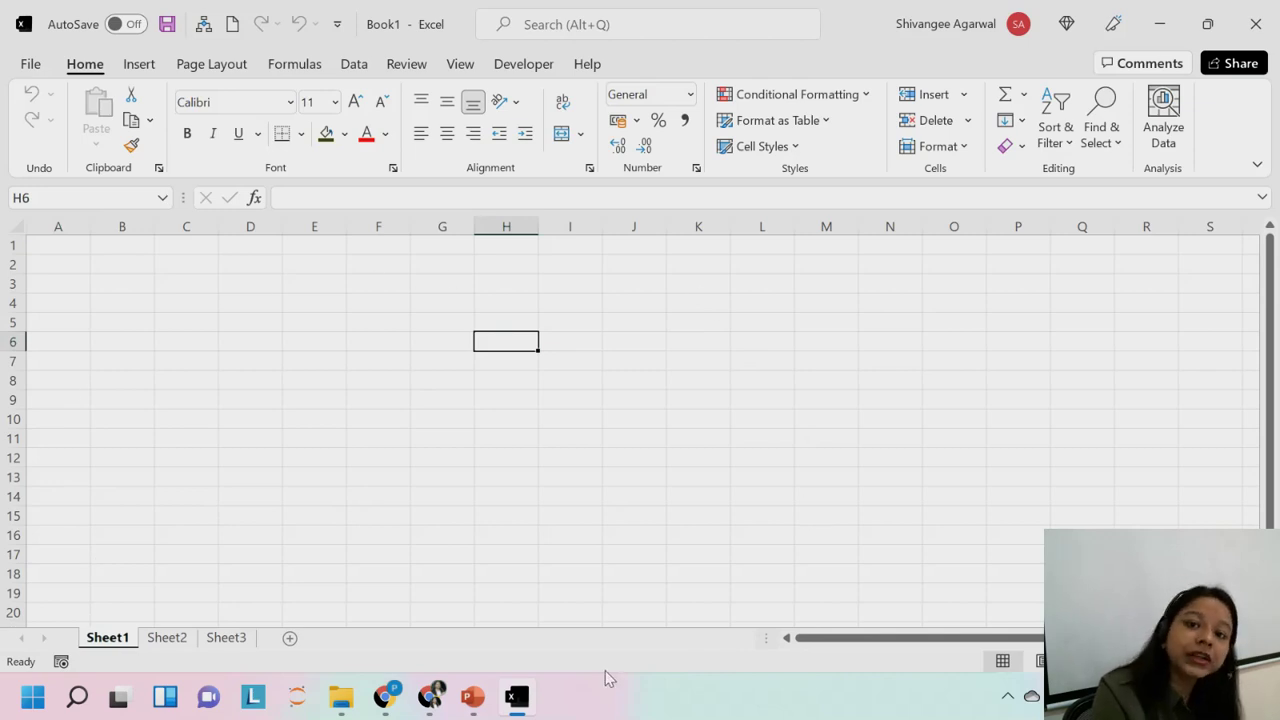
key("super+space")
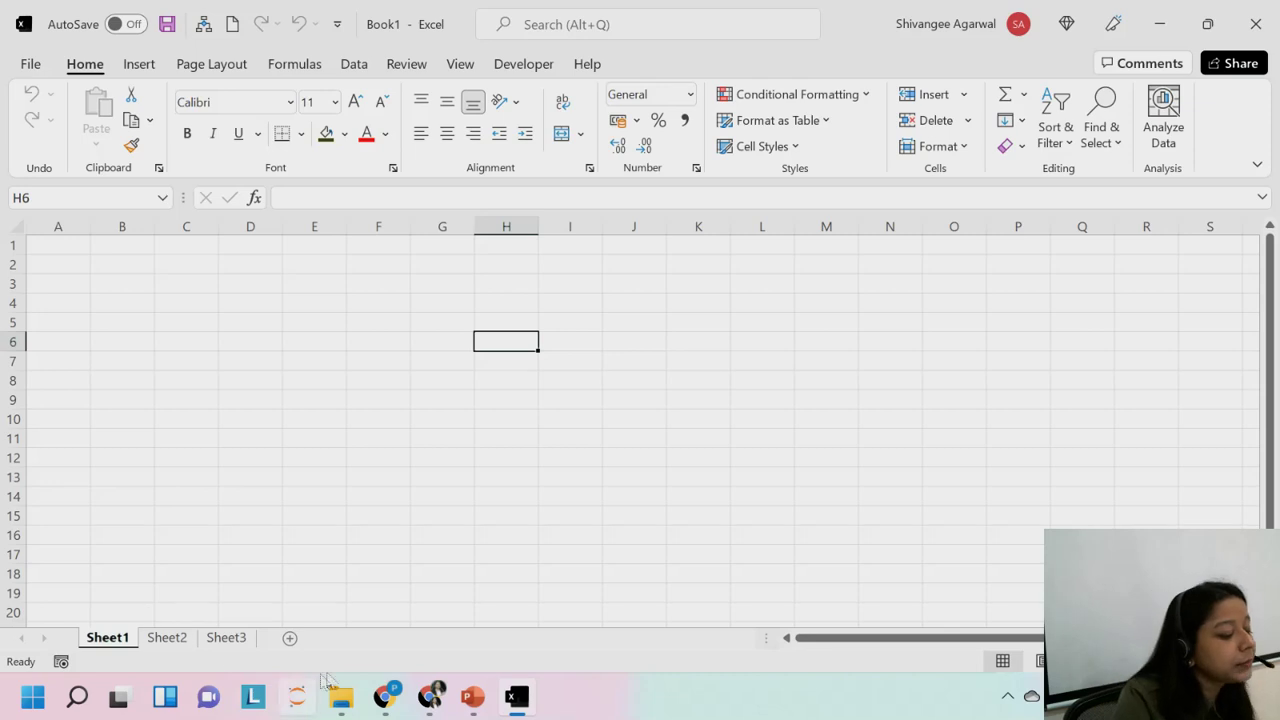
left_click_drag(826, 640, 930, 650)
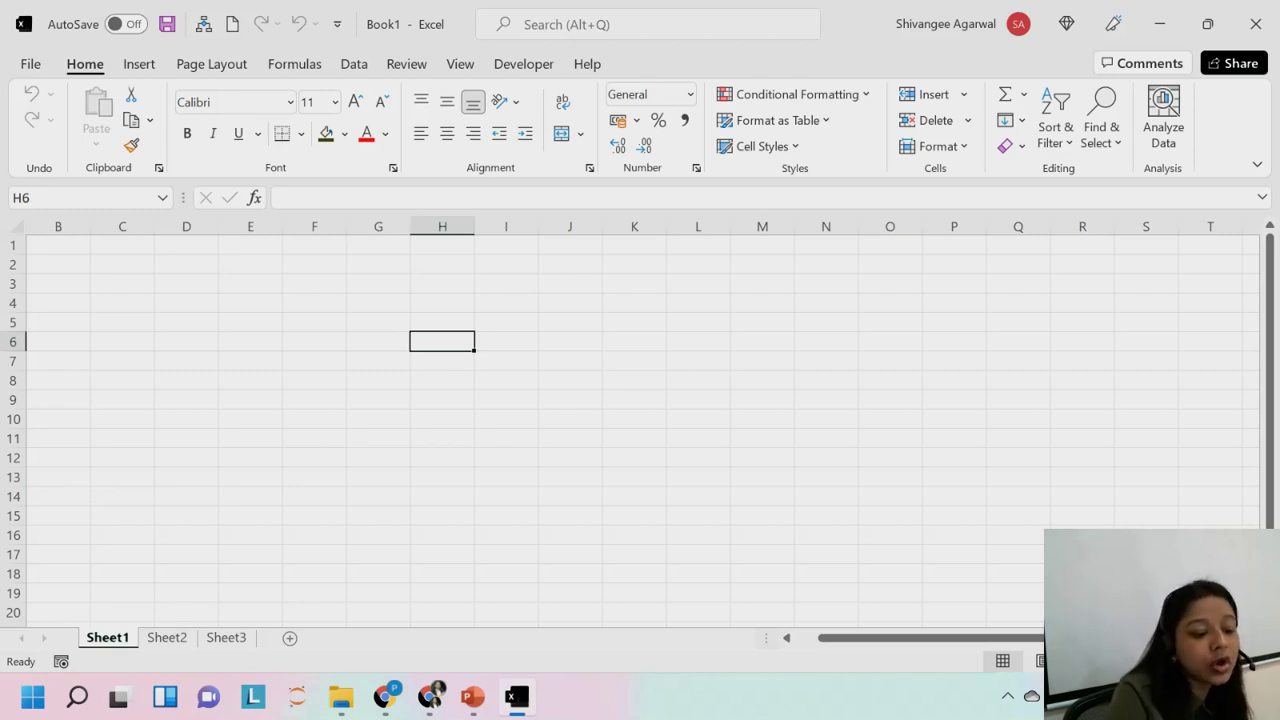
scroll(630, 422, "up", 4)
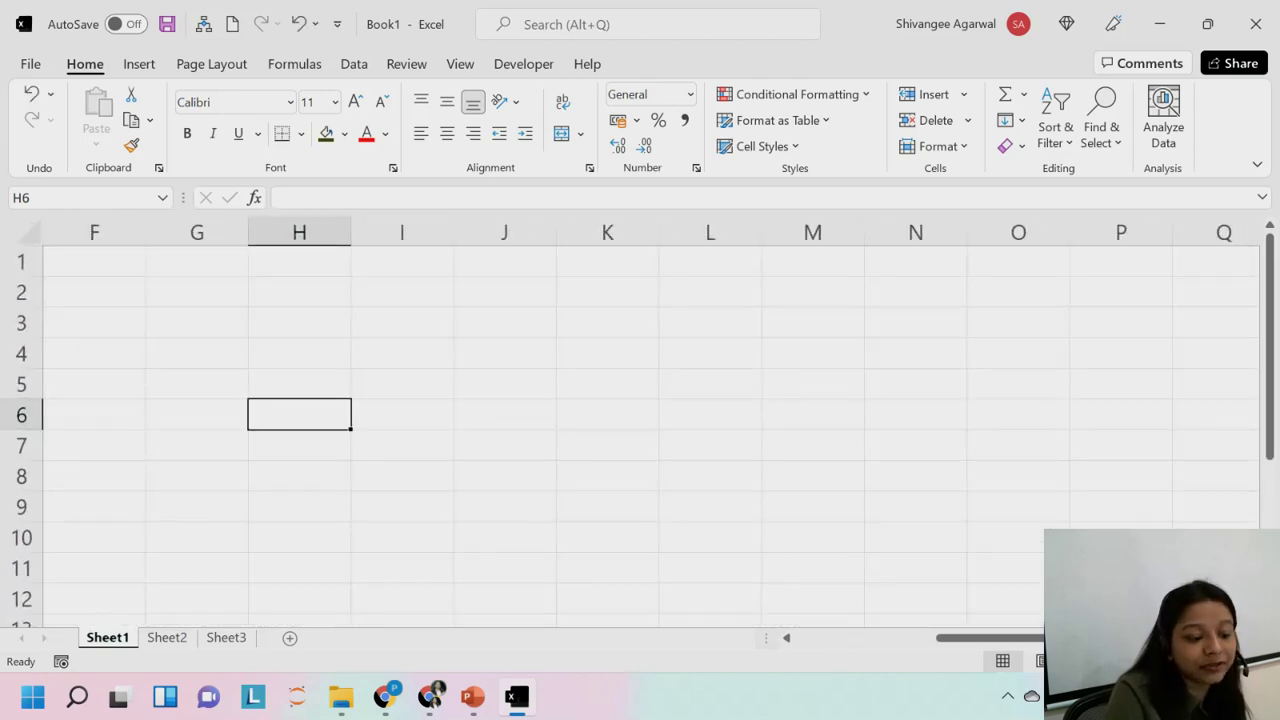
scroll(630, 422, "down", 1)
scroll(630, 422, "down", 2)
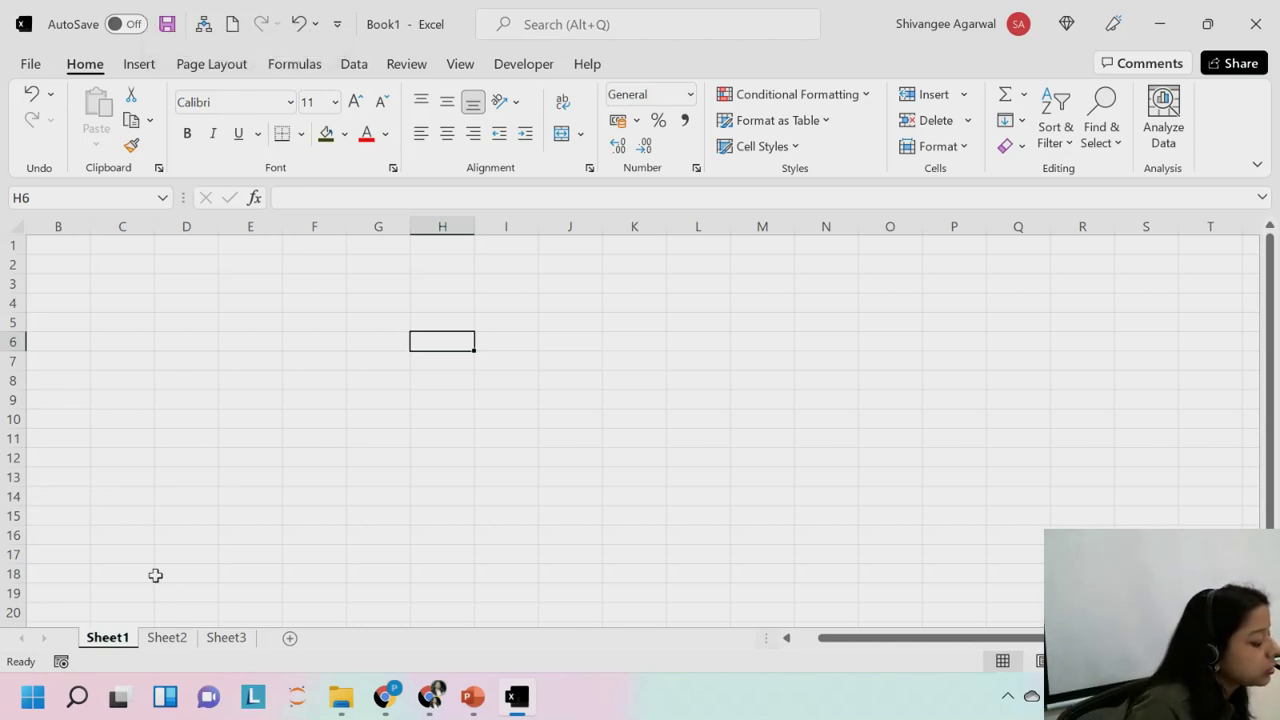
Switch to the EXCEL PPT presentation and scroll down to slide 2, INTRODUCTION.
left_click(482, 712)
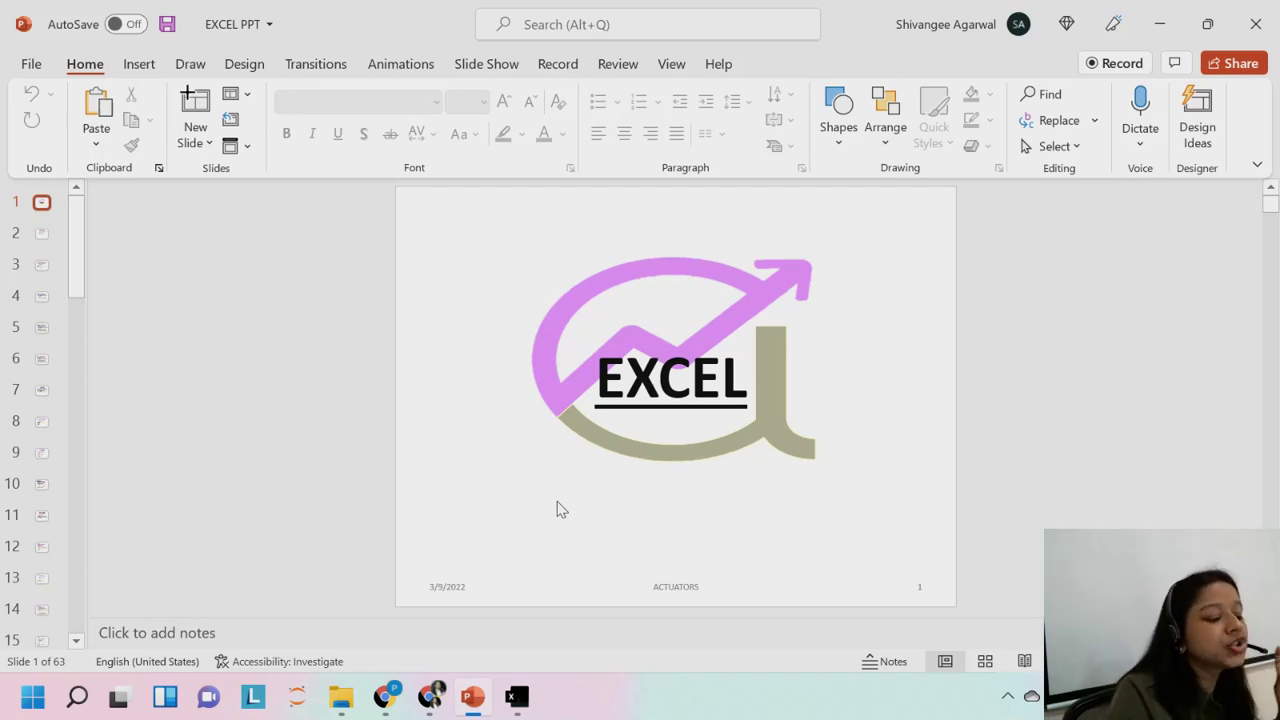
left_click(517, 697)
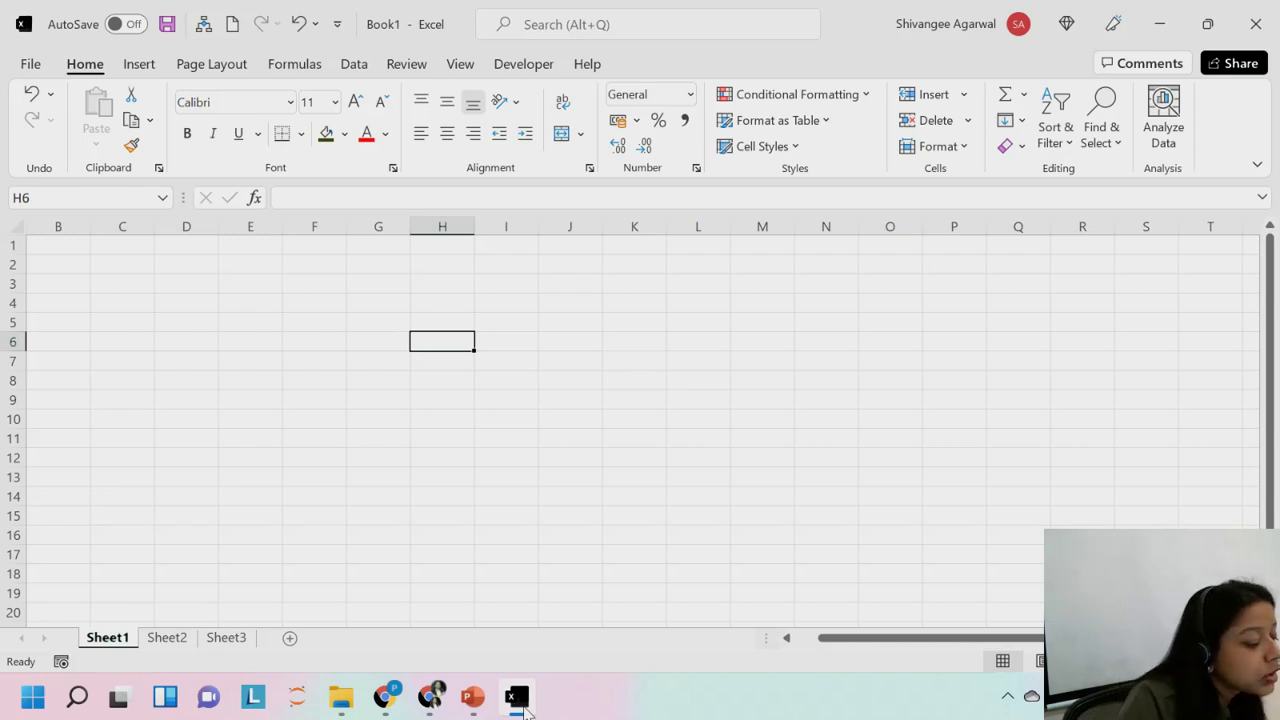
left_click(472, 697)
scroll(616, 567, "down", 1)
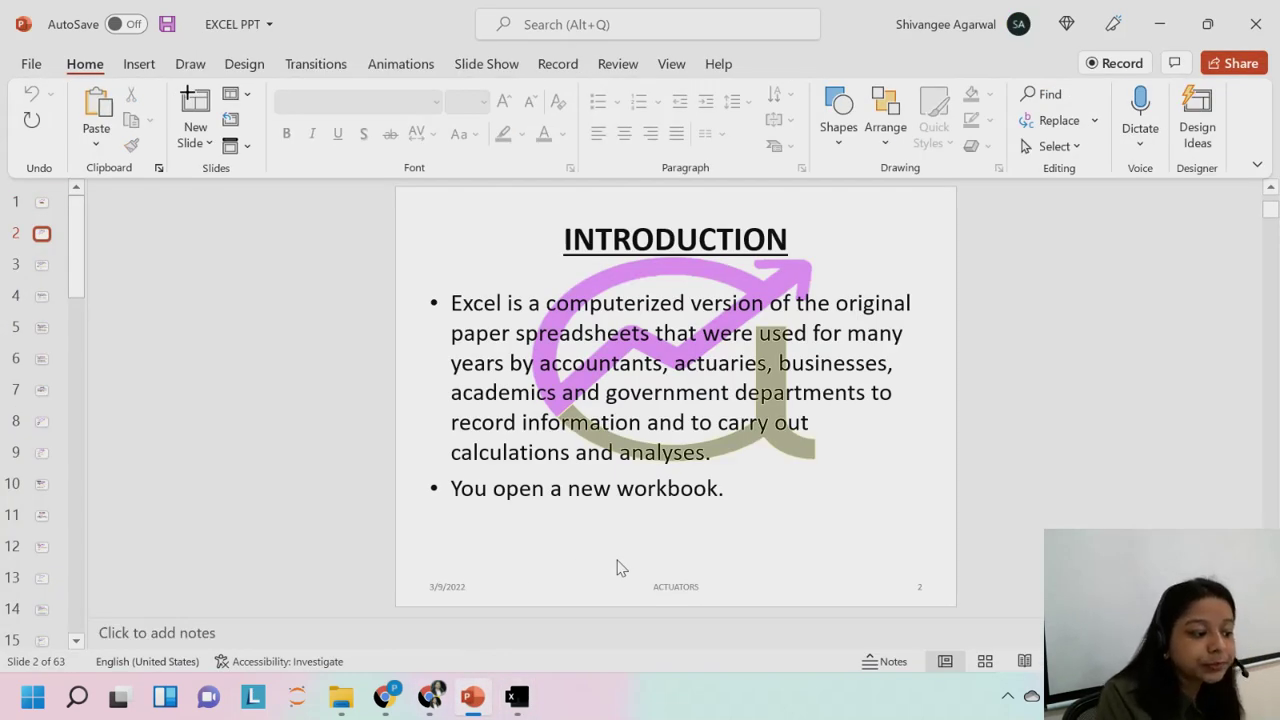
Scroll the presentation to slide 6, USES OF EXCEL, then switch back to Excel with Alt+Tab.
scroll(616, 567, "down", 3)
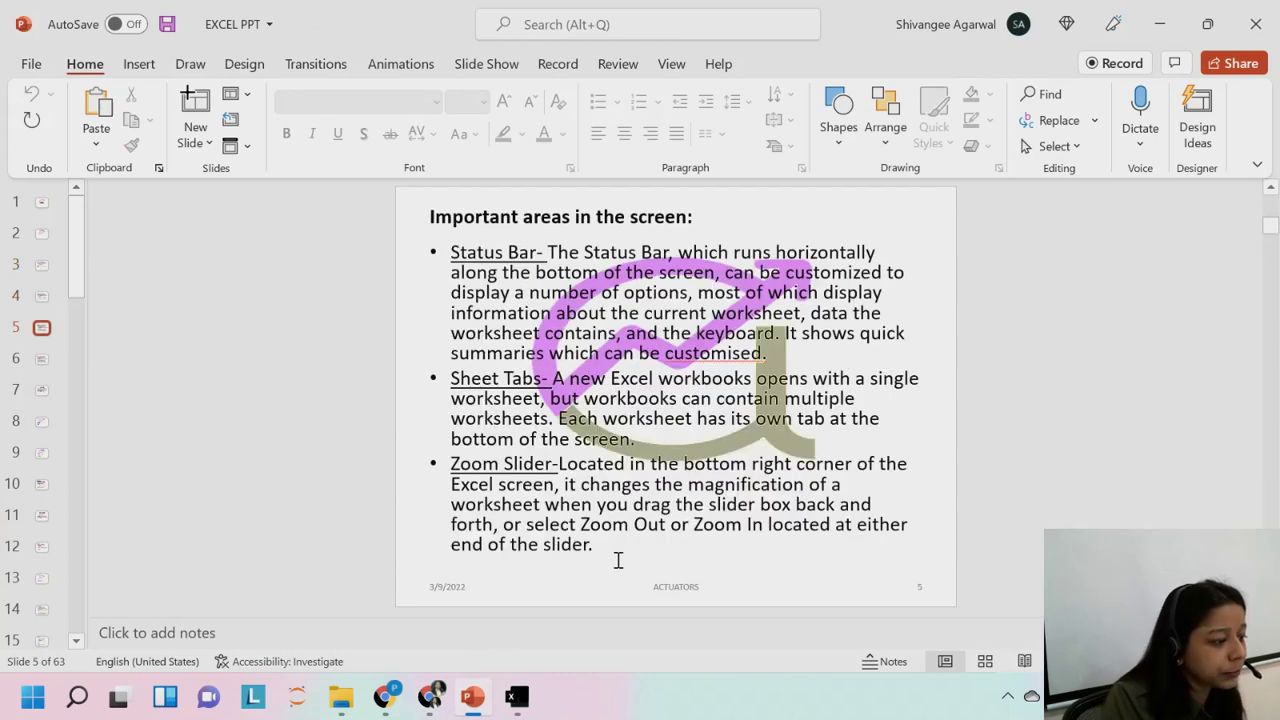
scroll(618, 561, "down", 1)
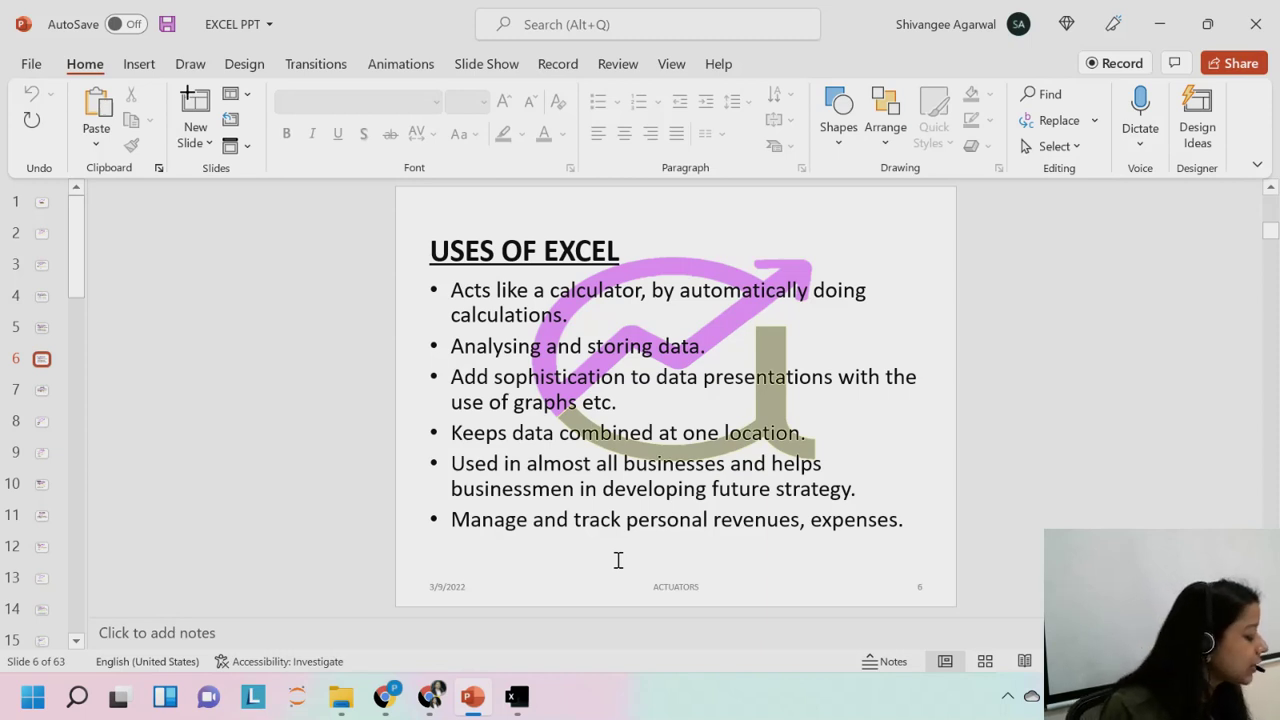
key("alt+Tab")
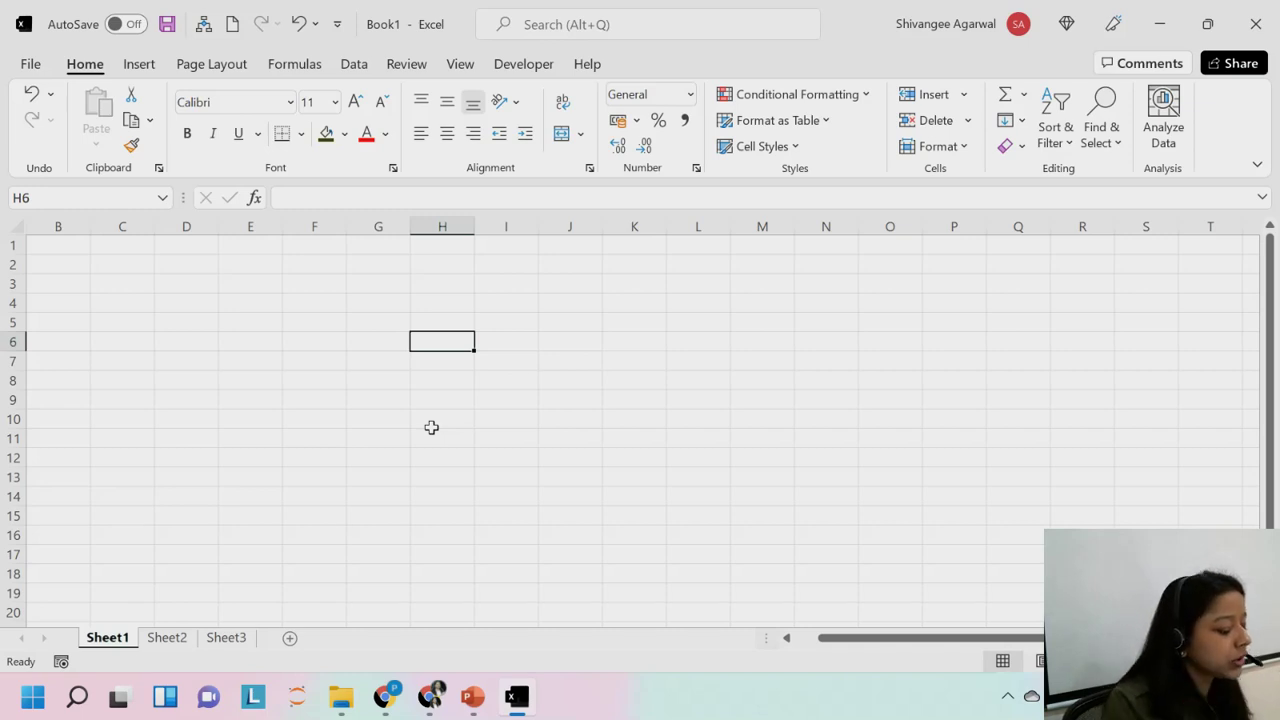
Create blank workbook Book2 with Ctrl+N, return to Book1, and open the File backstage.
key("ctrl+n")
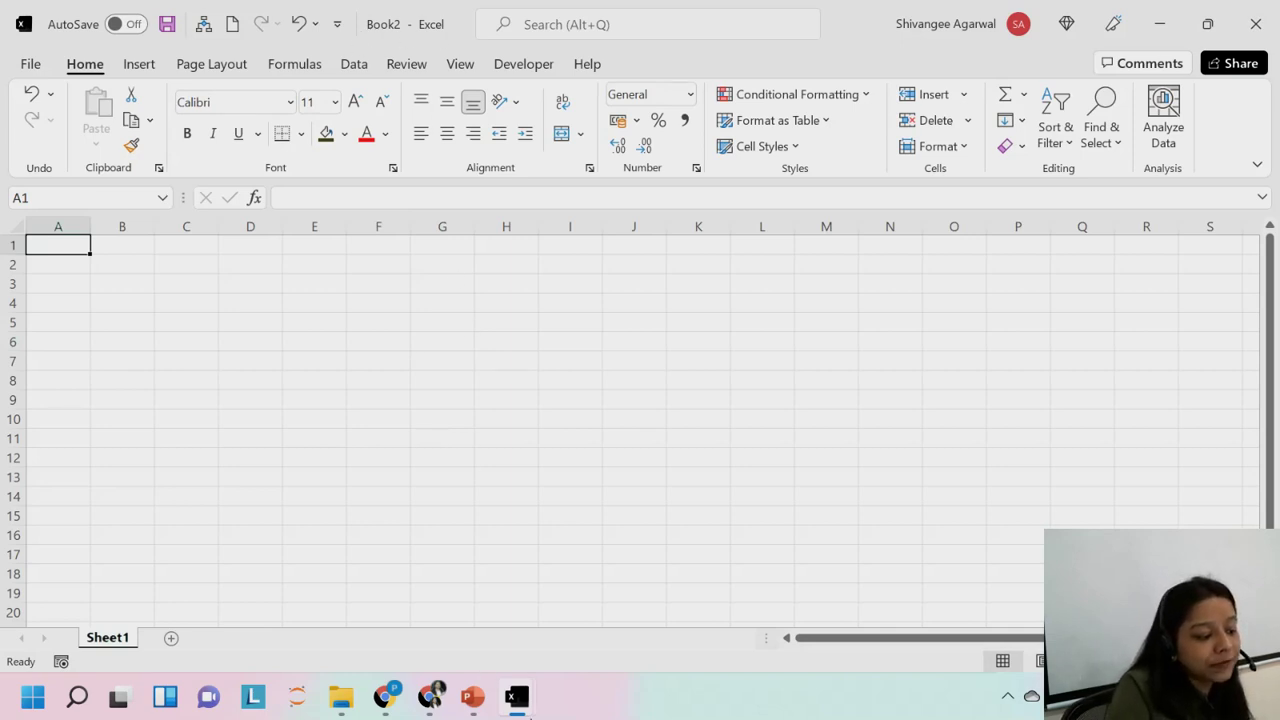
mouse_move(526, 712)
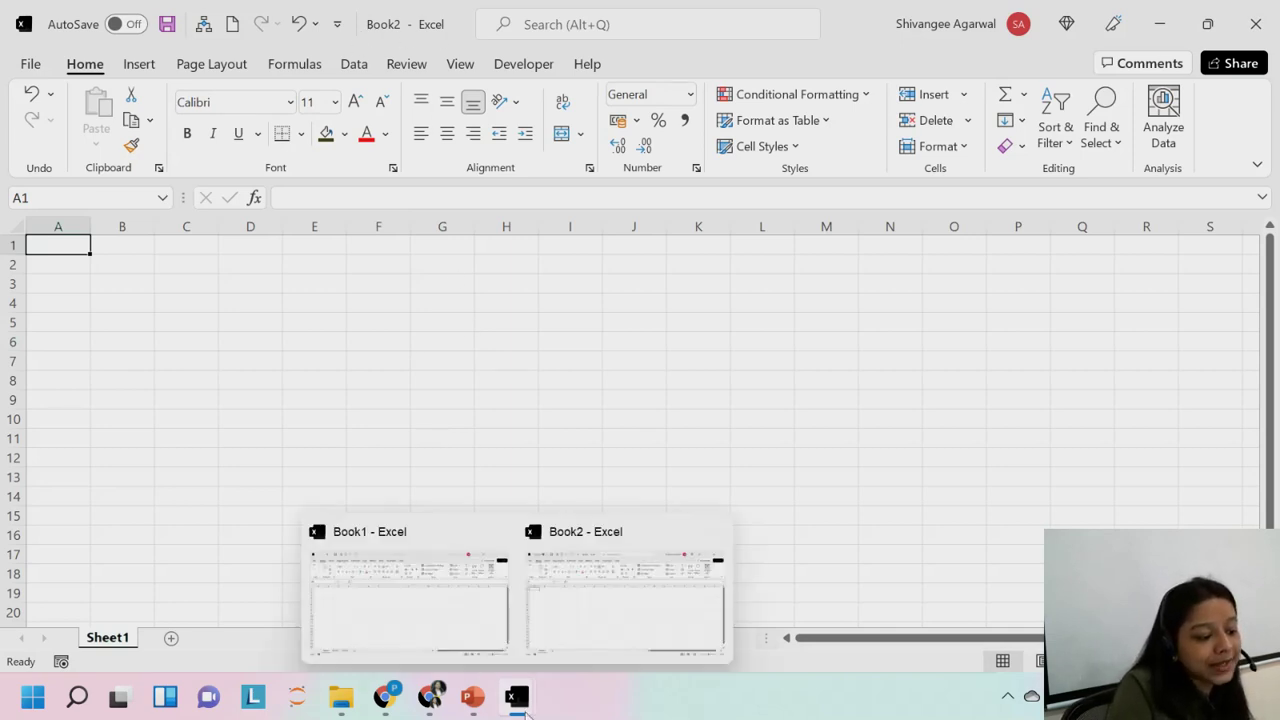
left_click(481, 627)
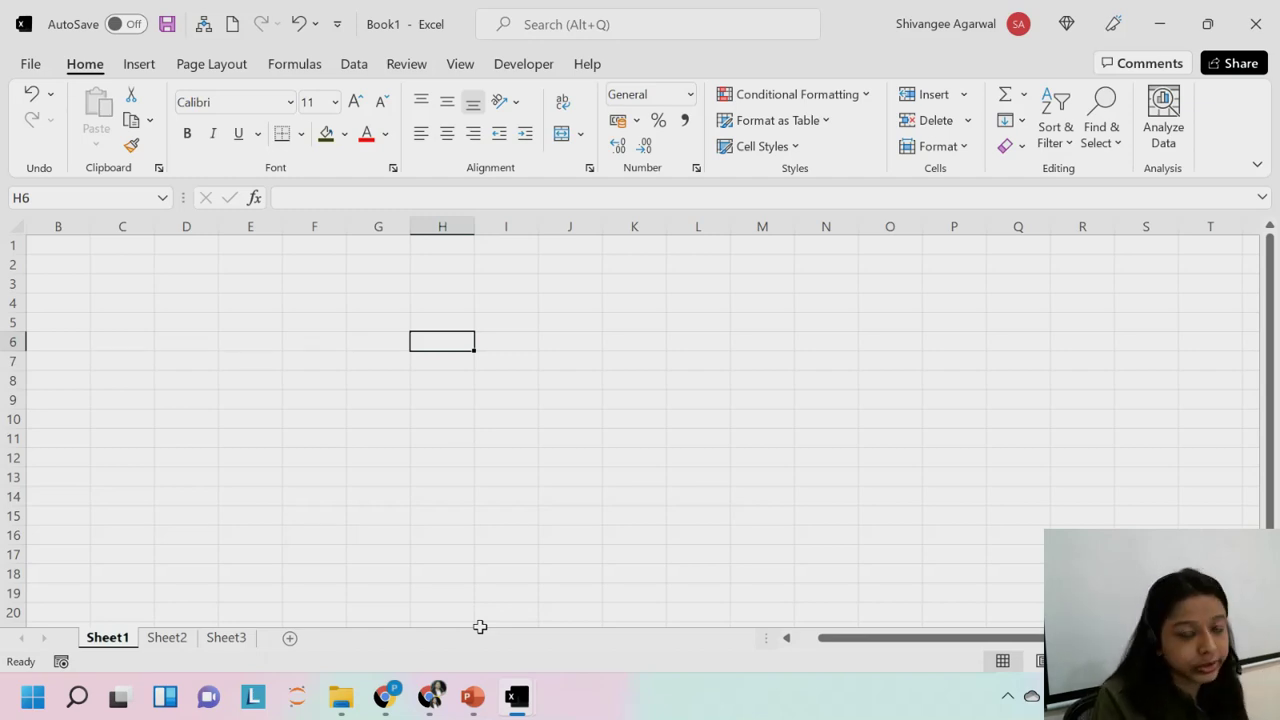
left_click(30, 64)
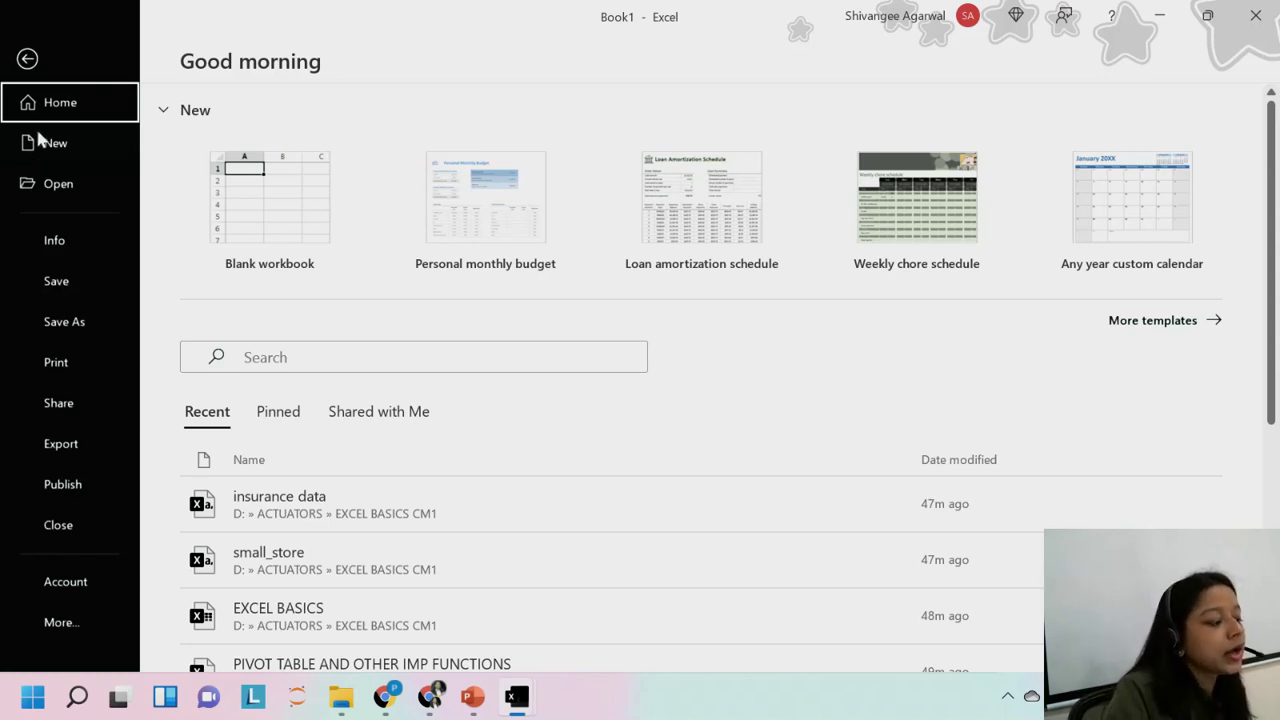
left_click(36, 74)
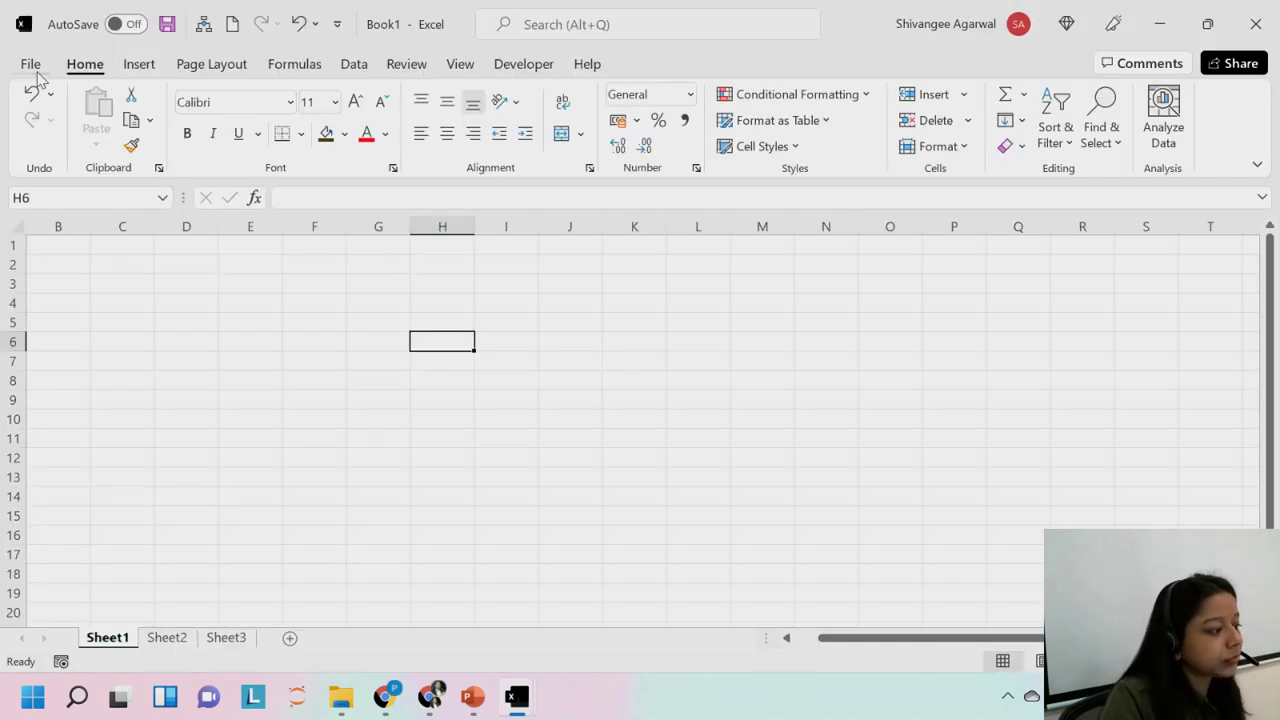
left_click(232, 302)
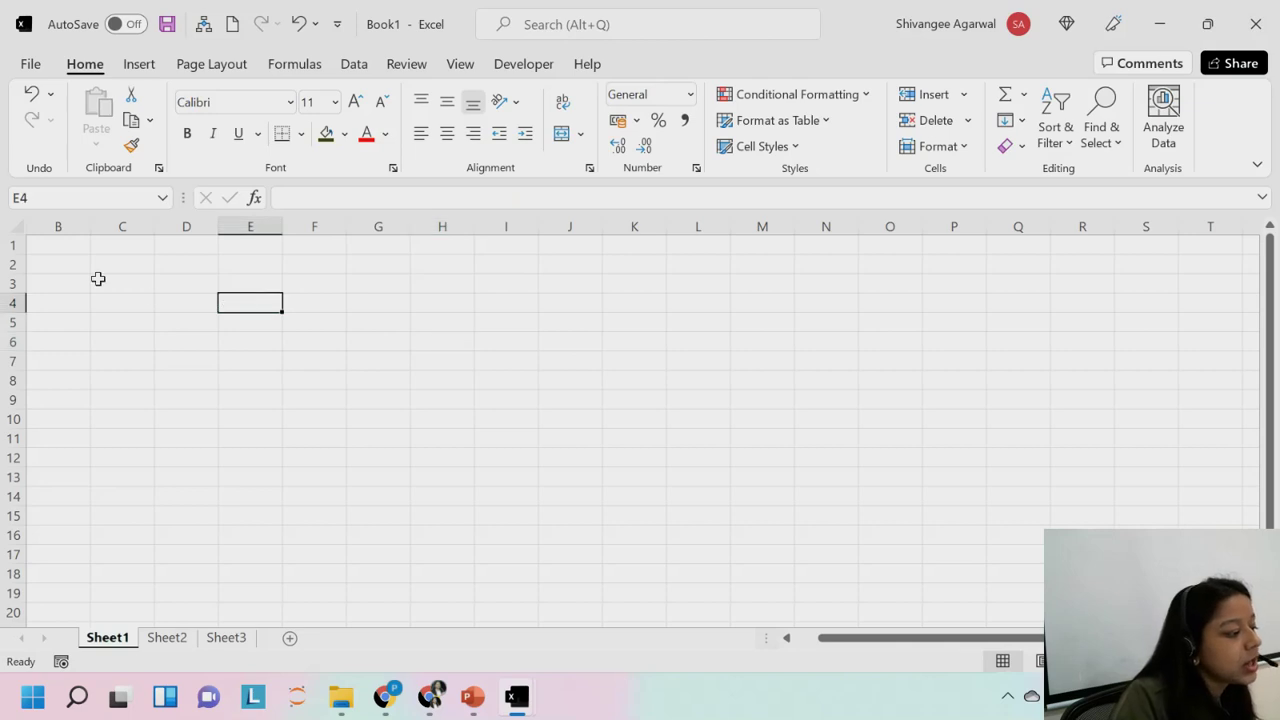
left_click(70, 248)
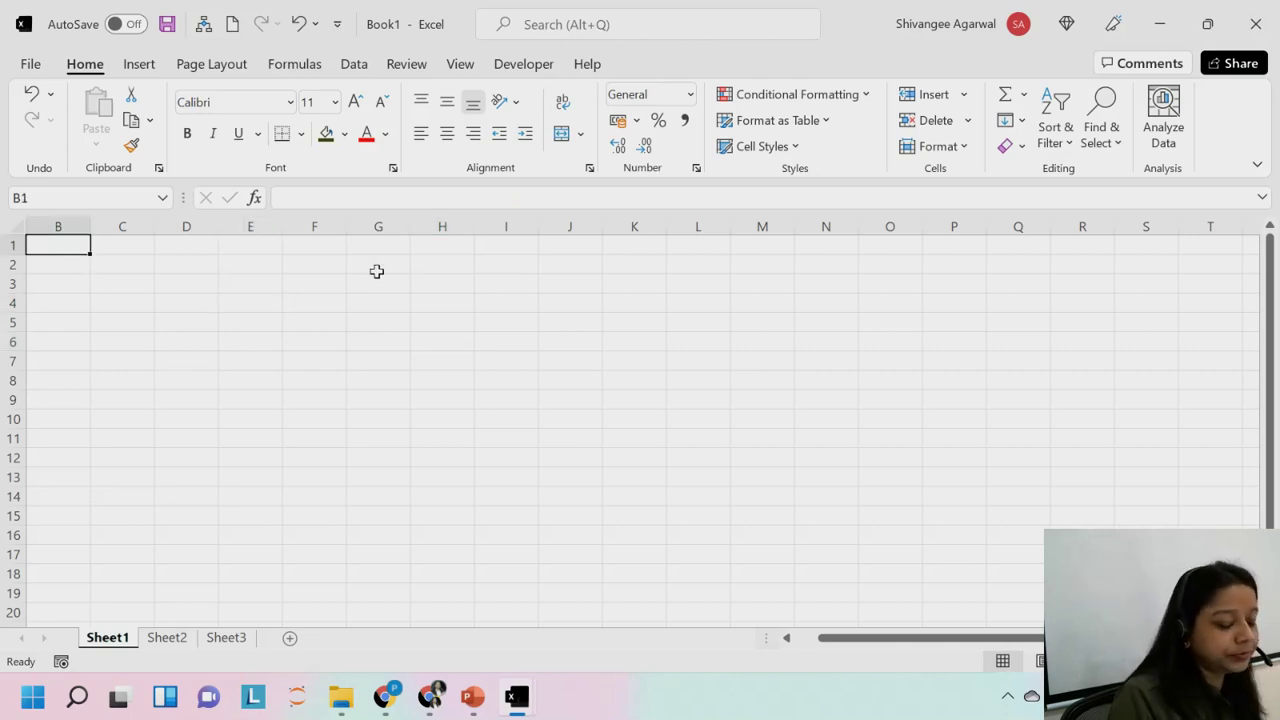
key("Left")
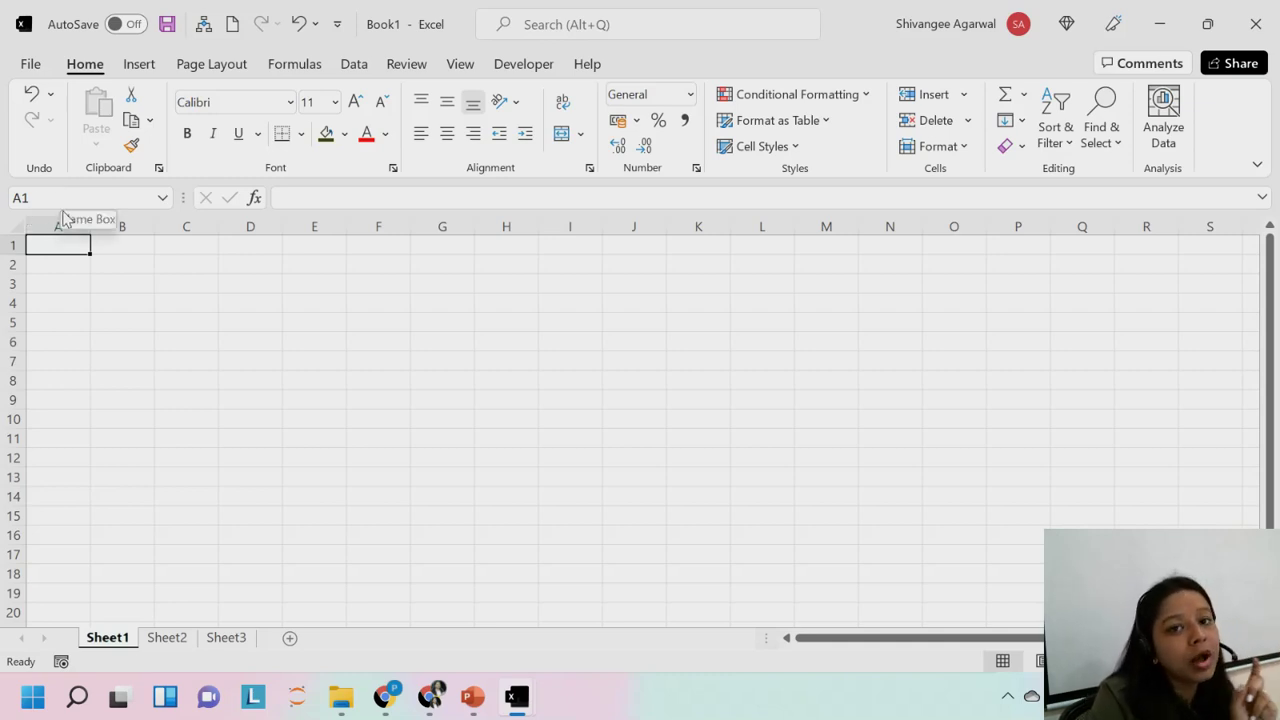
left_click(338, 260)
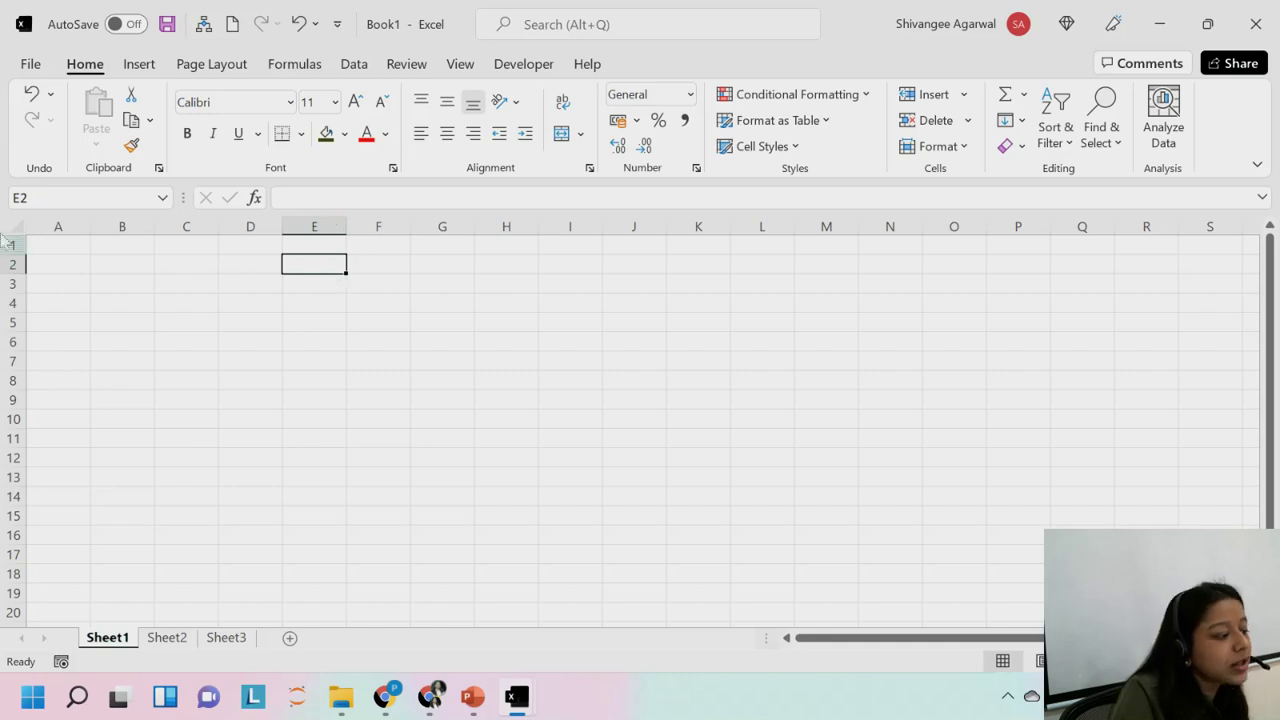
Select M8, then drag-select the block E2:O15, then clear the selection.
left_click(850, 378)
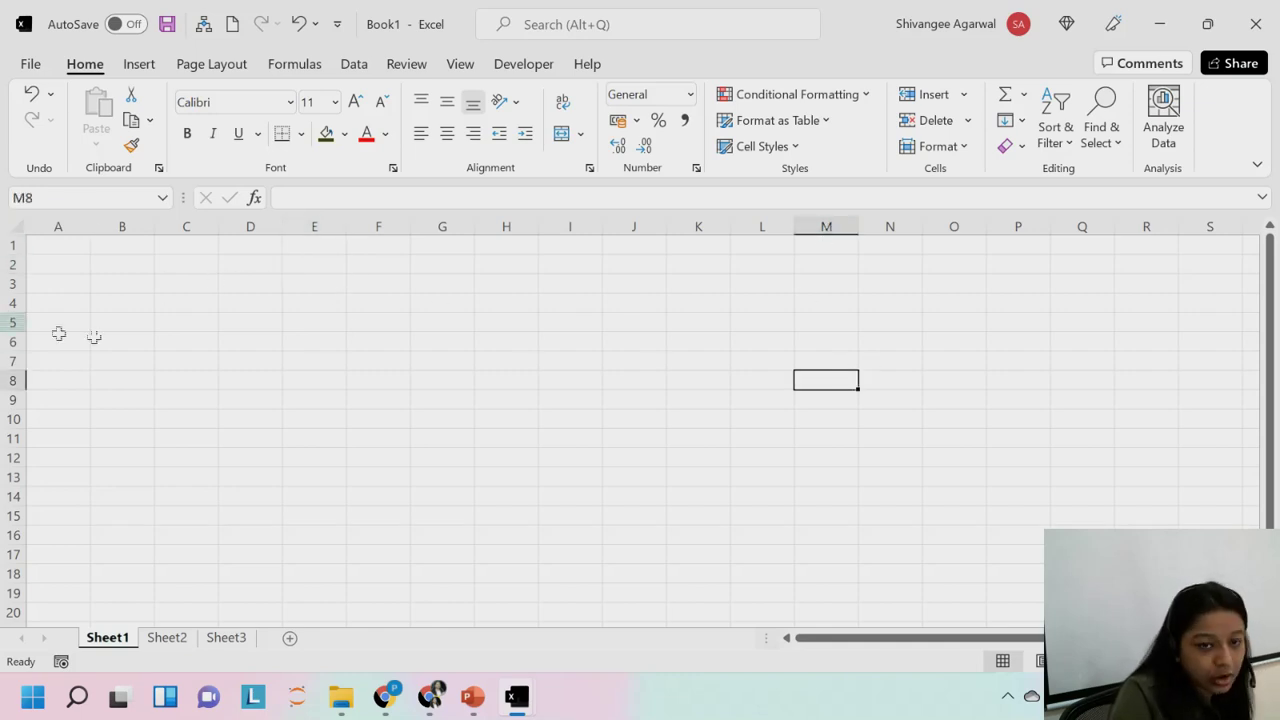
left_click_drag(304, 268, 923, 520)
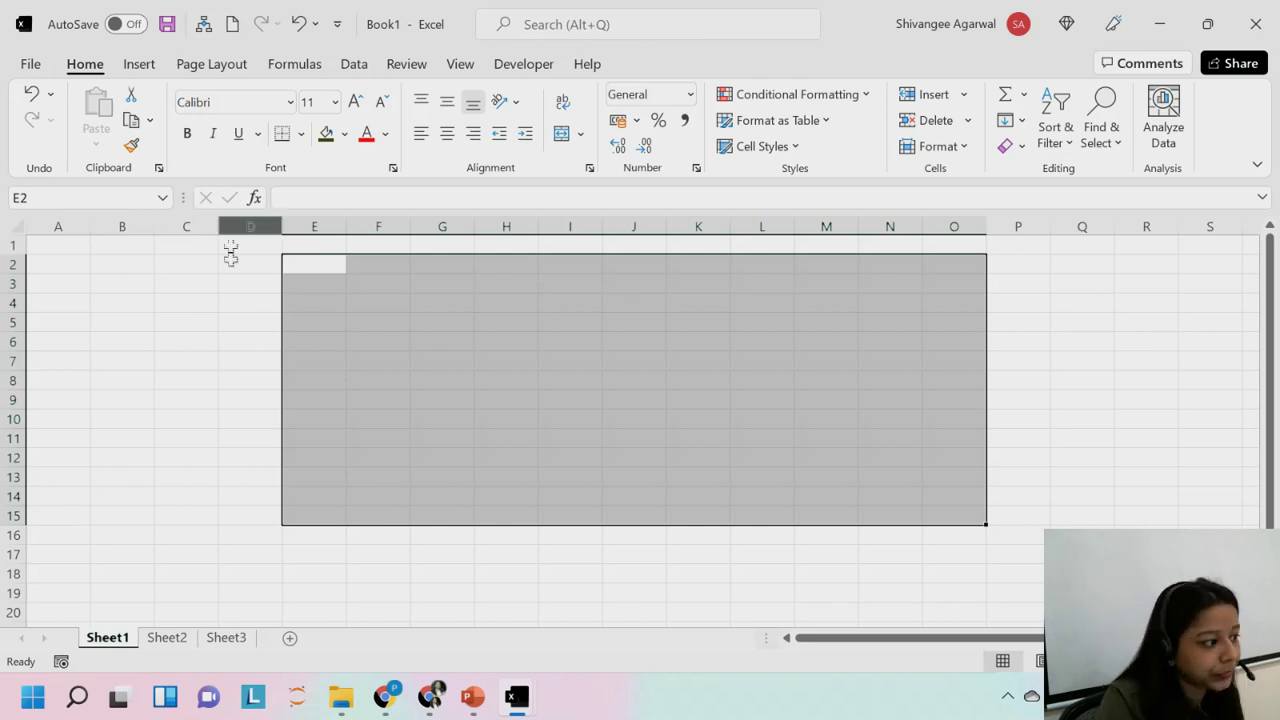
left_click(229, 302)
Type the title 'INTRODUCTION TO EXCEL' into cell A1 and confirm it.
left_click(47, 245)
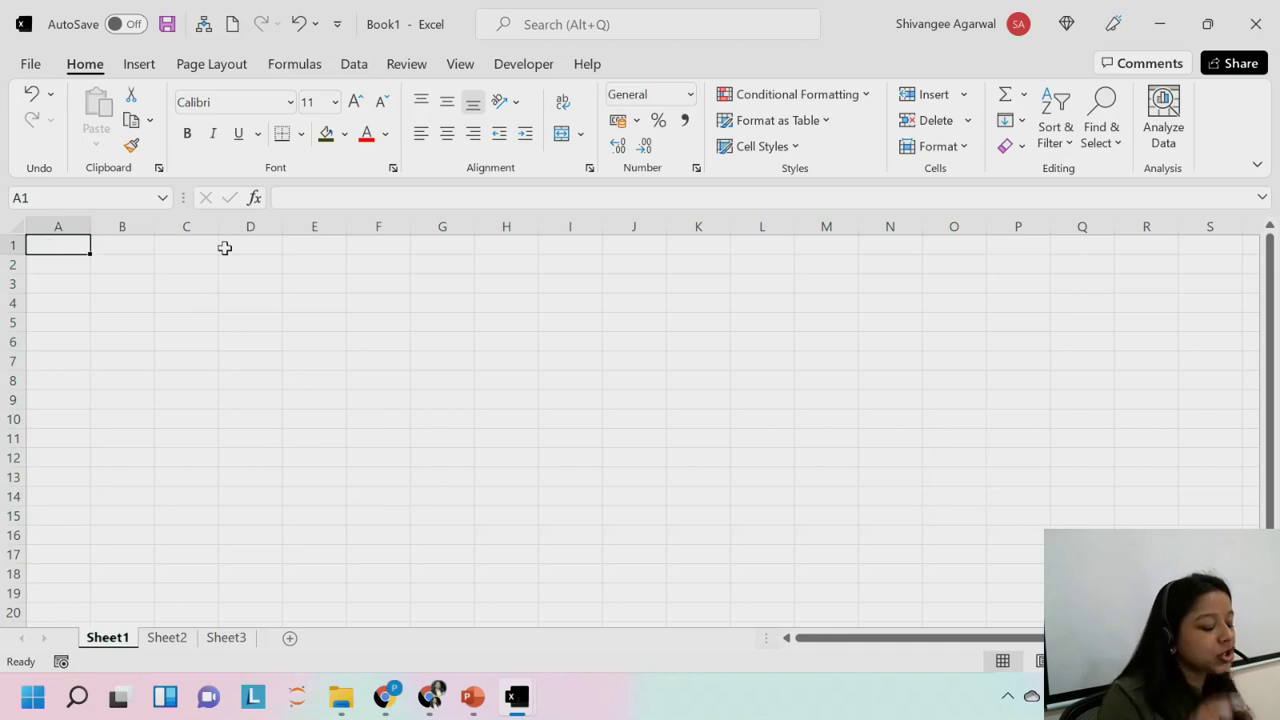
type("INTROD")
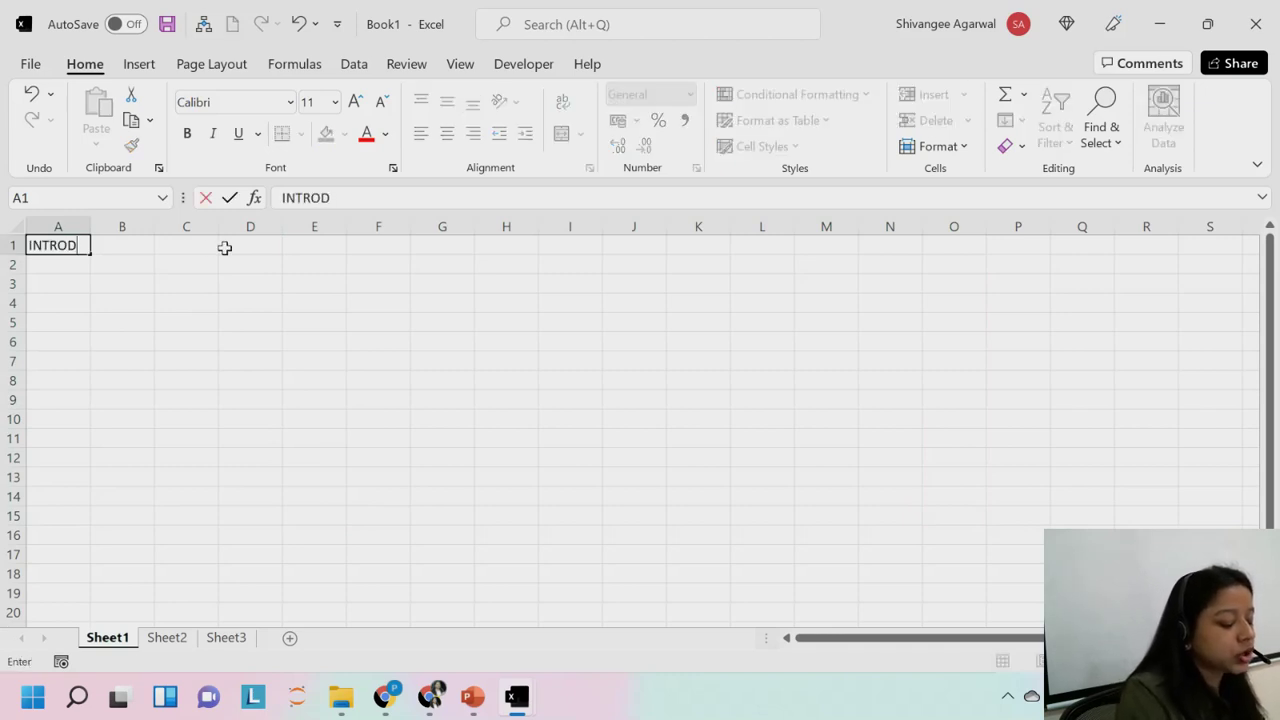
type("UCTION TO ")
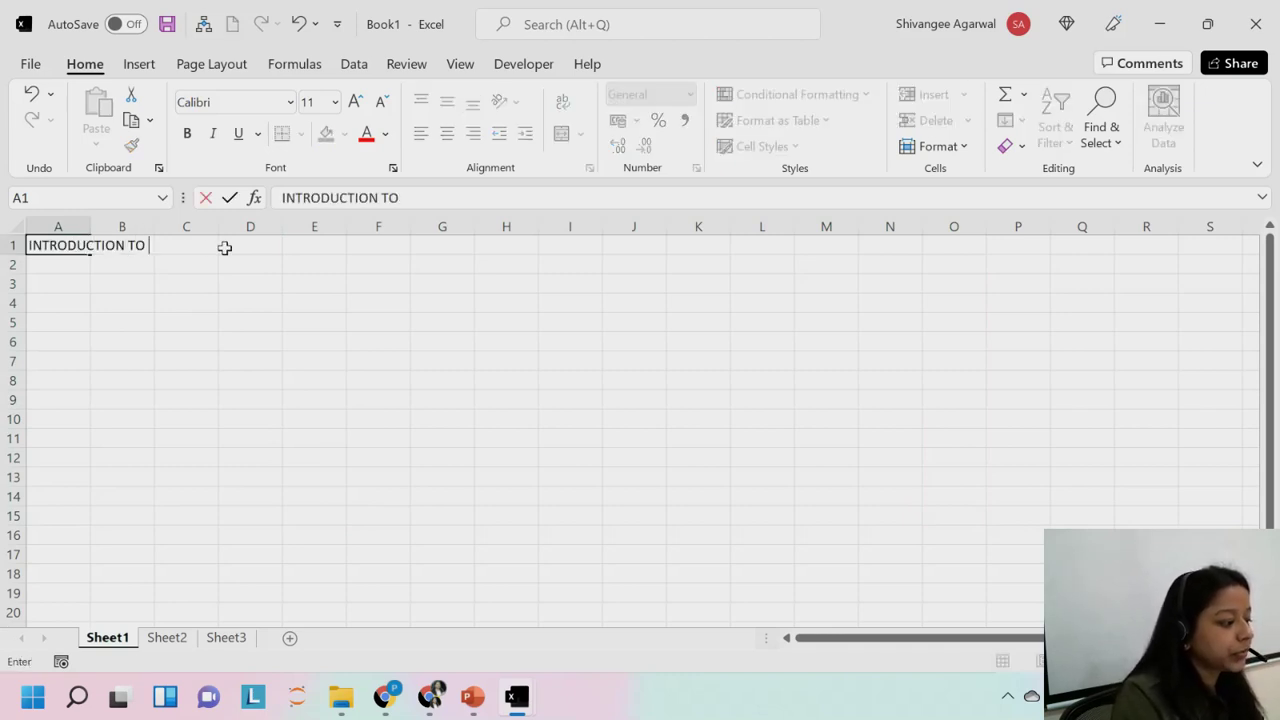
type("EXCEL")
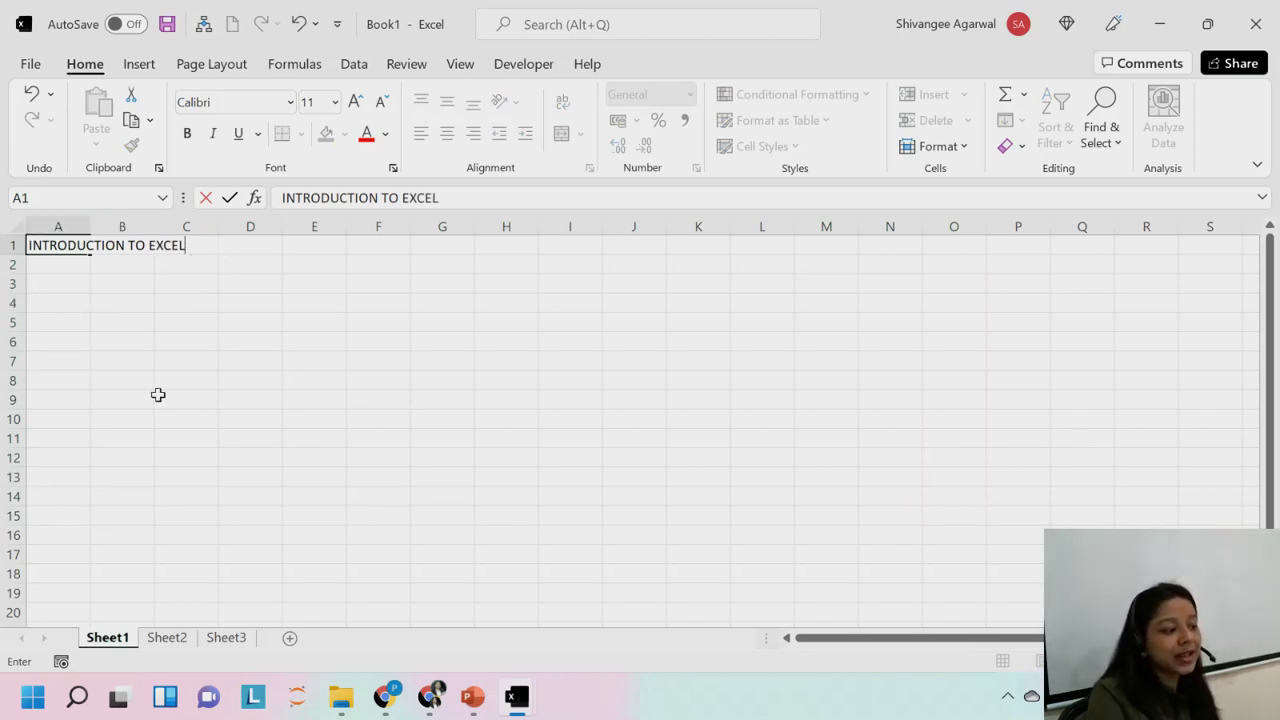
key("Return")
left_click(65, 250)
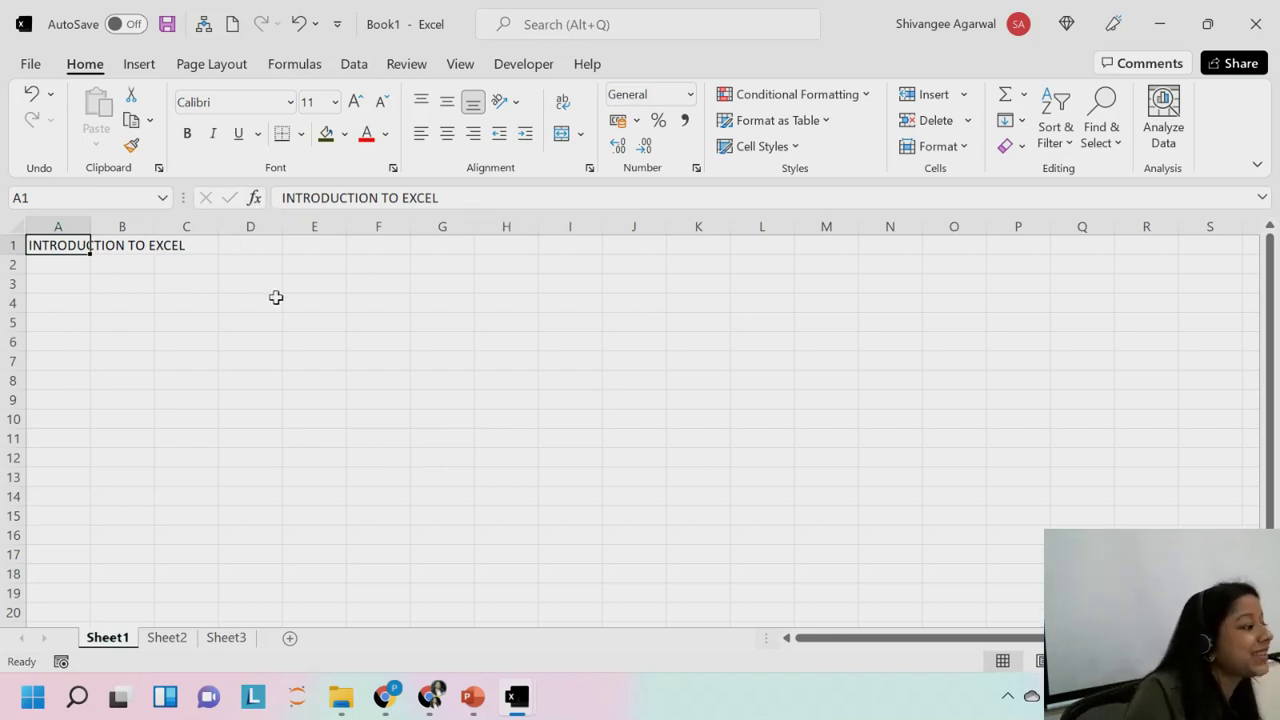
left_click(372, 306)
Enter 100 in F7 and 'excel' in F8, then compare how each is aligned.
left_click(405, 366)
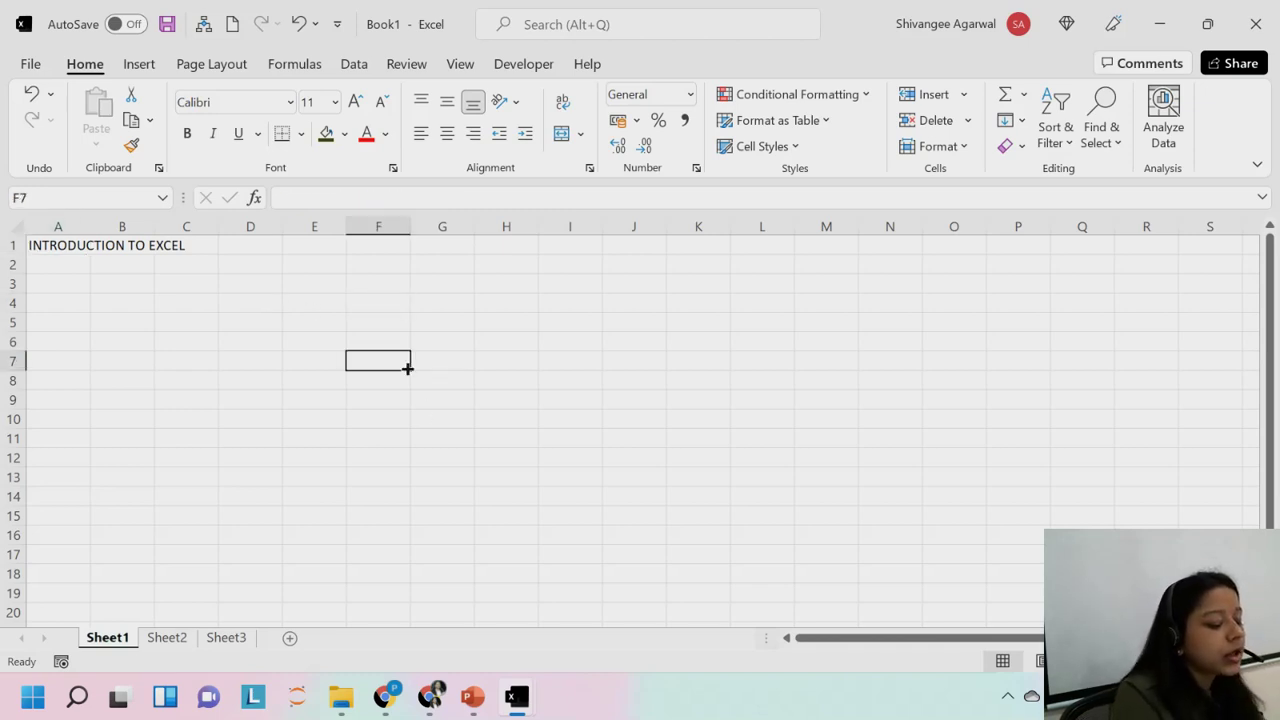
type("100")
key("Return")
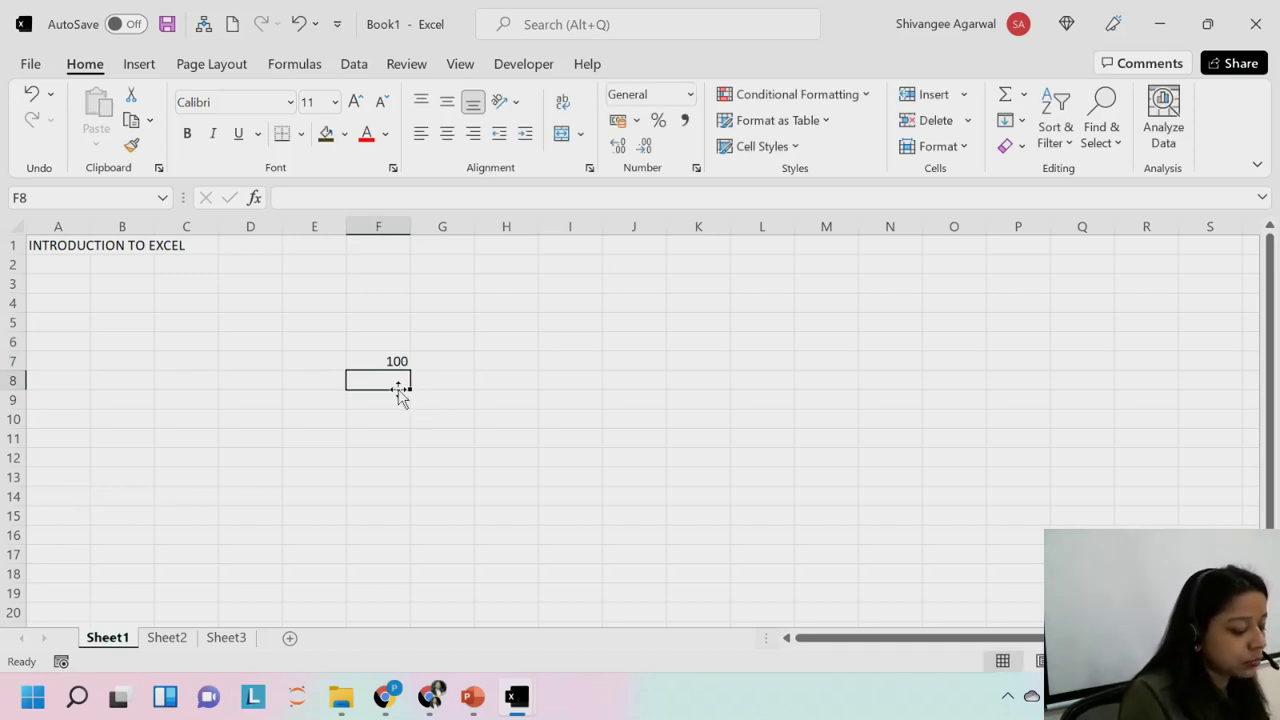
type("excel")
key("Return")
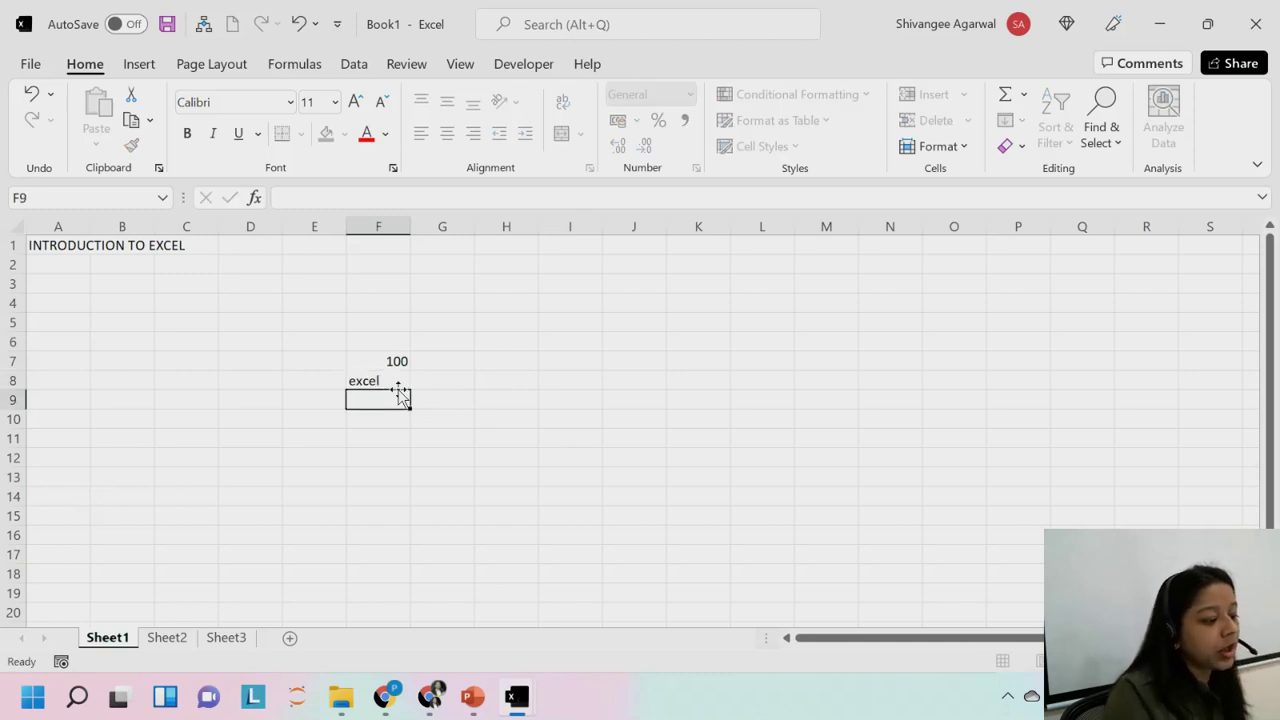
left_click(380, 386)
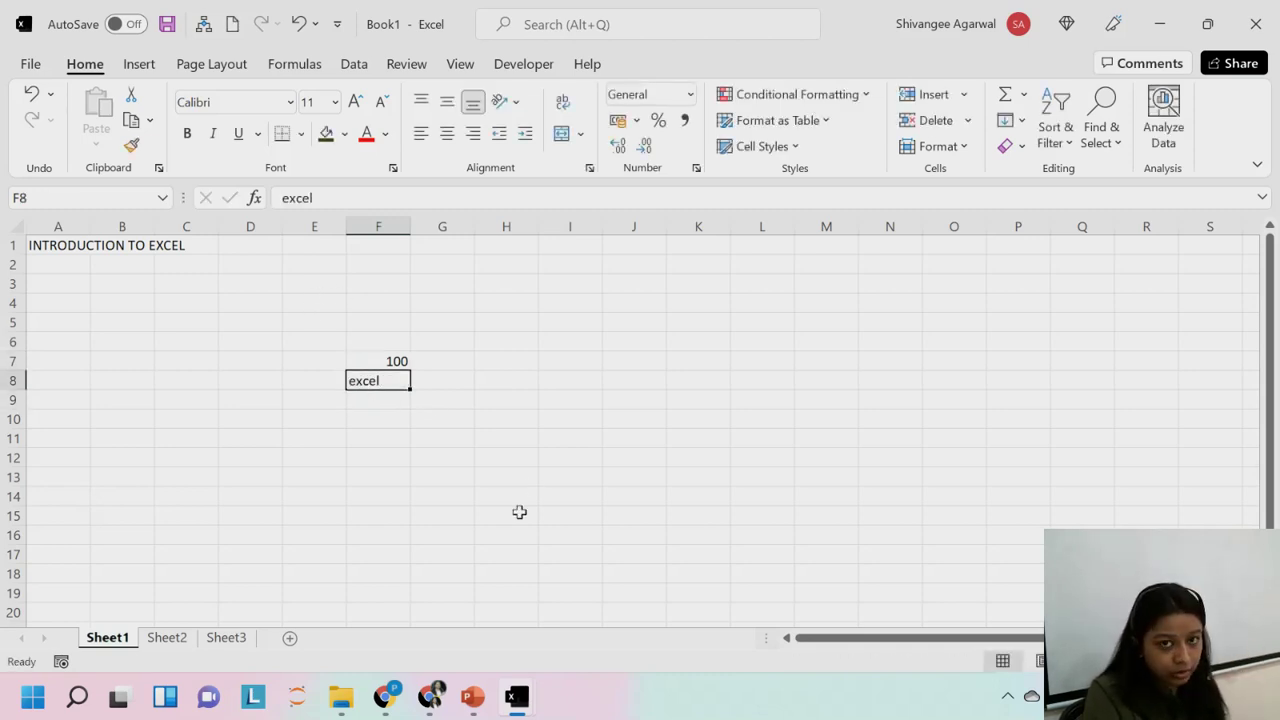
left_click(397, 362)
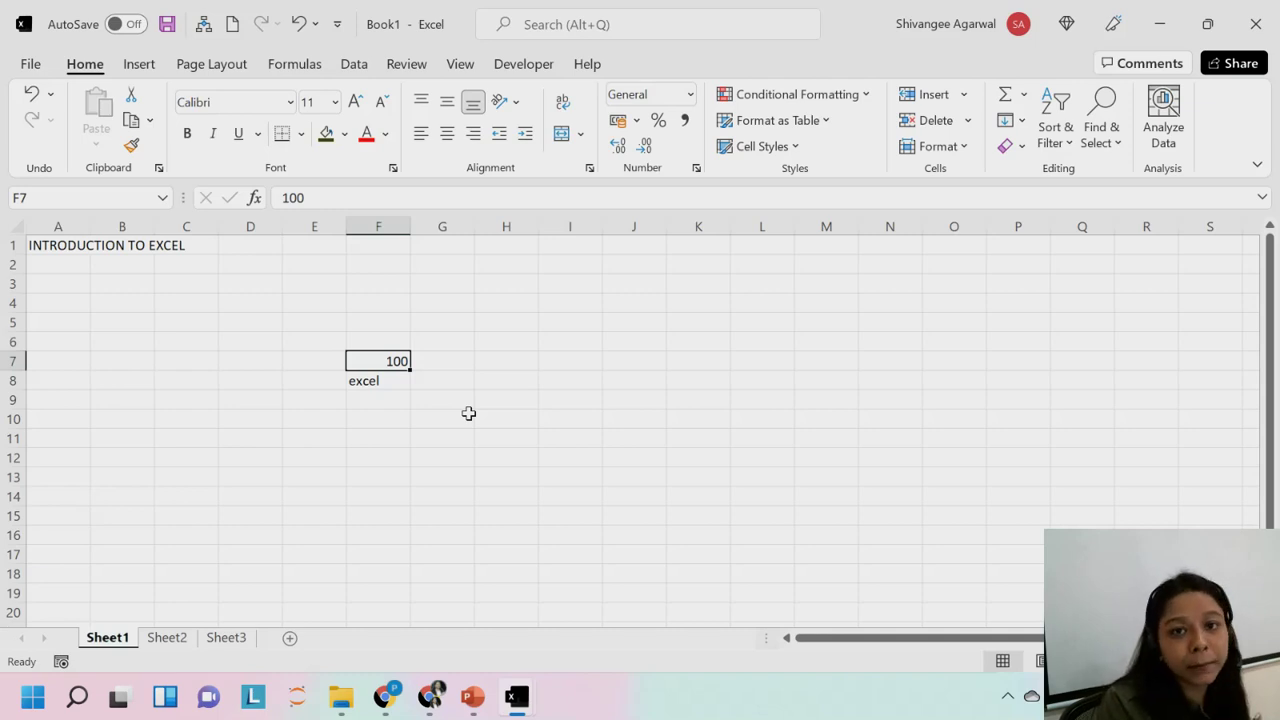
left_click(368, 381)
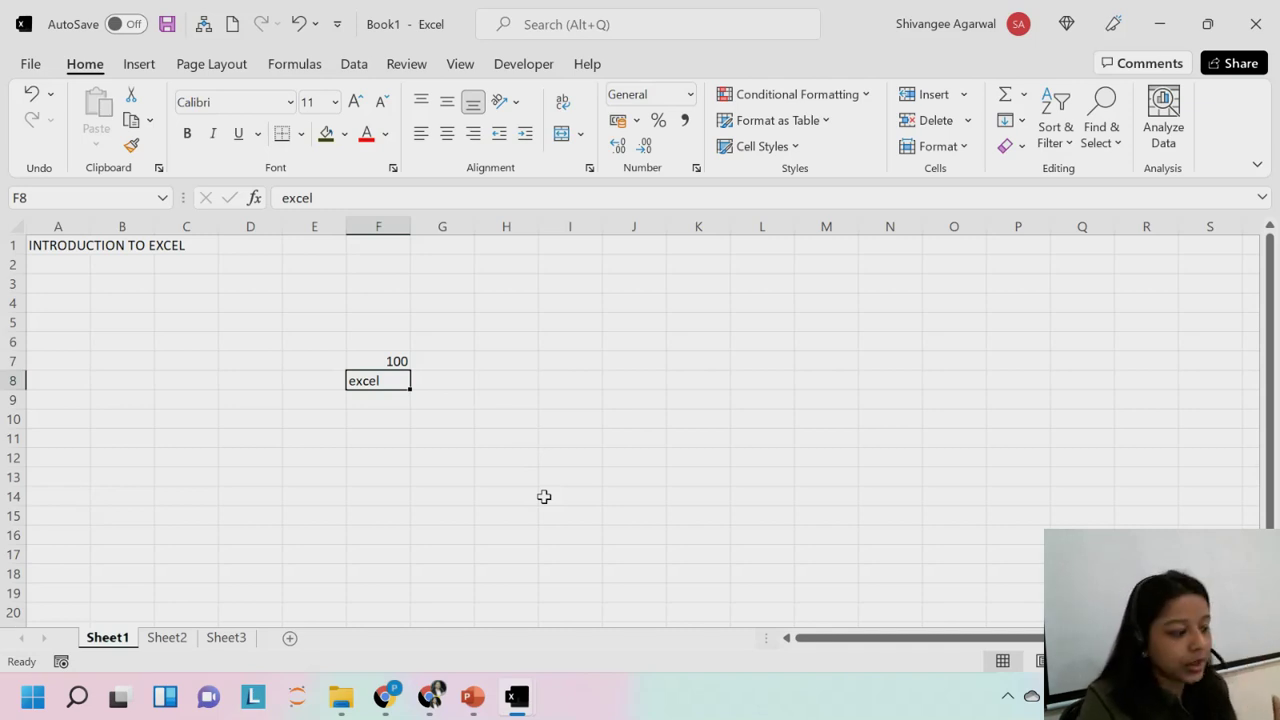
Enter '100@' in F10, which Excel converts into a hyperlink, then select F6.
left_click(366, 418)
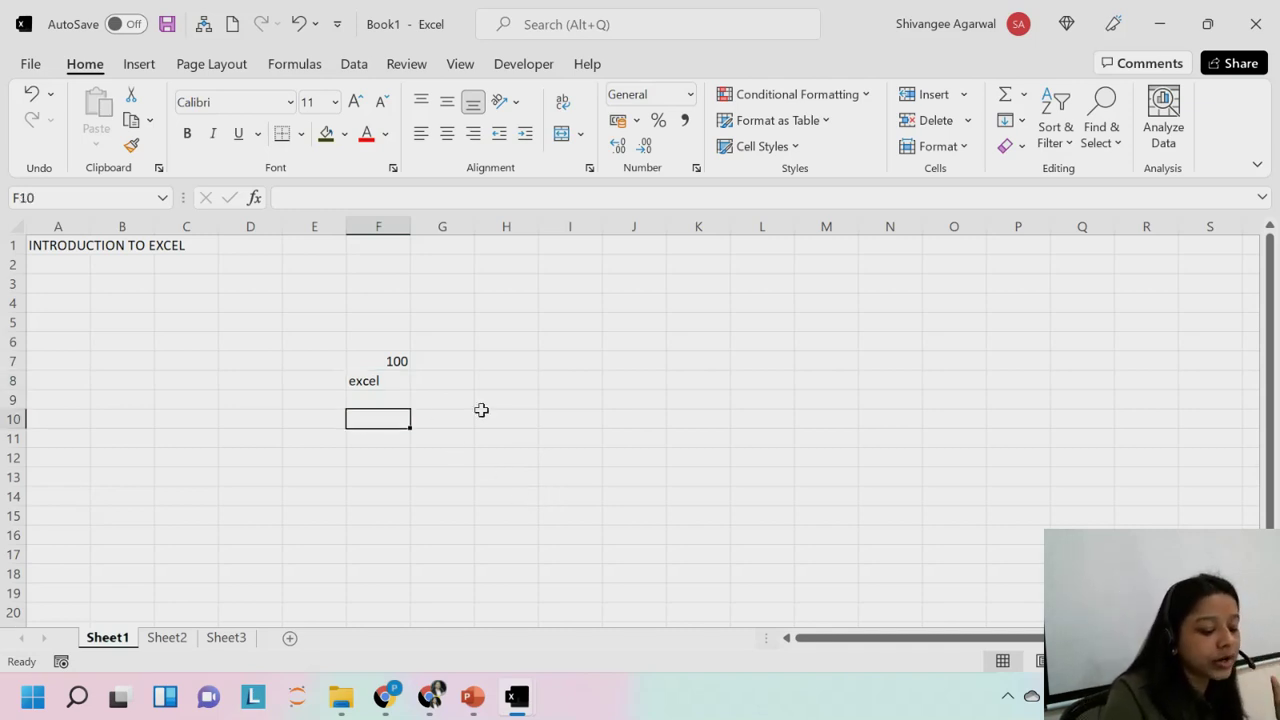
type("100")
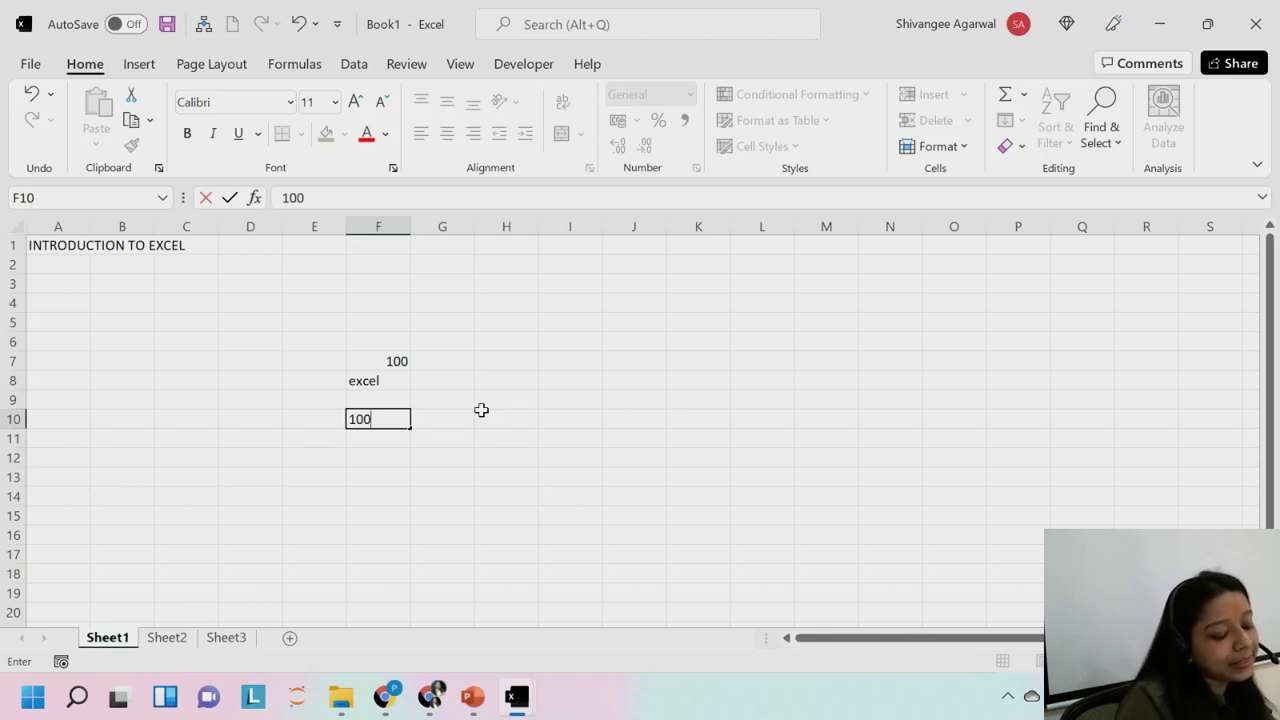
type("@")
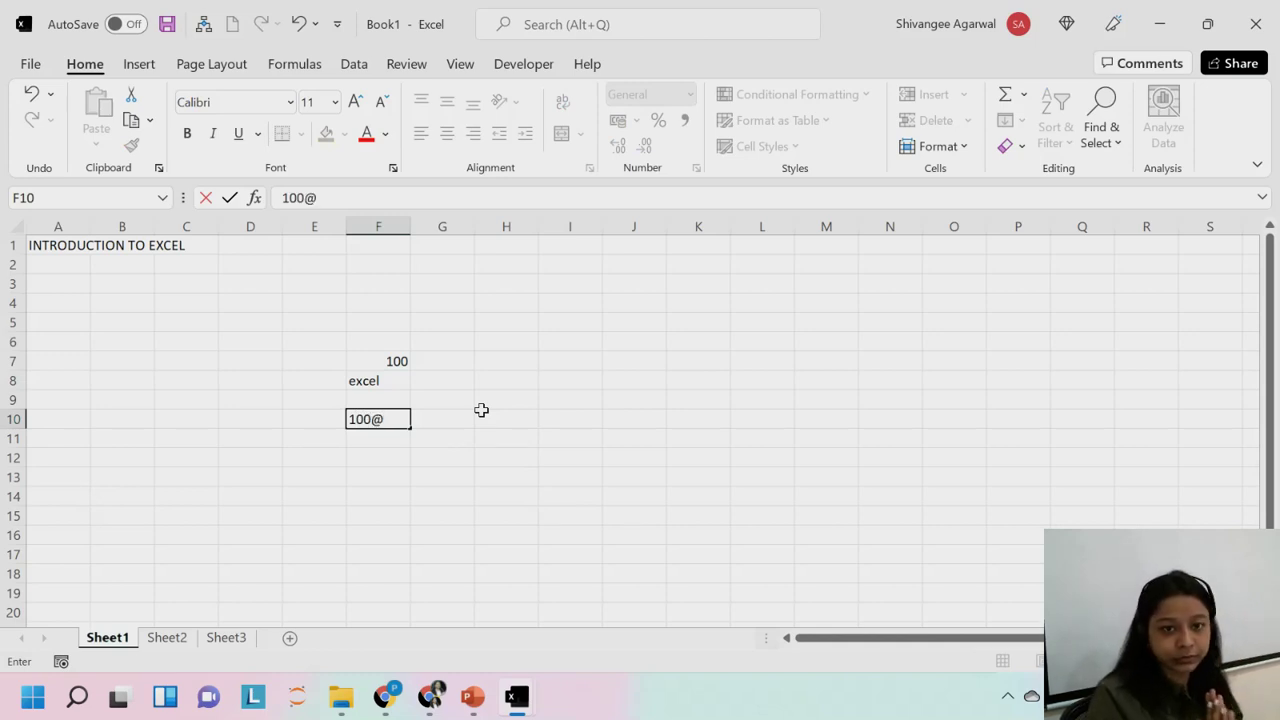
key("Return")
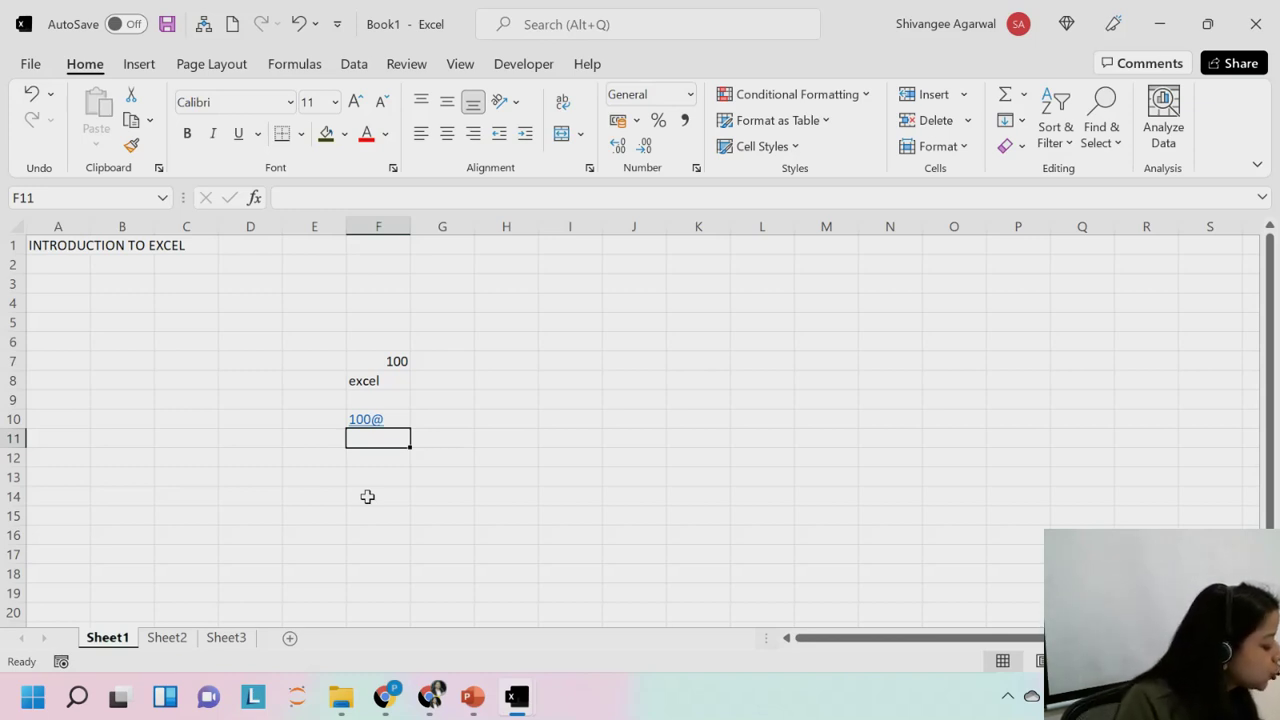
left_click(372, 338)
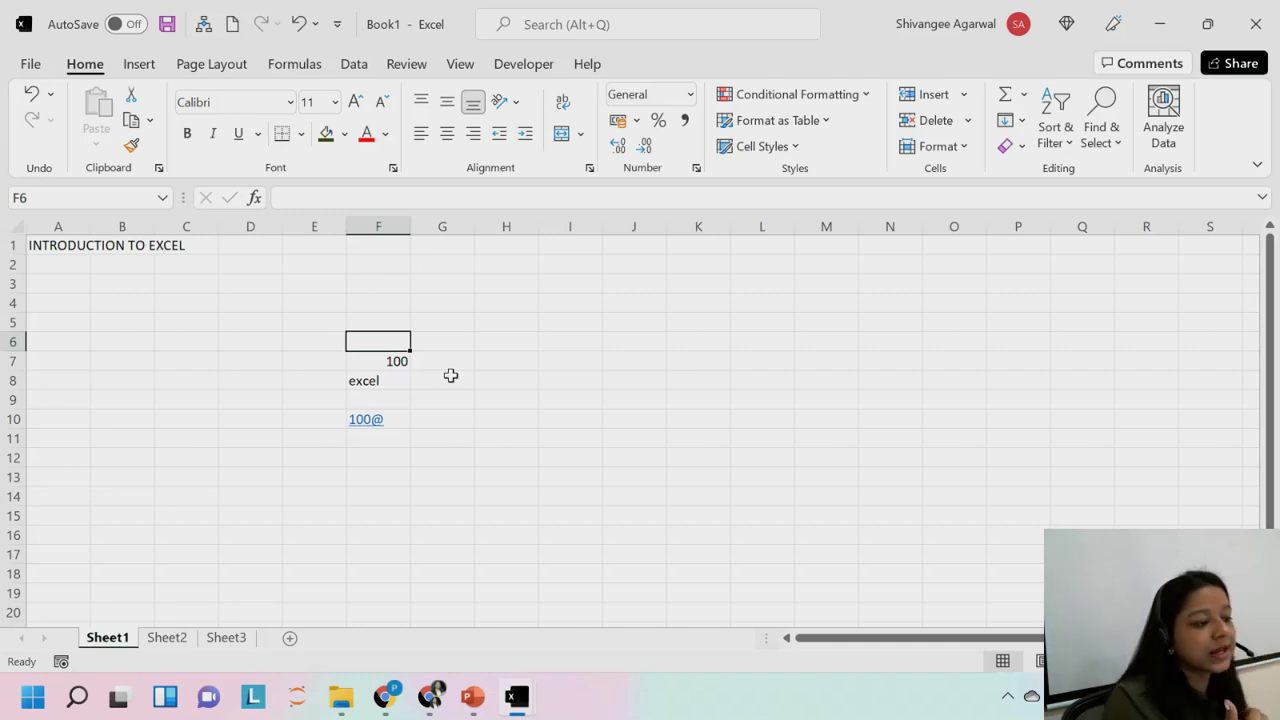
Abandon the '=' entry in F6, reselect A1, and press Ctrl+S to save Book1.
type("=")
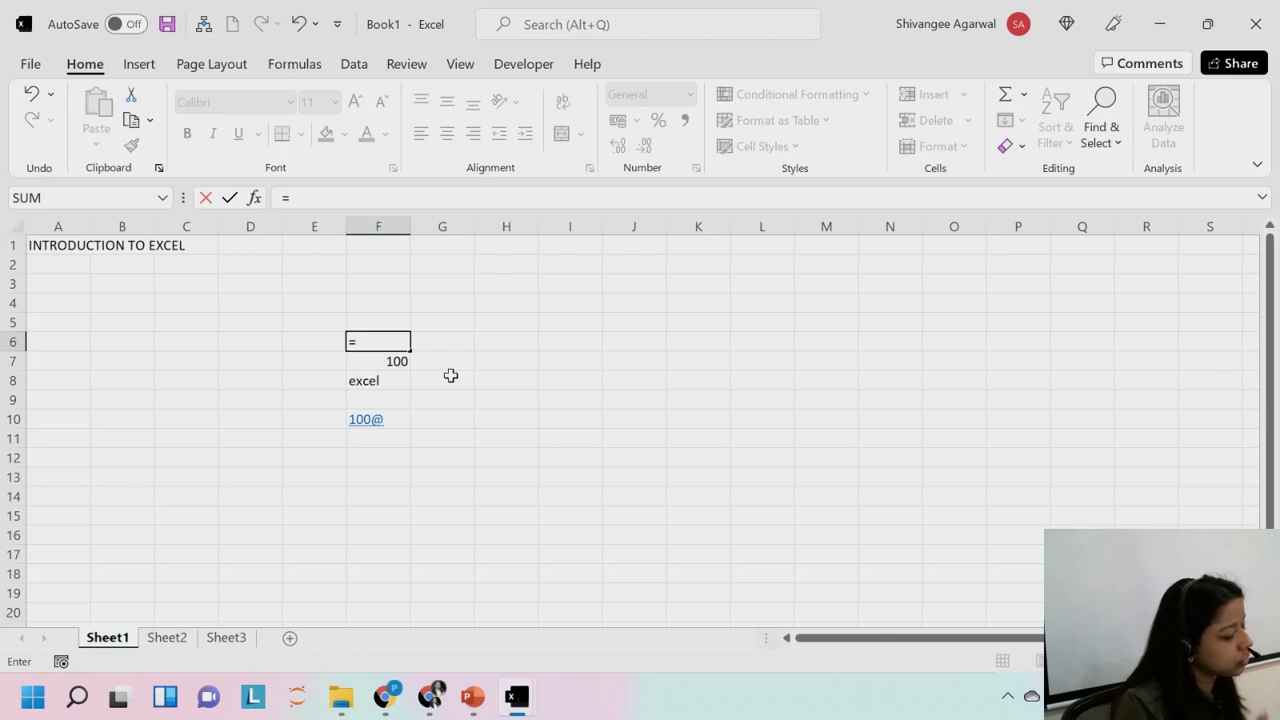
key("Return")
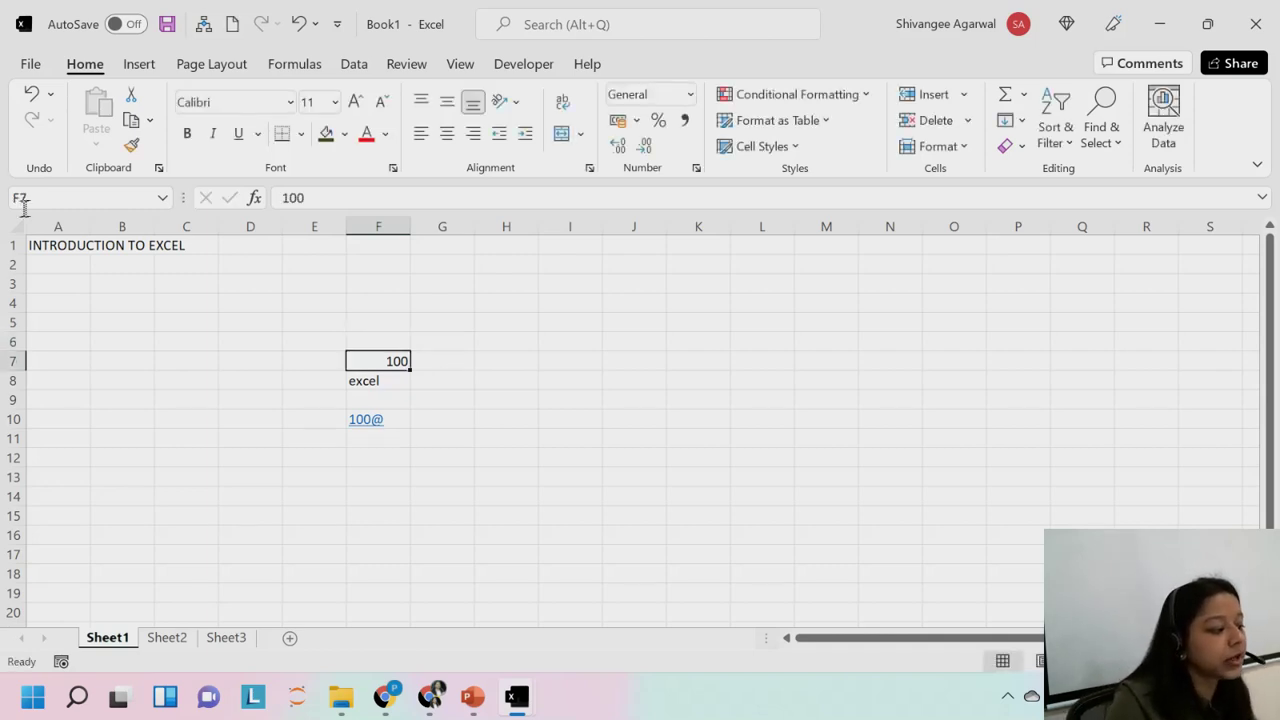
left_click(44, 244)
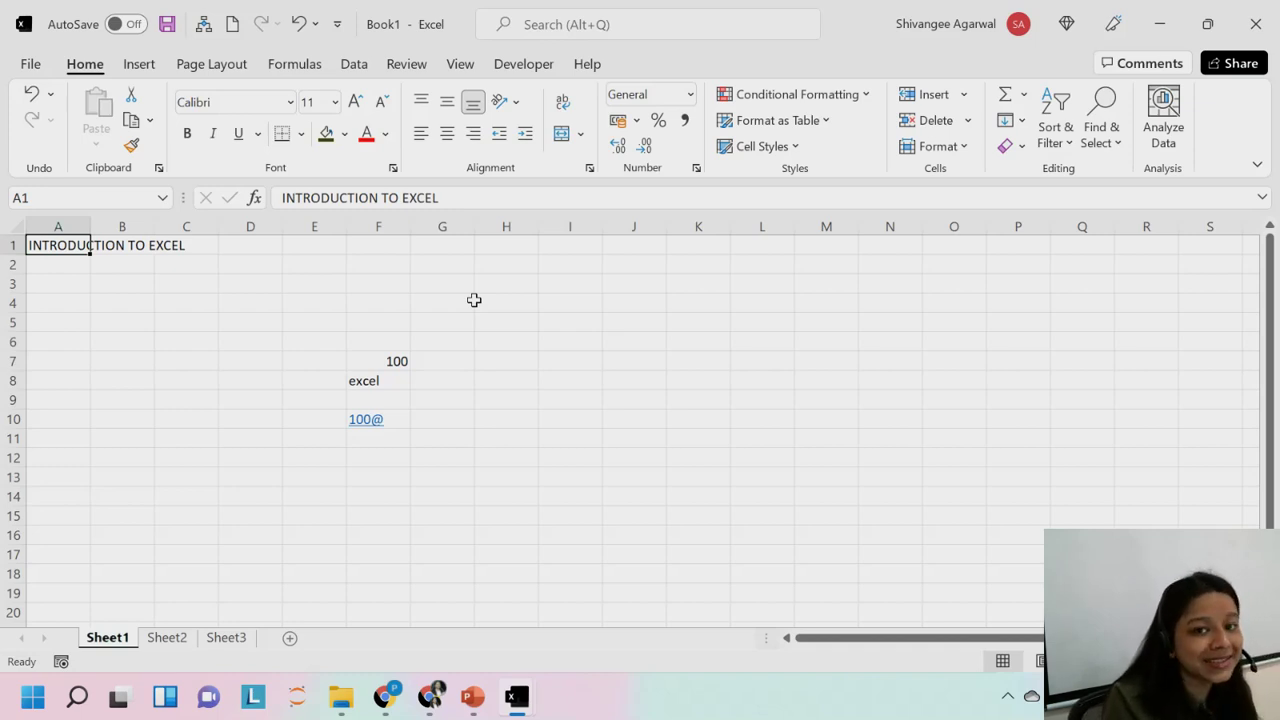
key("ctrl+s")
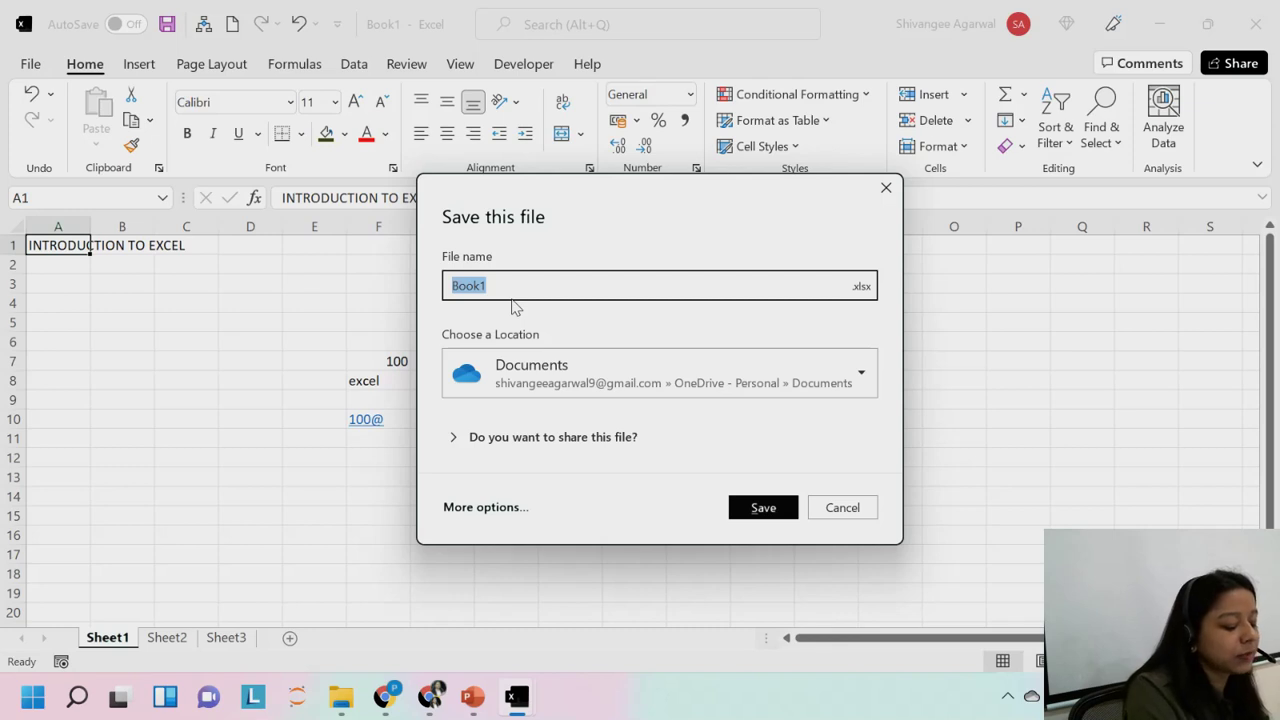
Name the file 'Excel Class 1', choose the EXCEL BASICS CM1 location, and save it.
type("excel")
key("BackSpace")
key("BackSpace")
key("BackSpace")
key("BackSpace")
key("BackSpace")
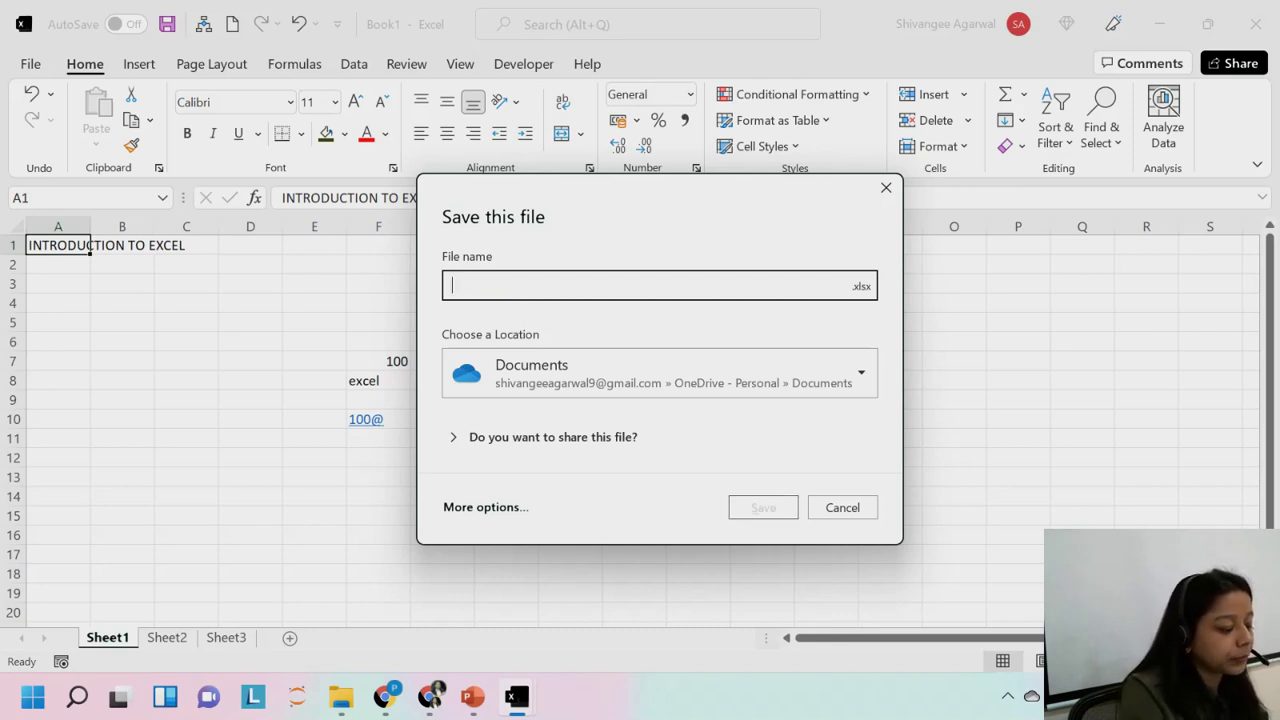
type("Excel")
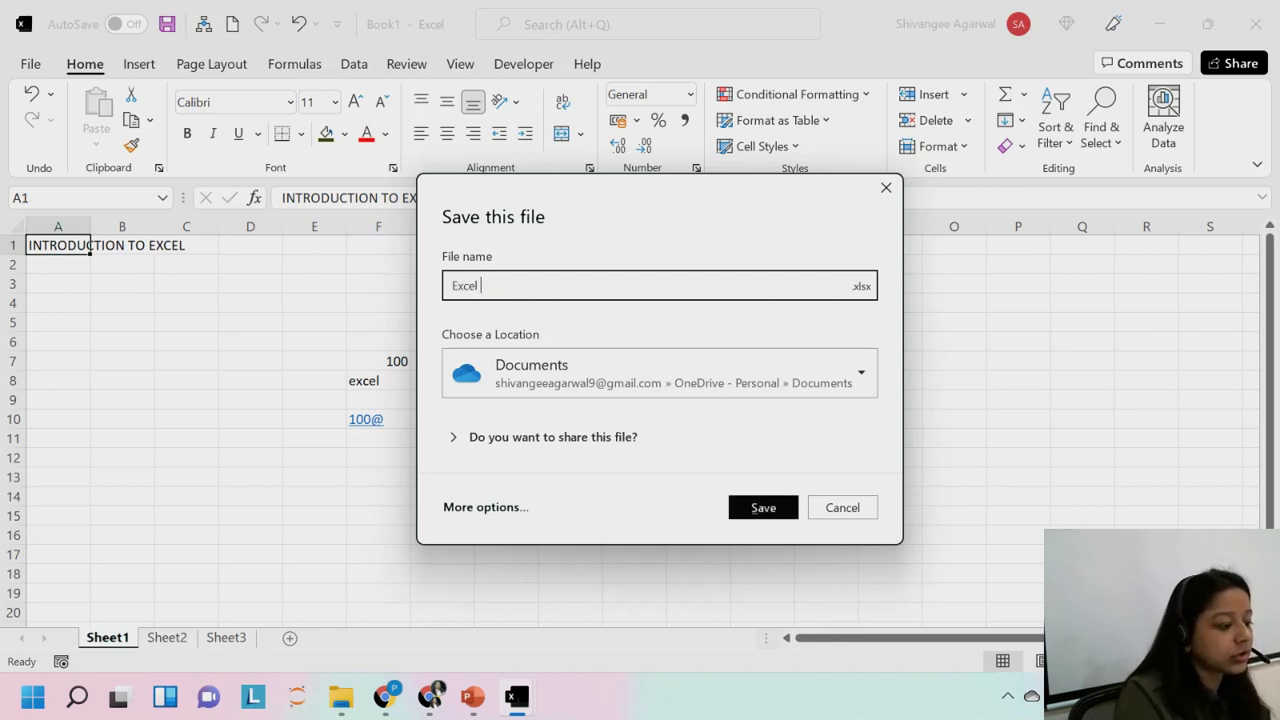
type(" Class 1")
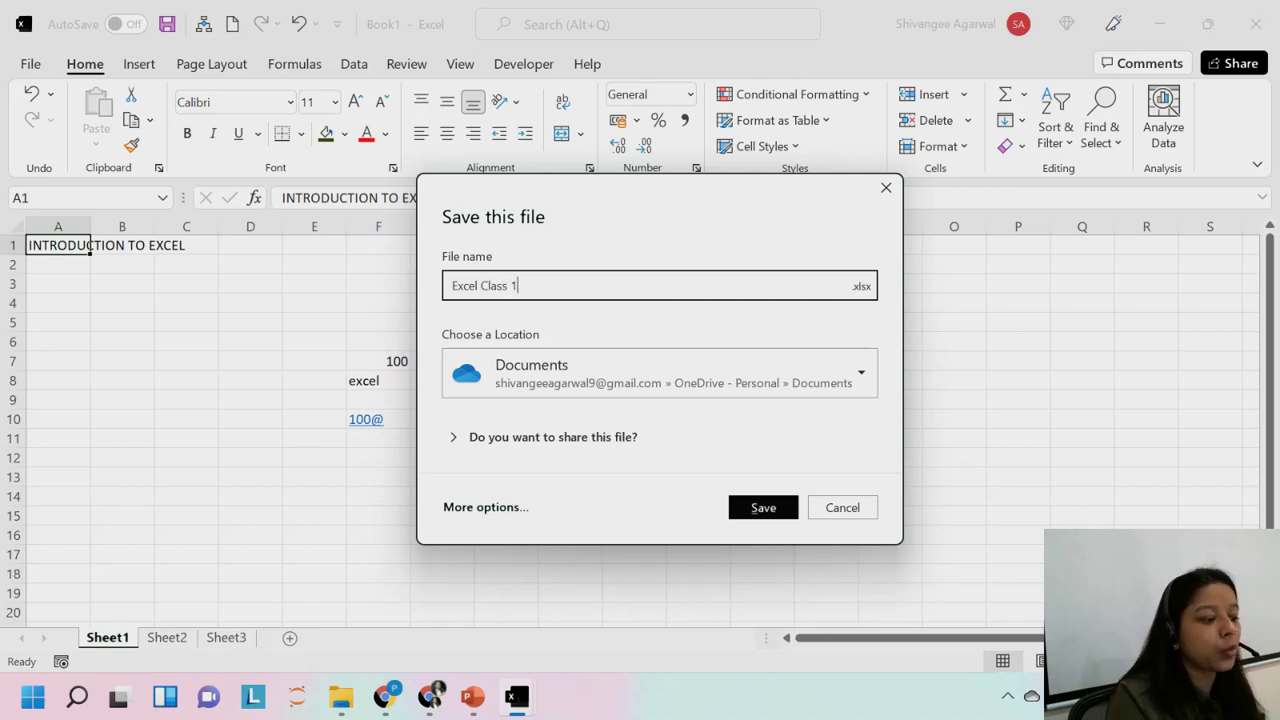
left_click(827, 378)
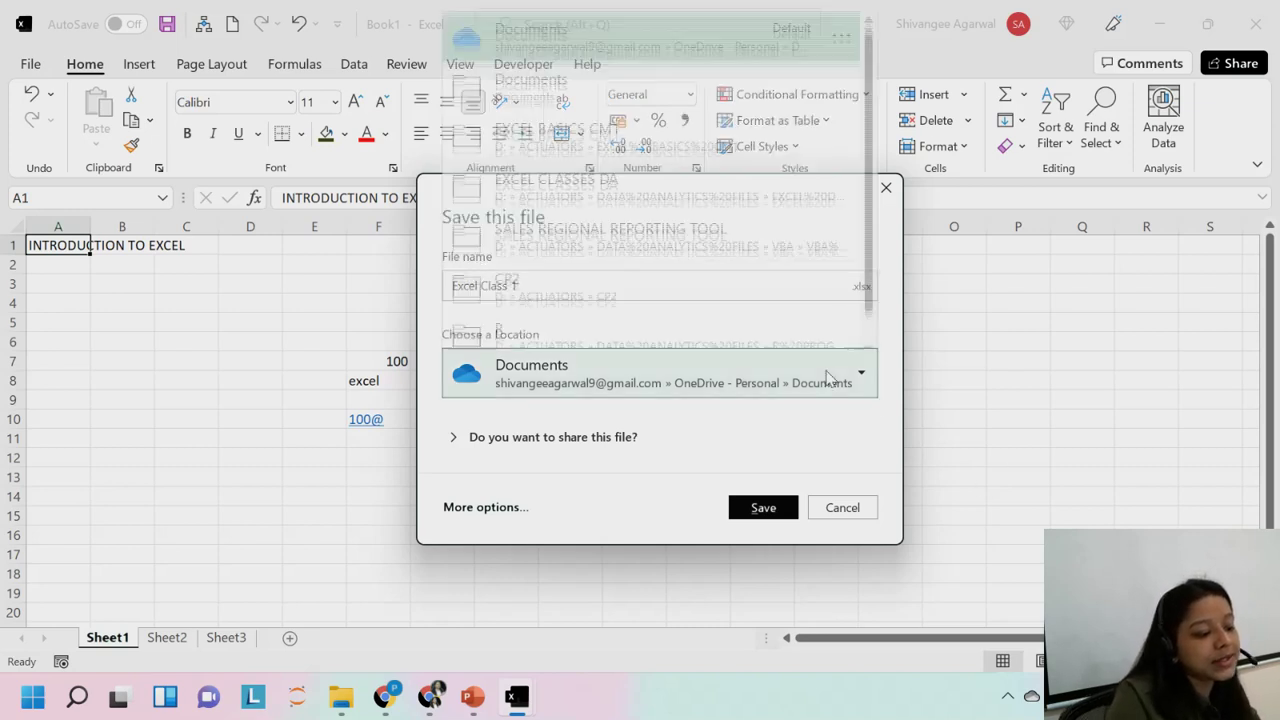
left_click(602, 128)
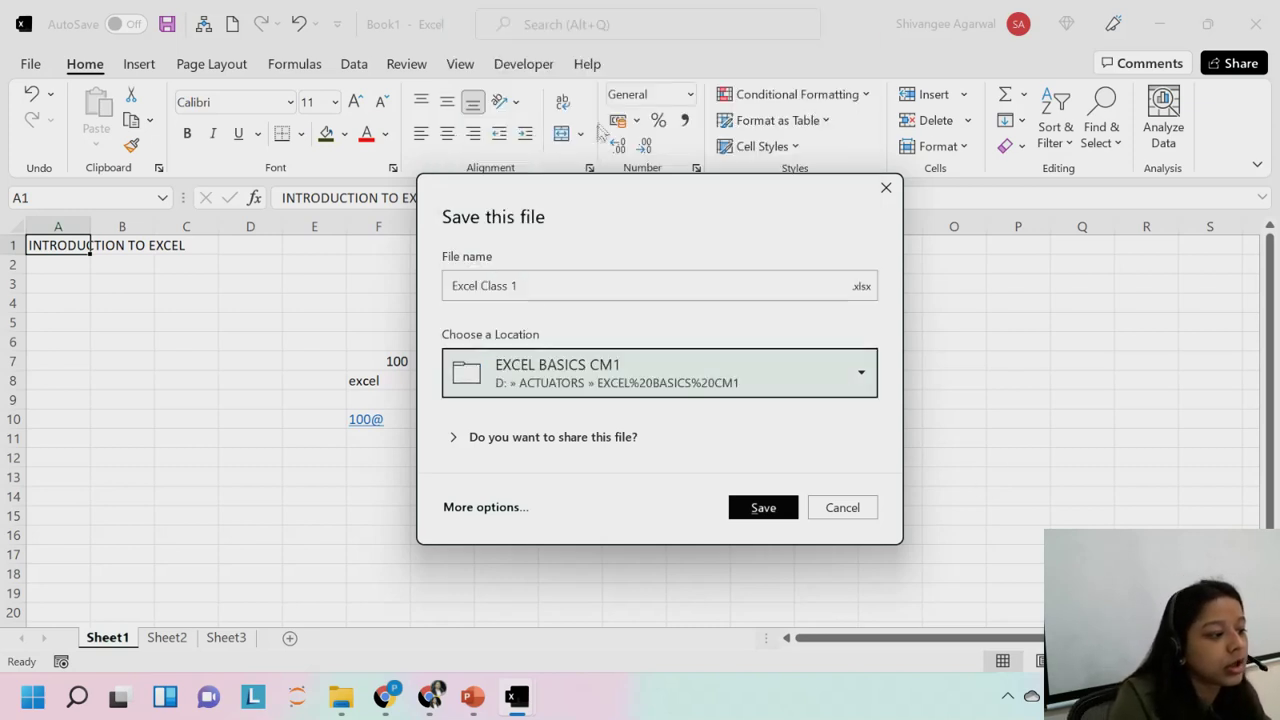
left_click(703, 394)
left_click(702, 393)
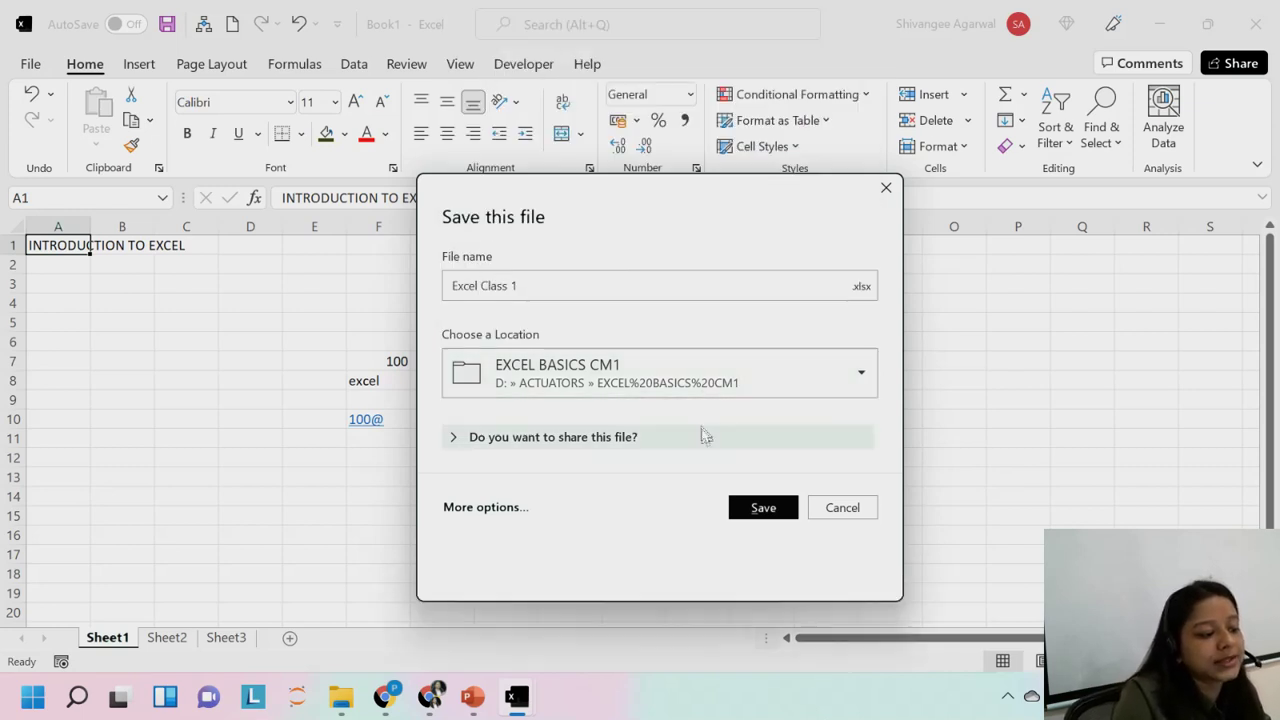
left_click(703, 436)
left_click(745, 564)
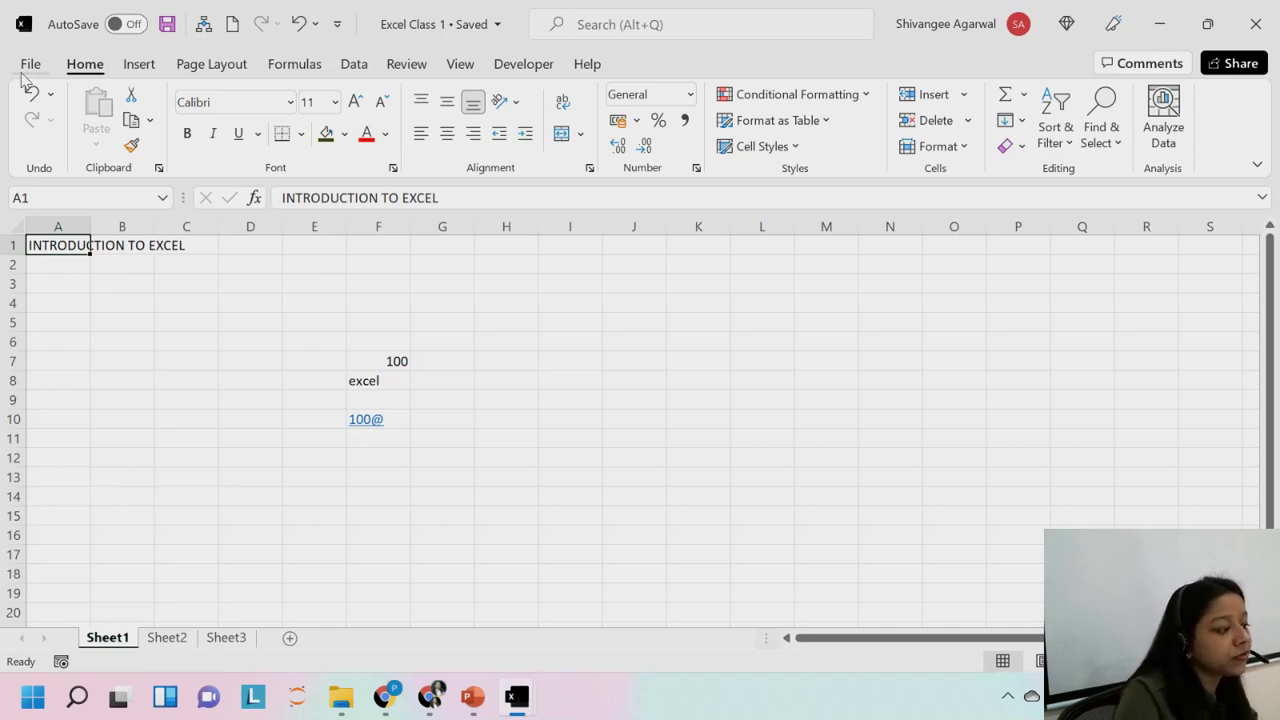
left_click(29, 66)
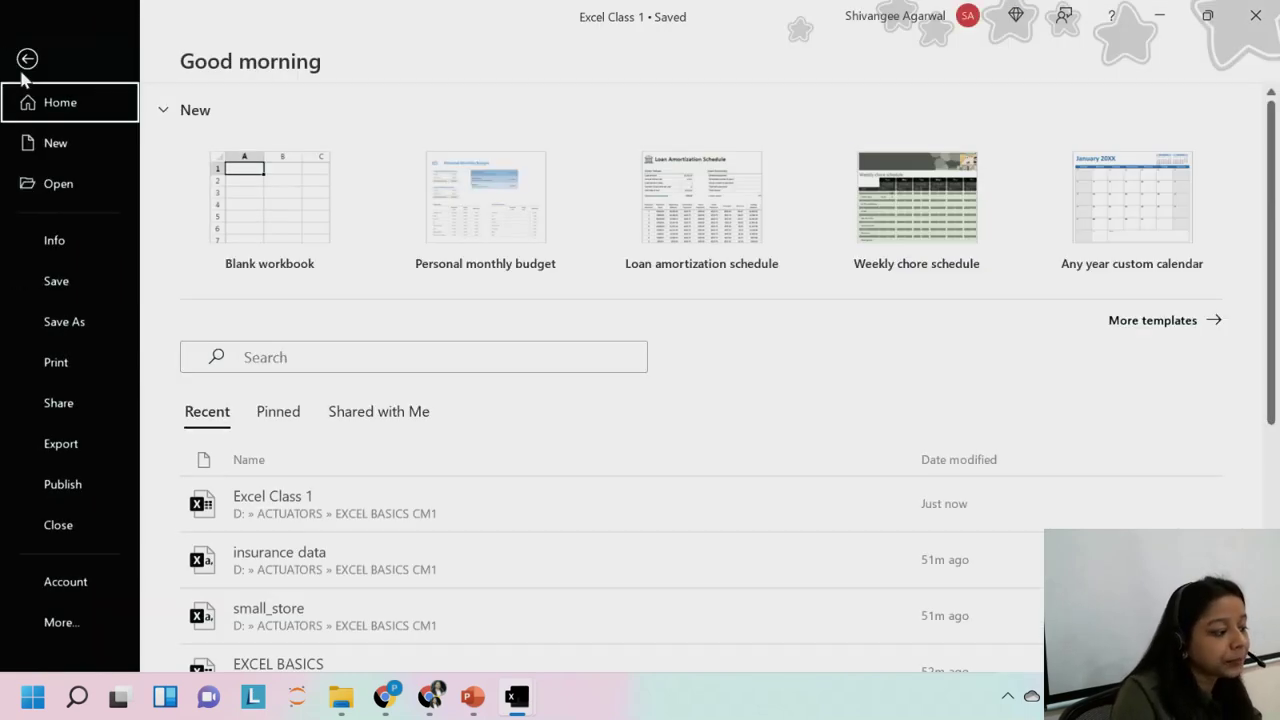
left_click(40, 321)
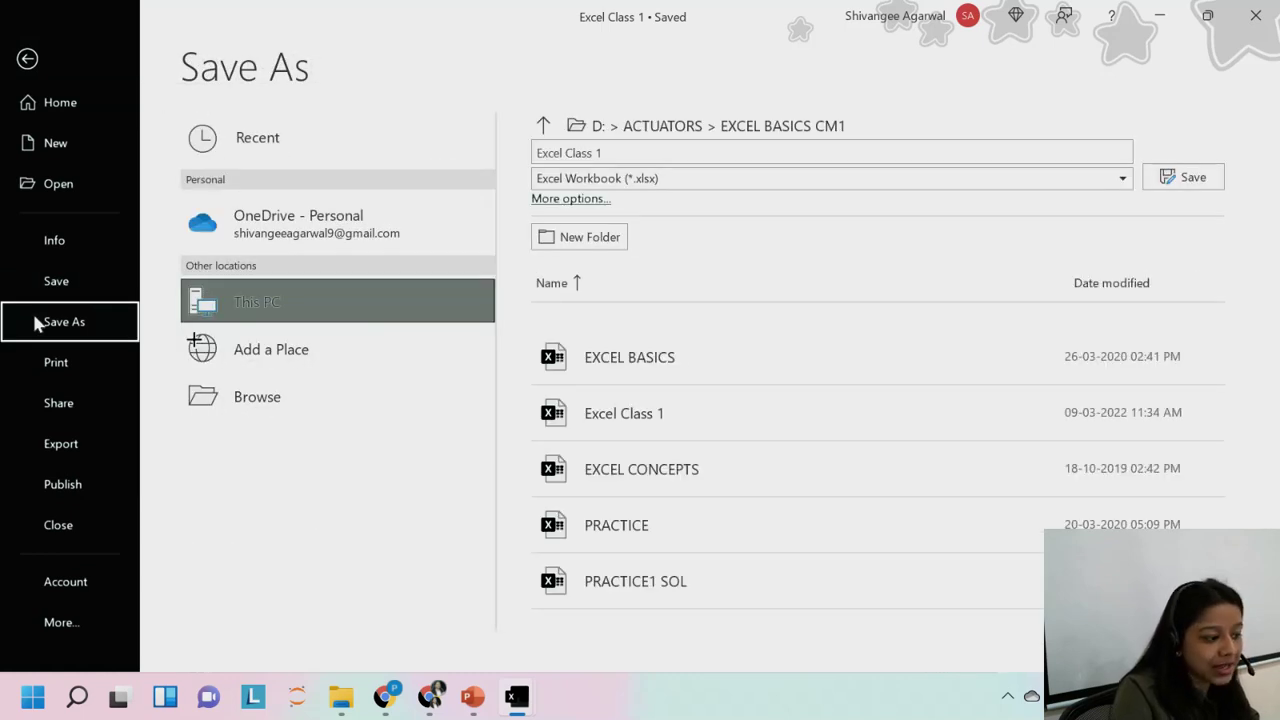
left_click(539, 152)
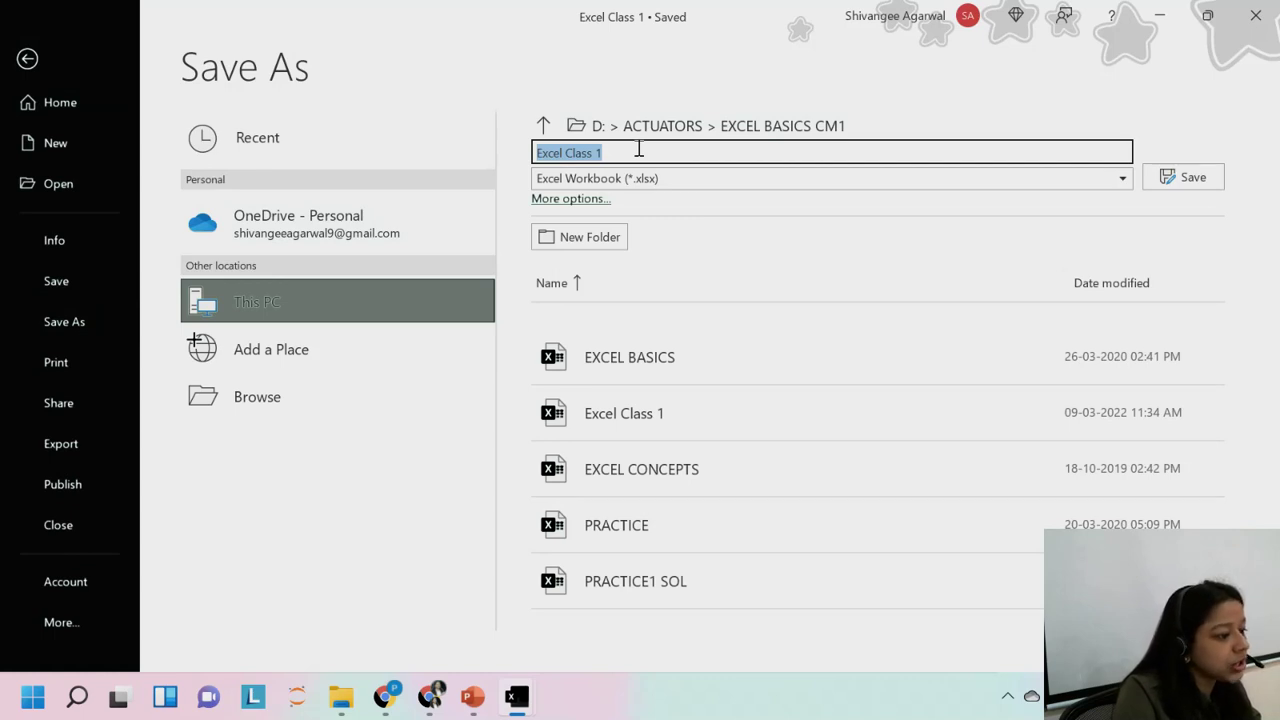
left_click(668, 258)
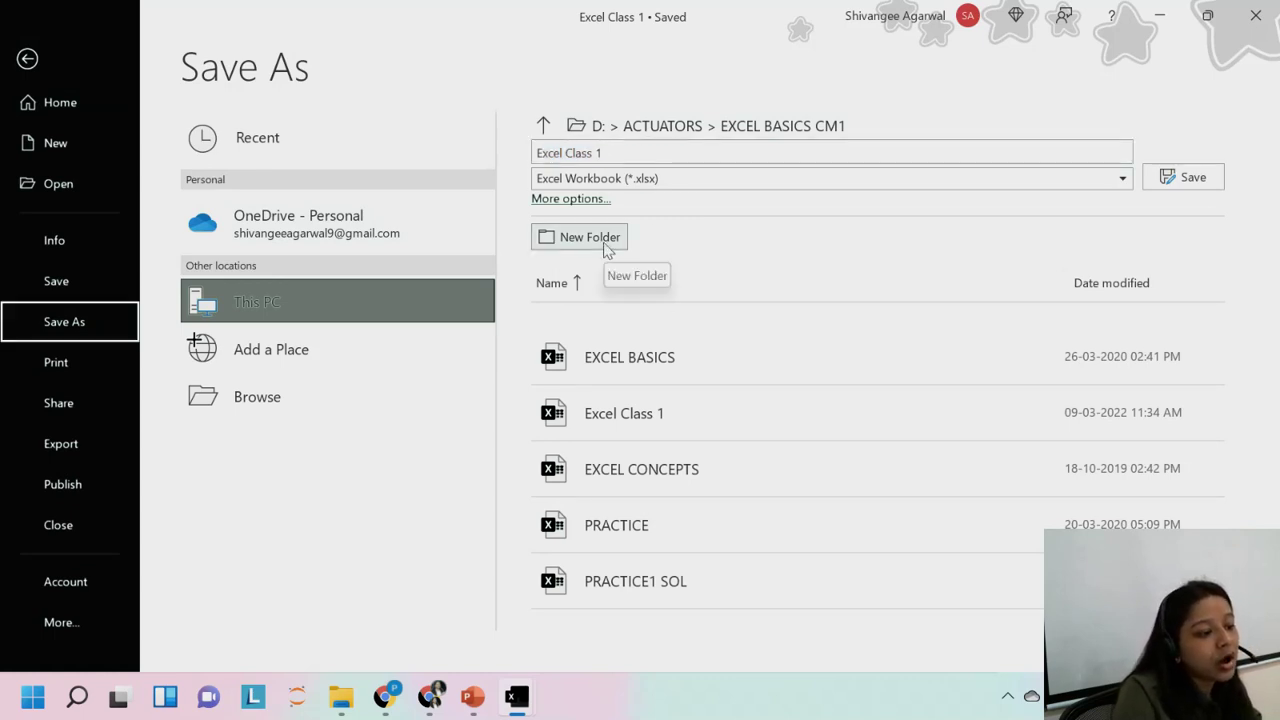
left_click(572, 199)
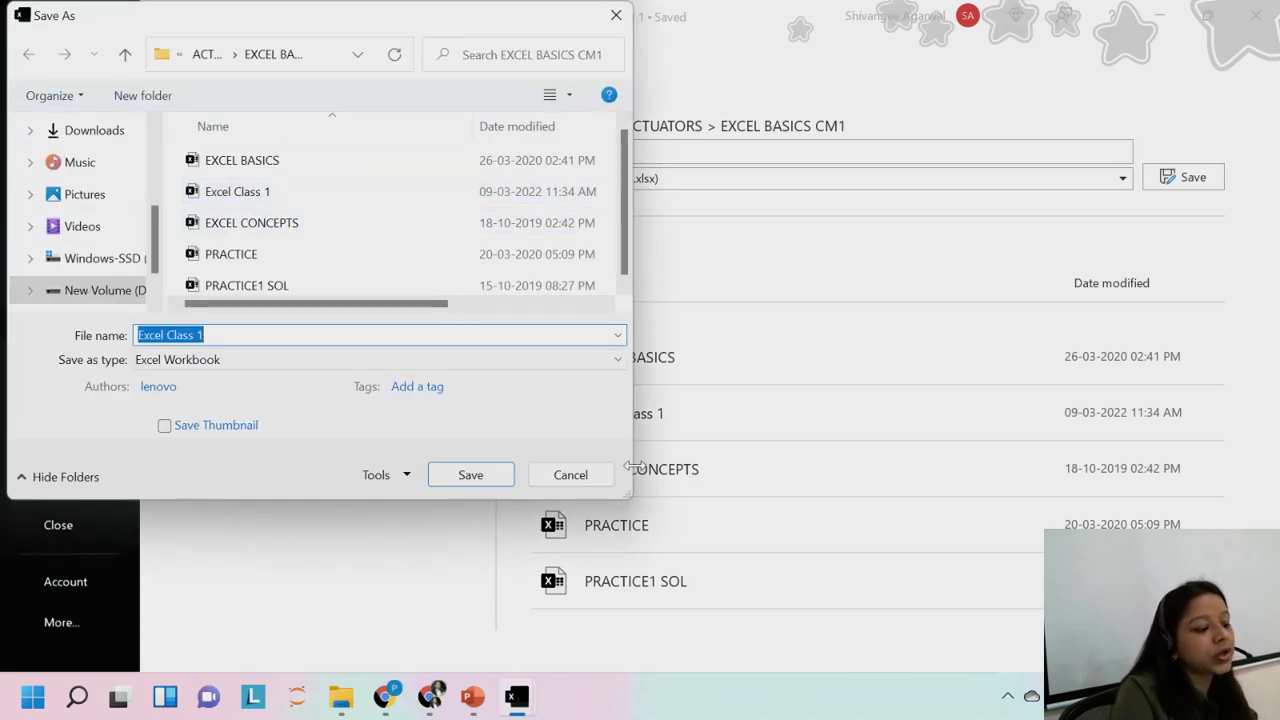
left_click(583, 478)
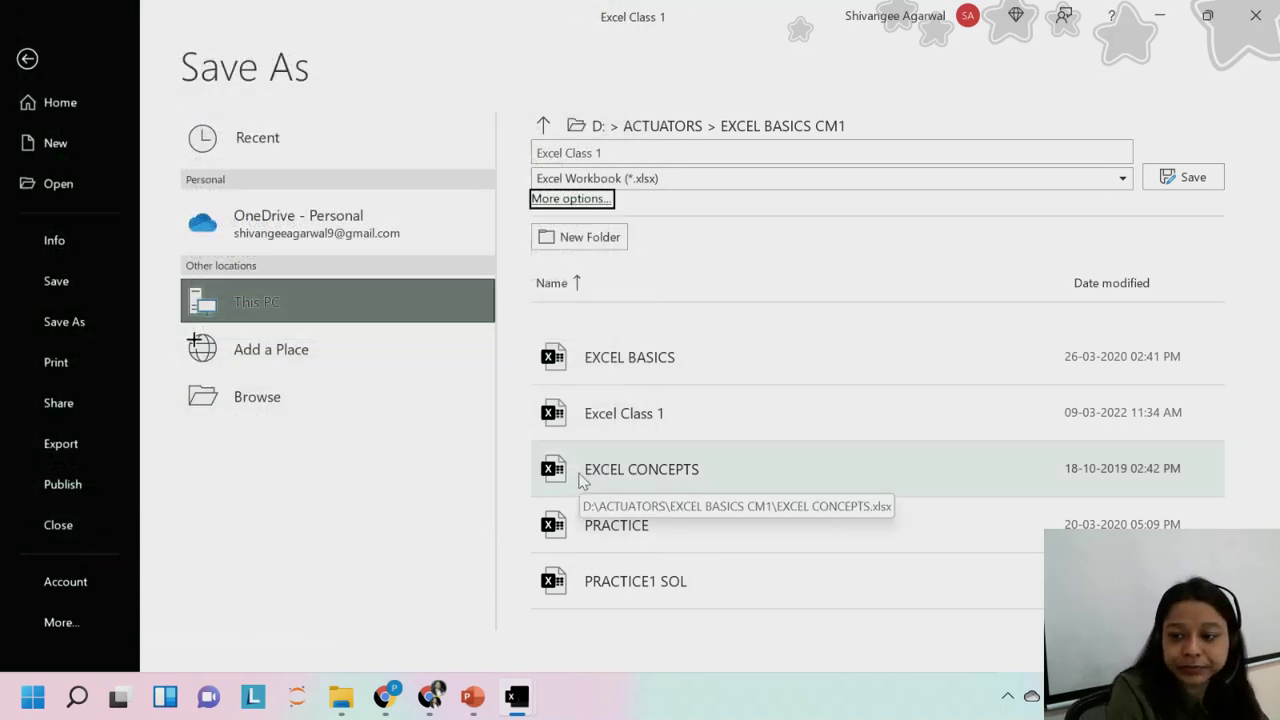
left_click(27, 58)
left_click(461, 302)
left_click(594, 318)
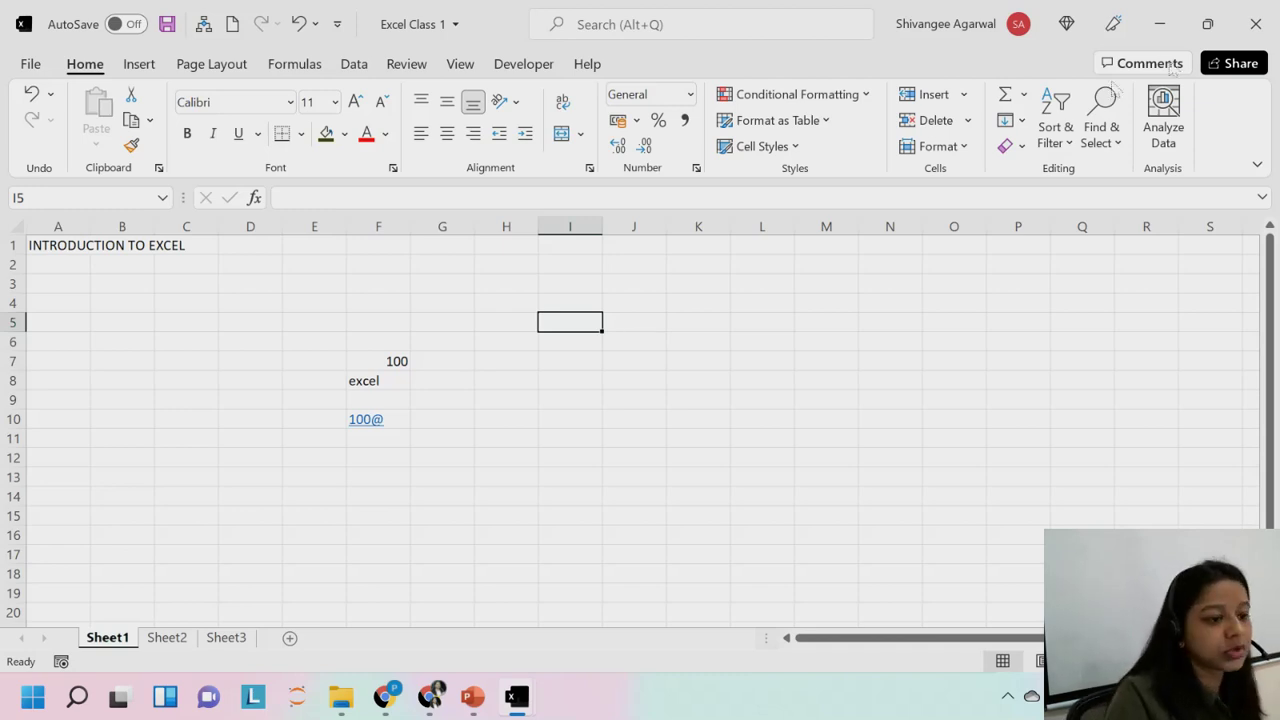
Close the blank window and open Excel Class 1 from the EXCEL BASICS CM1 folder.
left_click(1256, 23)
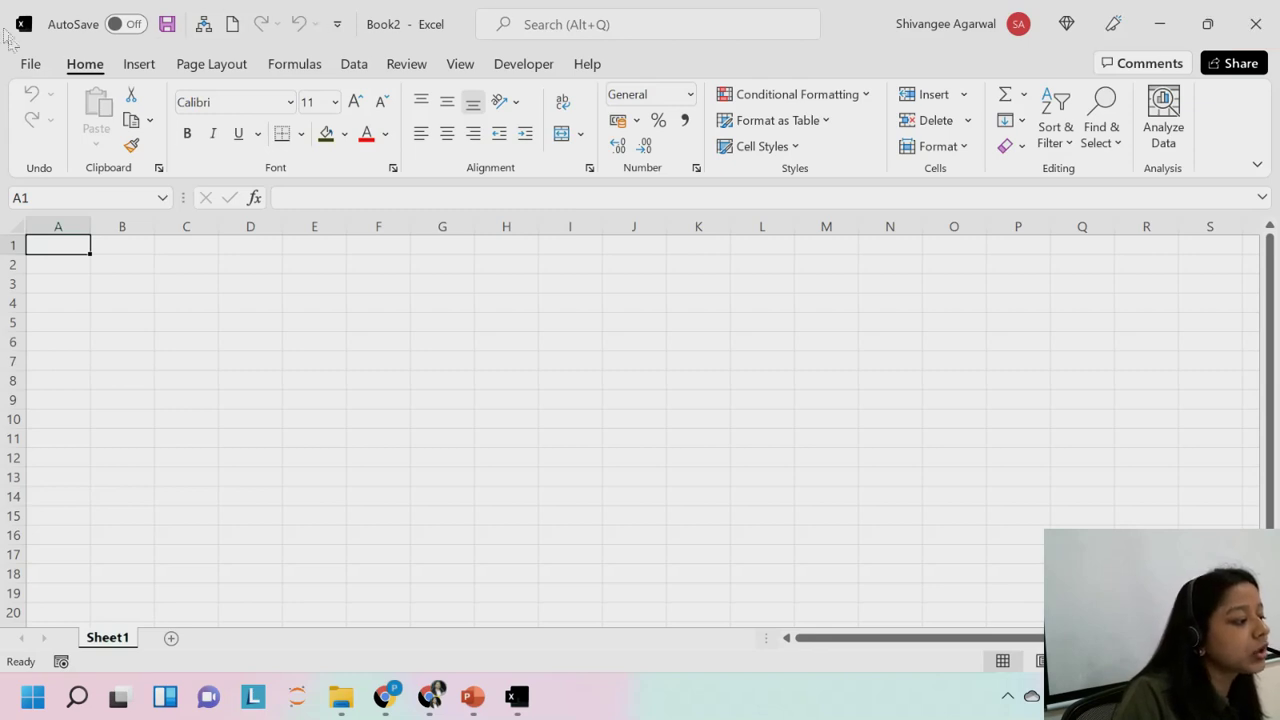
left_click(28, 64)
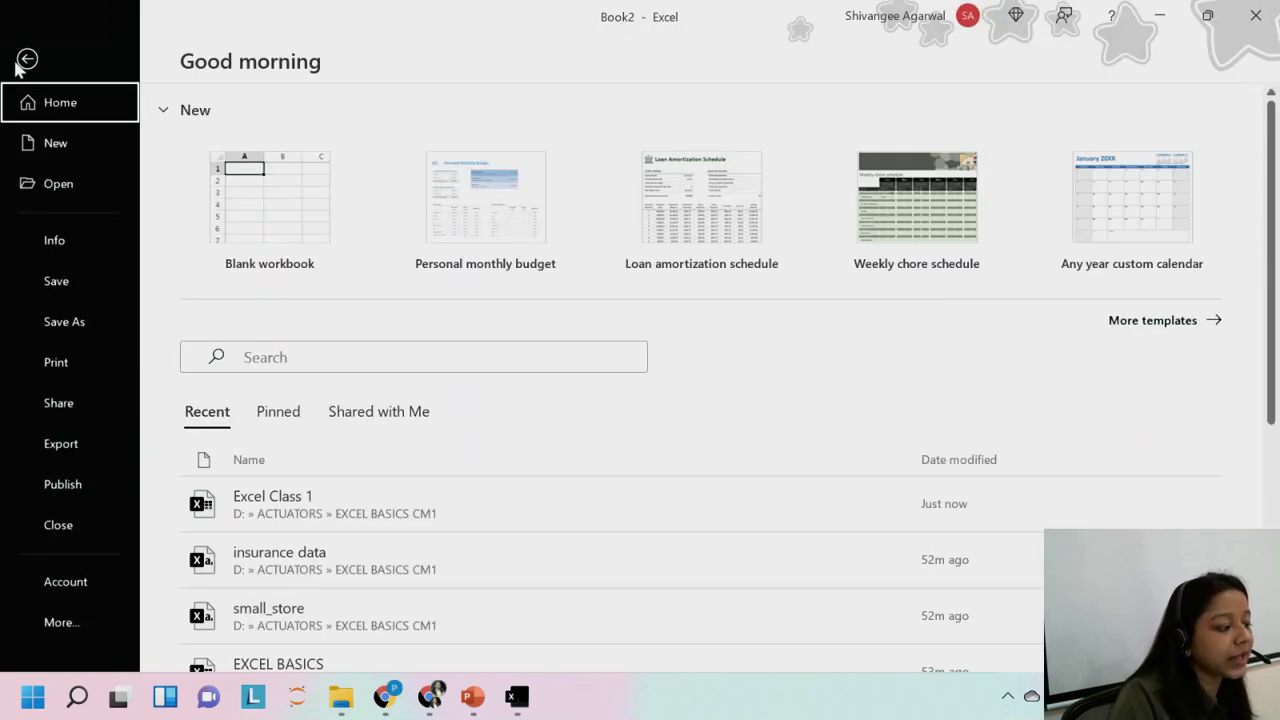
left_click(57, 187)
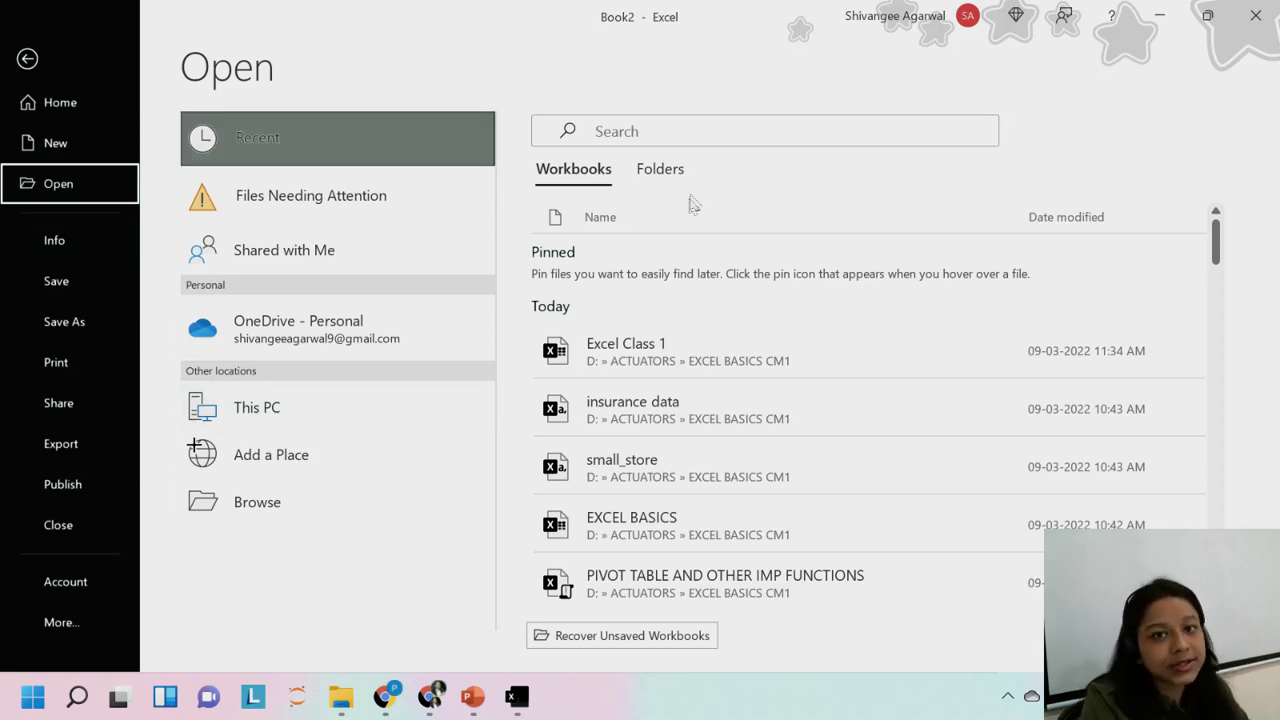
left_click(242, 510)
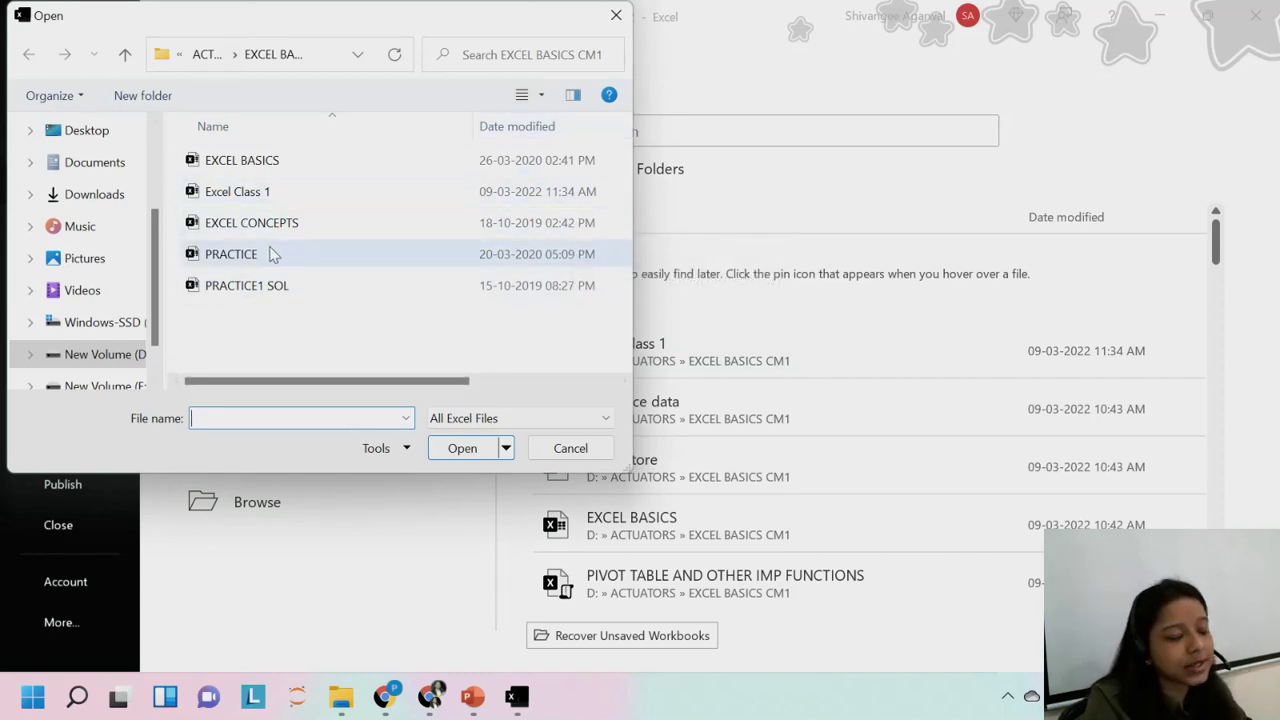
left_click(228, 193)
left_click(462, 448)
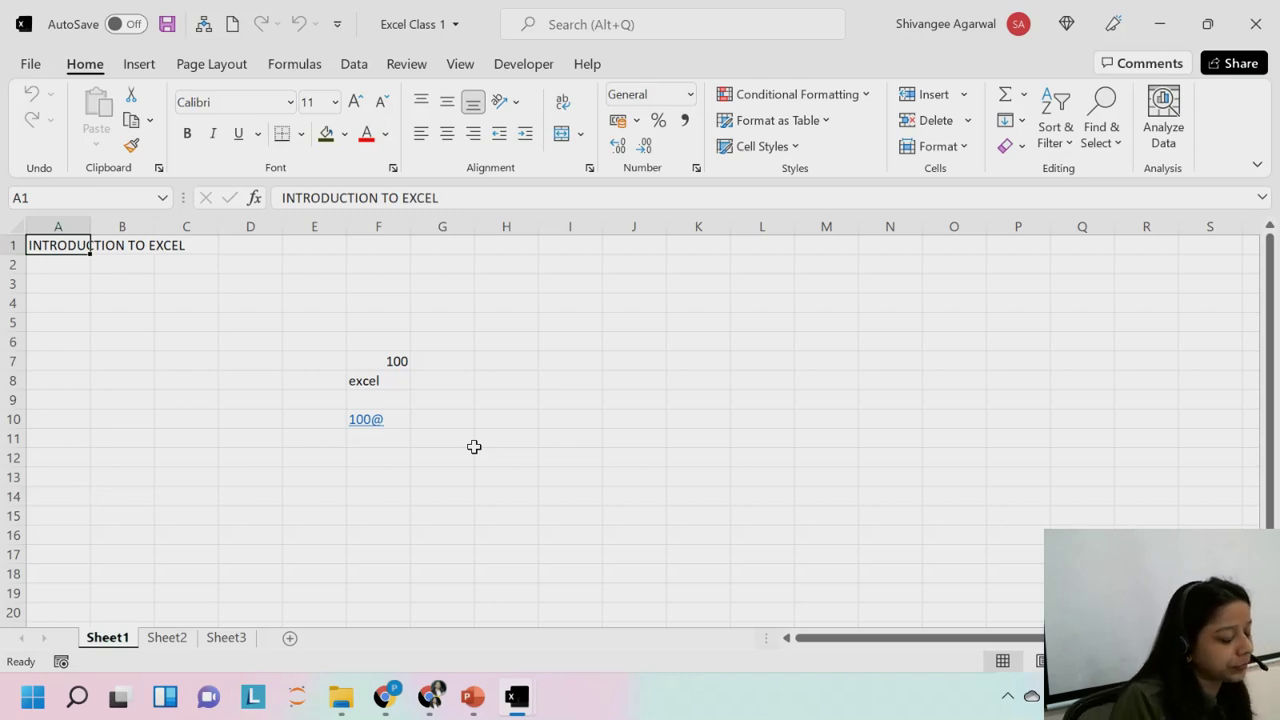
Return to the Excel Class 1 worksheet and select cell H3.
key("ctrl+o")
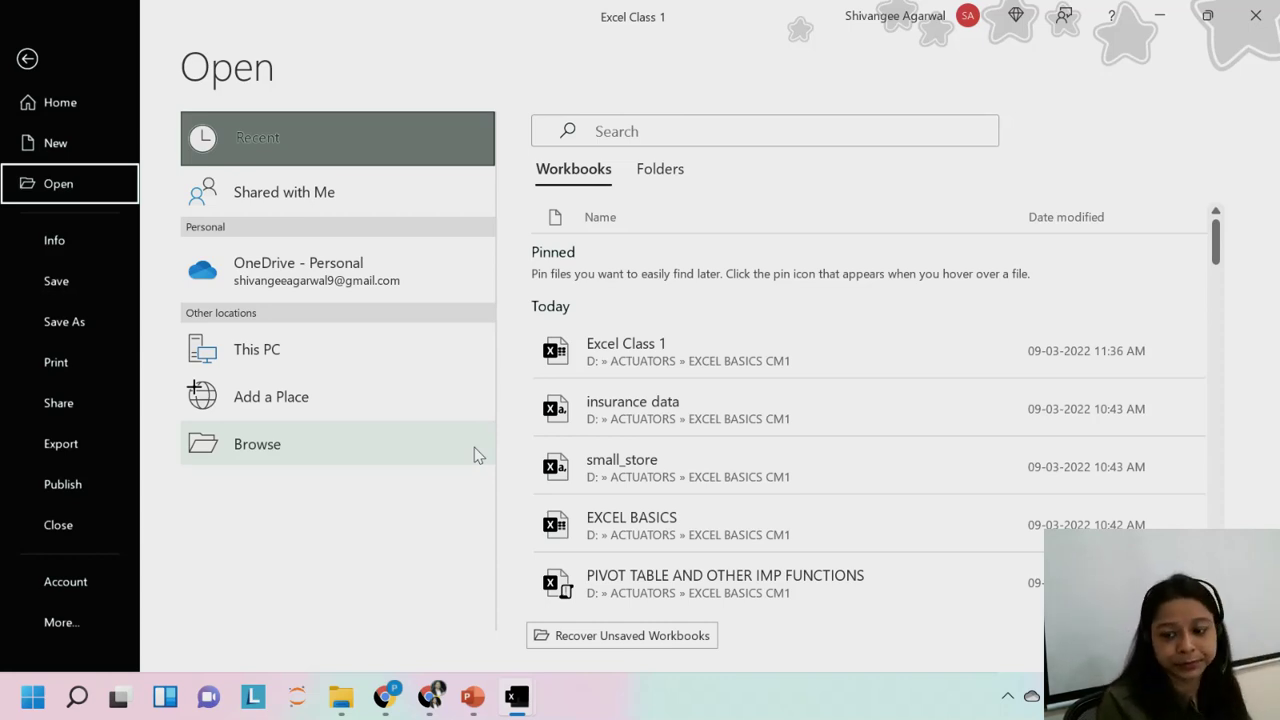
left_click(26, 62)
left_click(481, 283)
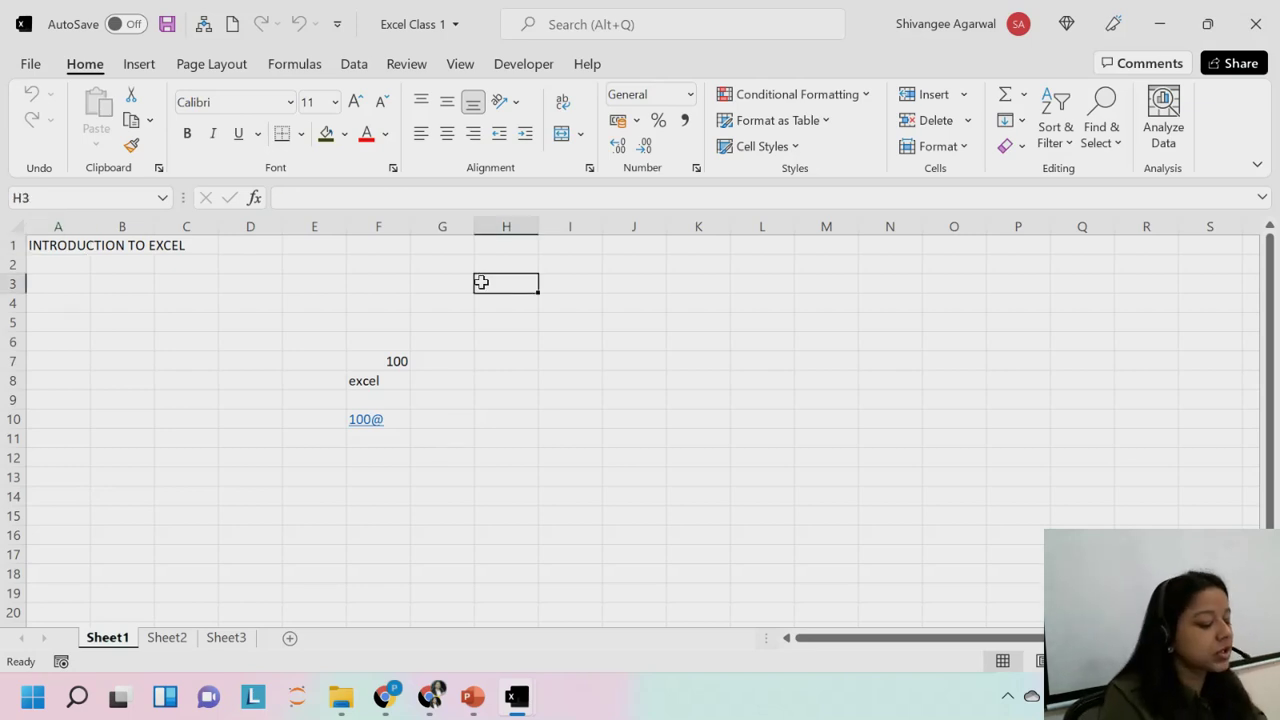
Enter the person's first name in cell H3.
key("Return")
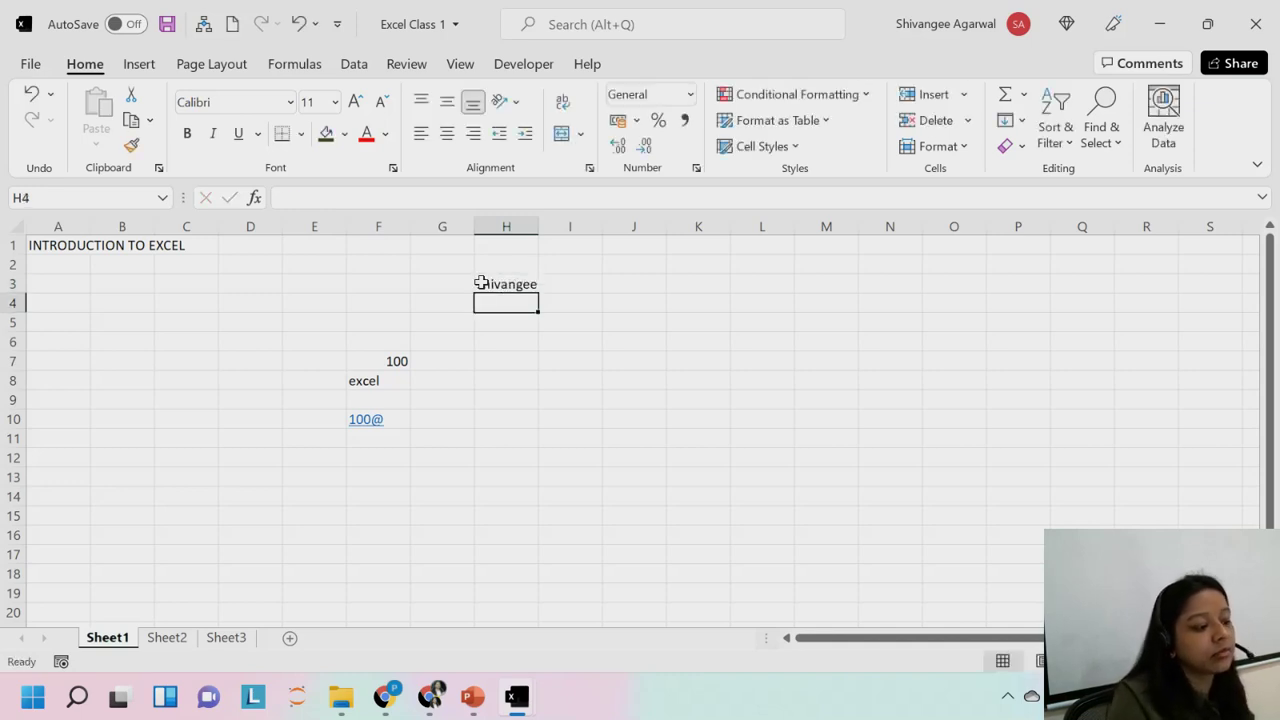
left_click(523, 281)
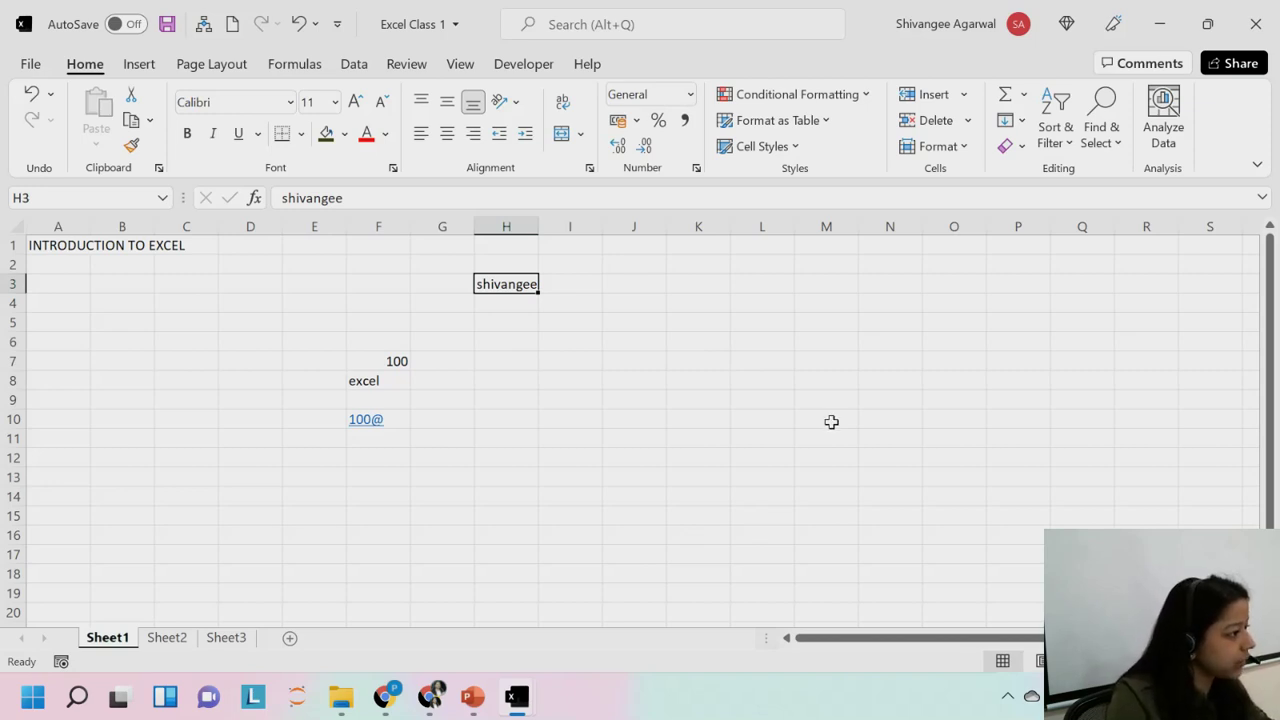
left_click(698, 380)
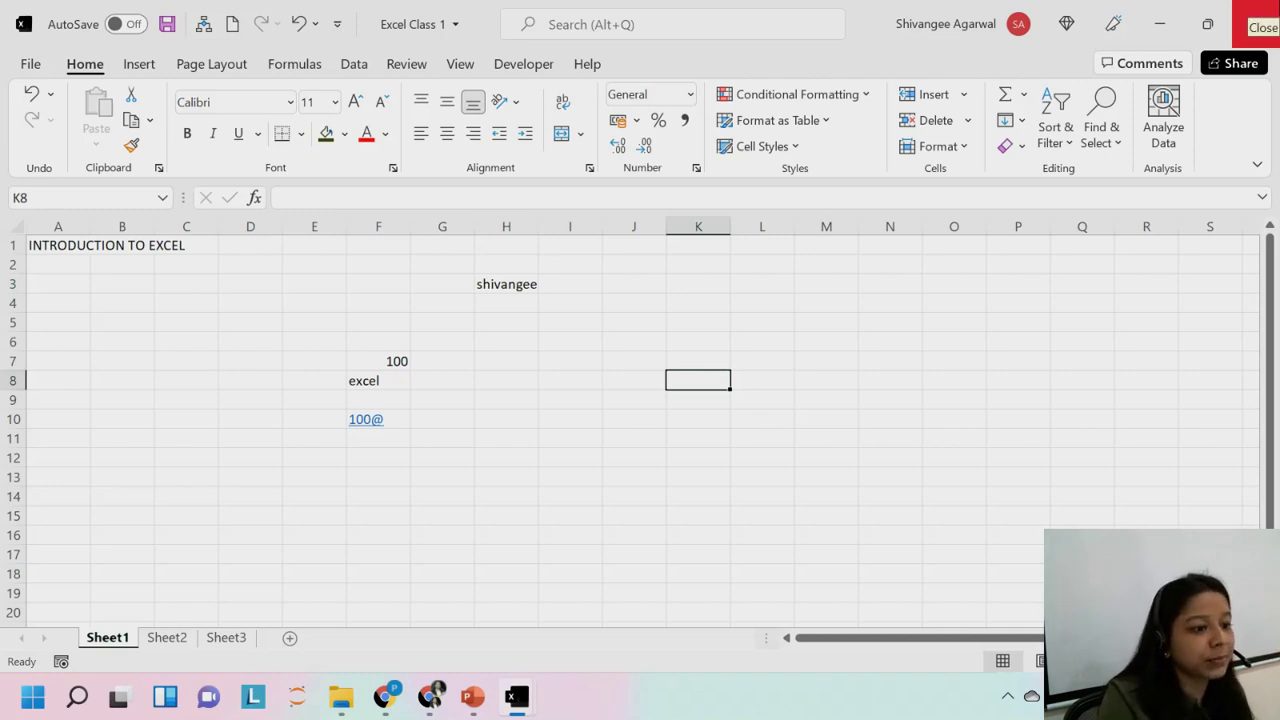
Cancel the close prompt to keep the workbook open, then save it with Ctrl+S.
left_click(1257, 22)
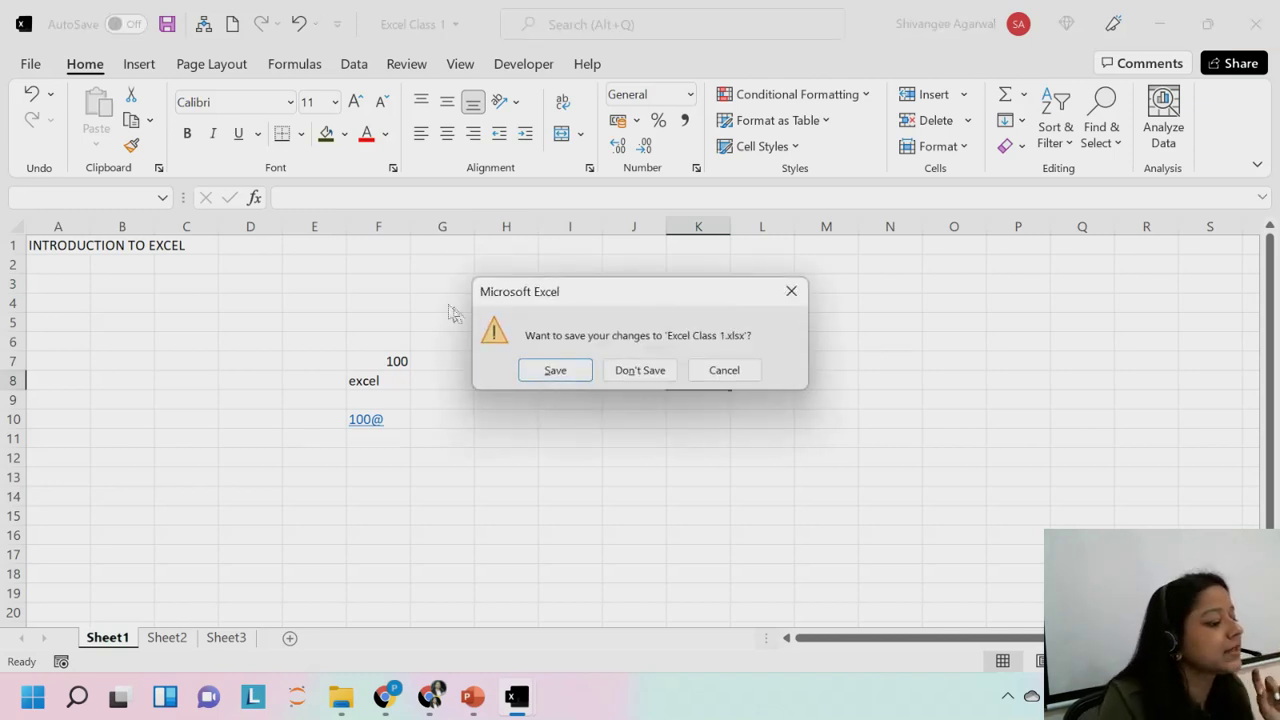
left_click(789, 291)
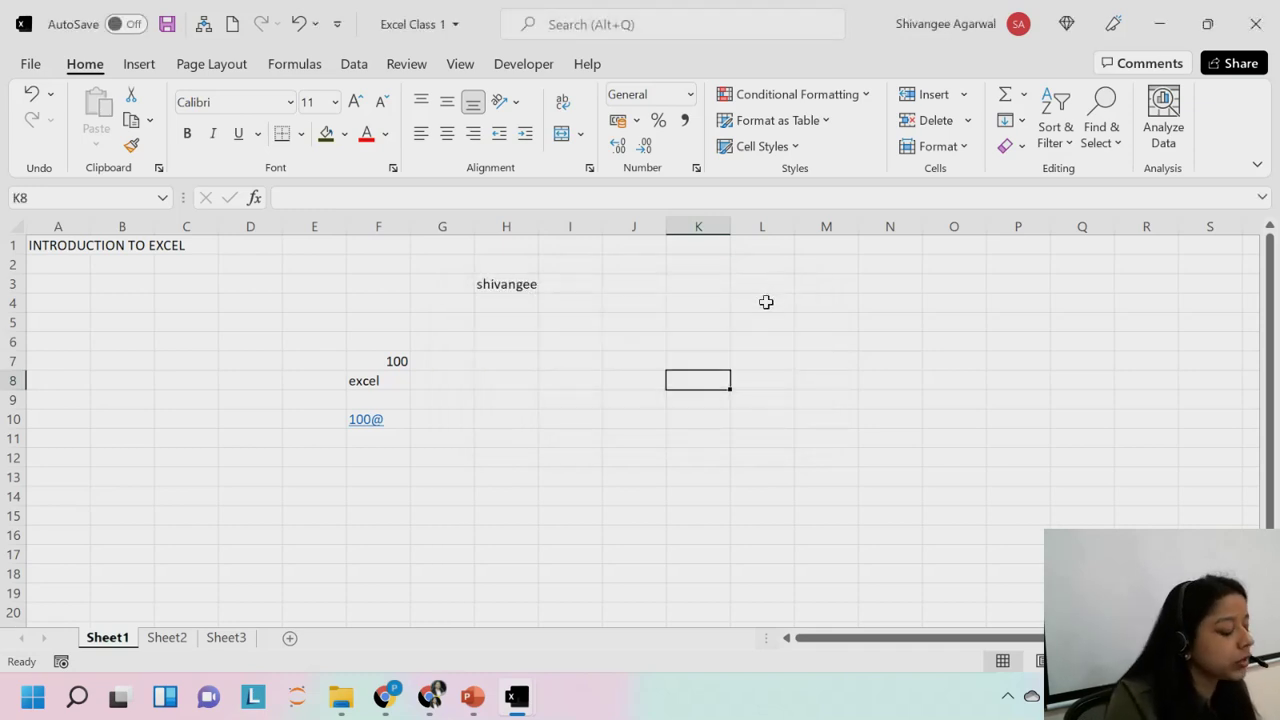
key("ctrl+s")
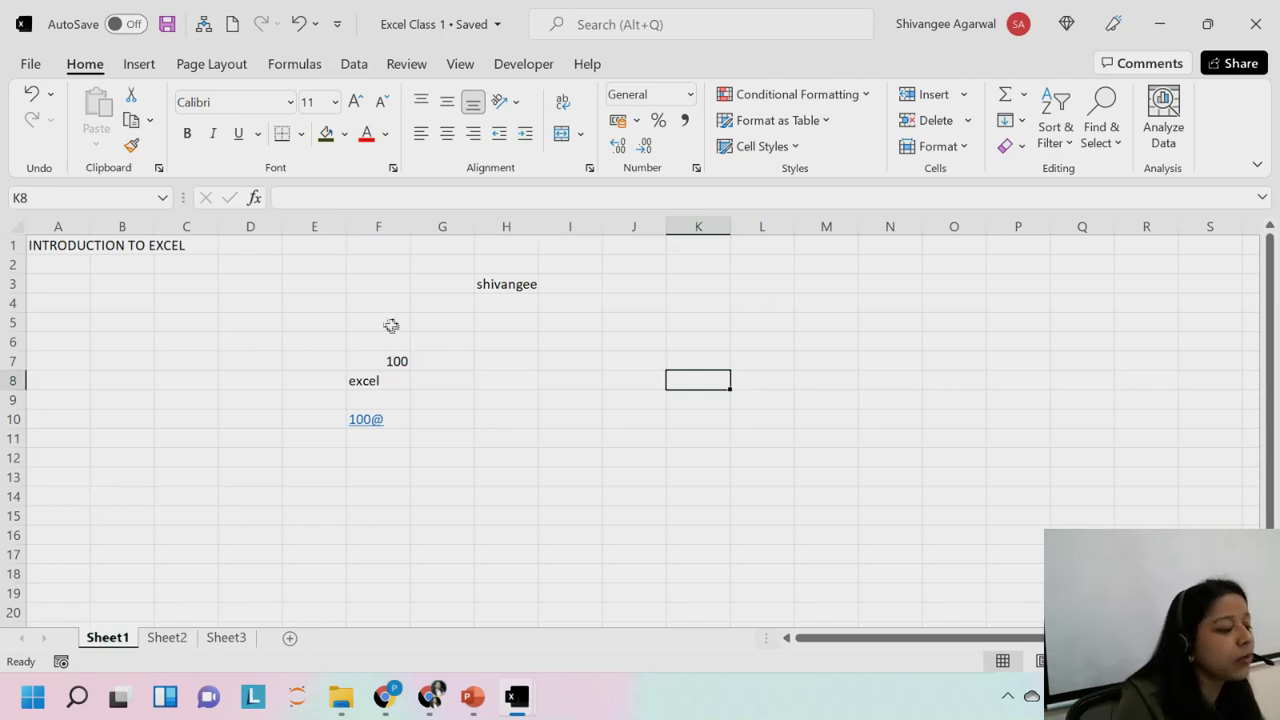
Select cell H3, which holds the first name.
left_click(317, 283)
left_click(506, 265)
left_click(515, 325)
left_click(442, 399)
left_click(186, 321)
left_click(612, 456)
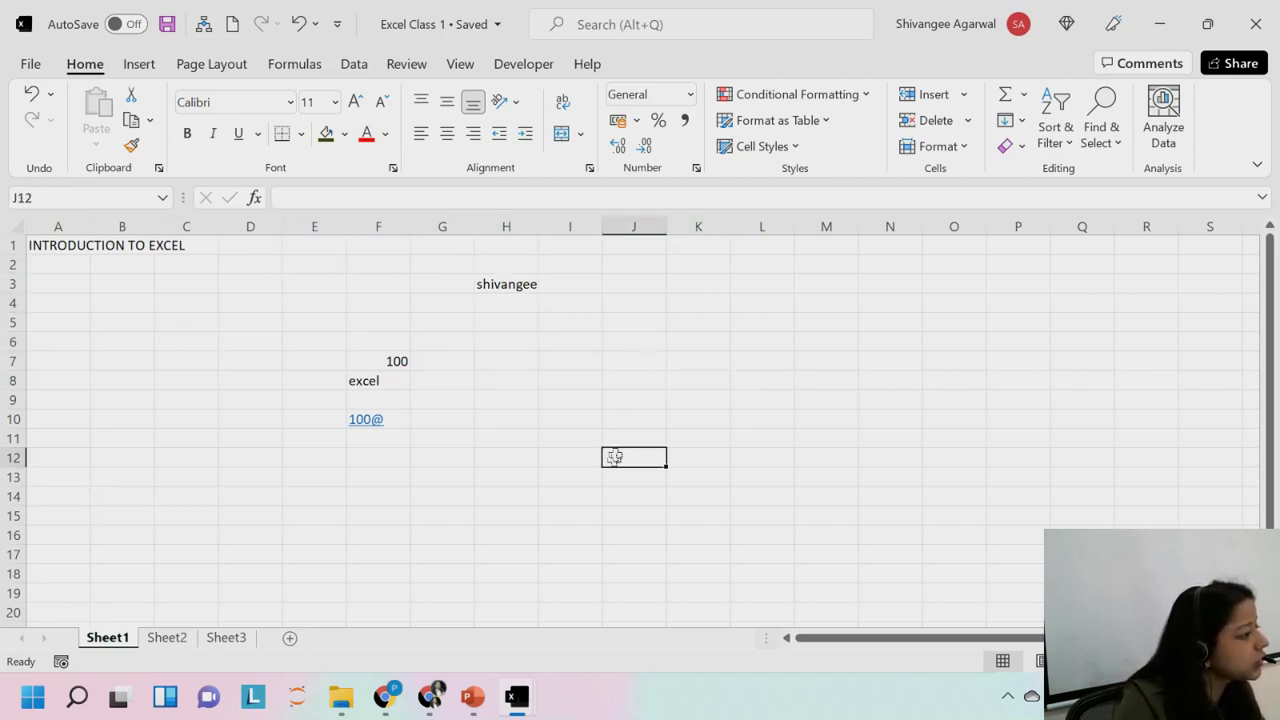
left_click(578, 518)
left_click(517, 284)
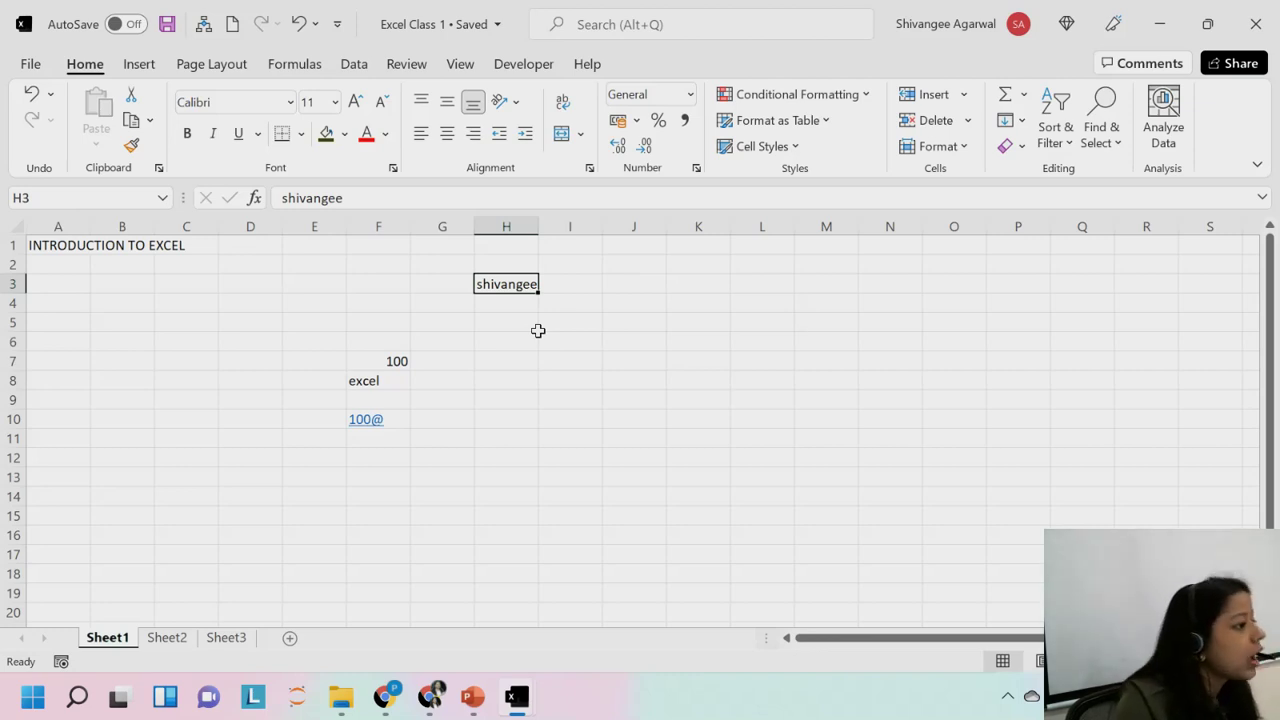
Replace H3's reference in the Name Box with 'name' to make it H3's defined name.
left_click(42, 200)
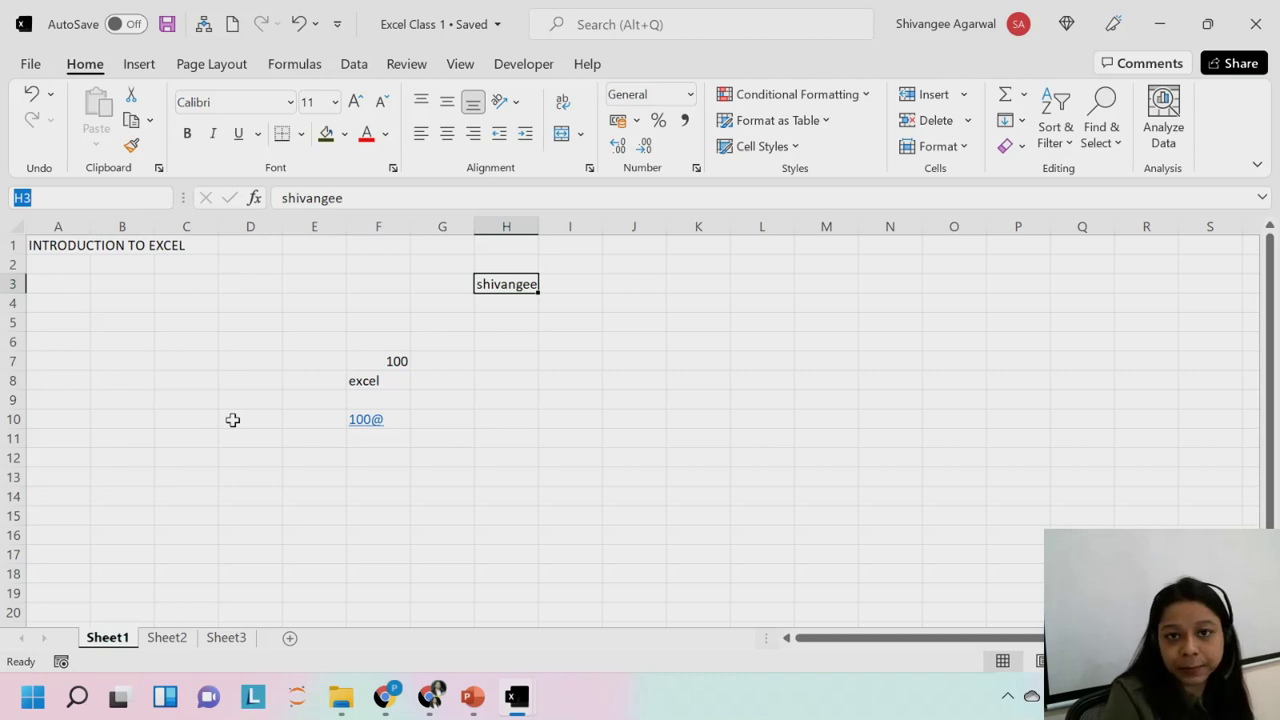
left_click(37, 199)
double_click(38, 200)
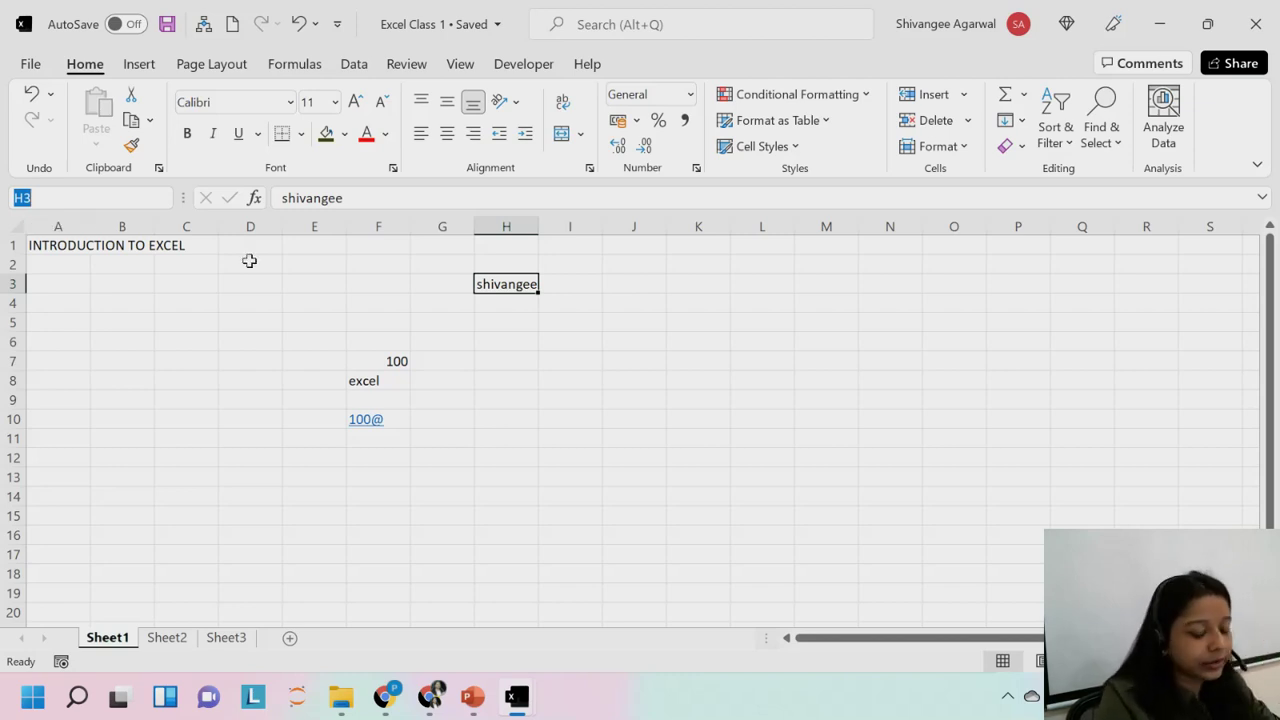
type("name")
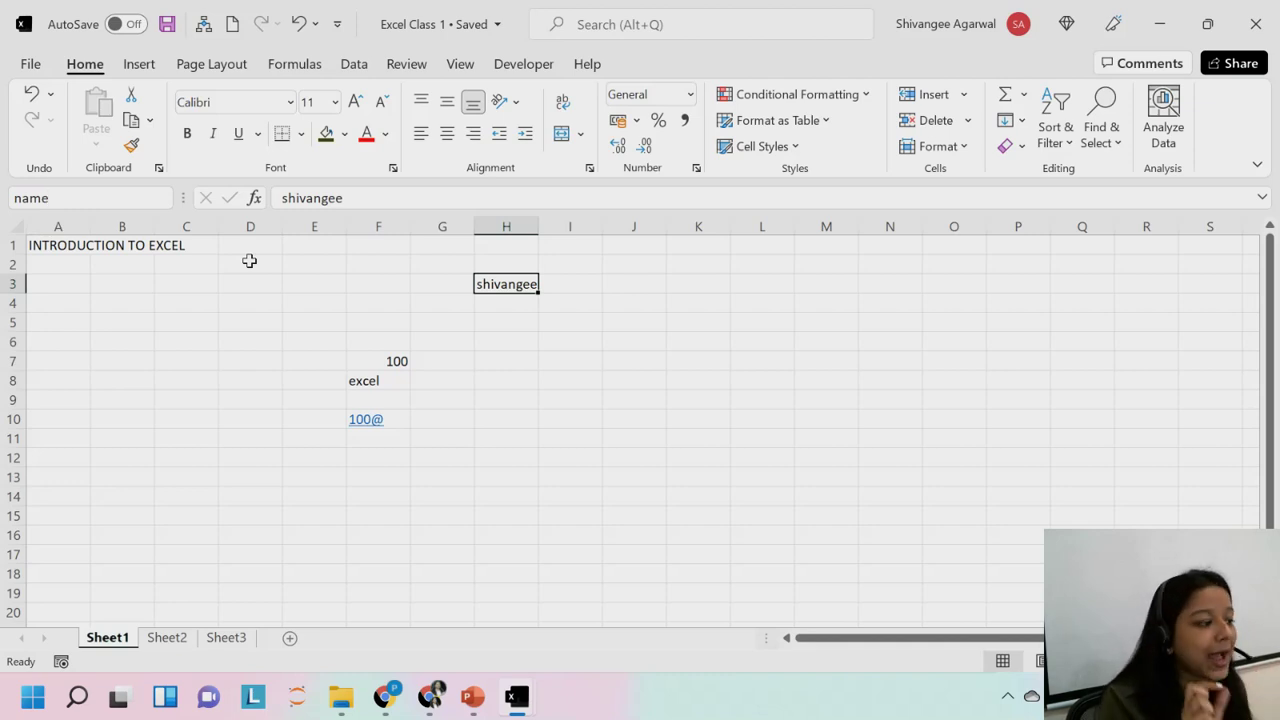
key("Return")
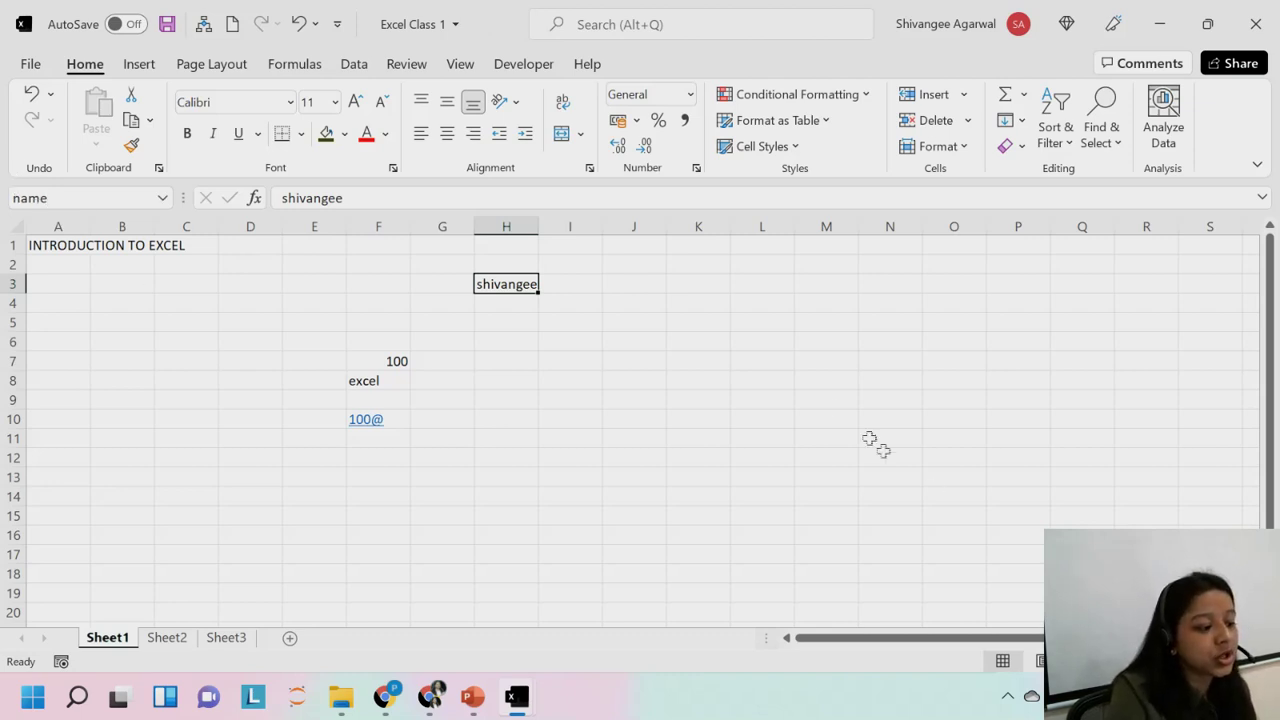
left_click(830, 382)
left_click(523, 286)
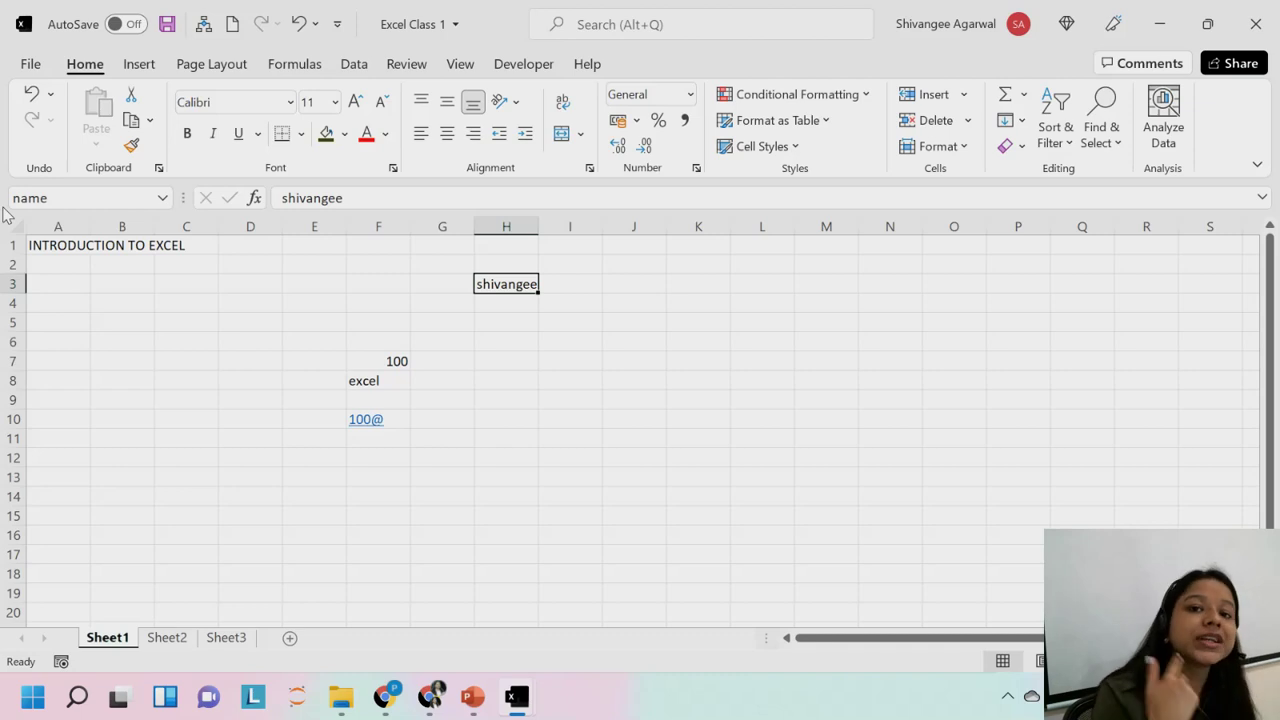
left_click(304, 68)
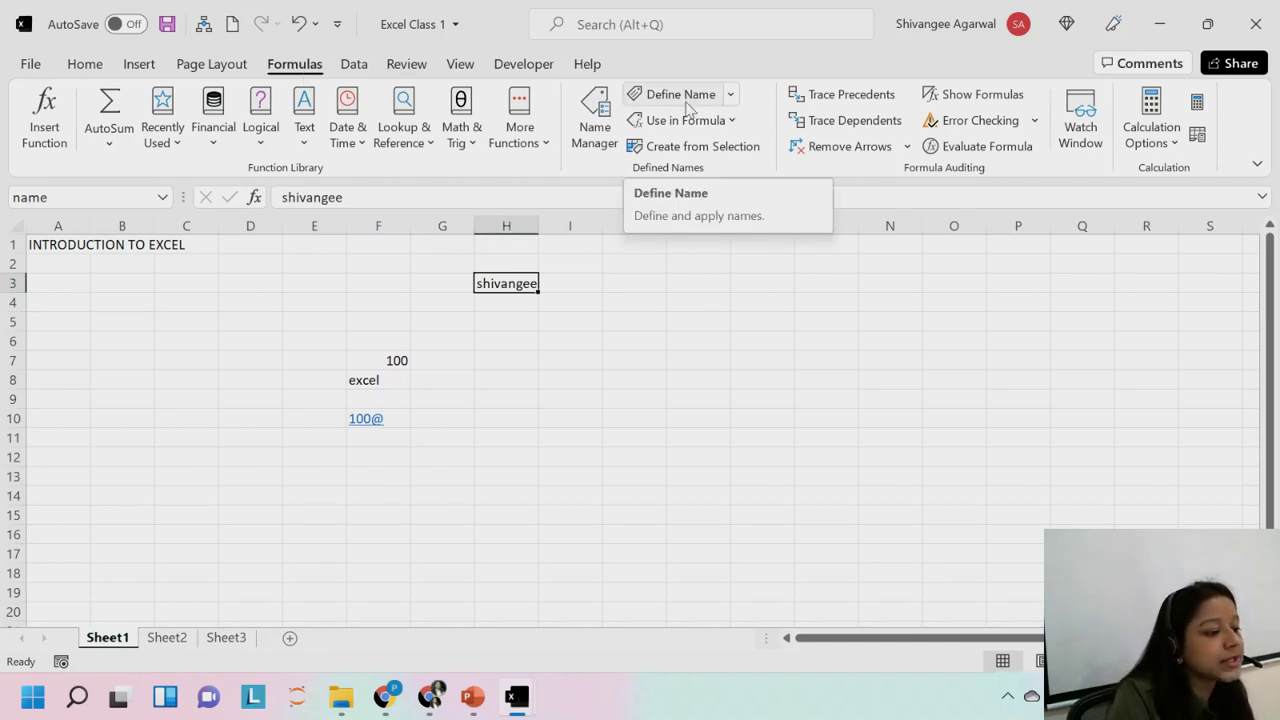
Define a workbook-scoped name from H3's first-name text, referring to =Sheet1!$H$3.
left_click(686, 100)
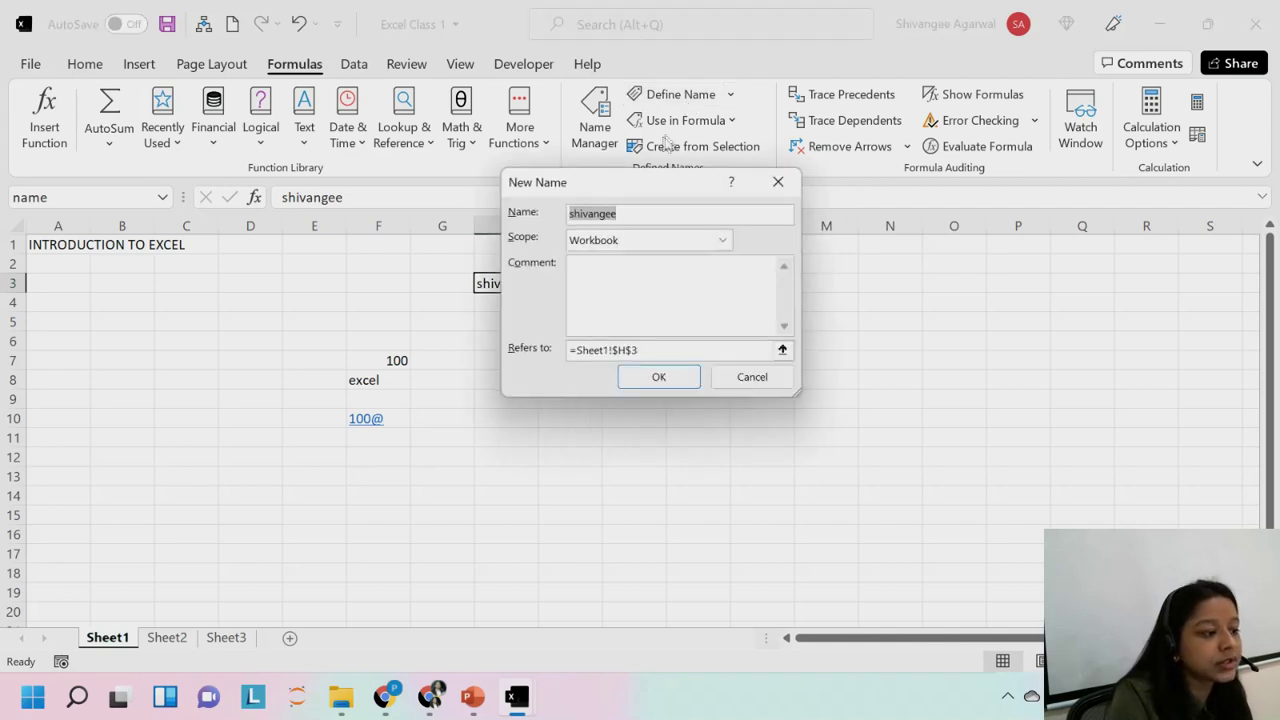
left_click_drag(637, 183, 756, 118)
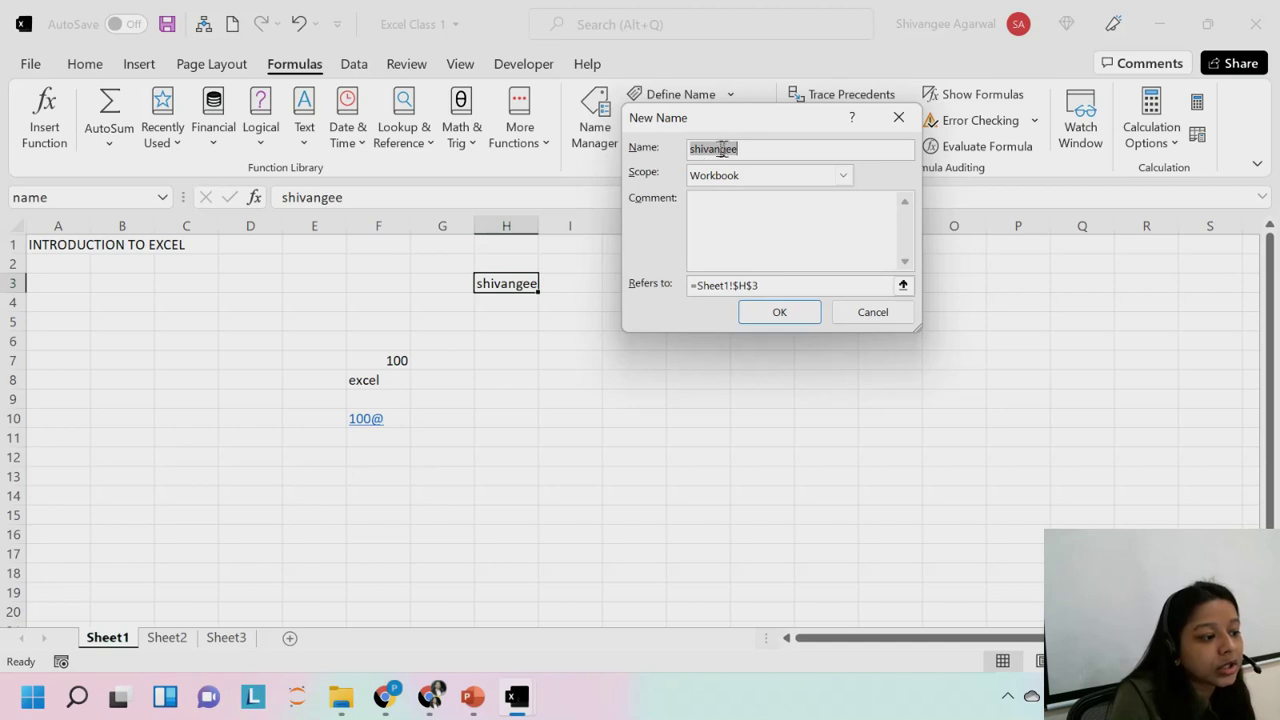
left_click(743, 147)
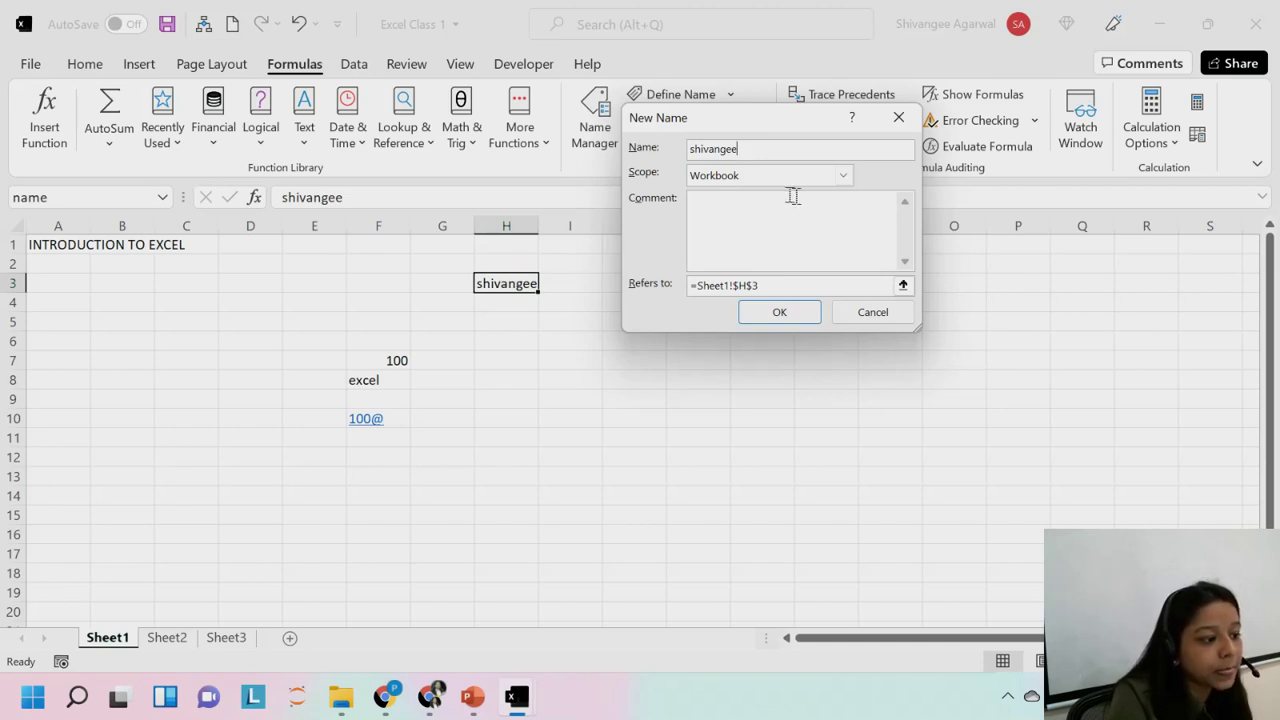
left_click_drag(694, 284, 789, 280)
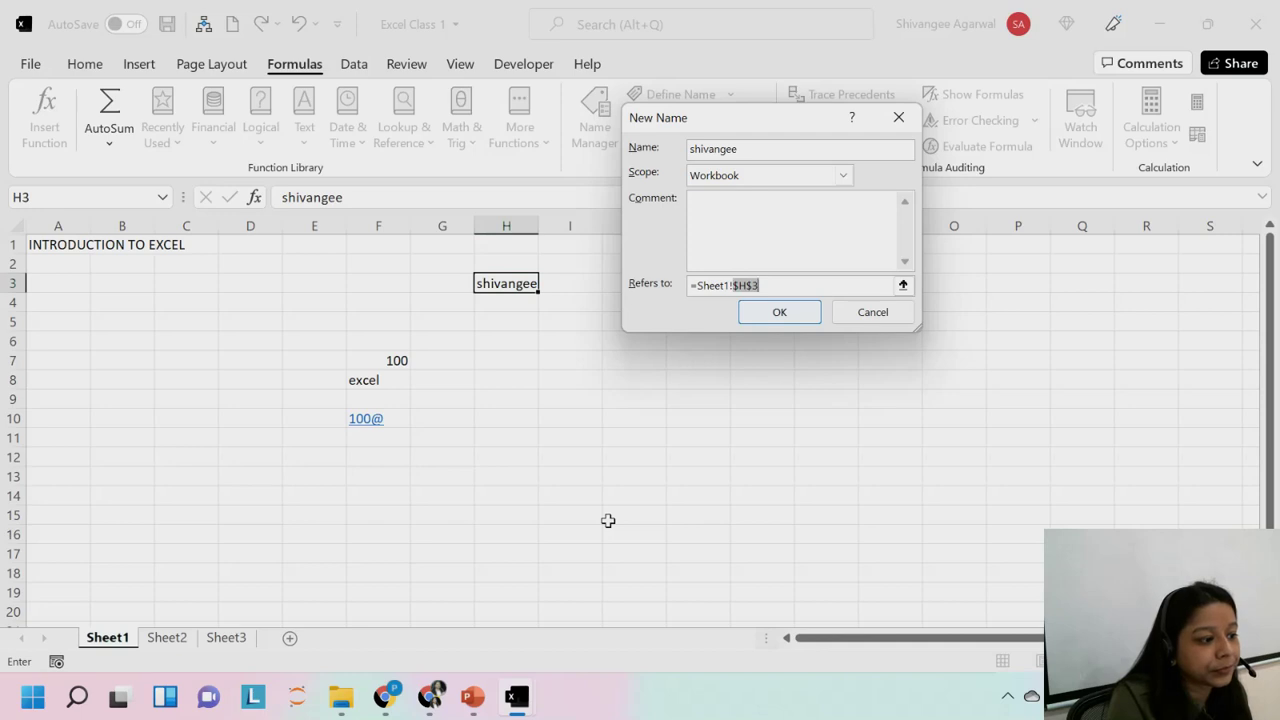
left_click(780, 313)
Review the defined names in Name Manager, then close it and reselect H3.
left_click(545, 378)
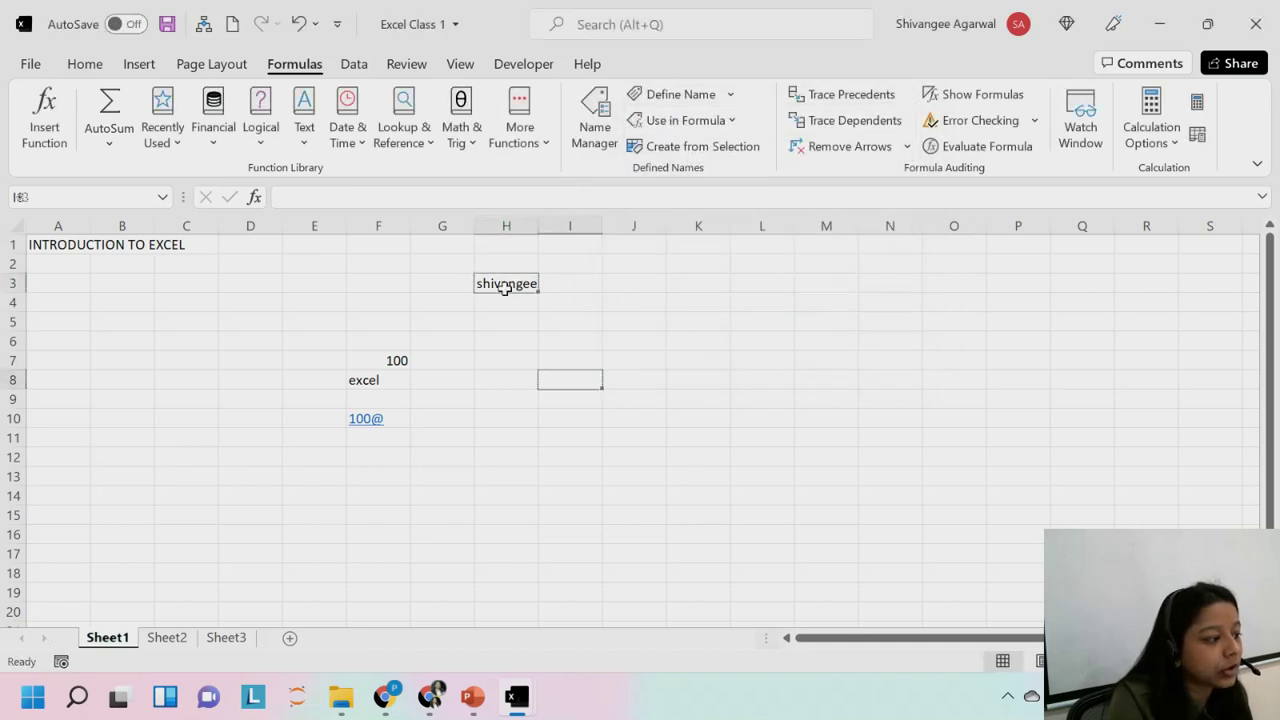
left_click(505, 287)
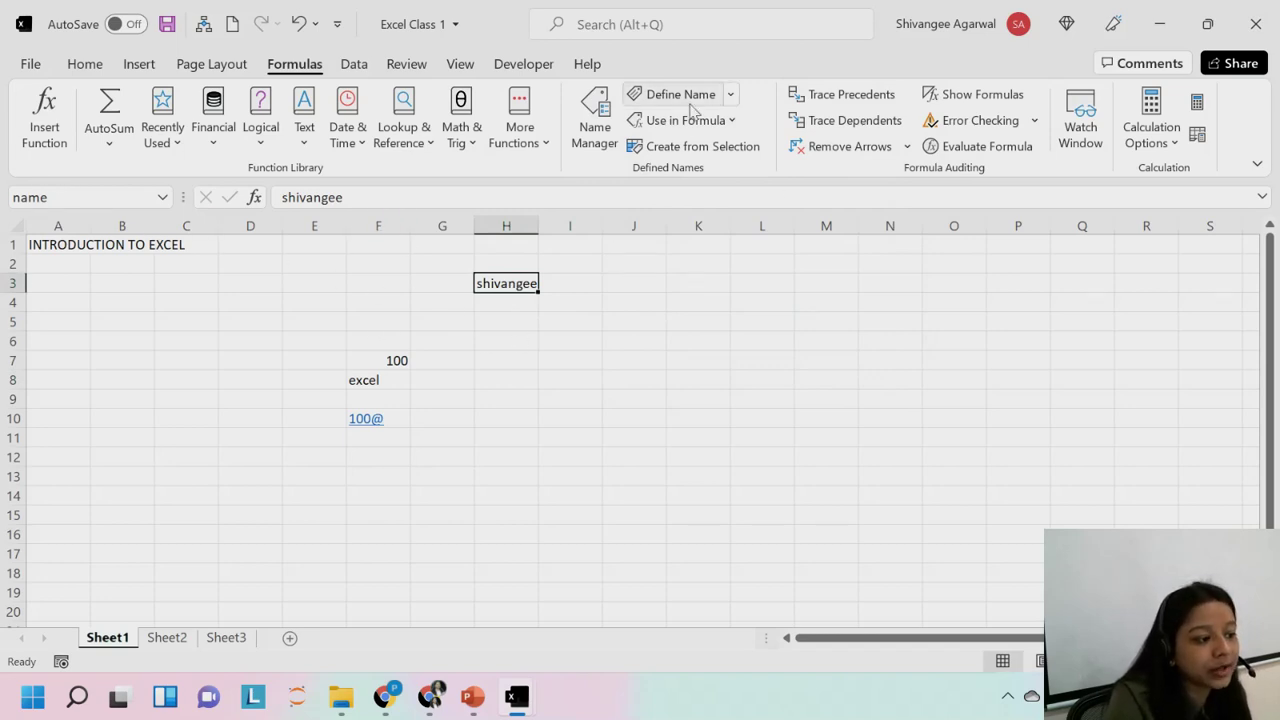
left_click(584, 138)
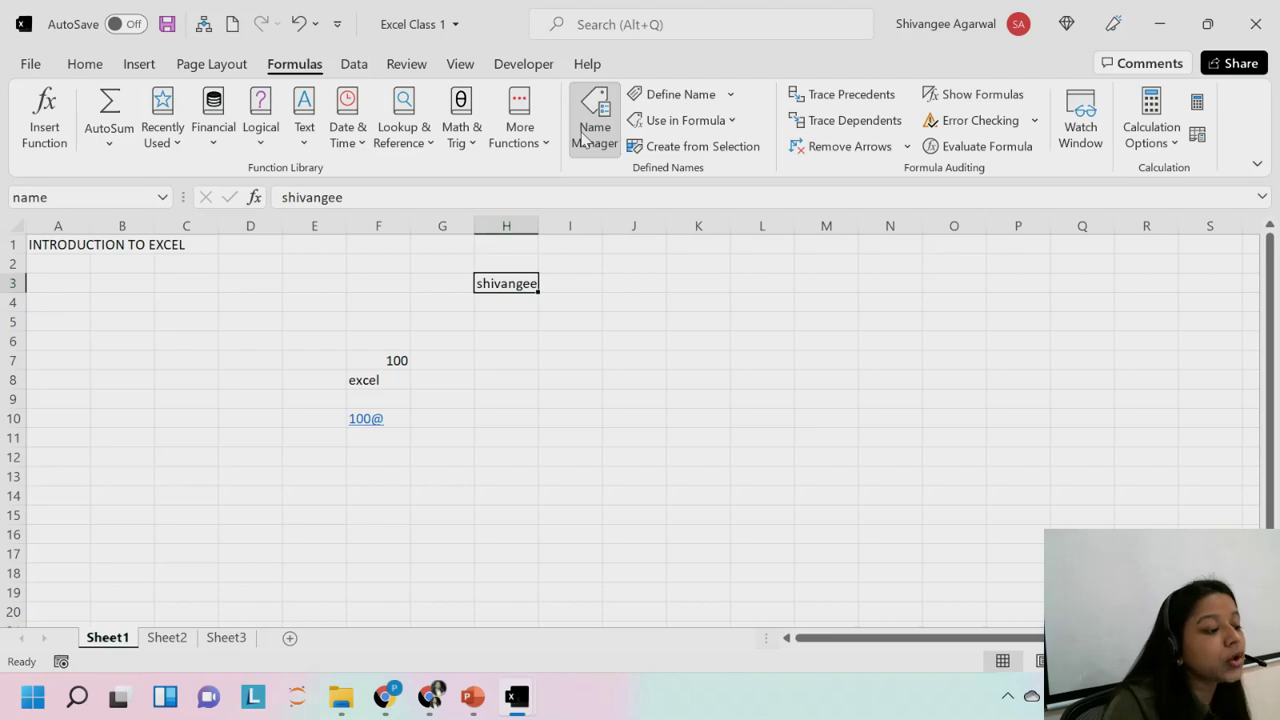
left_click_drag(657, 34, 776, 137)
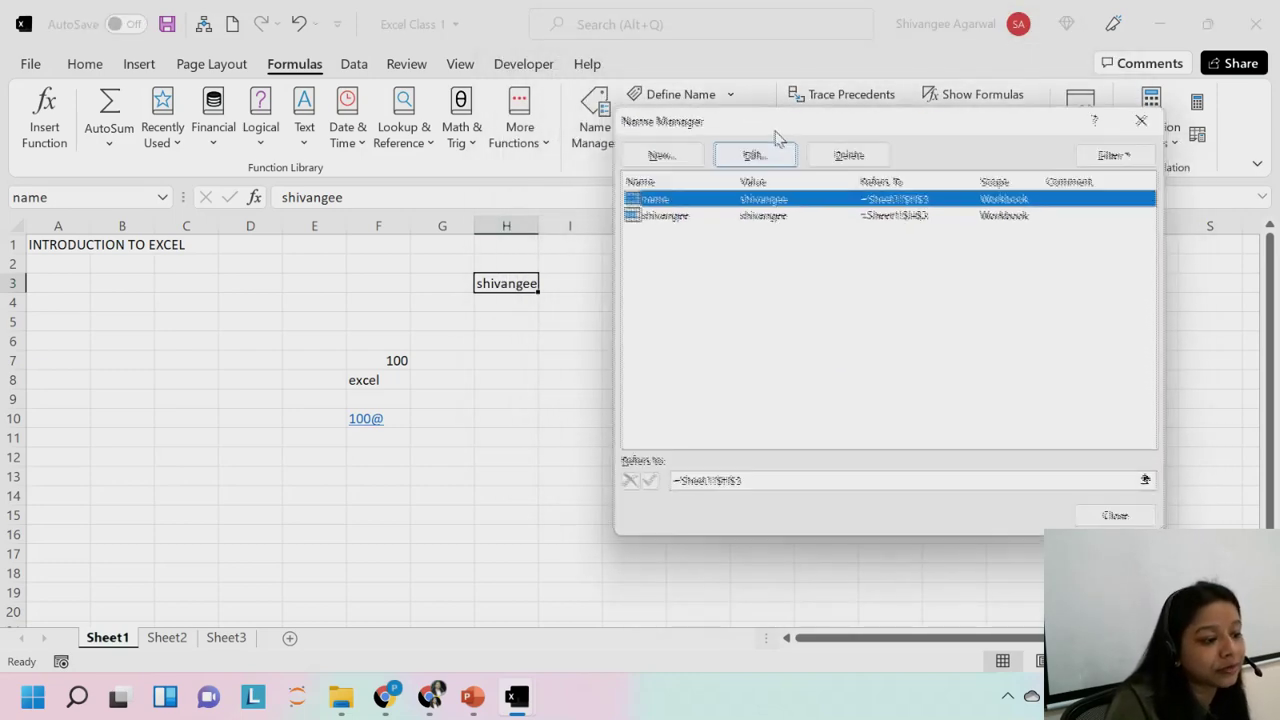
left_click(1115, 515)
left_click(578, 348)
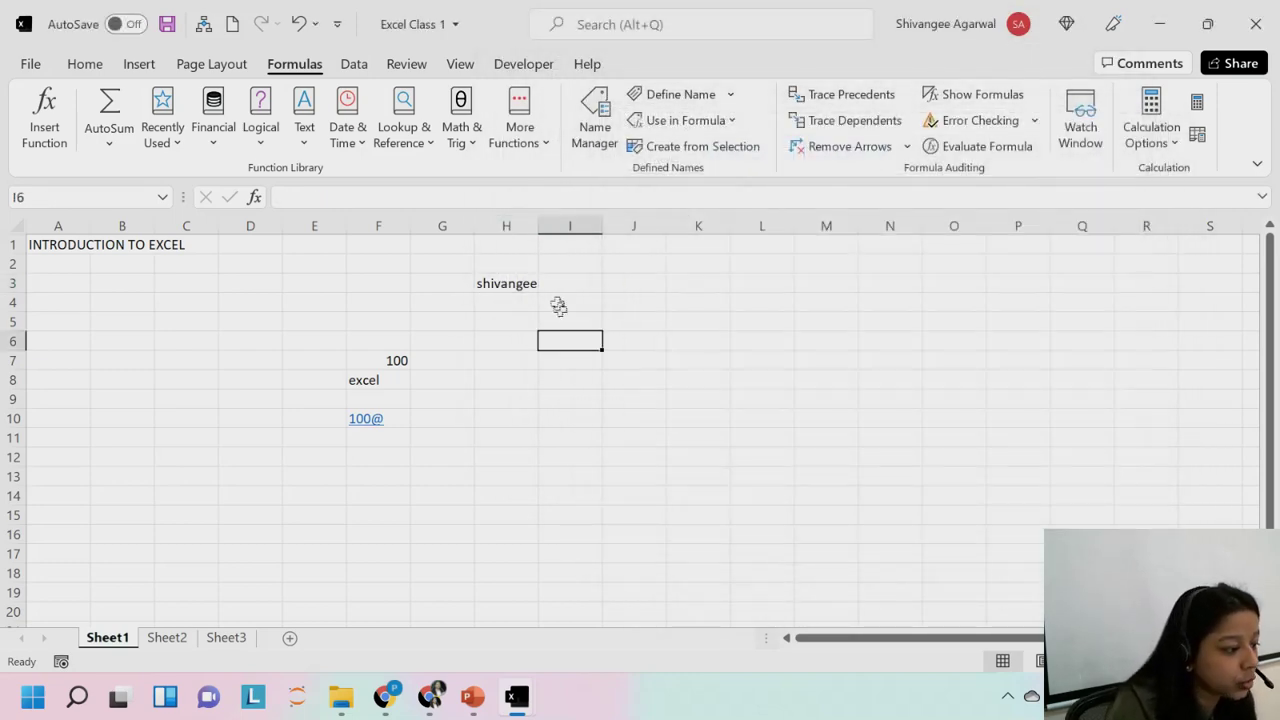
left_click(525, 282)
Delete the first-name defined name in Name Manager, keeping only 'name' for H3.
left_click(594, 125)
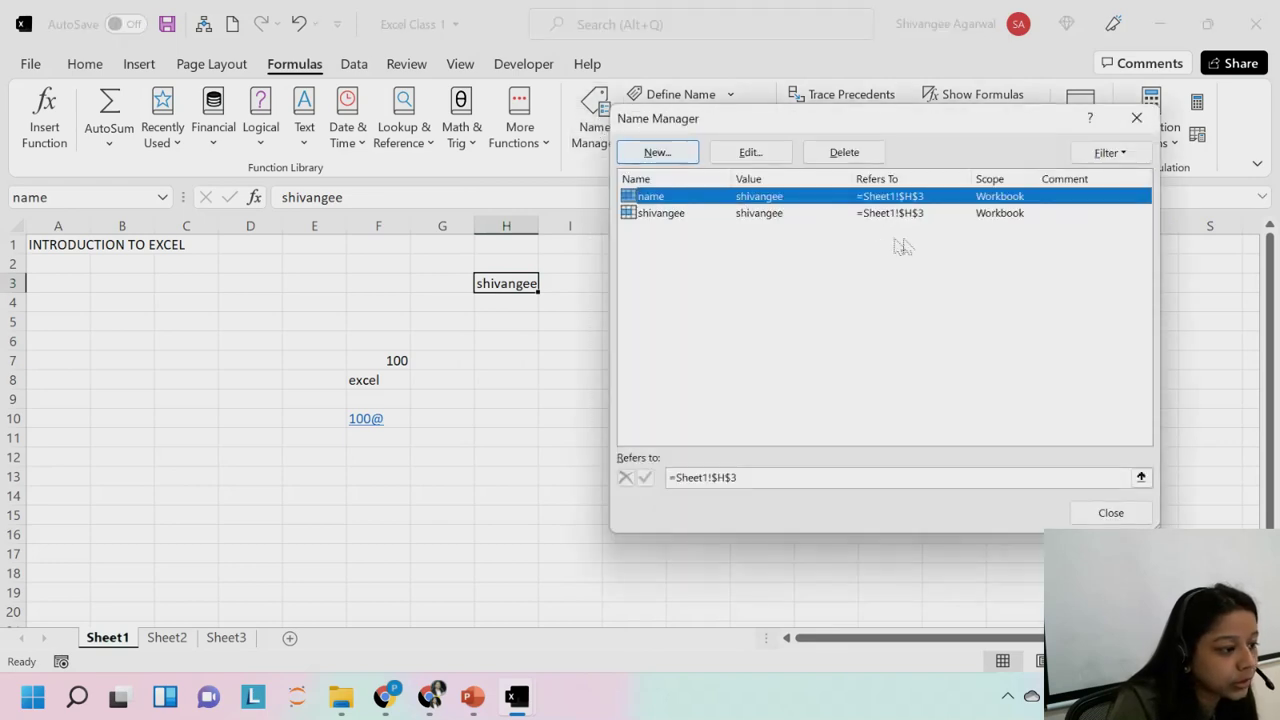
left_click(866, 214)
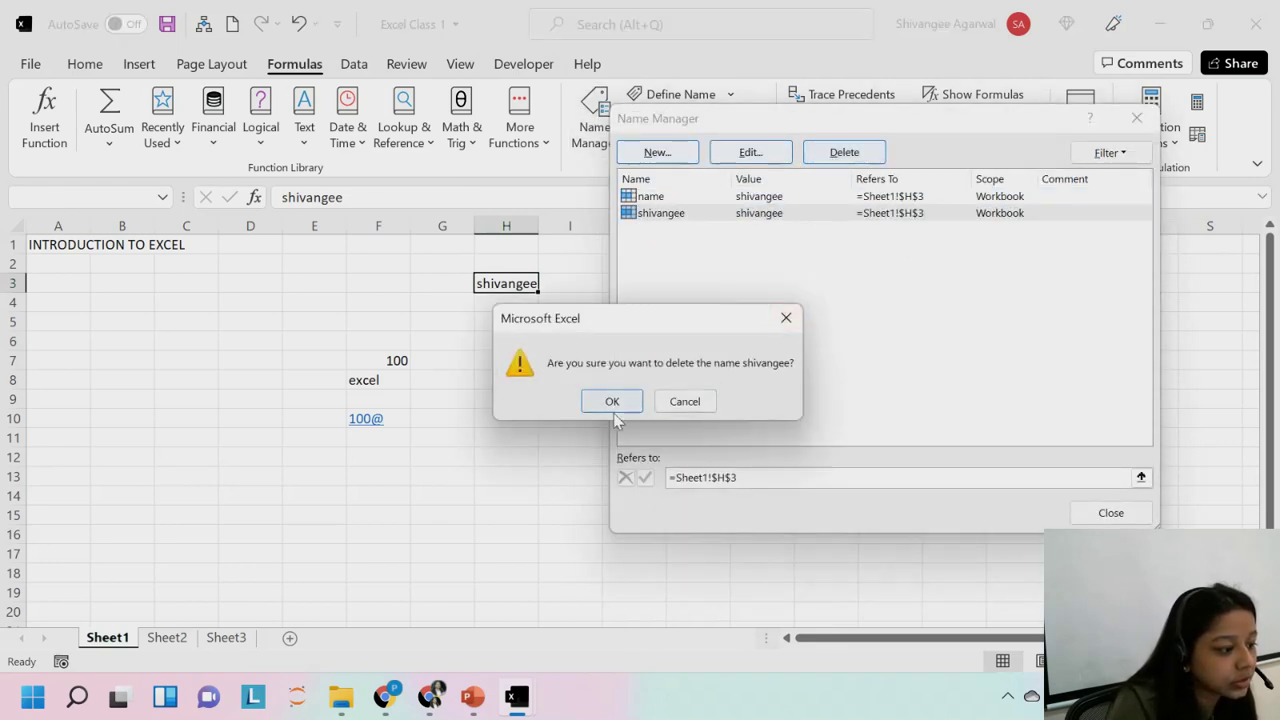
left_click(611, 401)
left_click(1106, 515)
left_click(525, 340)
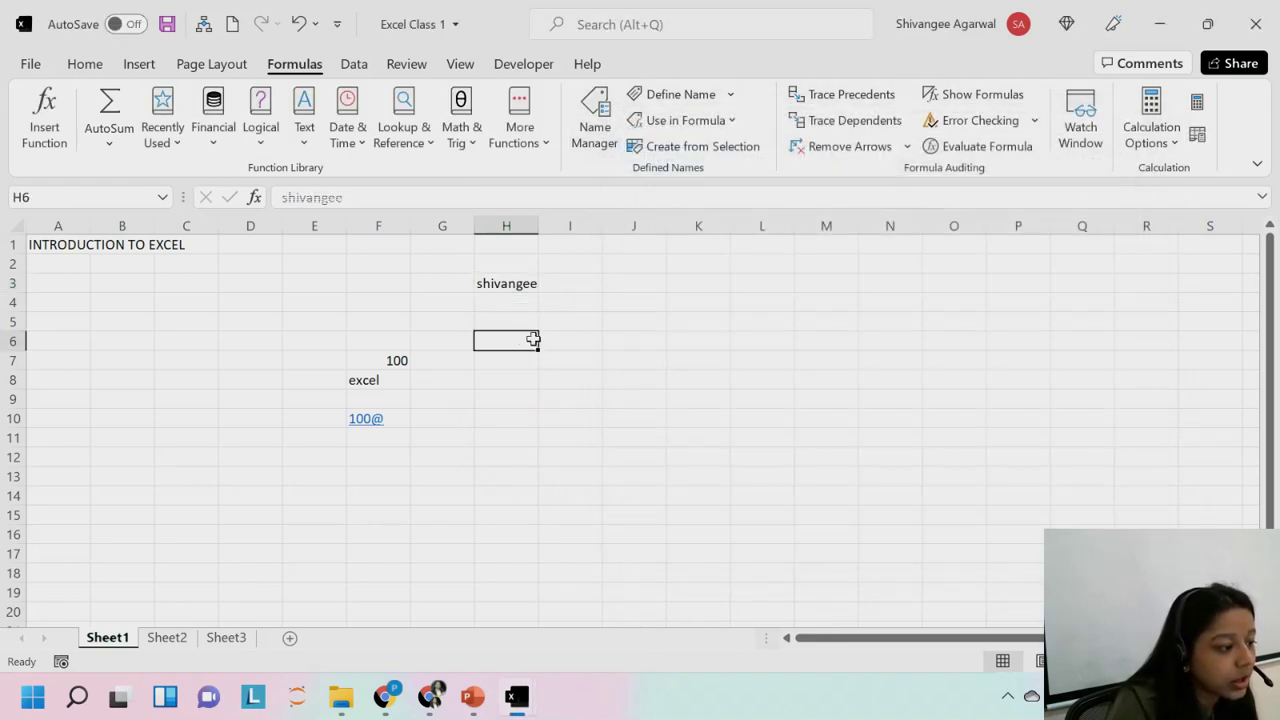
Type the last name into I3, then clear it so I3 stays empty.
left_click(586, 283)
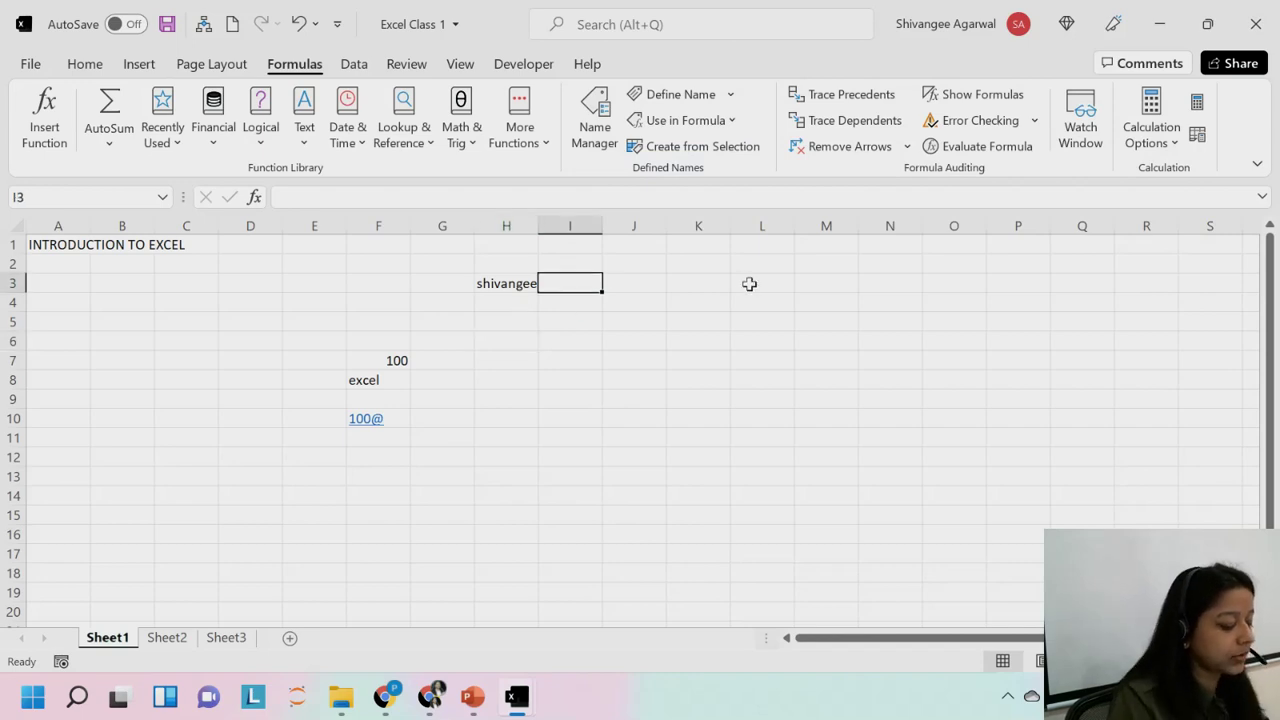
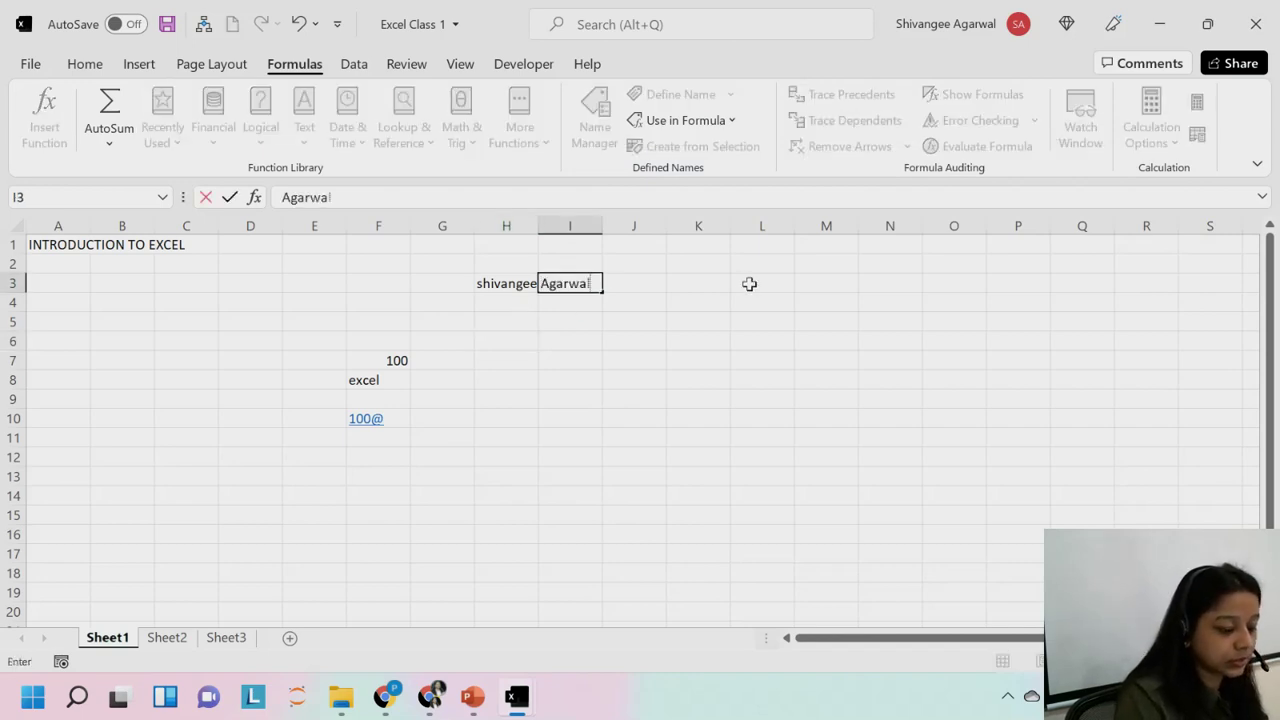
key("Return")
left_click(549, 288)
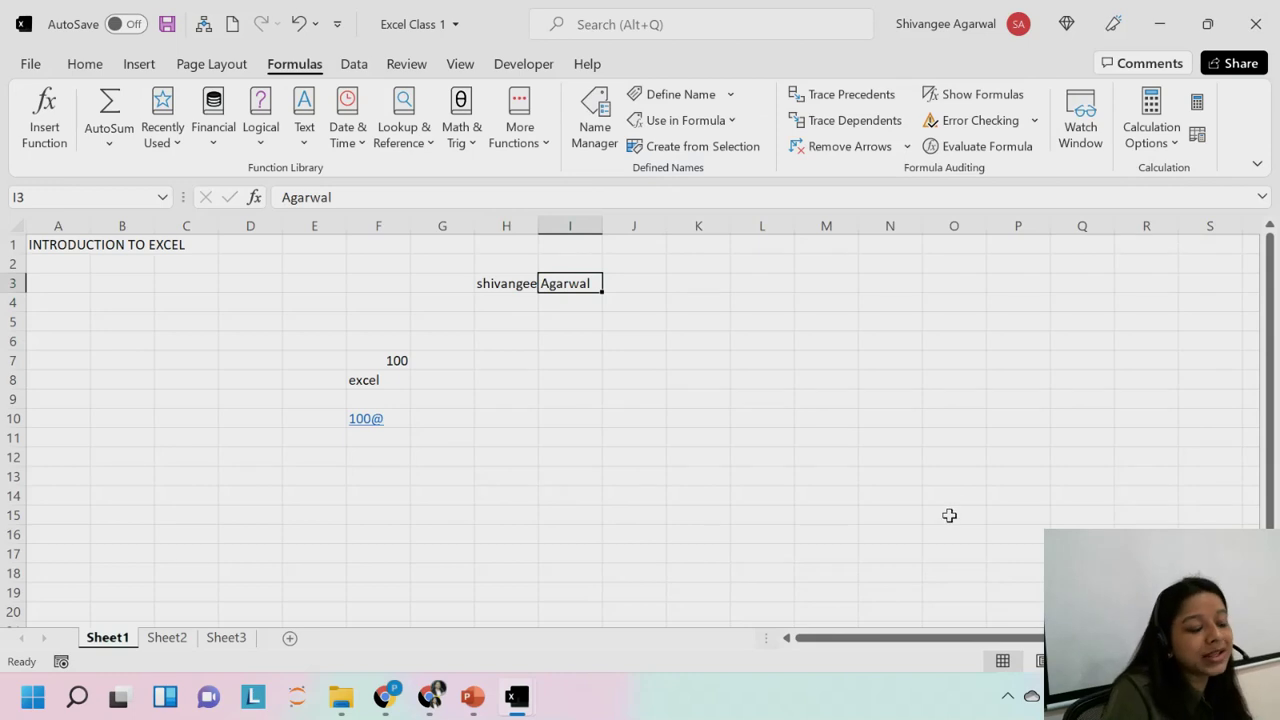
key("Delete")
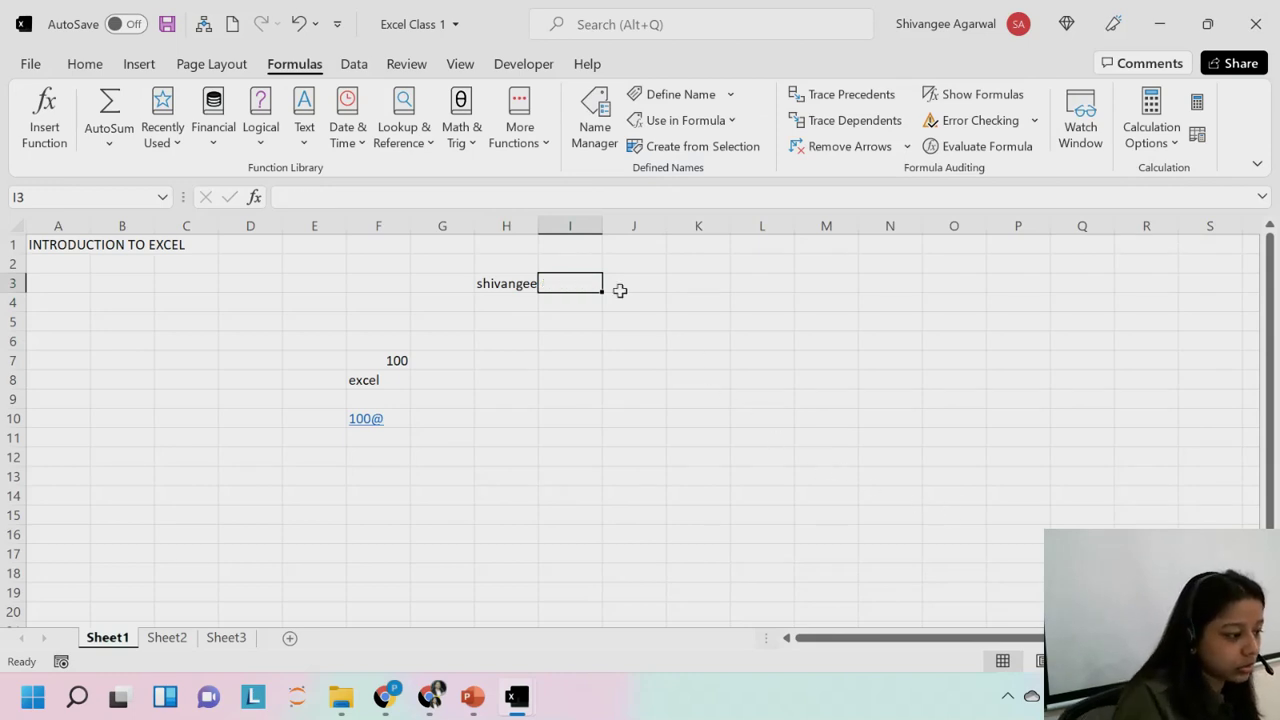
Enter the person's last name in cell H4, directly below the first name.
key("Down")
key("Left")
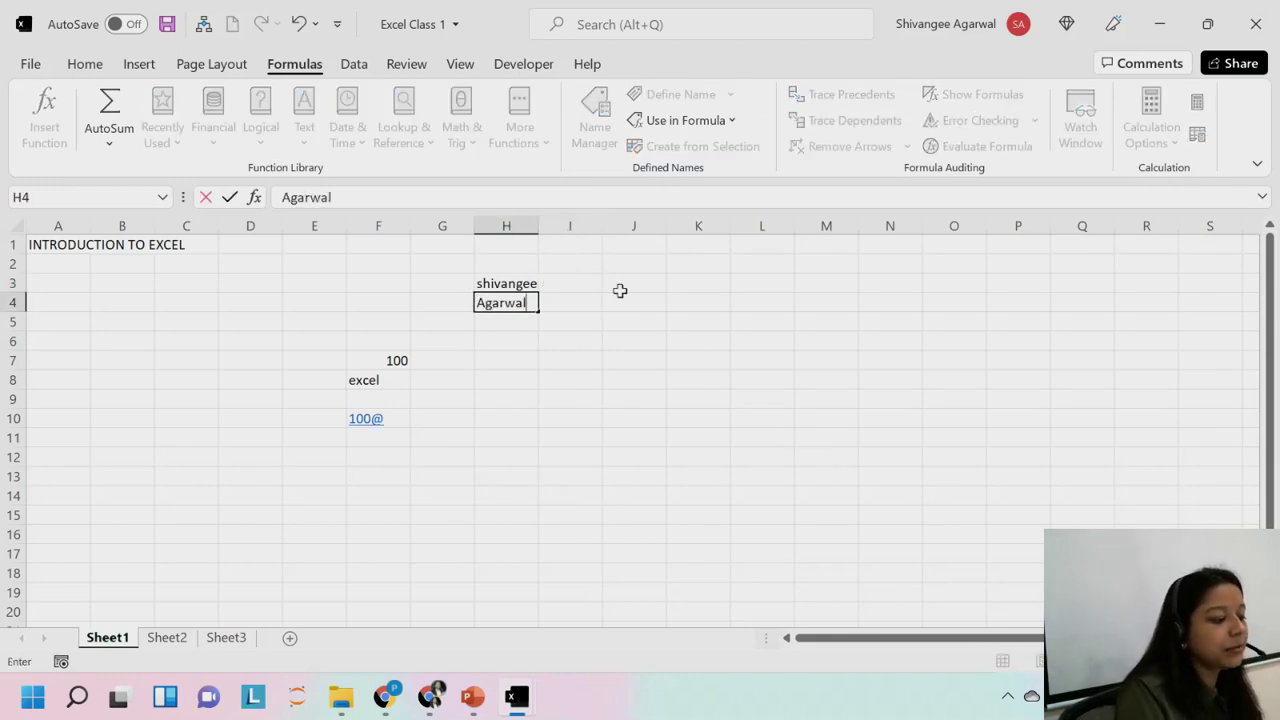
key("Return")
left_click(510, 304)
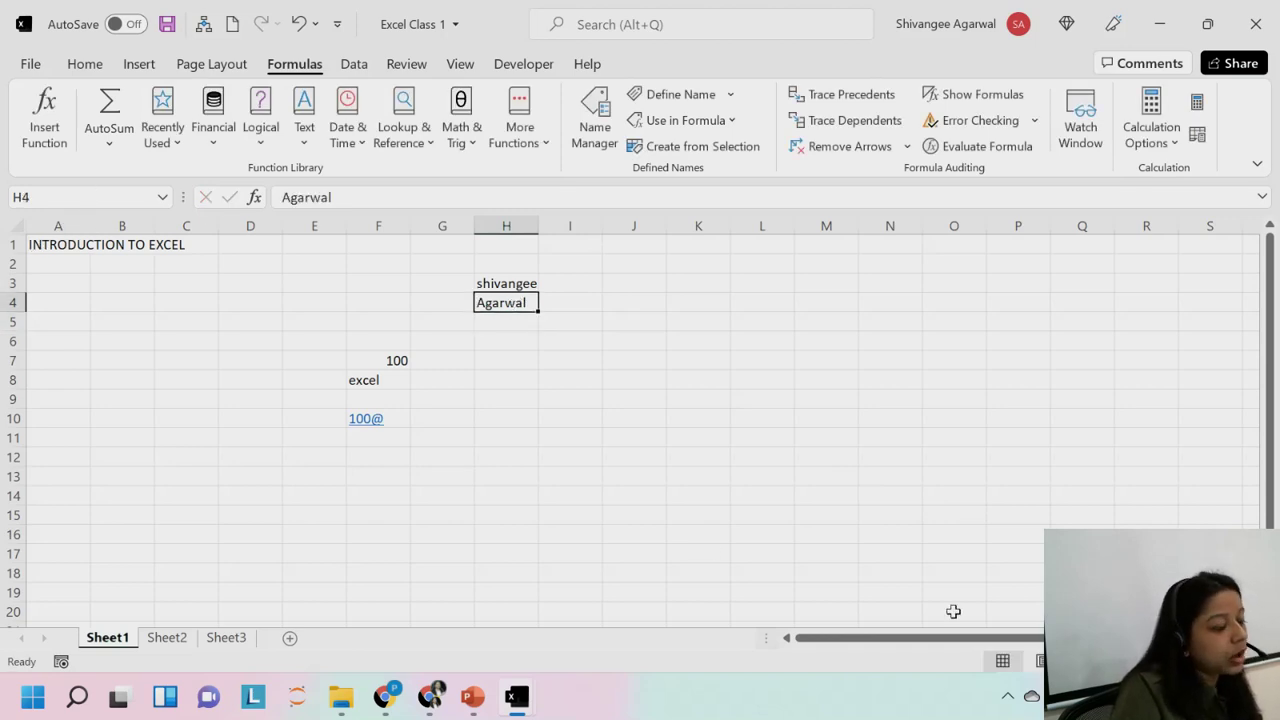
Define the name 'title' for cell H4, referring to =Sheet1!$H$4.
left_click(36, 196)
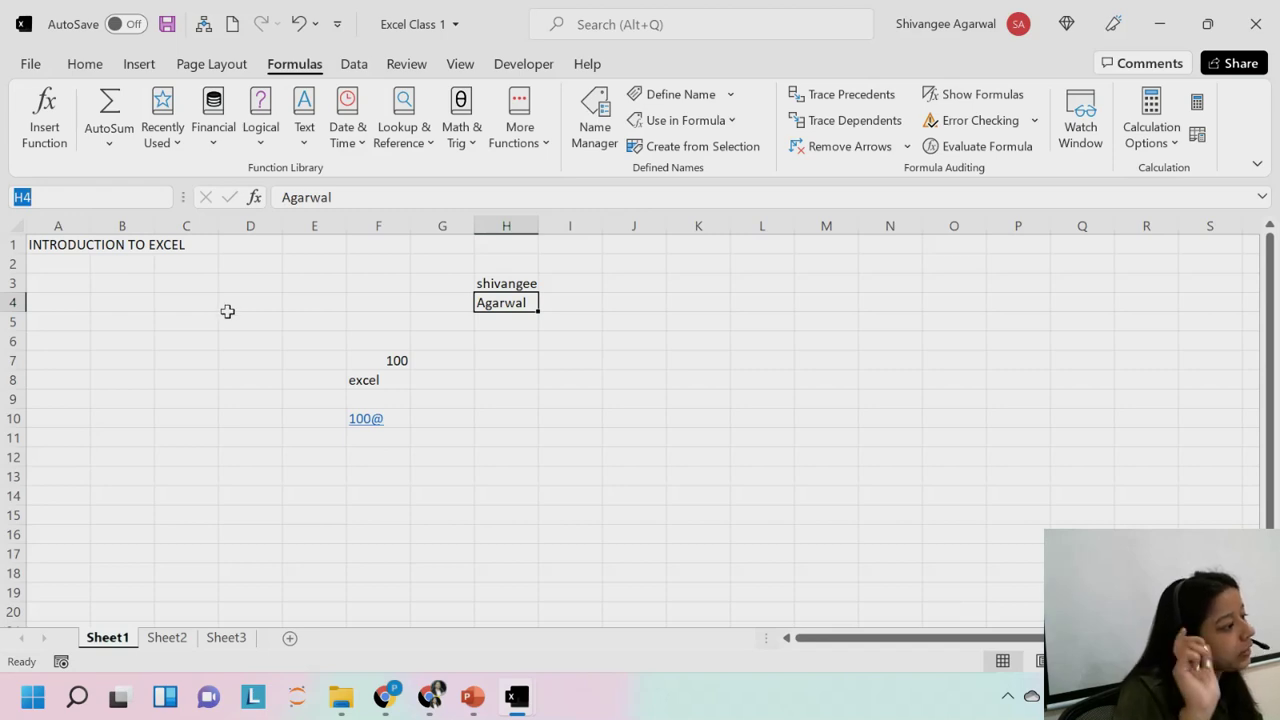
key("Escape")
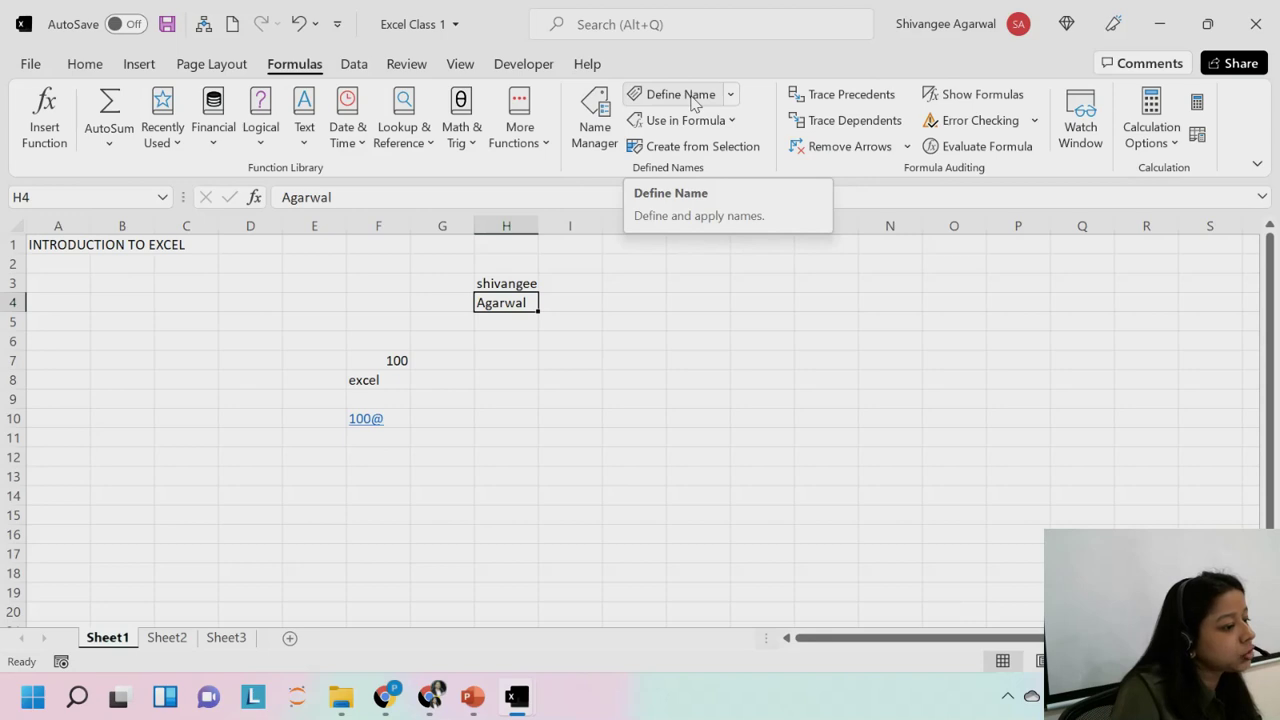
left_click(681, 95)
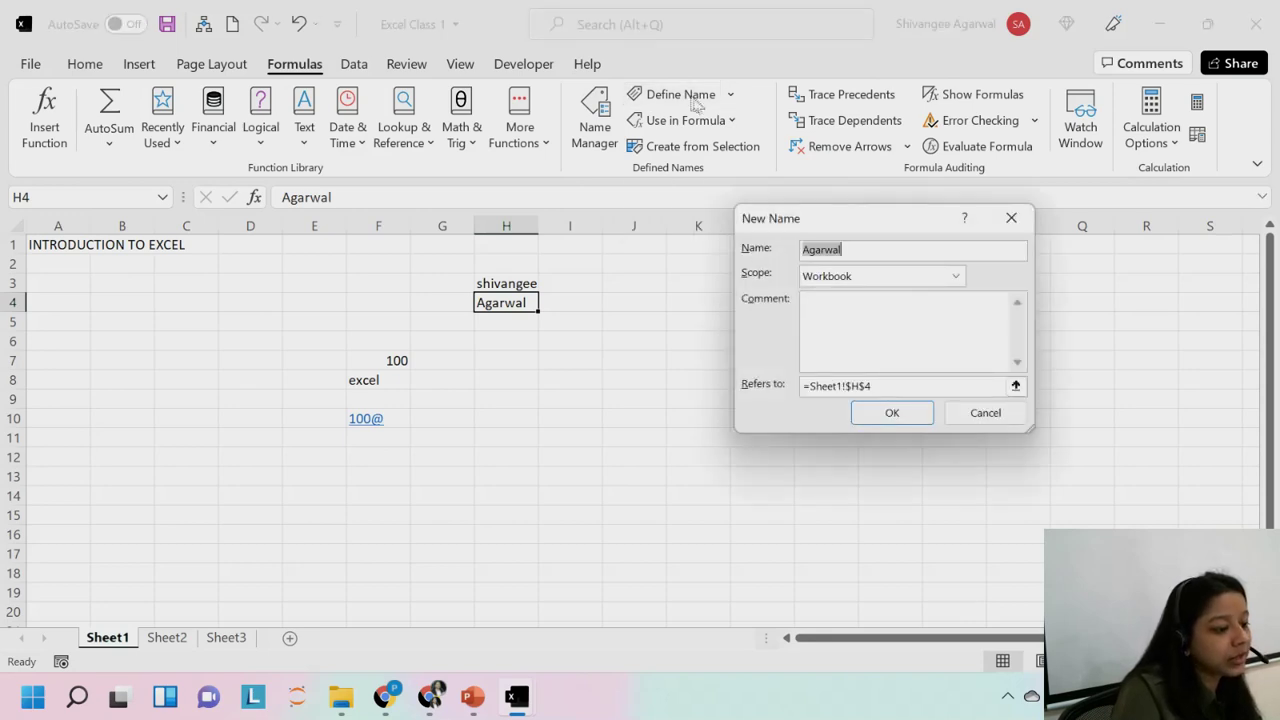
left_click_drag(780, 216, 623, 105)
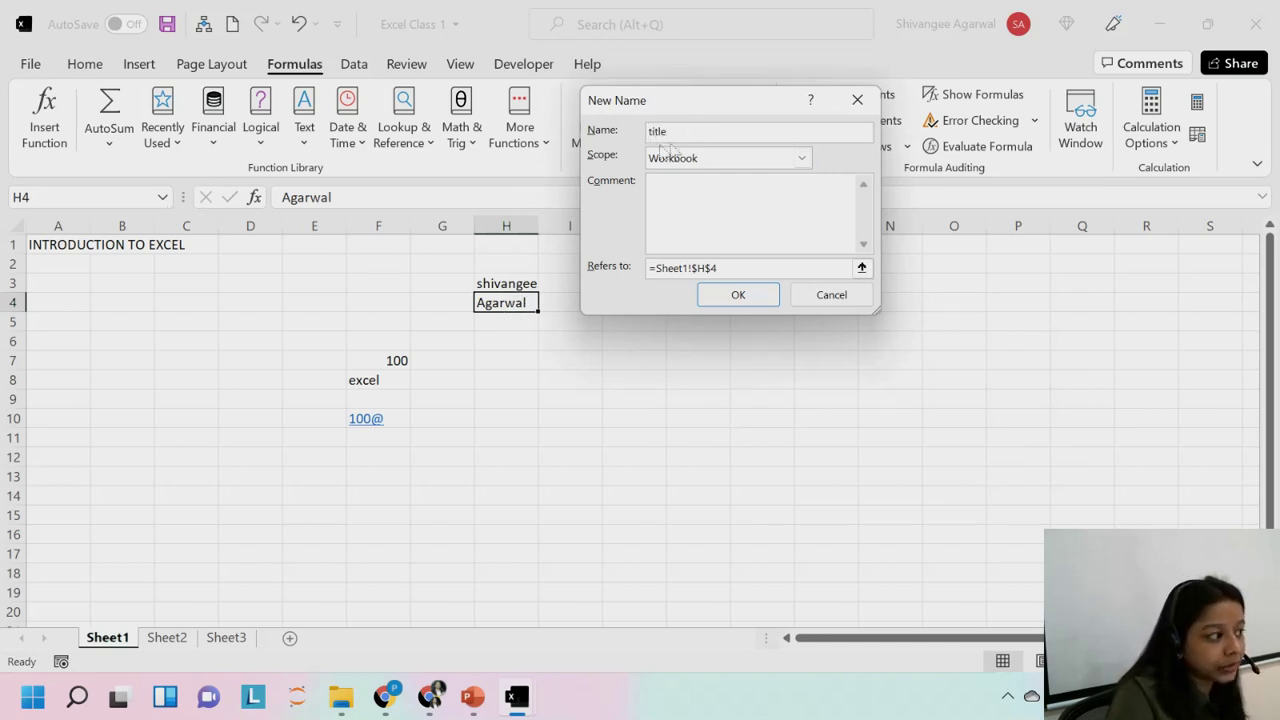
left_click(653, 270)
left_click_drag(653, 268, 692, 267)
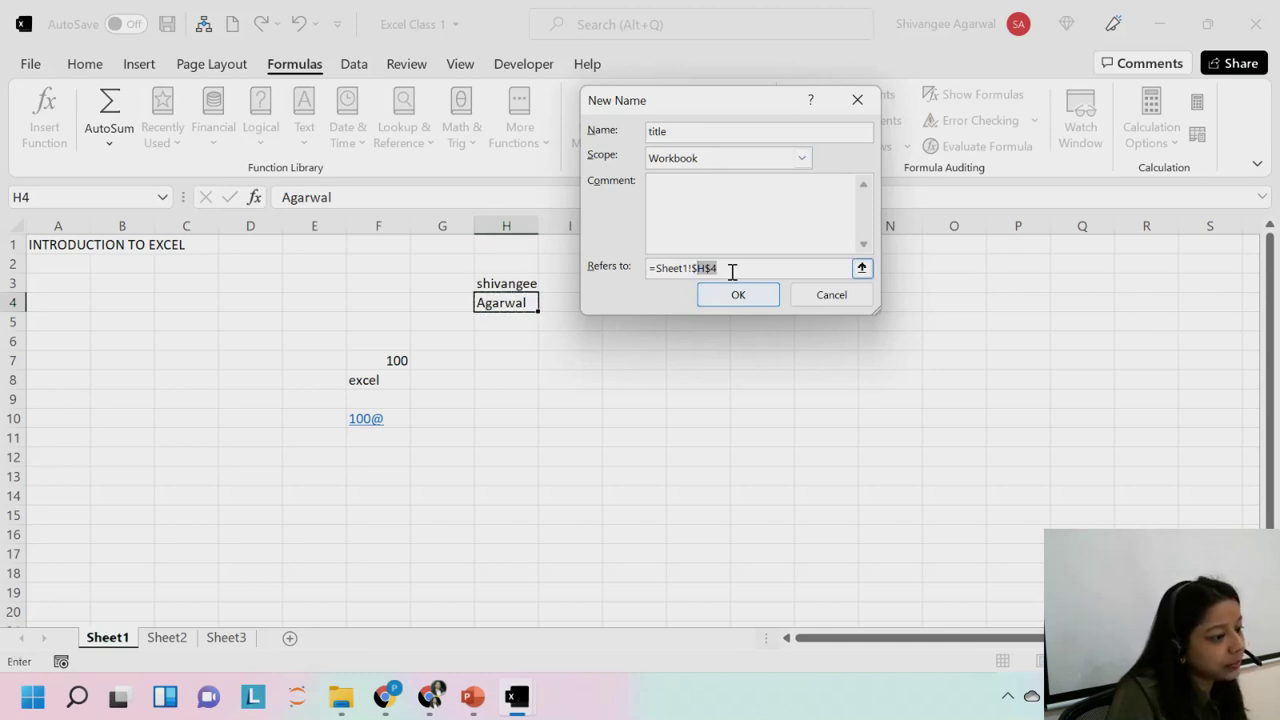
left_click(731, 269)
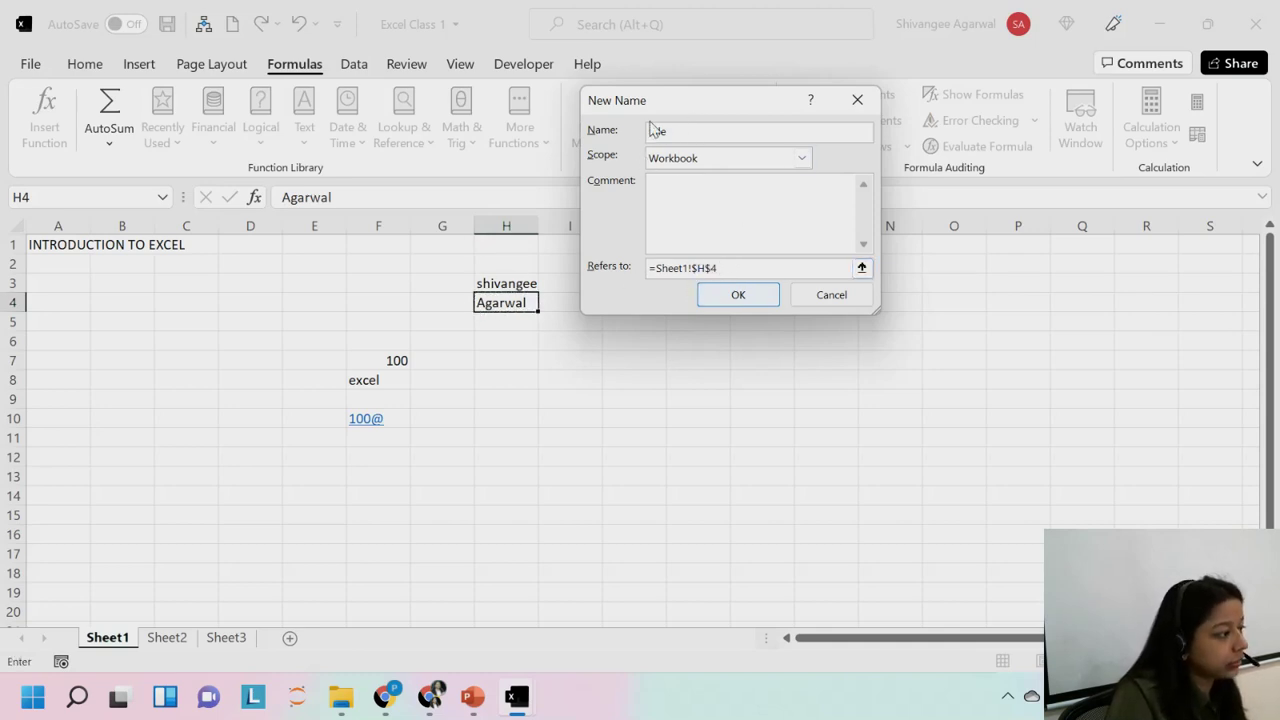
left_click(722, 306)
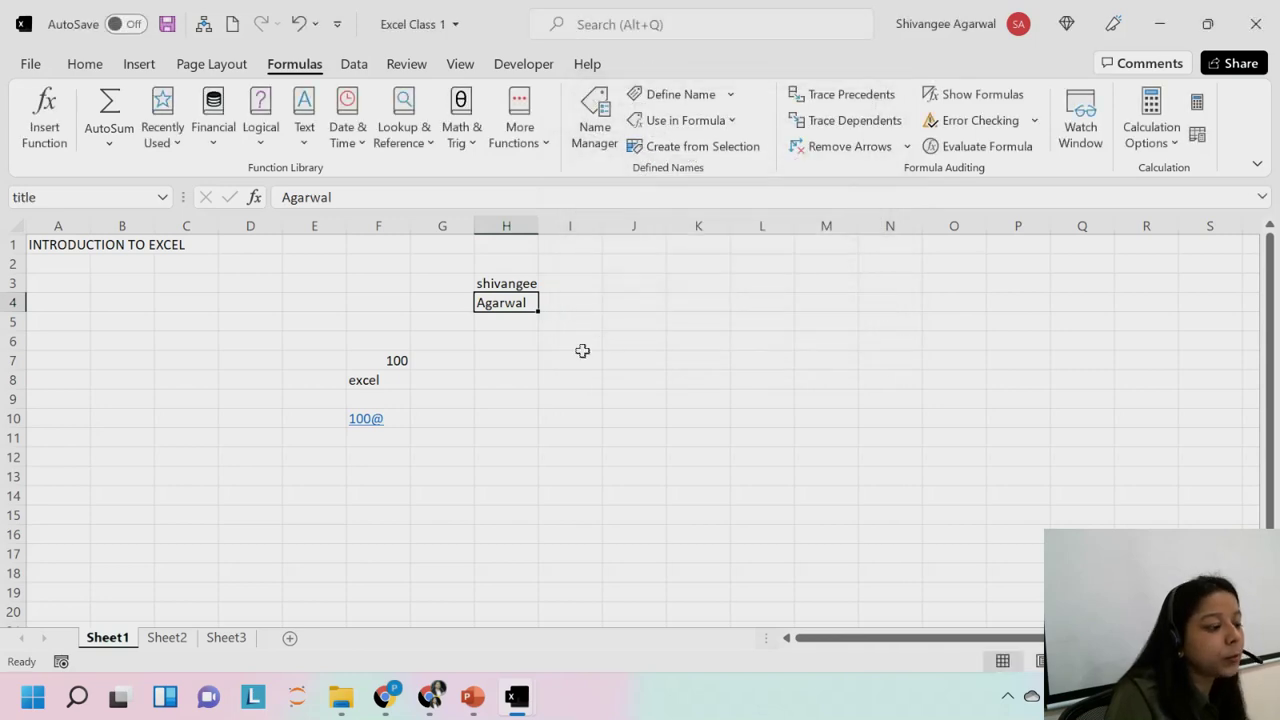
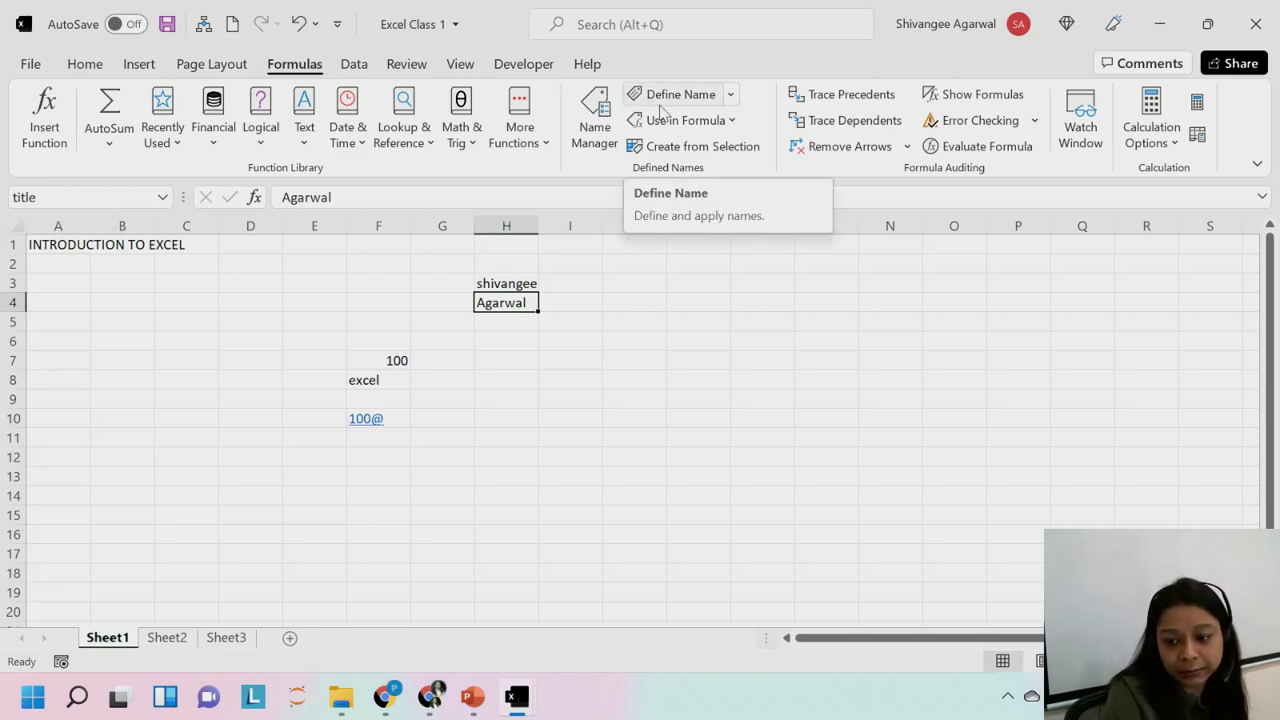
left_click(517, 354)
left_click(516, 340)
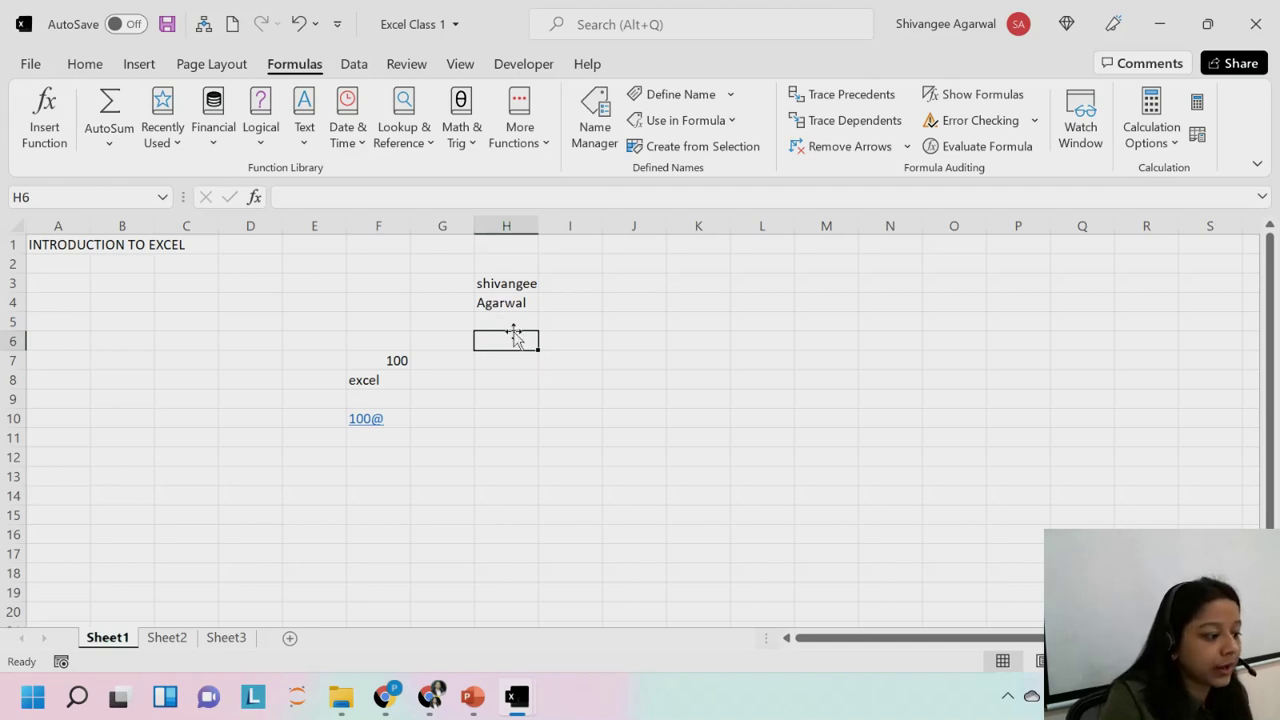
left_click(512, 320)
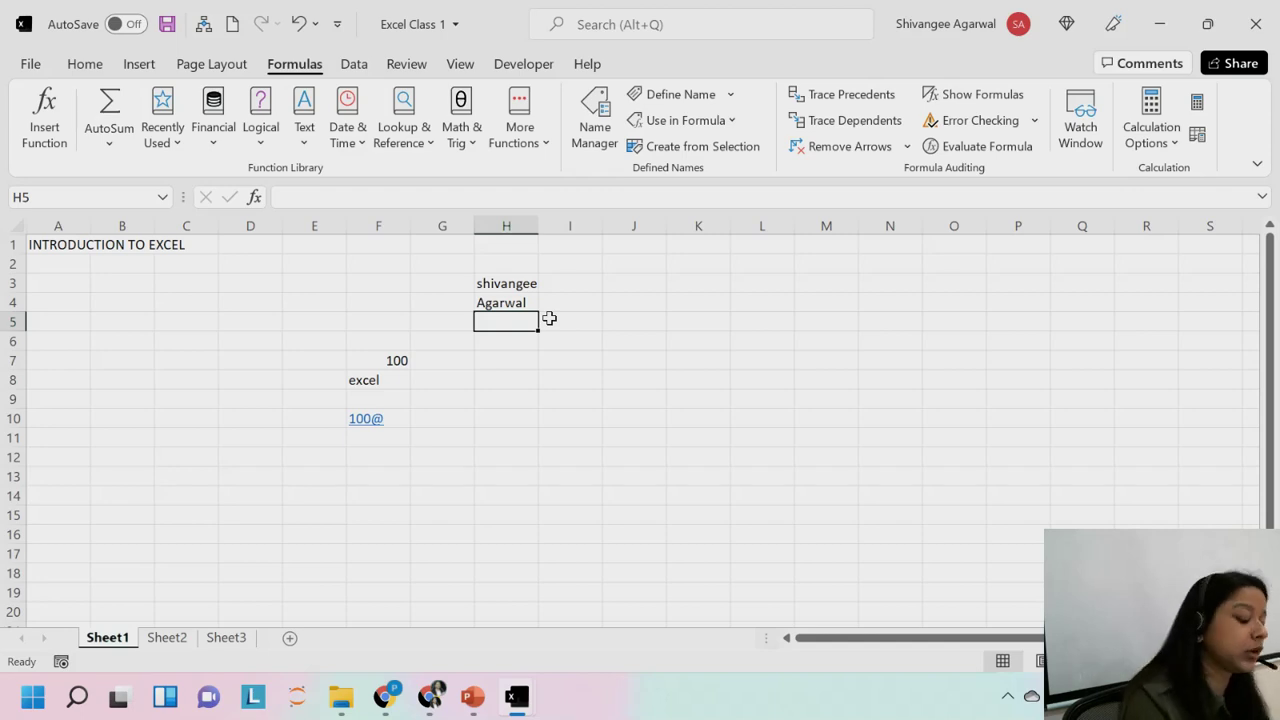
type("vio")
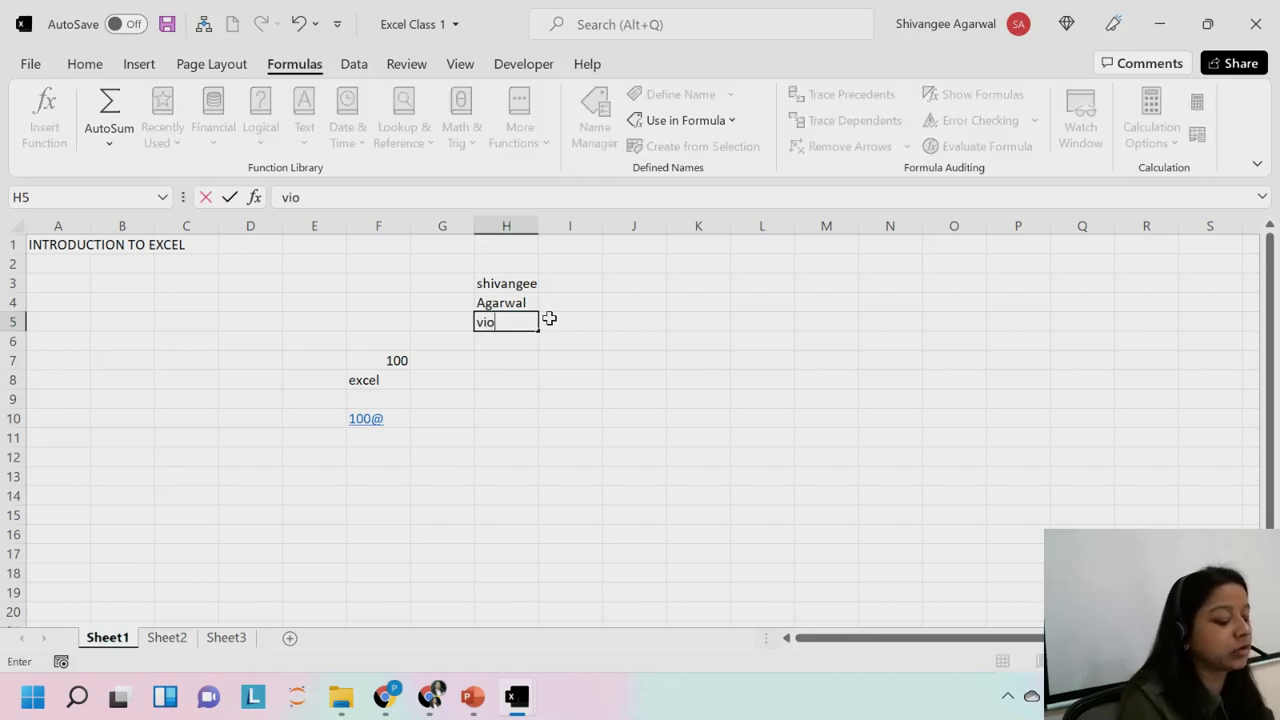
type("let")
left_click(549, 318)
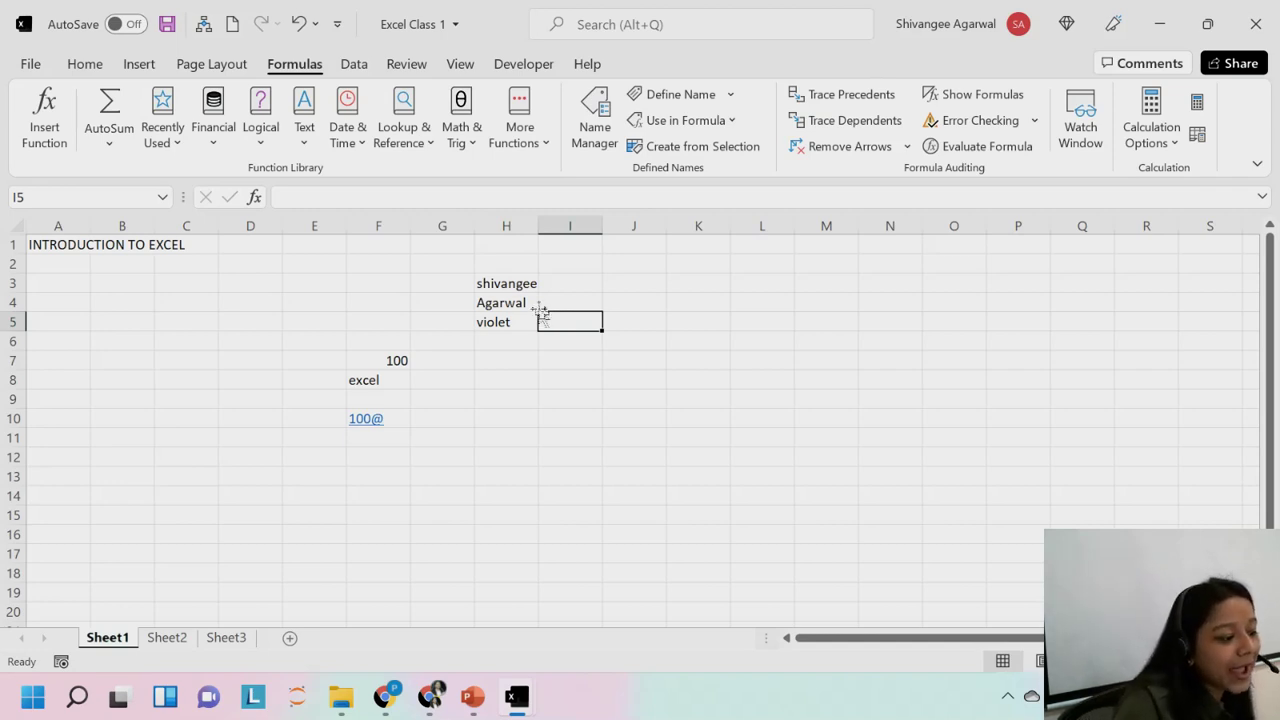
left_click(495, 301)
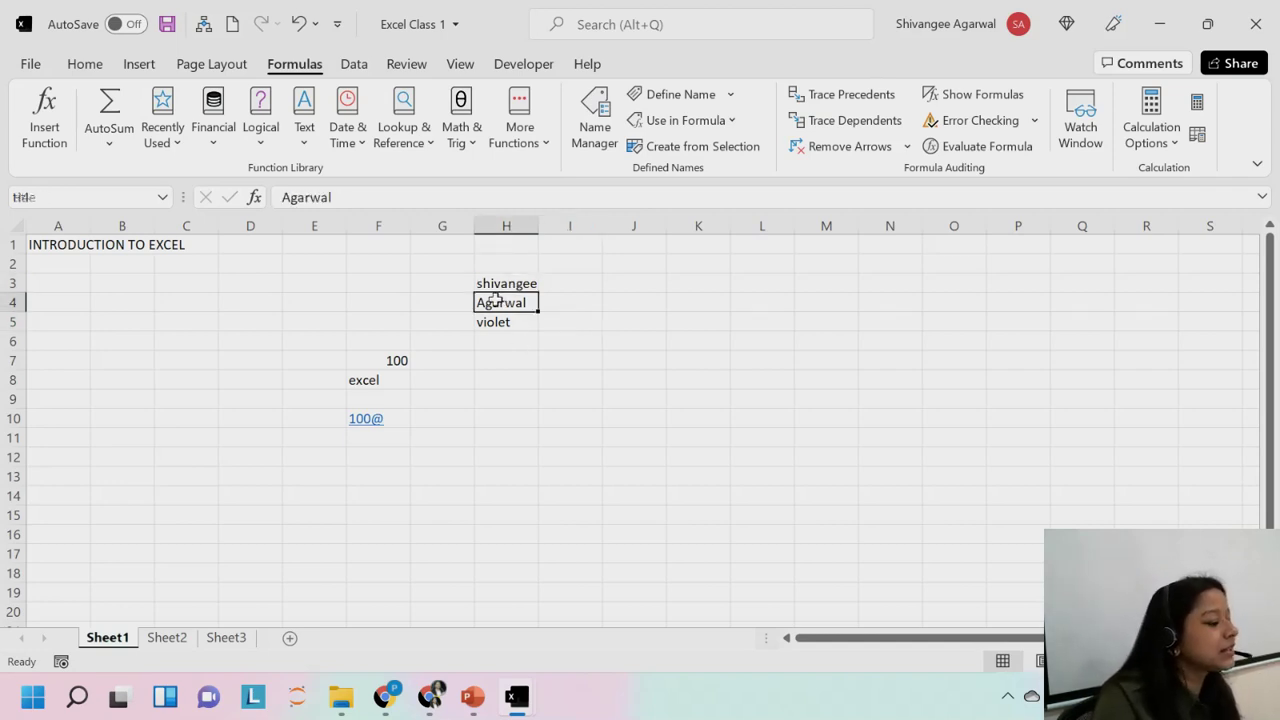
left_click(506, 283)
left_click(514, 320)
left_click(524, 303)
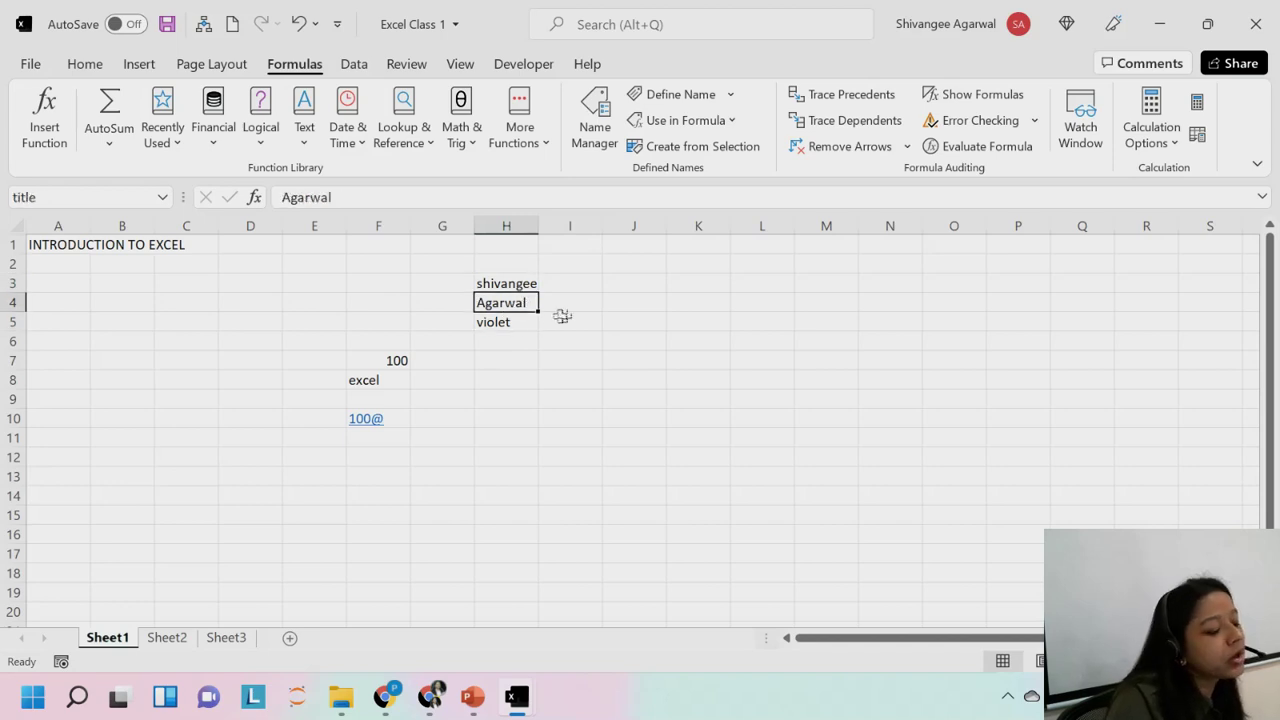
left_click(566, 318)
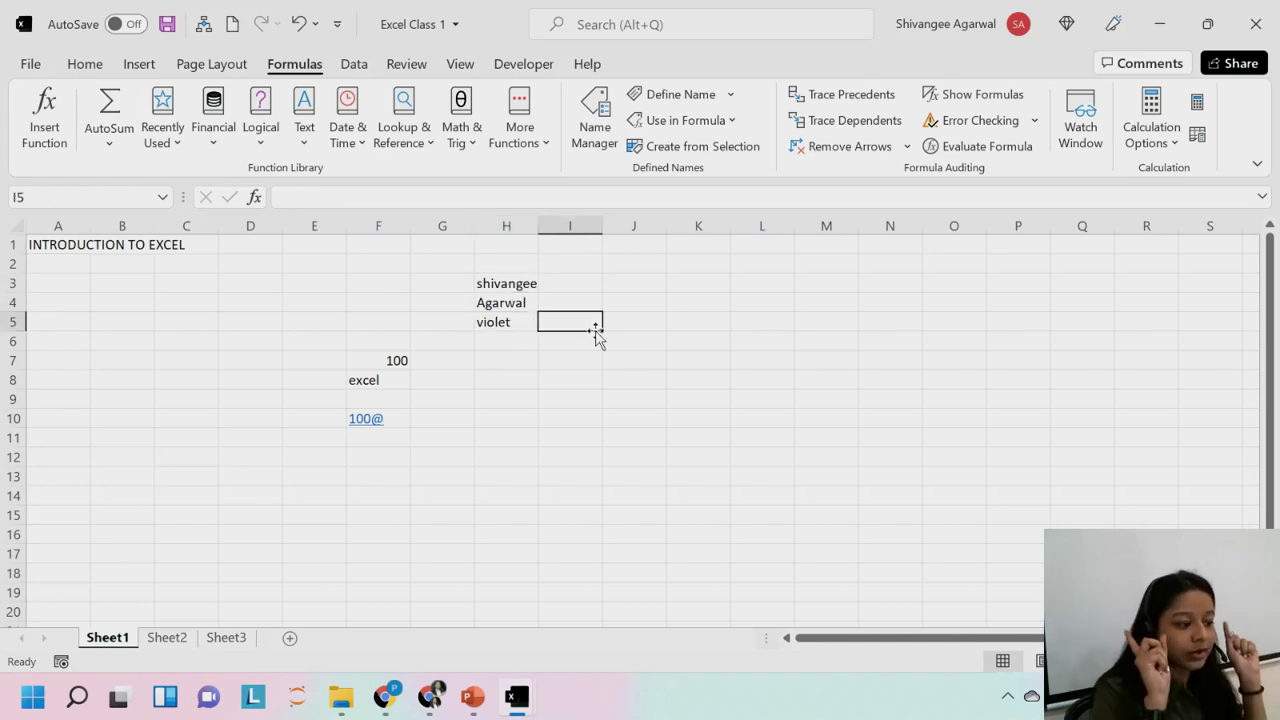
left_click(497, 337)
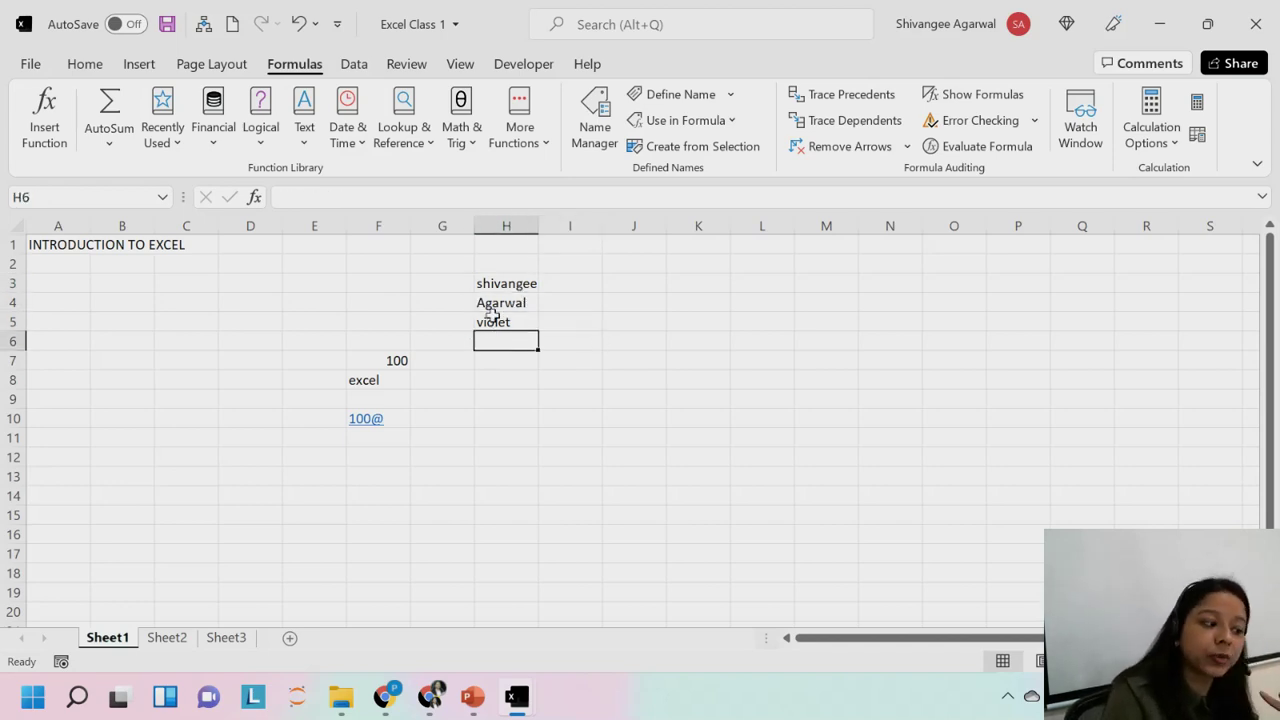
left_click(492, 318)
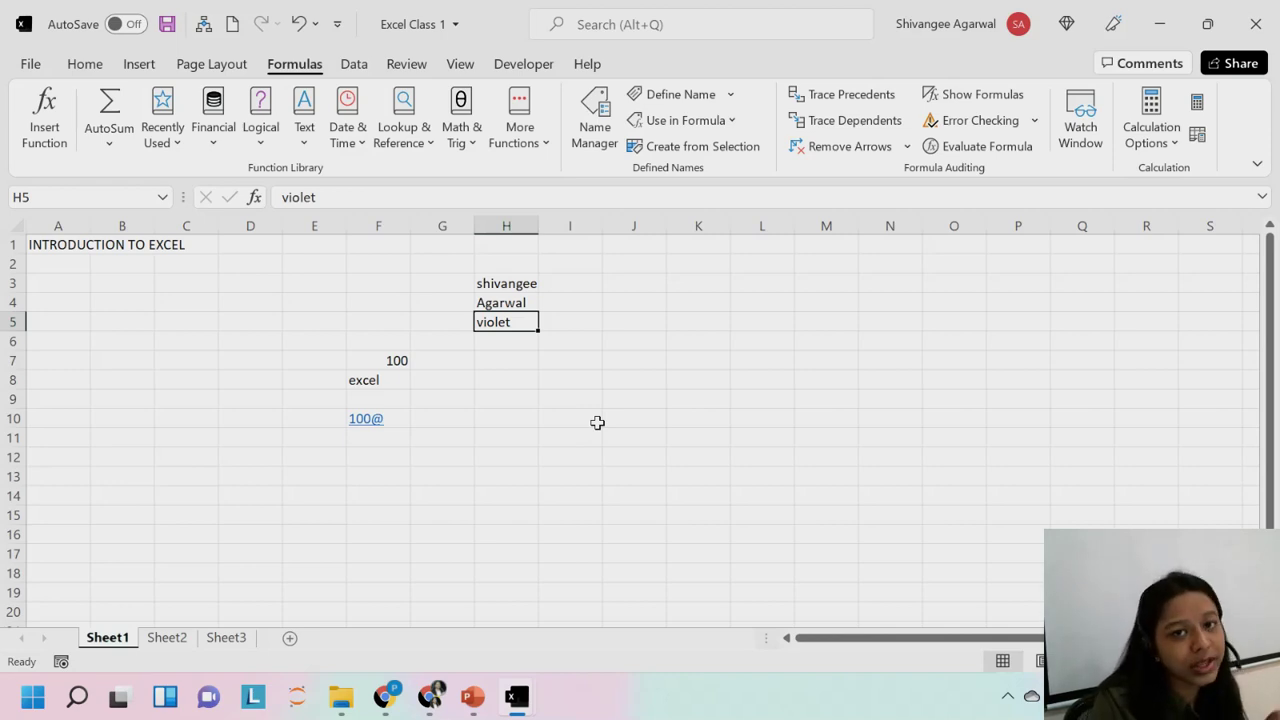
Type colour in I5, then prefix it with fav_ in the formula bar.
left_click(572, 322)
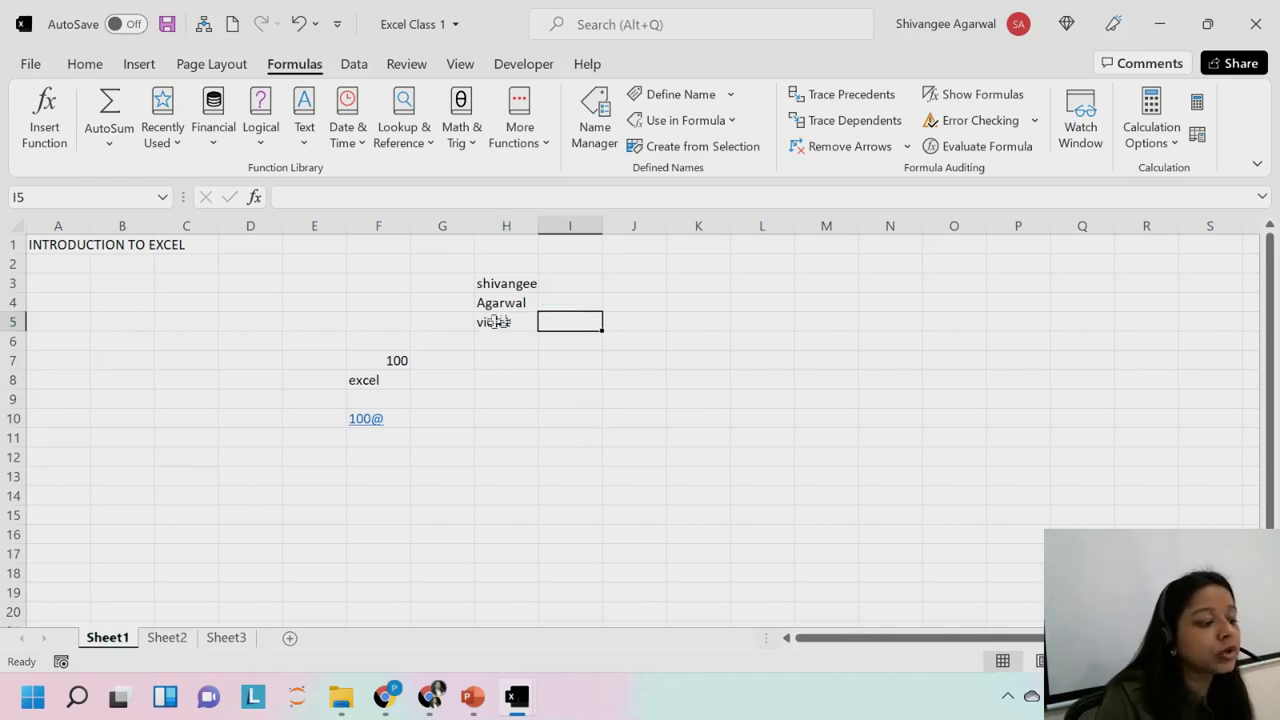
type("colour")
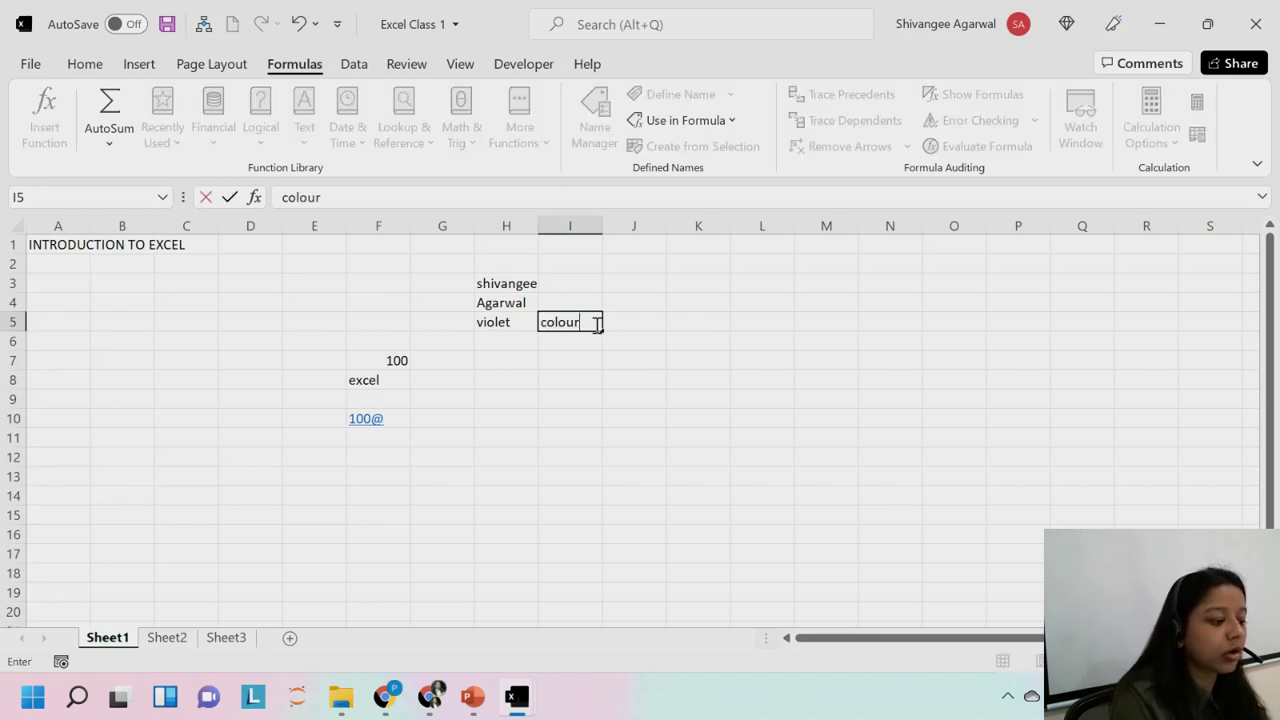
key("Return")
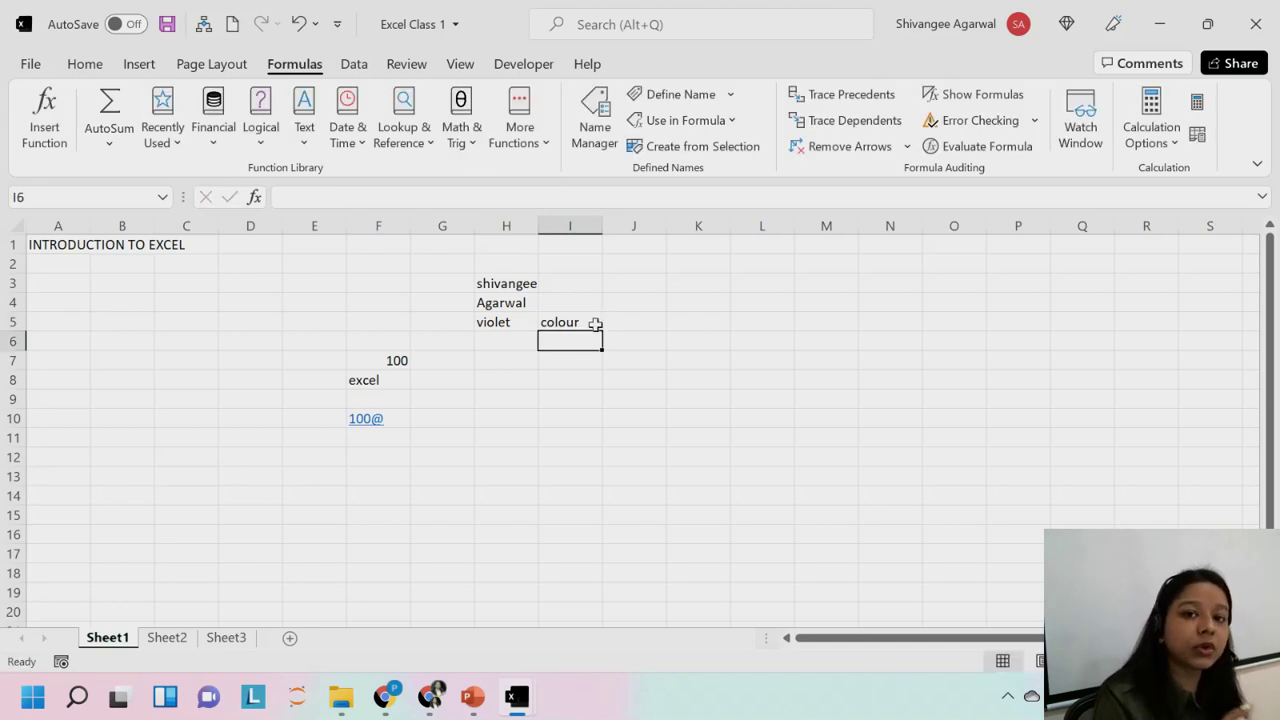
left_click(570, 322)
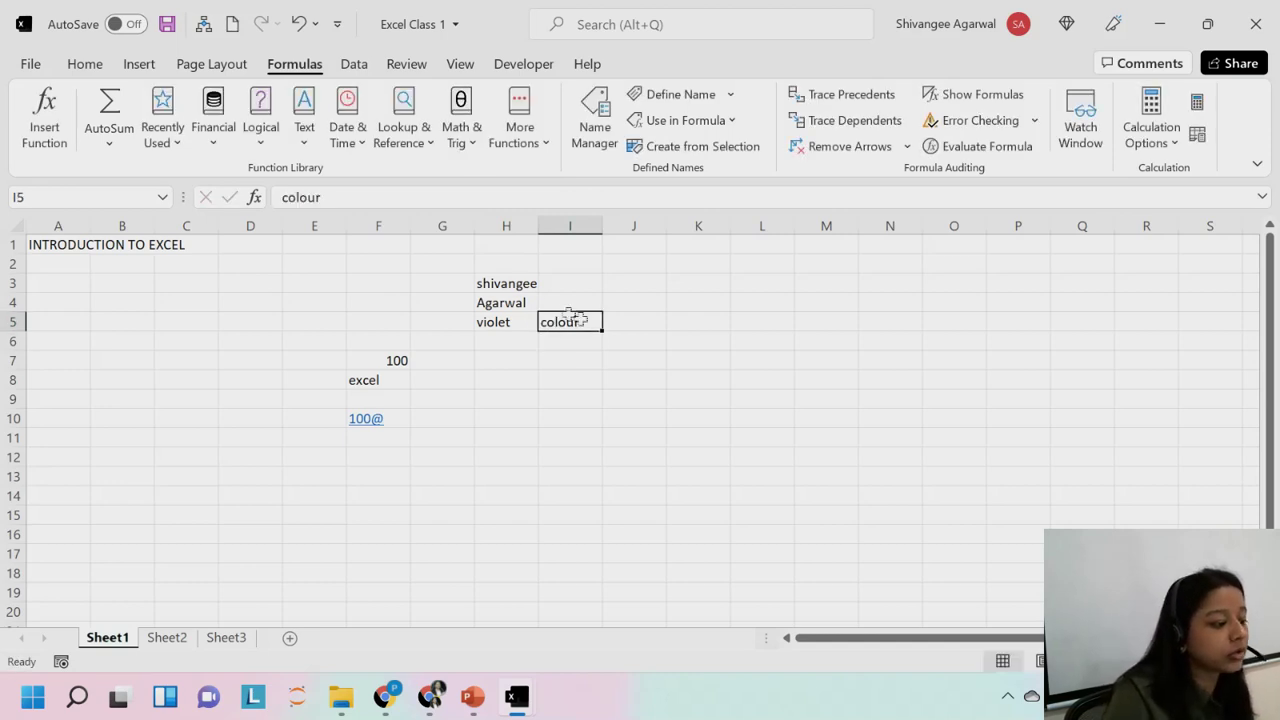
left_click(281, 198)
type("fav_")
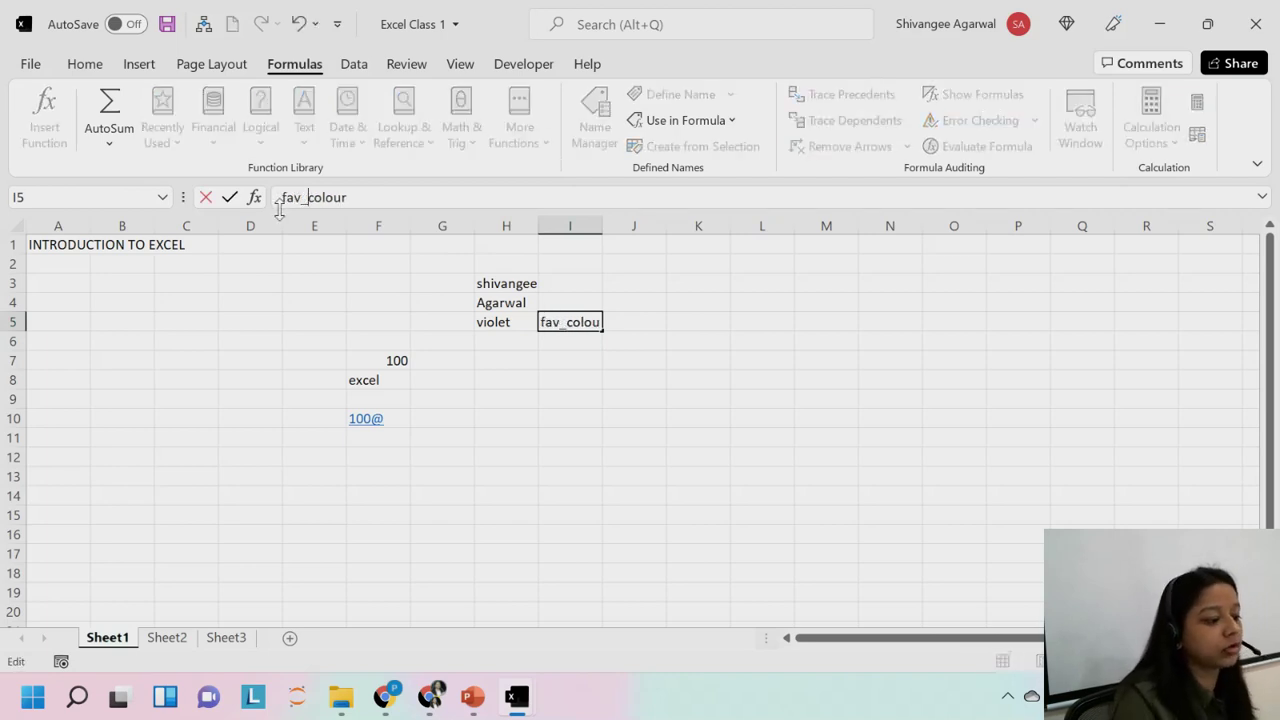
key("Return")
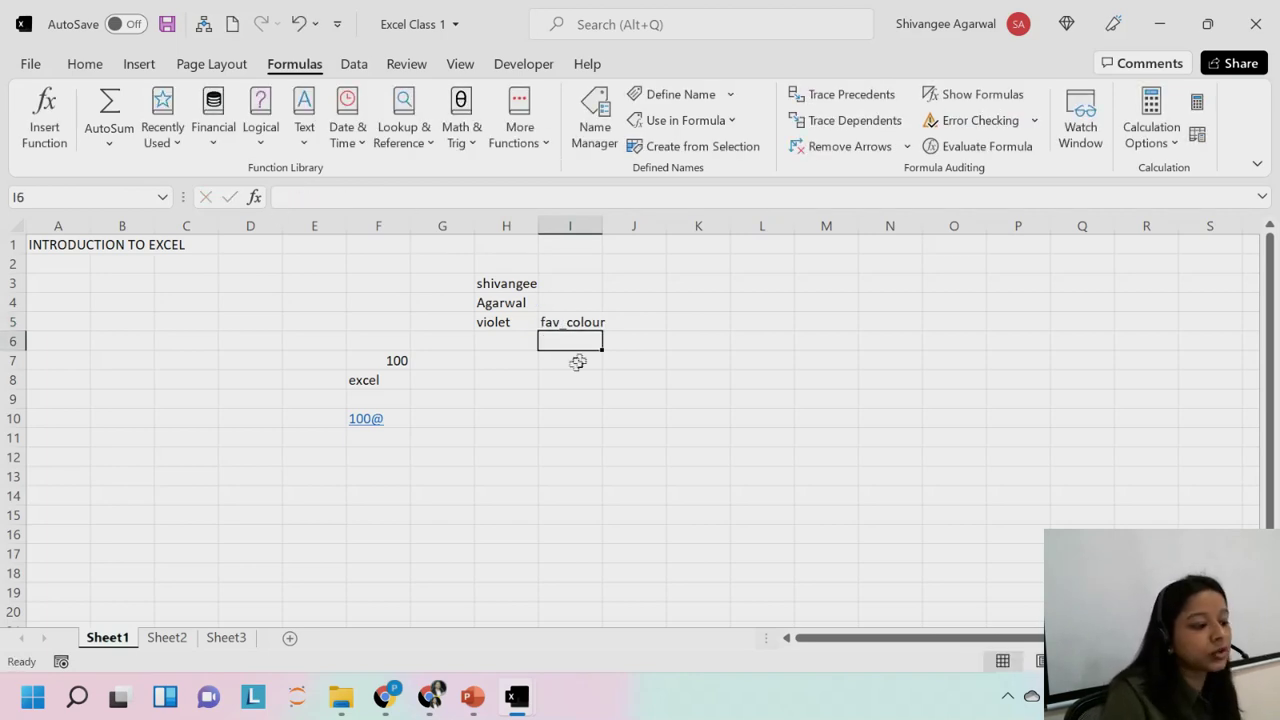
Select violet and fav_colour together as the range H5:I5.
left_click(586, 322)
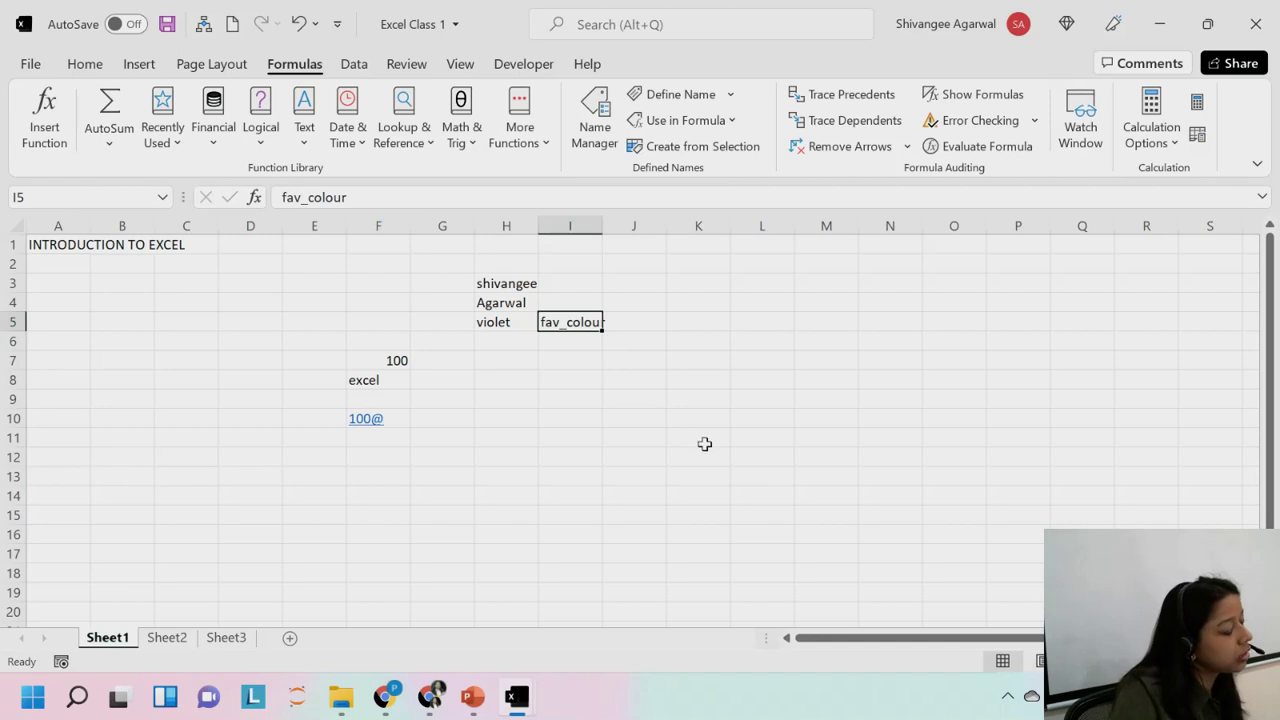
left_click(519, 320)
left_click(584, 322)
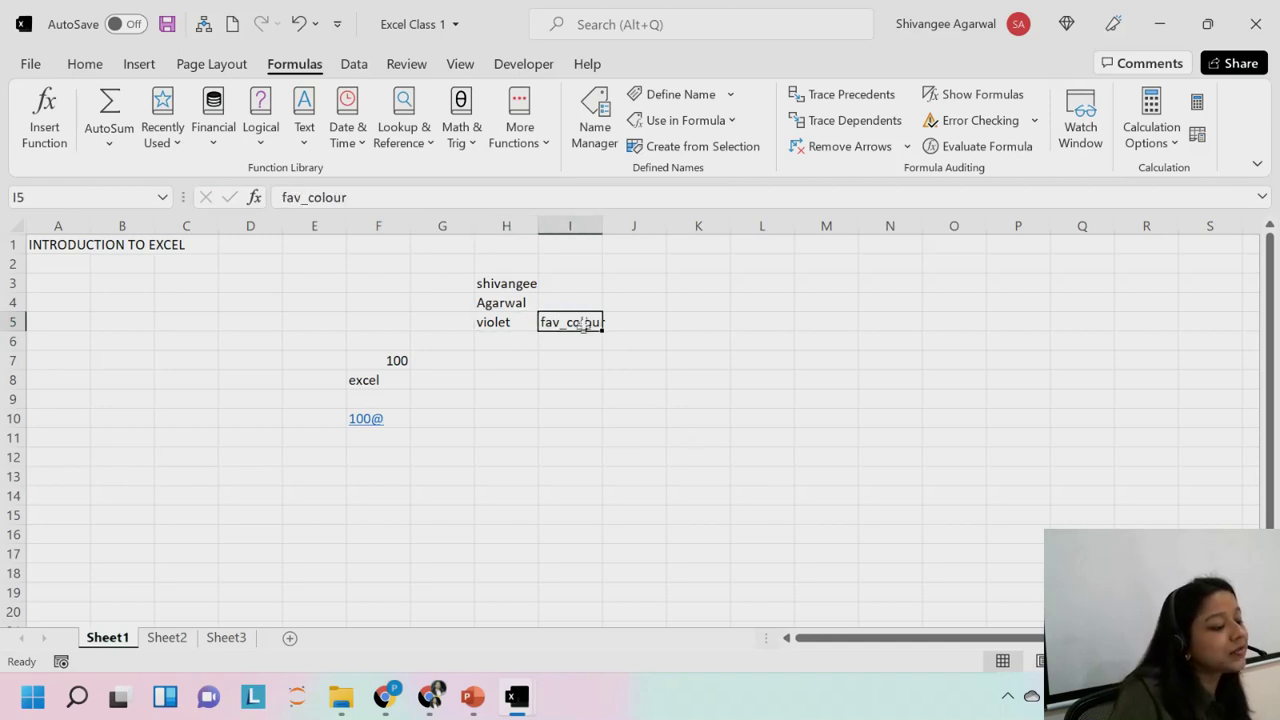
left_click(85, 64)
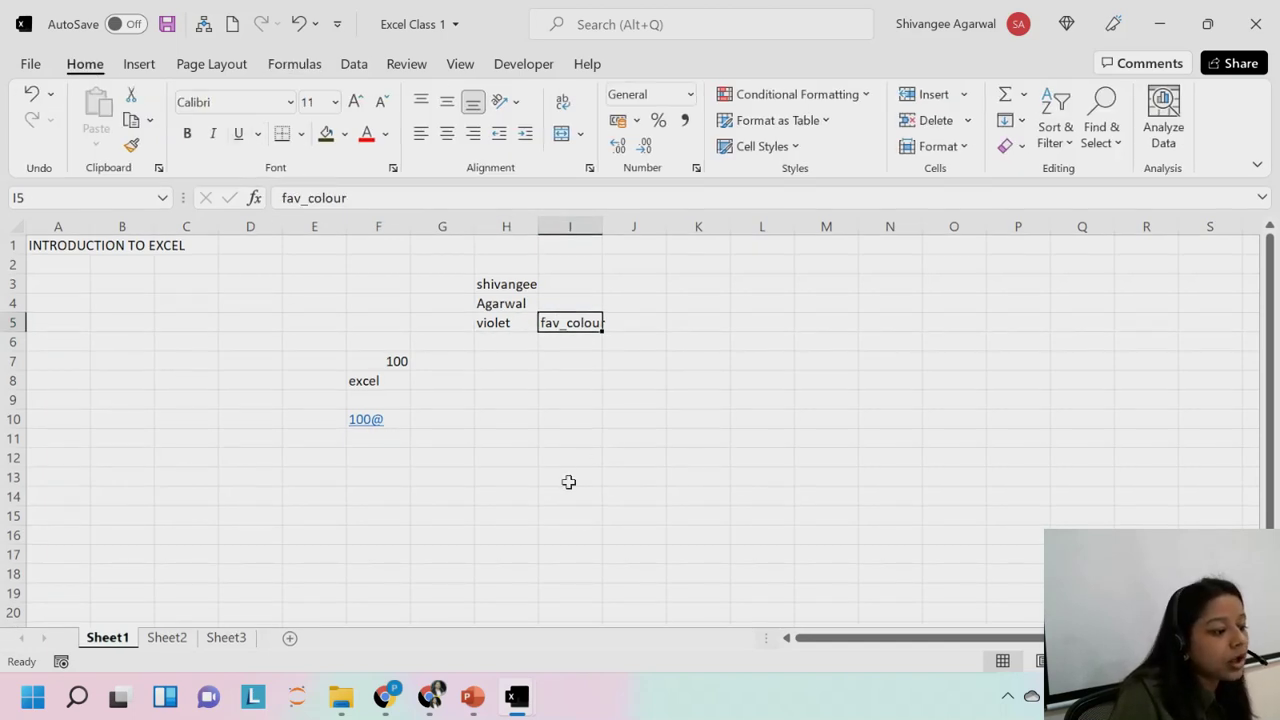
left_click(503, 321)
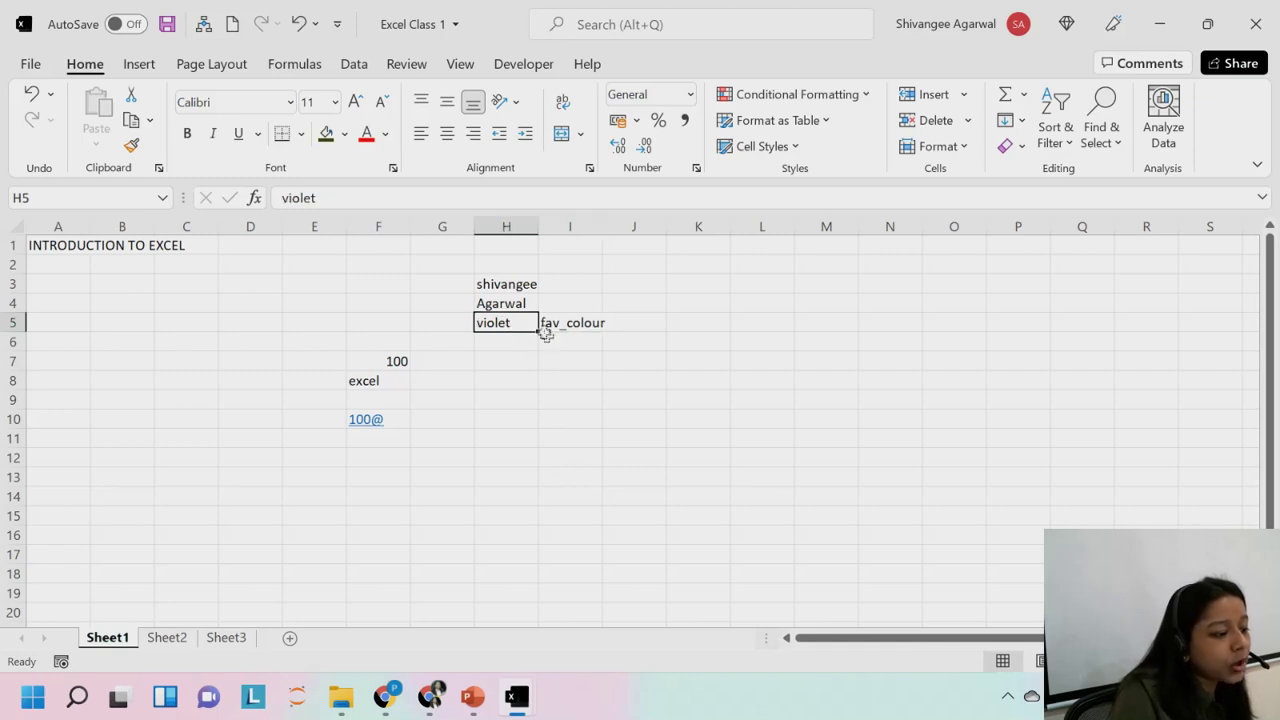
left_click_drag(512, 322, 570, 322)
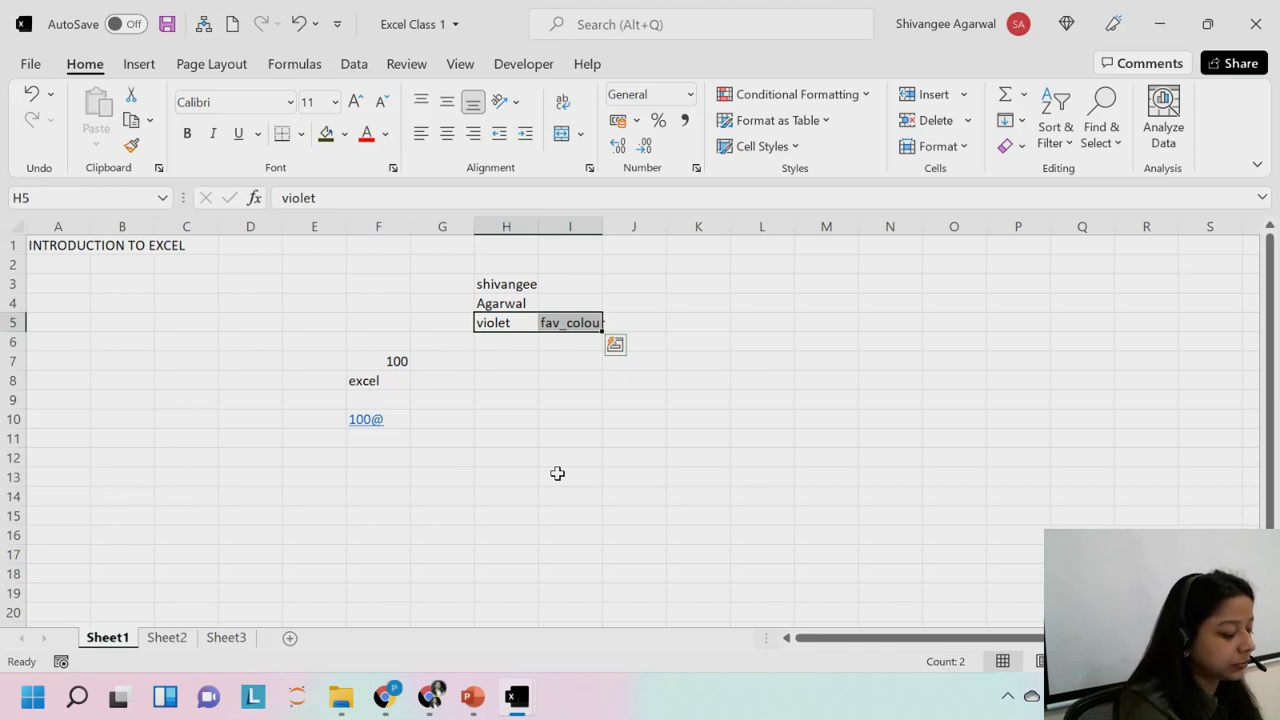
Create names from the selection with Ctrl+Shift+F3, using the Right column label fav_colour for H5.
key("ctrl+shift+F3")
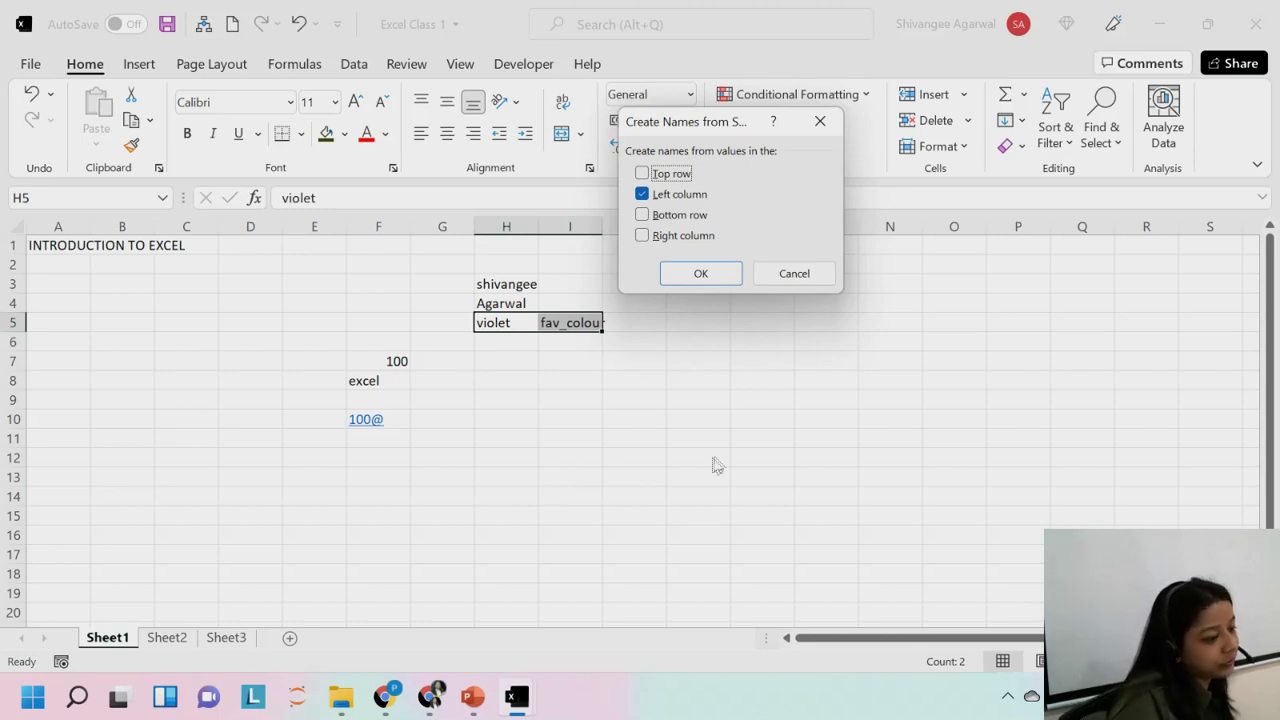
left_click_drag(701, 126, 709, 160)
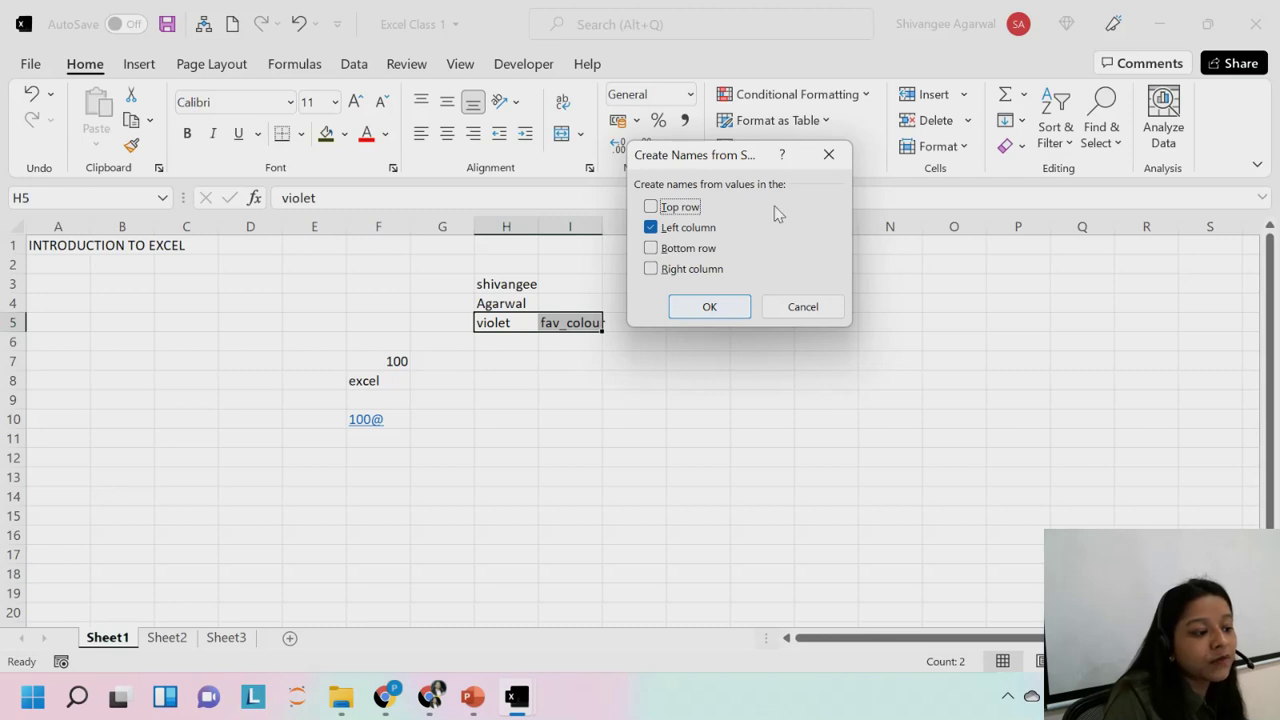
left_click(651, 269)
left_click(651, 227)
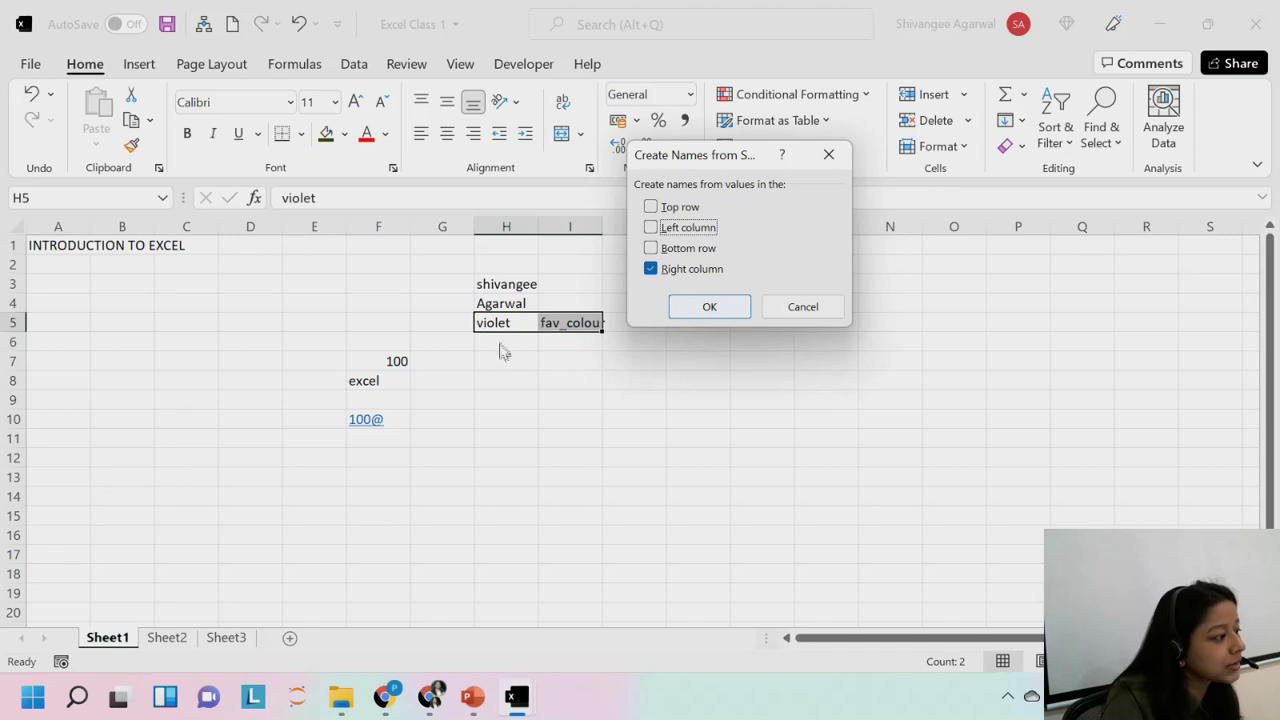
left_click(708, 308)
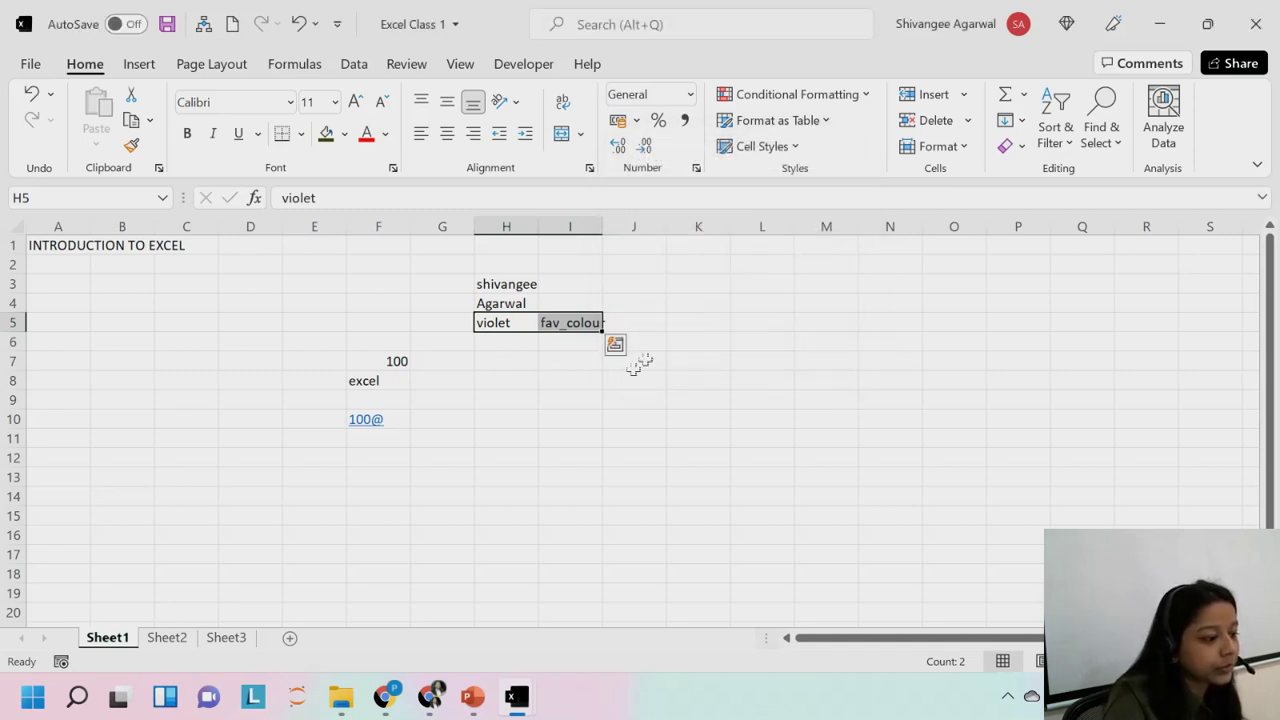
left_click(509, 325)
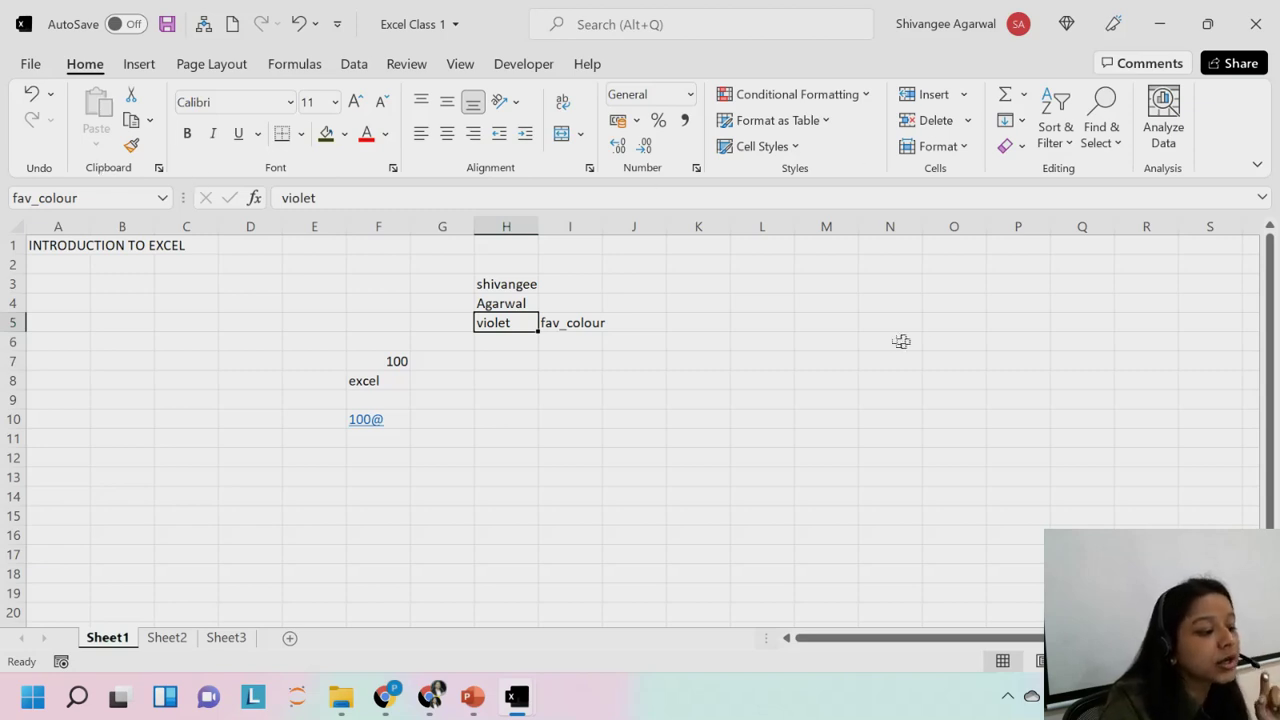
left_click(742, 324)
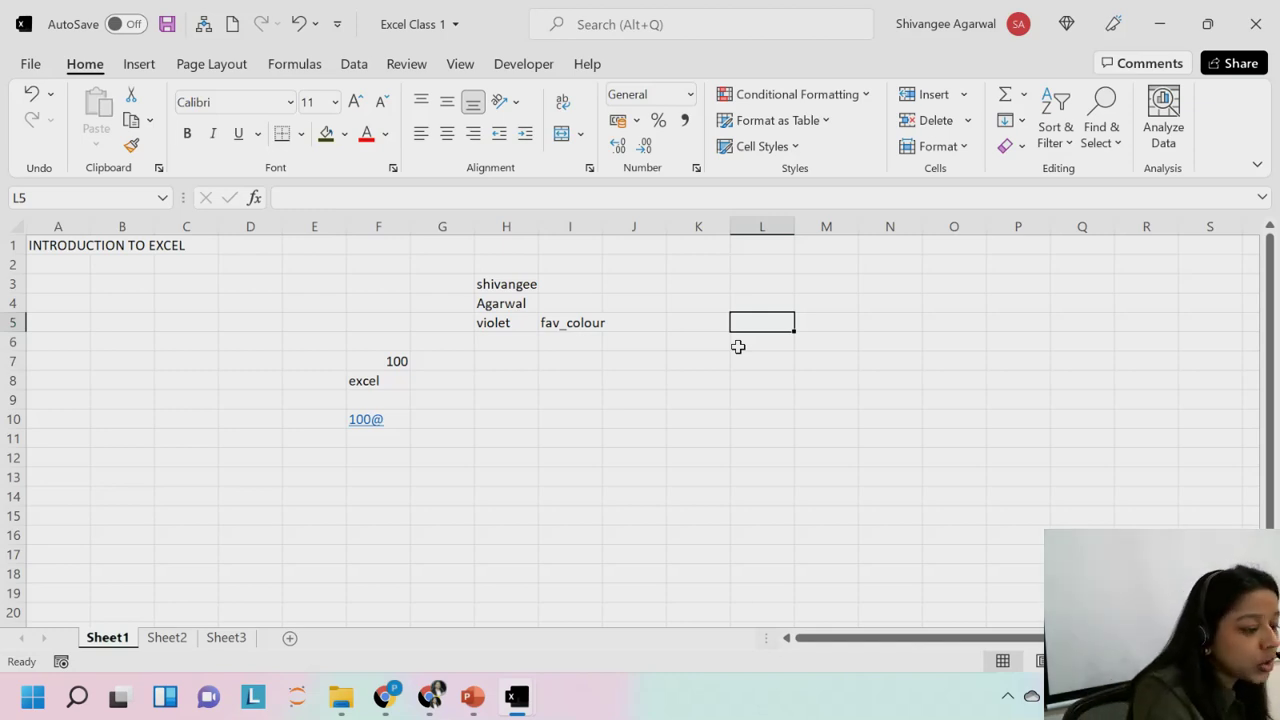
key("XF86AudioLowerVolume")
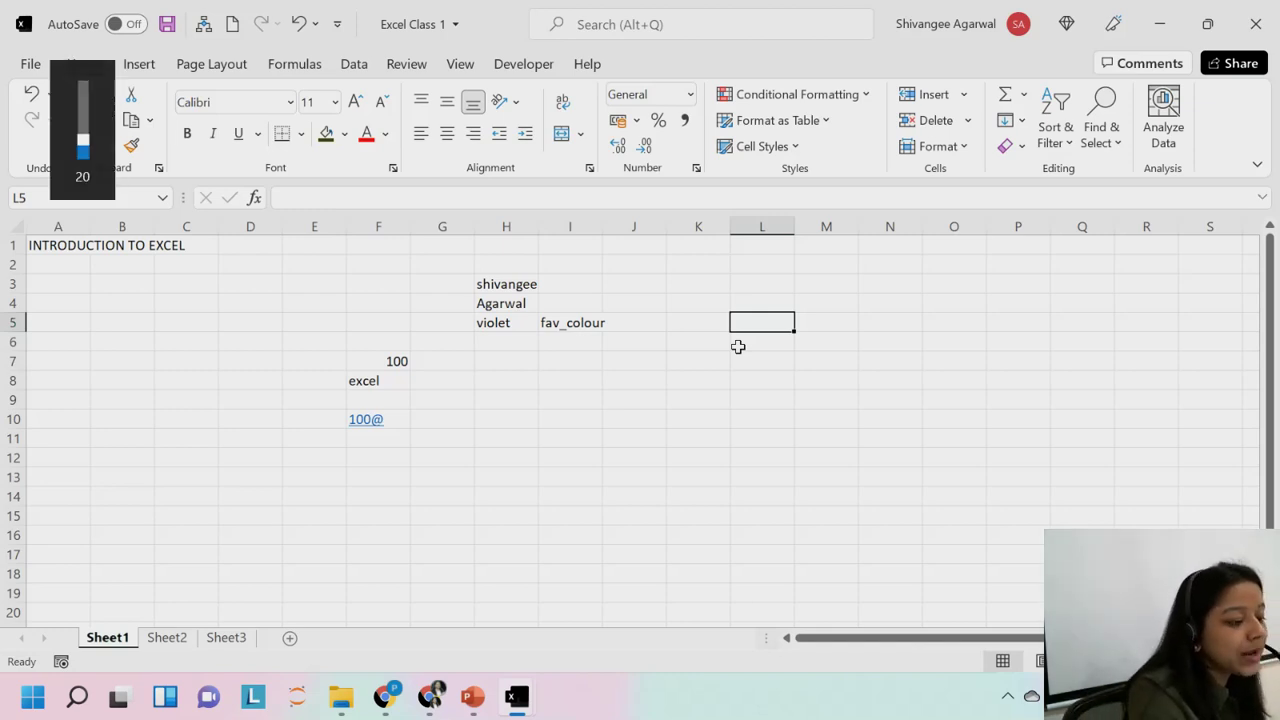
key("ctrl+F3")
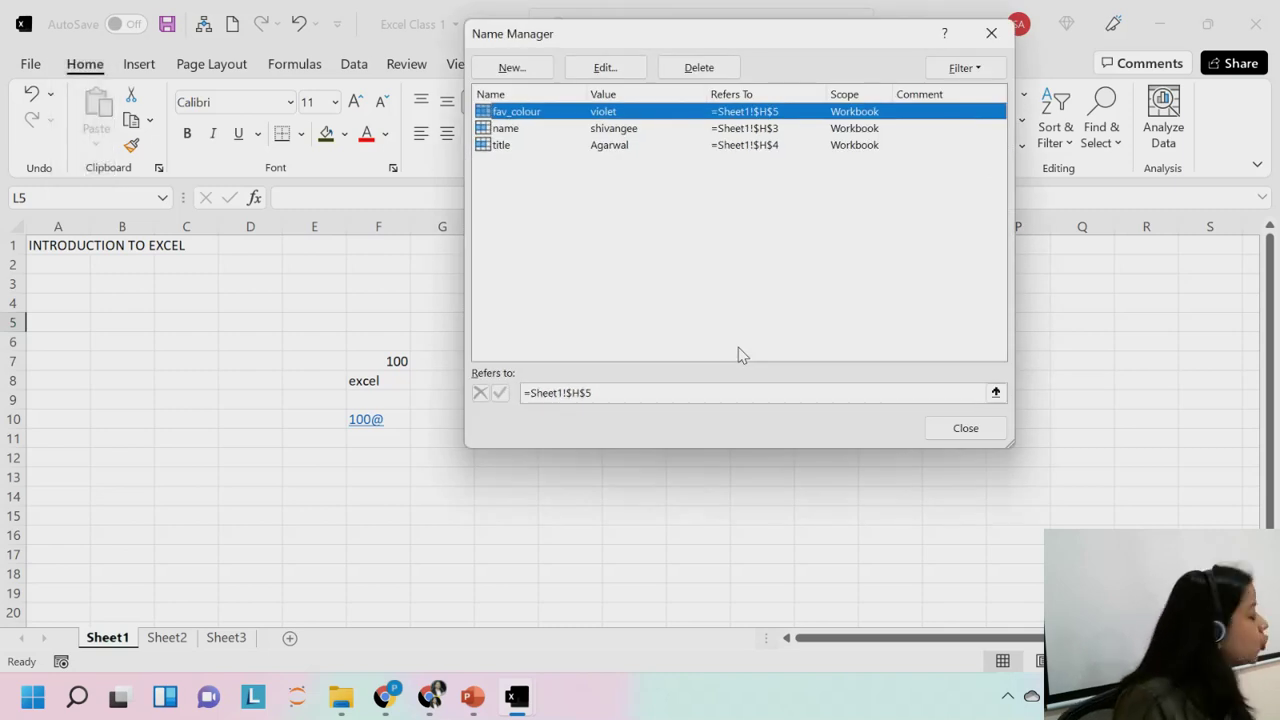
left_click_drag(786, 43, 843, 264)
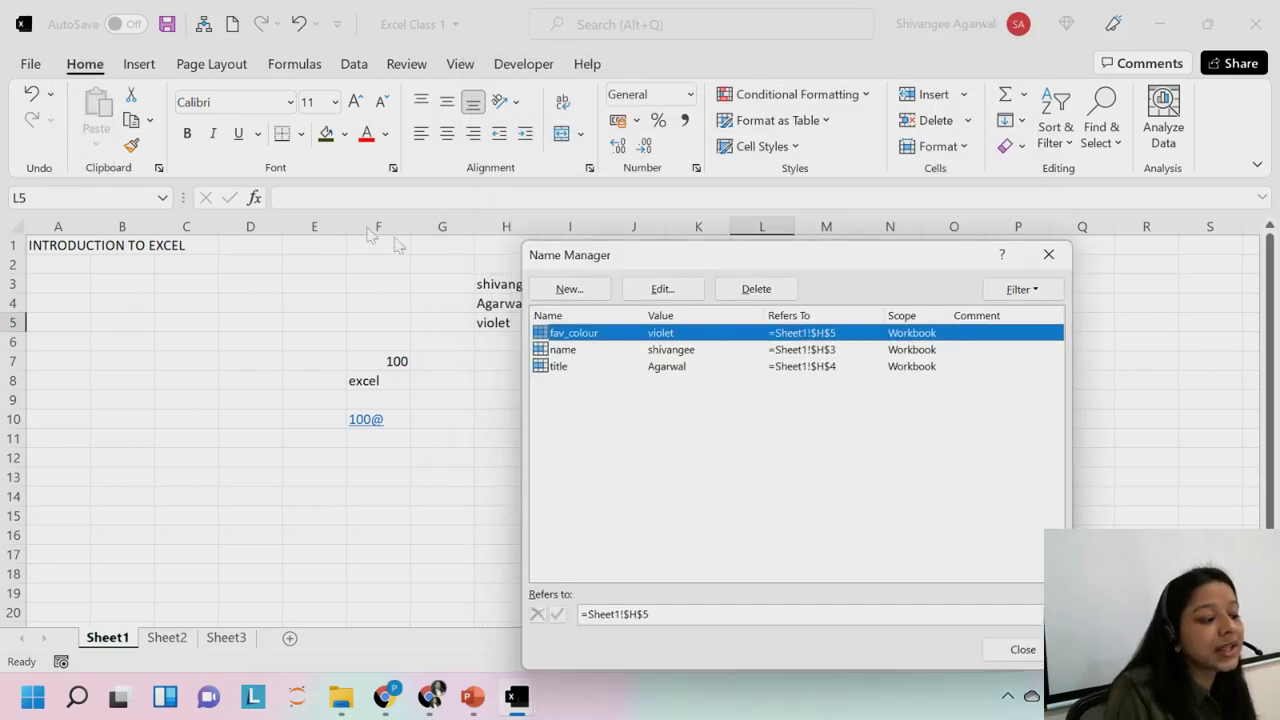
left_click(300, 63)
left_click(594, 128)
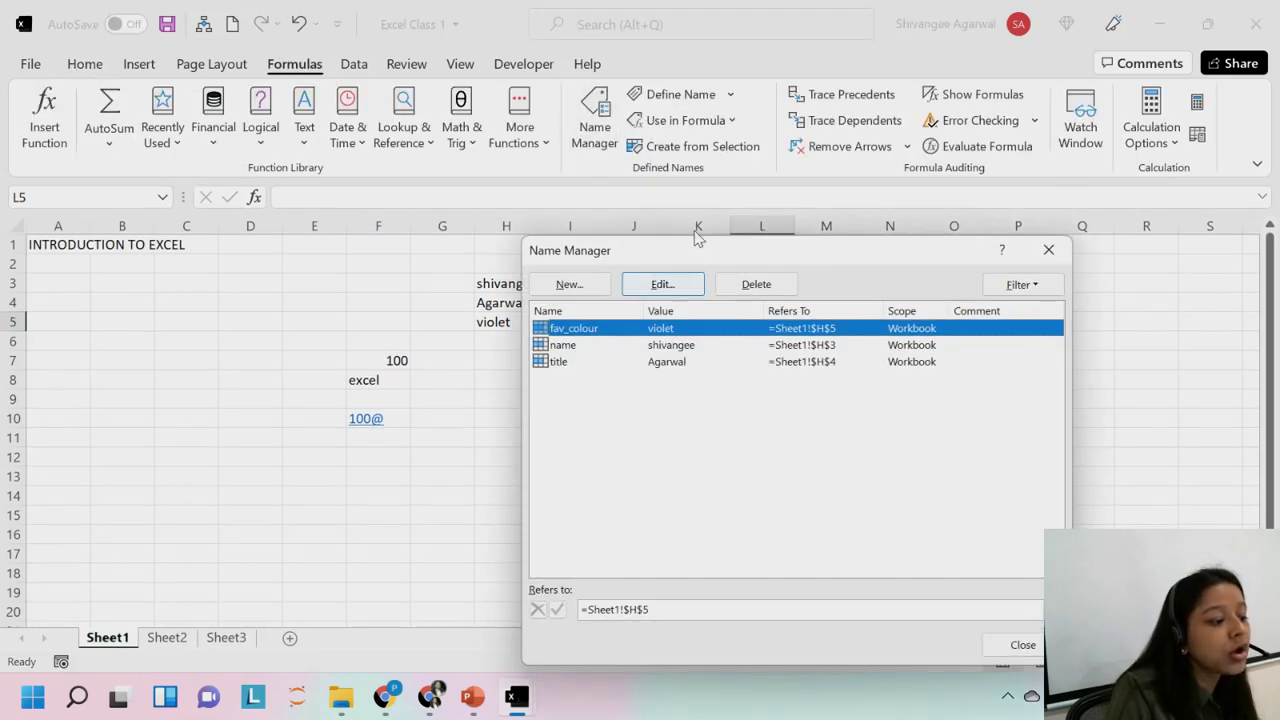
left_click_drag(698, 242, 739, 139)
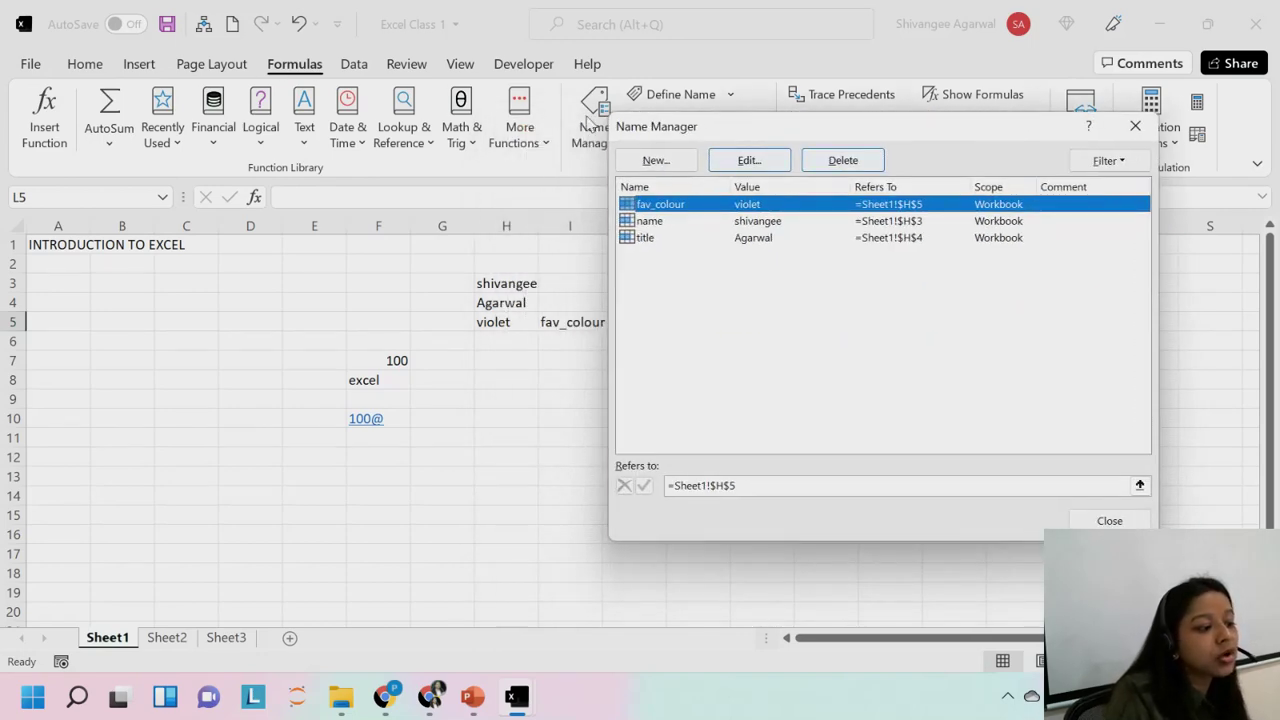
left_click_drag(740, 134, 737, 114)
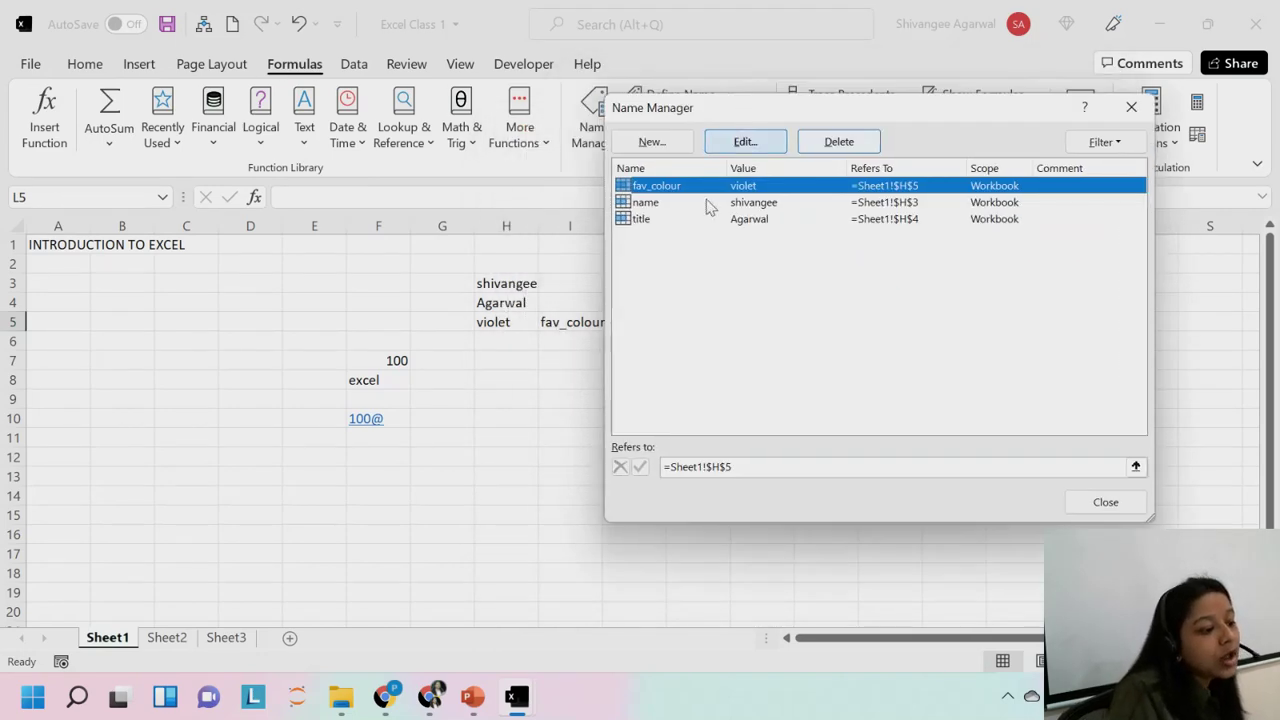
left_click_drag(708, 232, 700, 190)
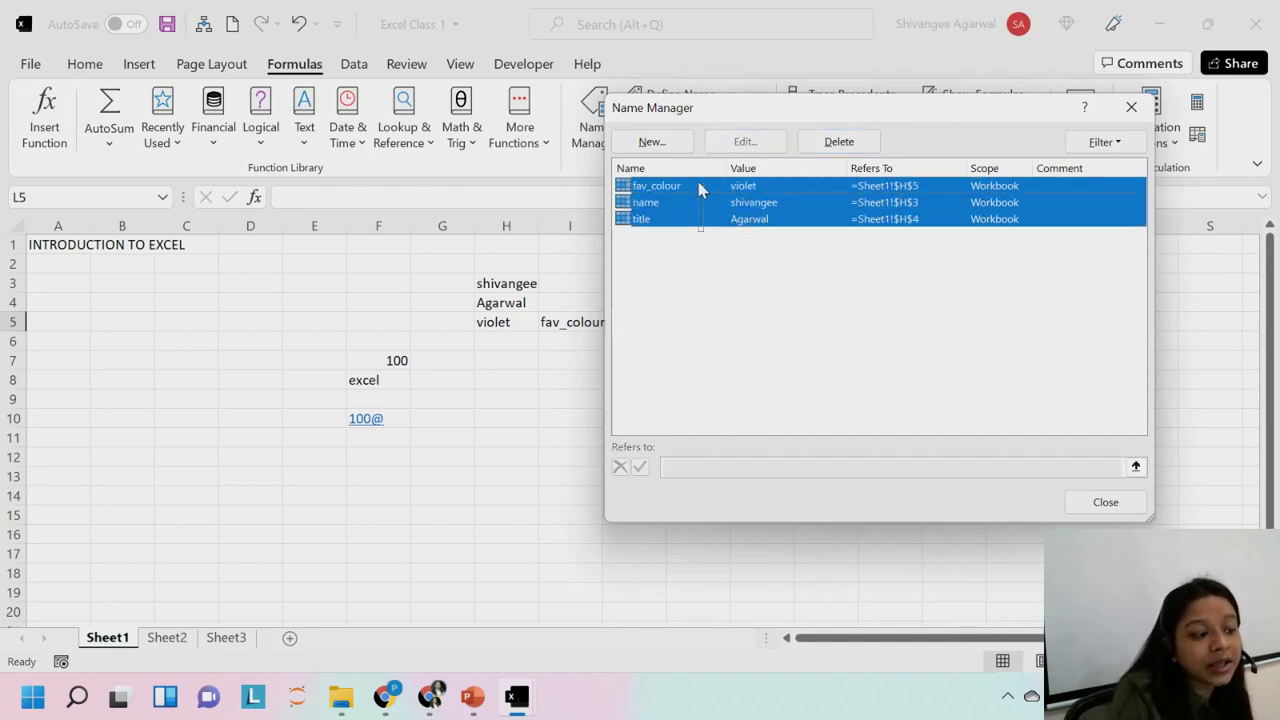
left_click(682, 274)
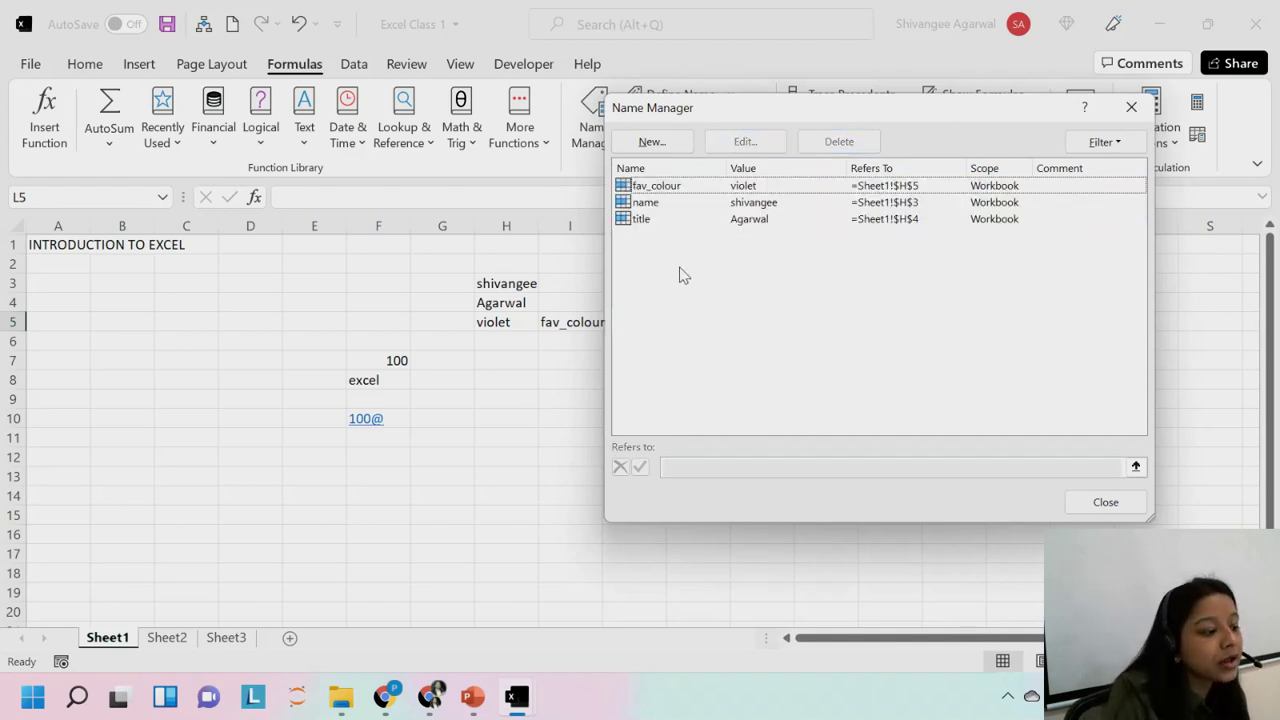
left_click(652, 190)
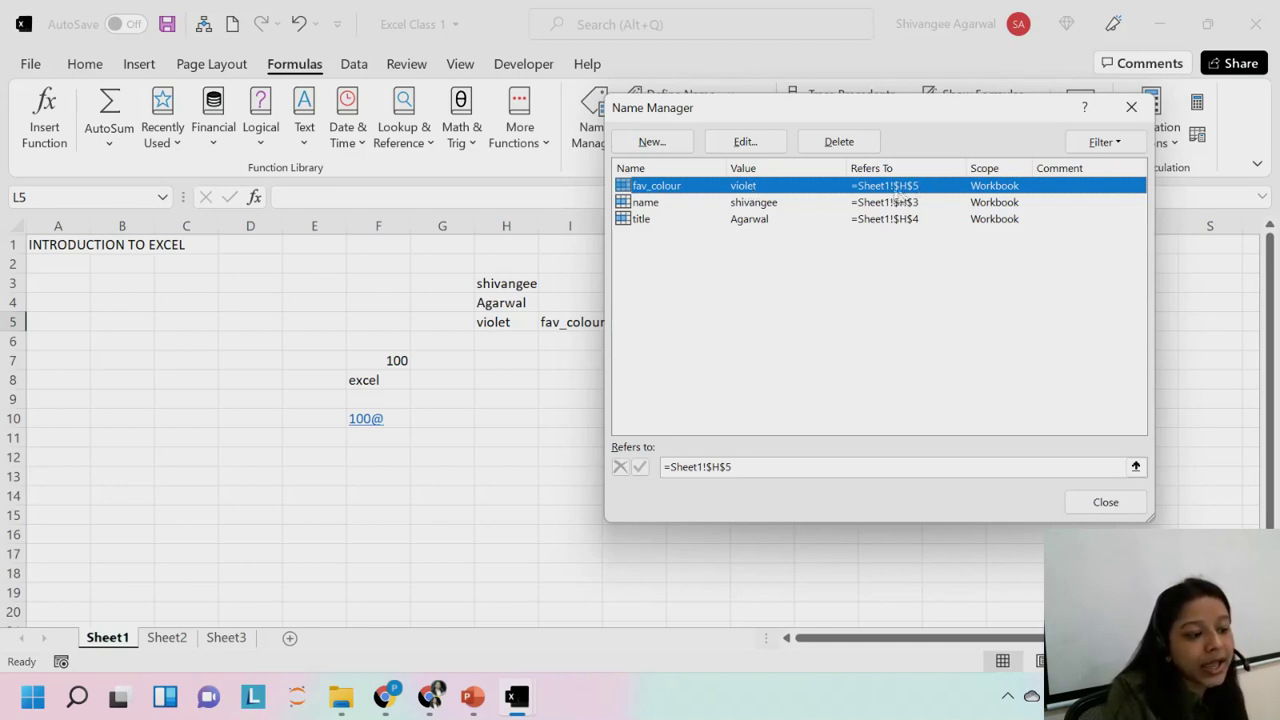
left_click(660, 203)
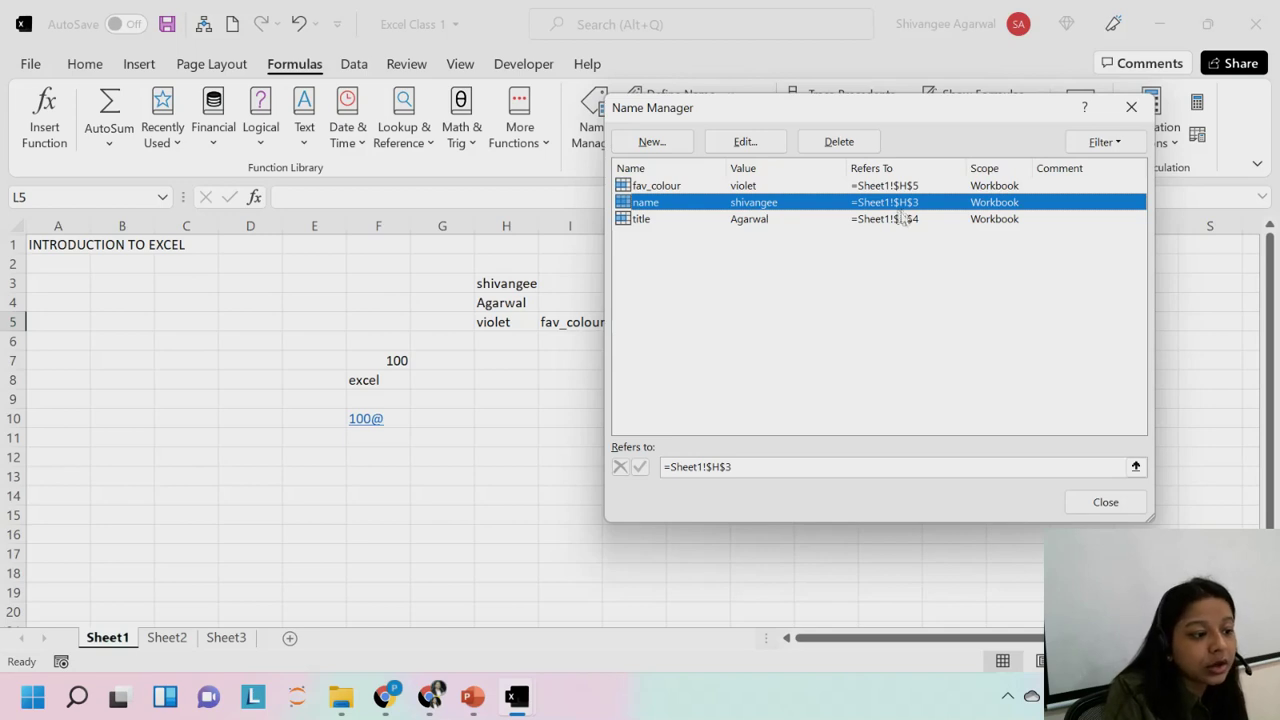
left_click(640, 219)
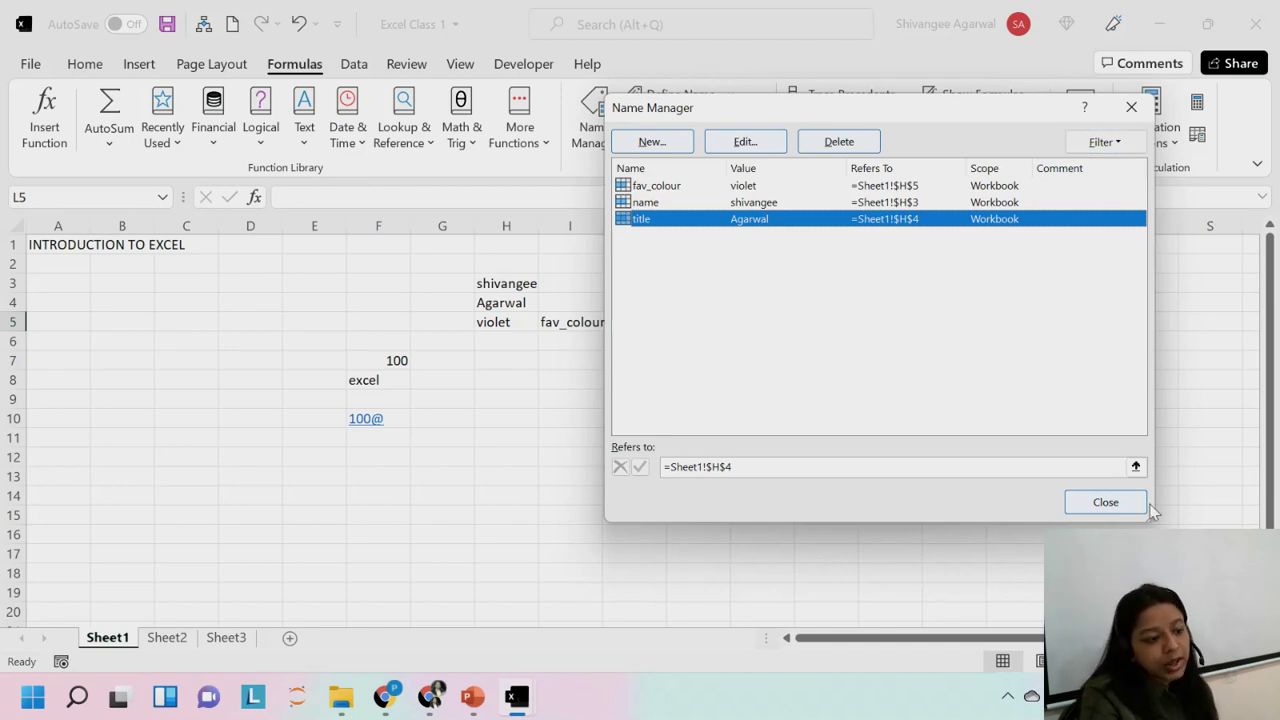
left_click(1105, 502)
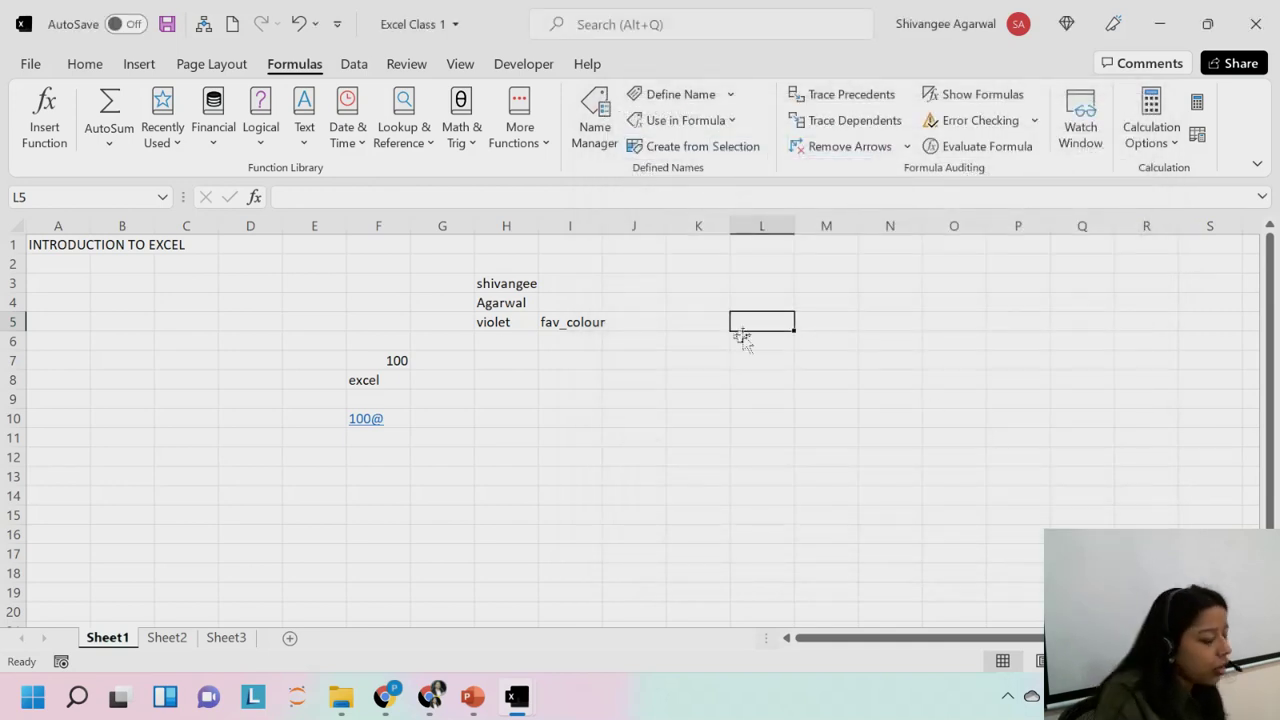
Move to cell L6 and put the Sheet1 tab into rename mode.
left_click(738, 335)
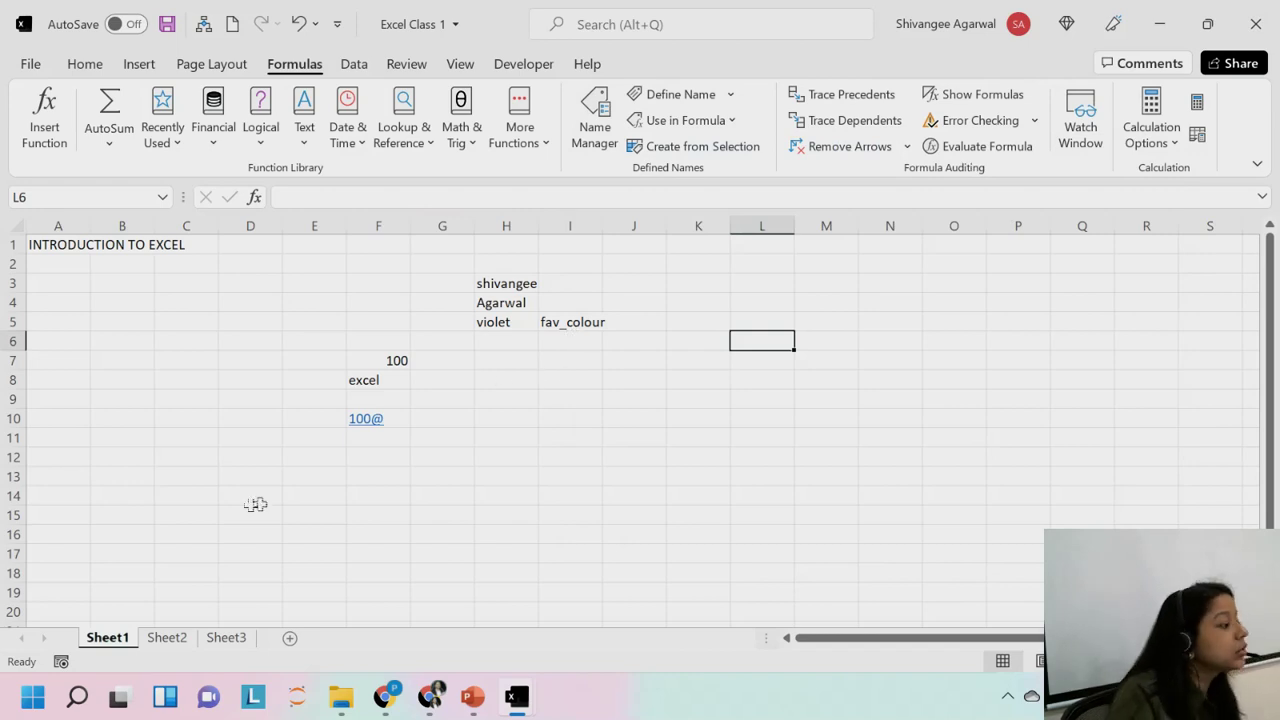
double_click(107, 640)
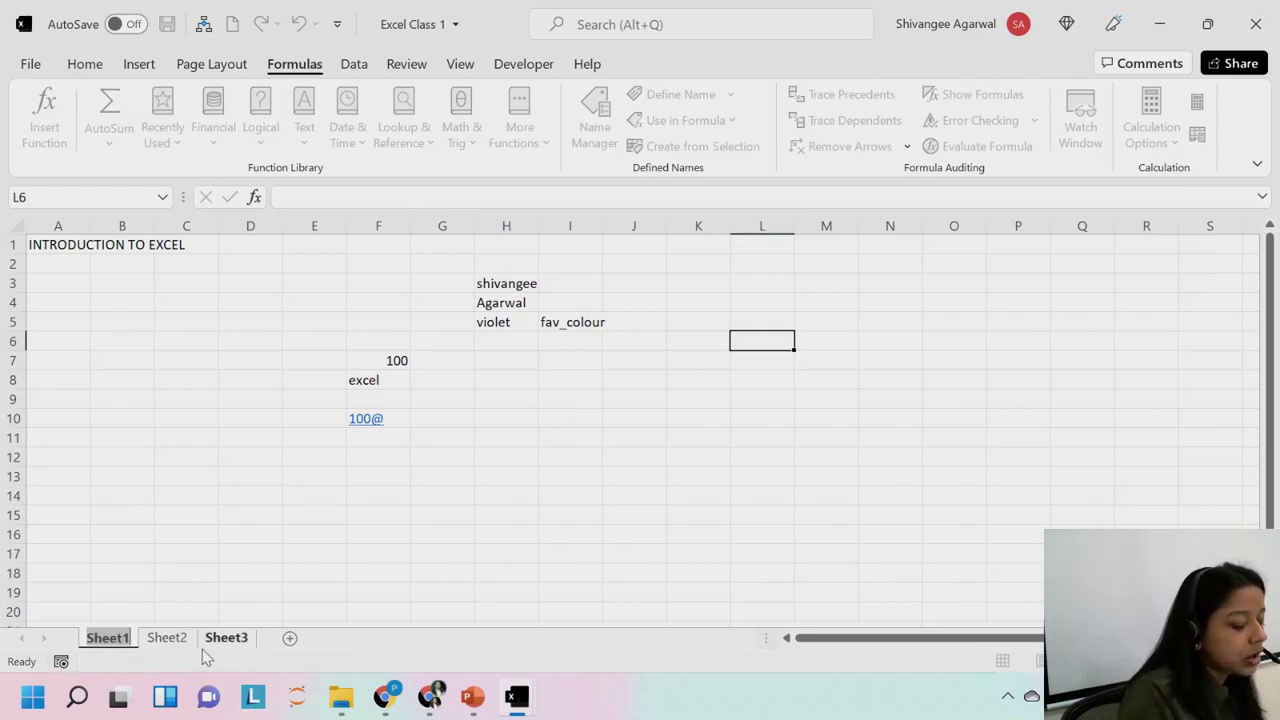
Edit the name on the first sheet tab and confirm it as Class 1.
type("Fir")
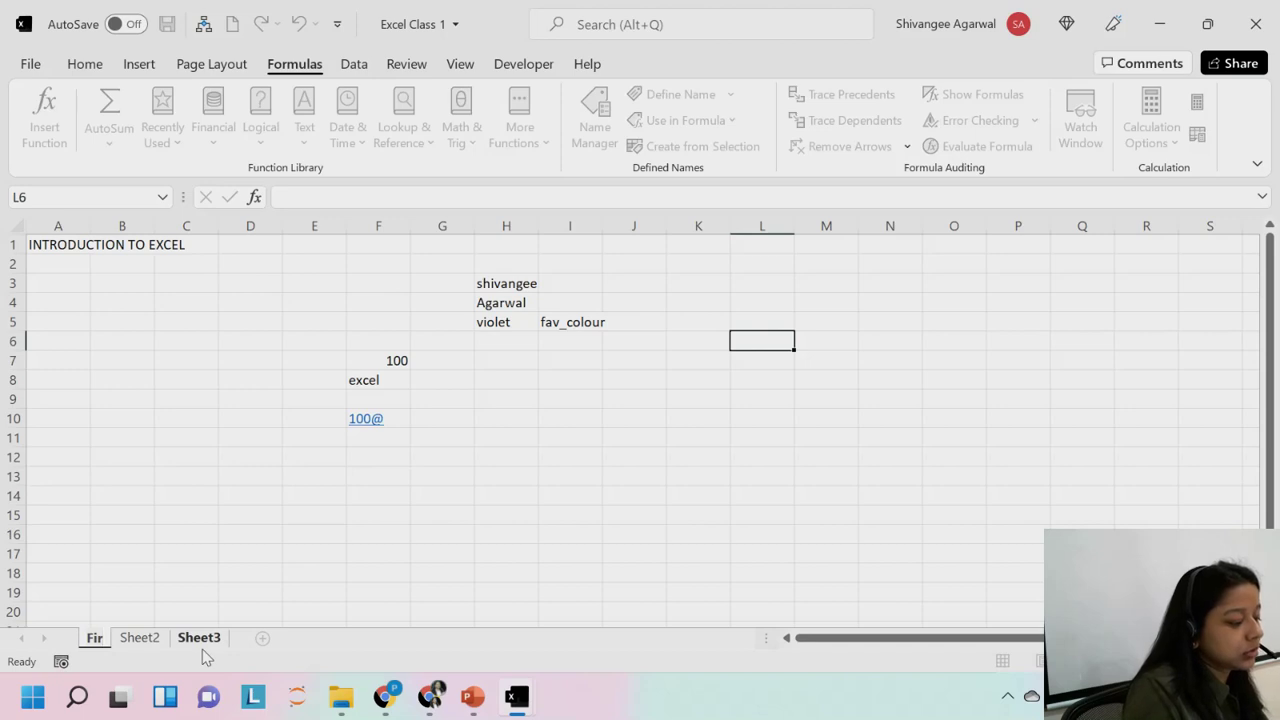
type("st")
key("Return")
type("_")
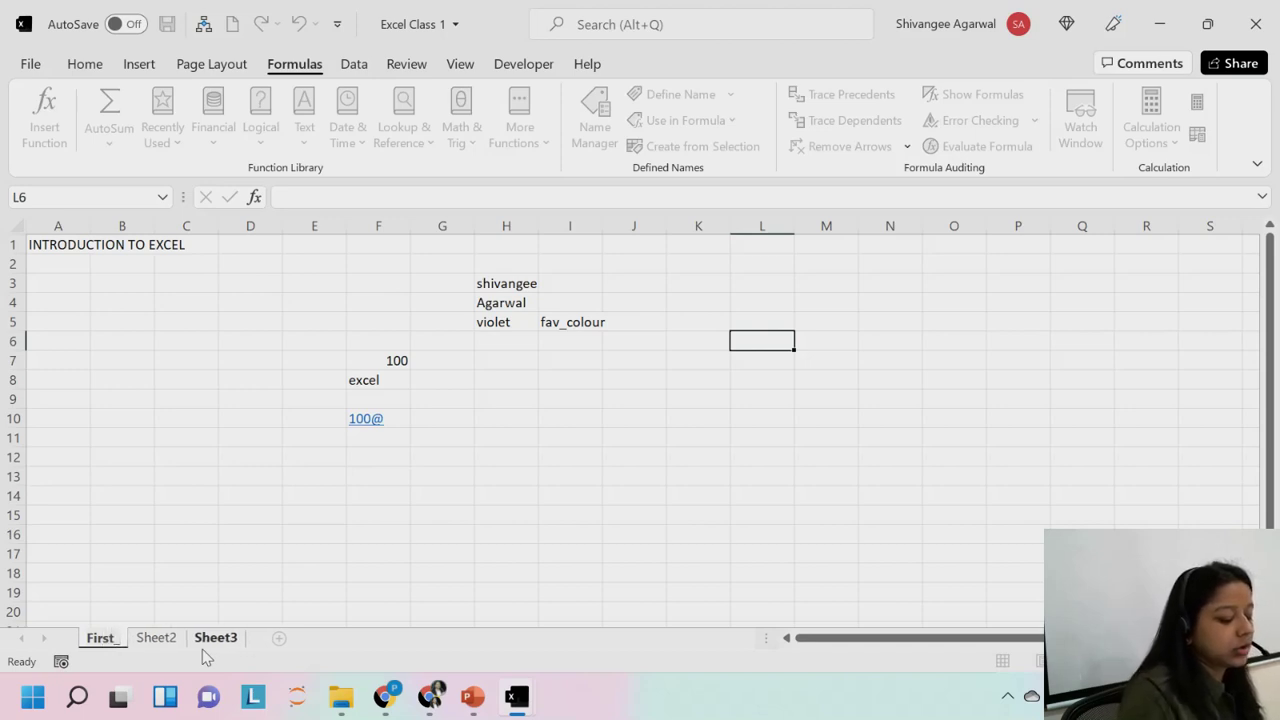
type("Class")
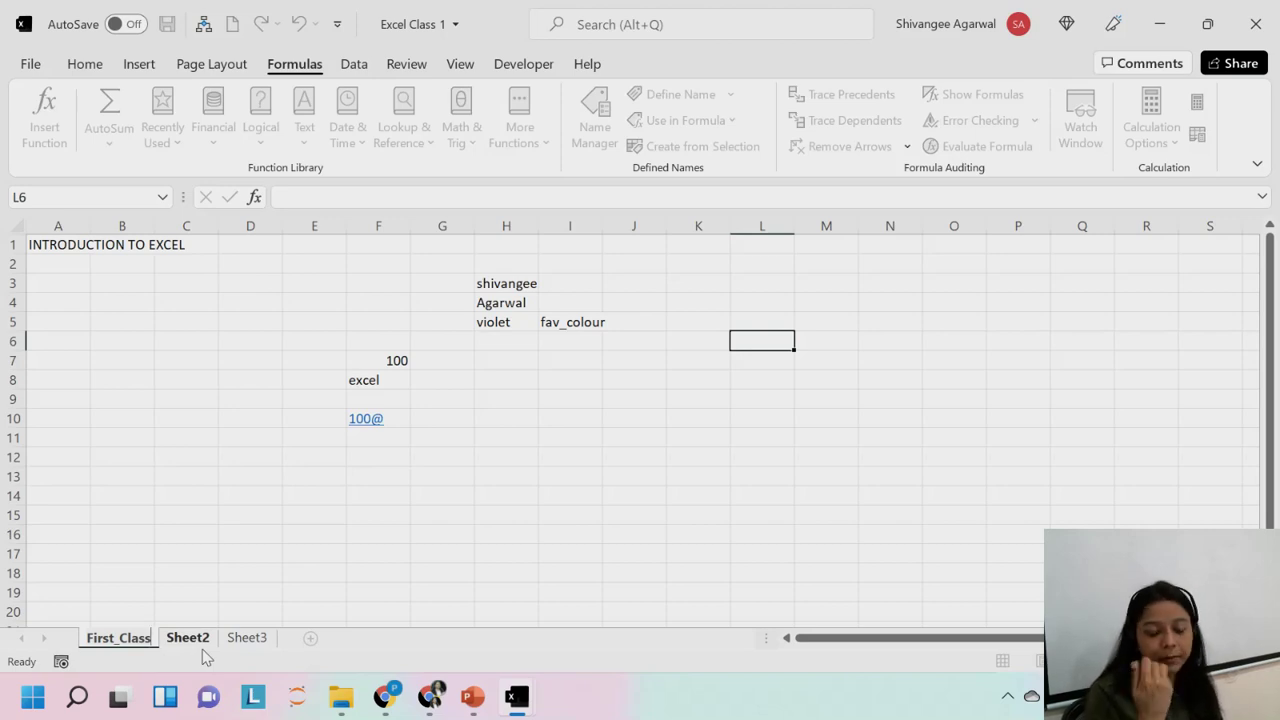
scroll(205, 657, "down", 2)
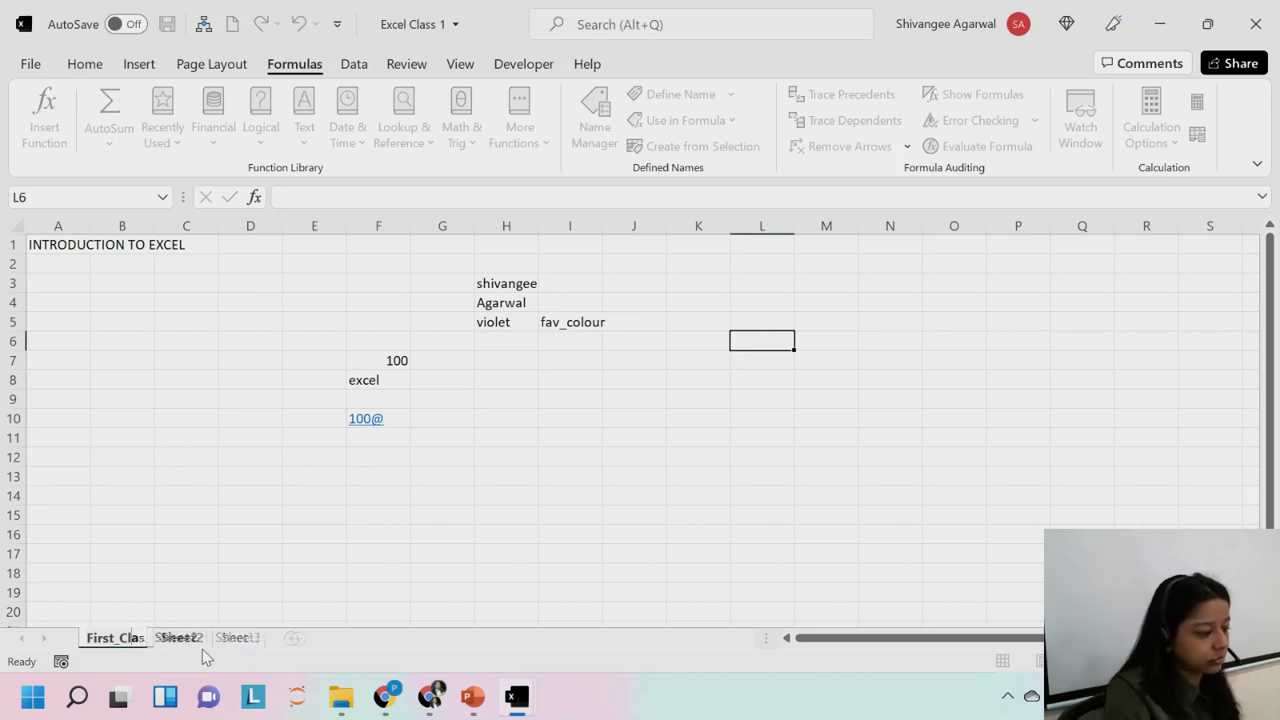
scroll(205, 657, "up", 2)
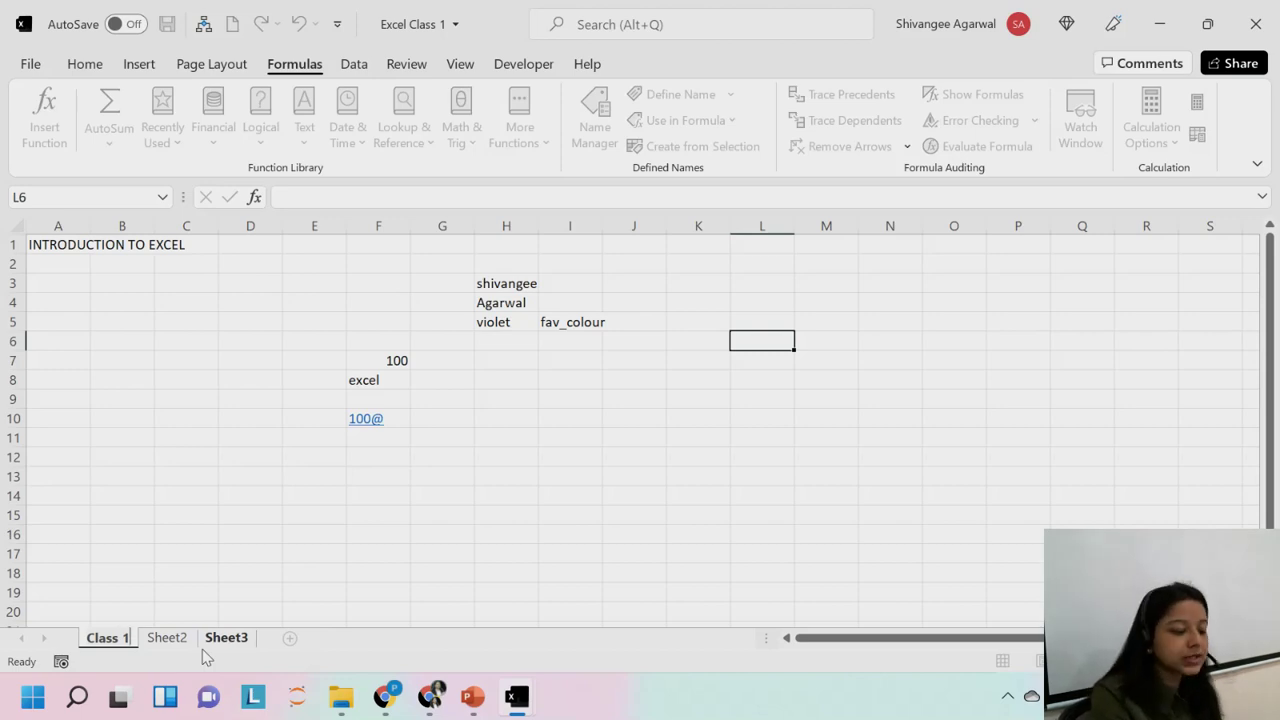
key("Return")
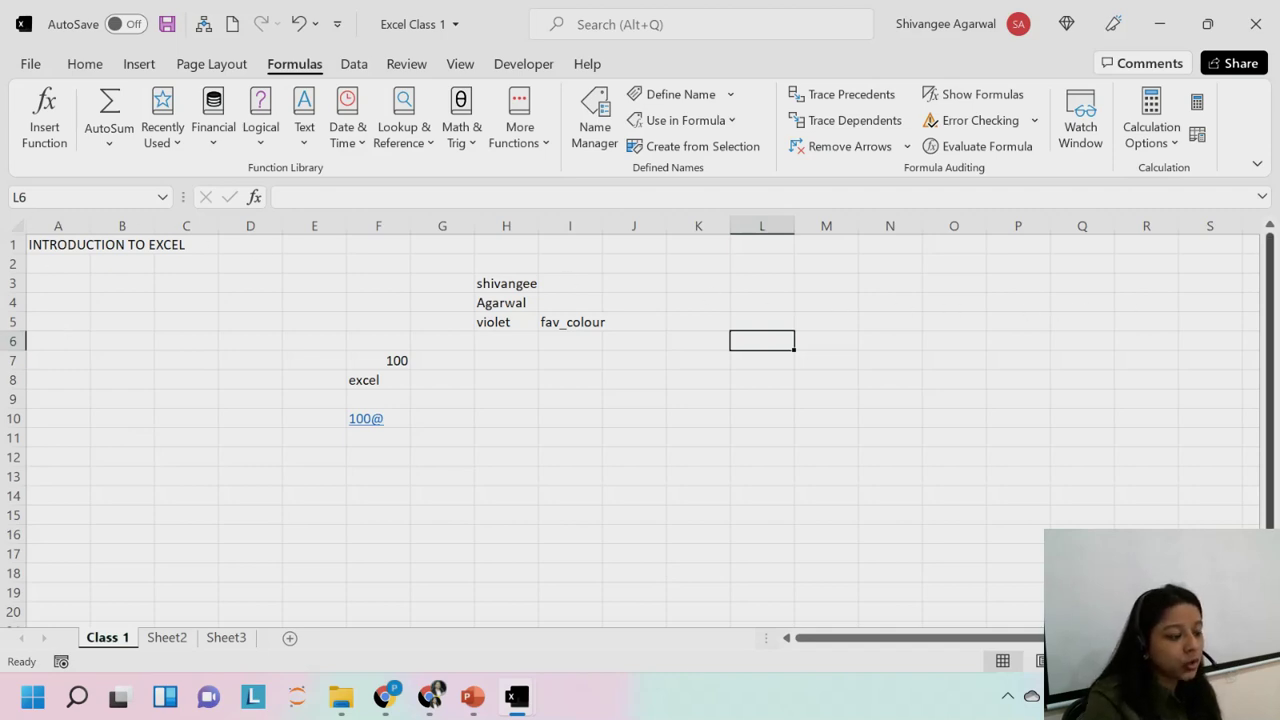
Copy the Class 1 sheet to the end of the workbook with Move or Copy, Create a copy ticked.
right_click(97, 650)
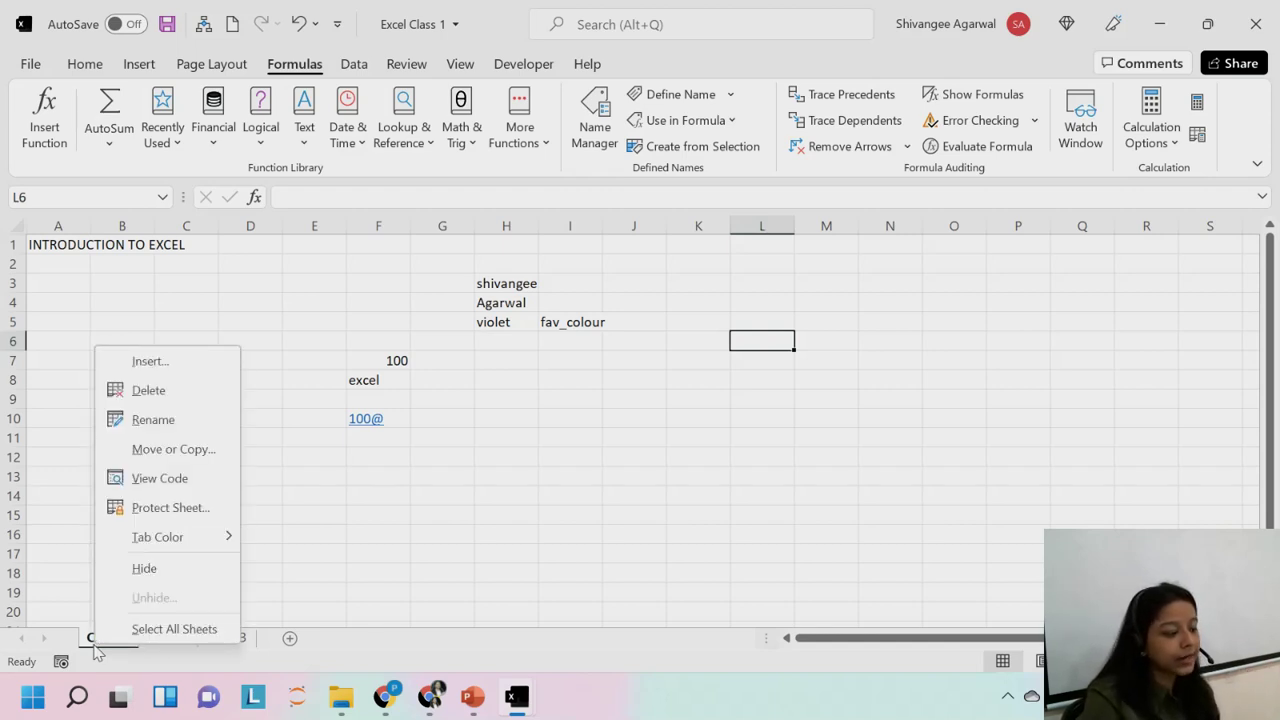
left_click(97, 650)
right_click(97, 650)
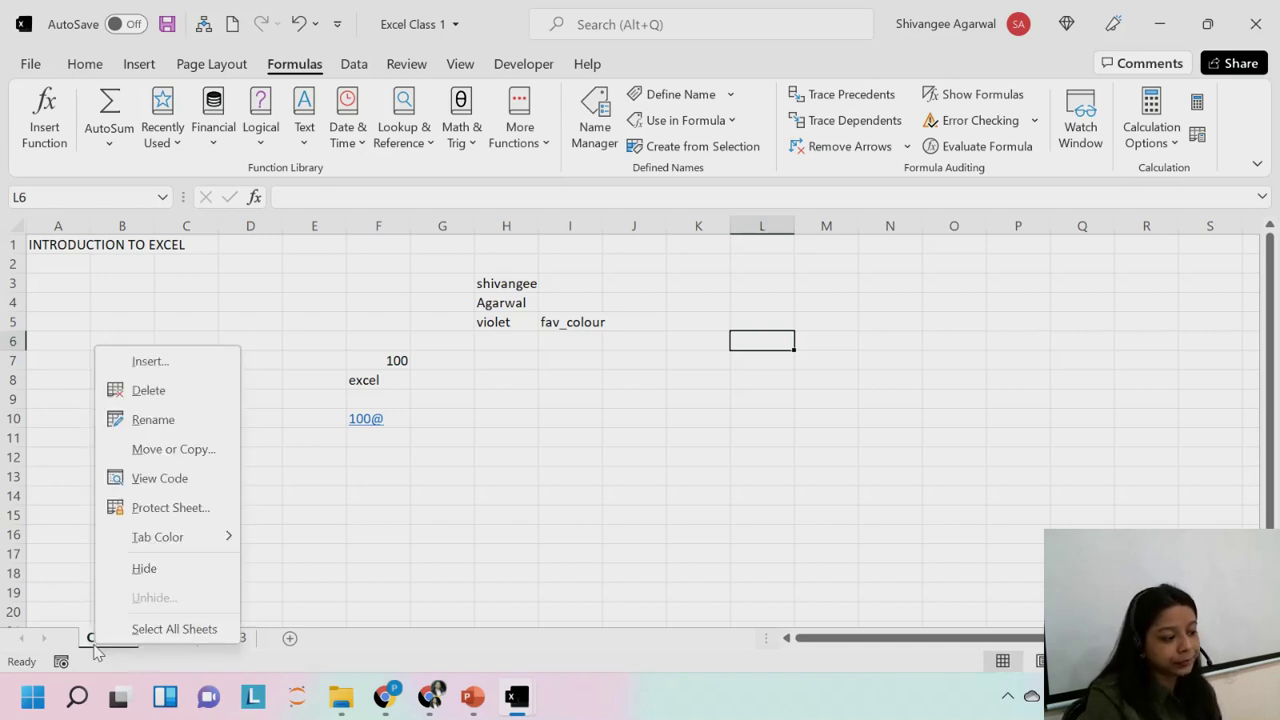
left_click(185, 451)
left_click_drag(166, 342, 557, 210)
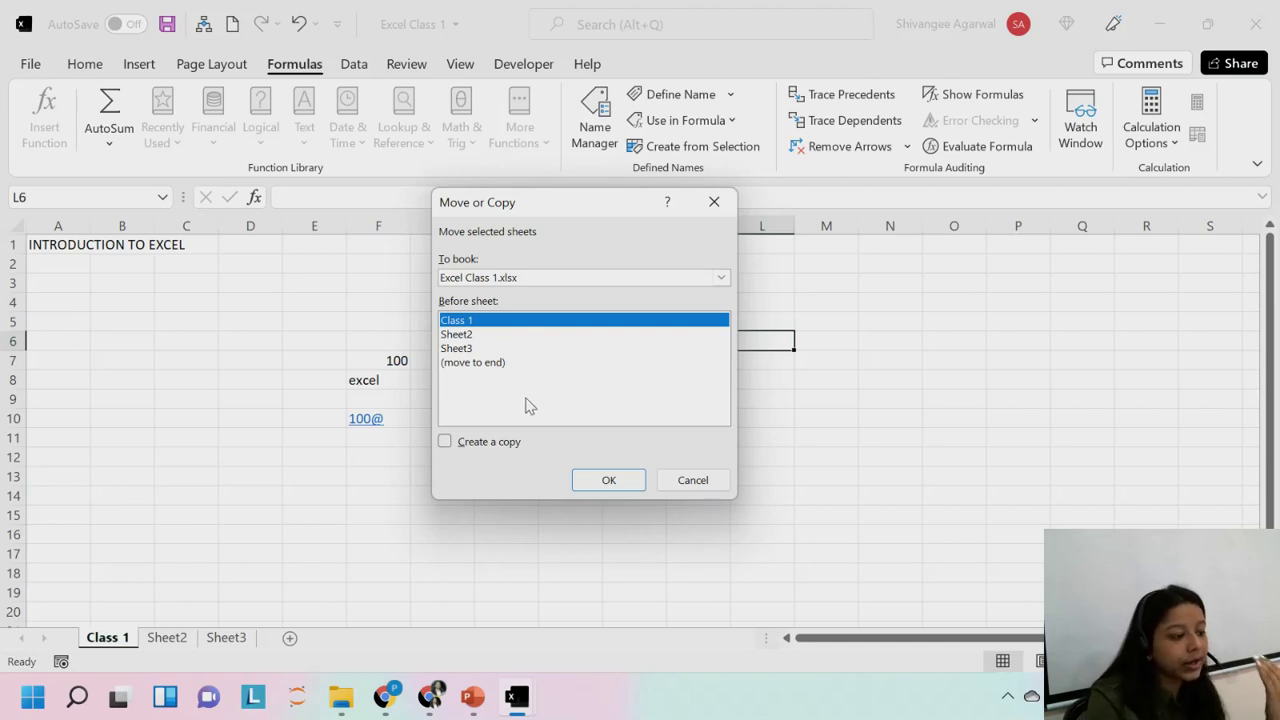
left_click(464, 365)
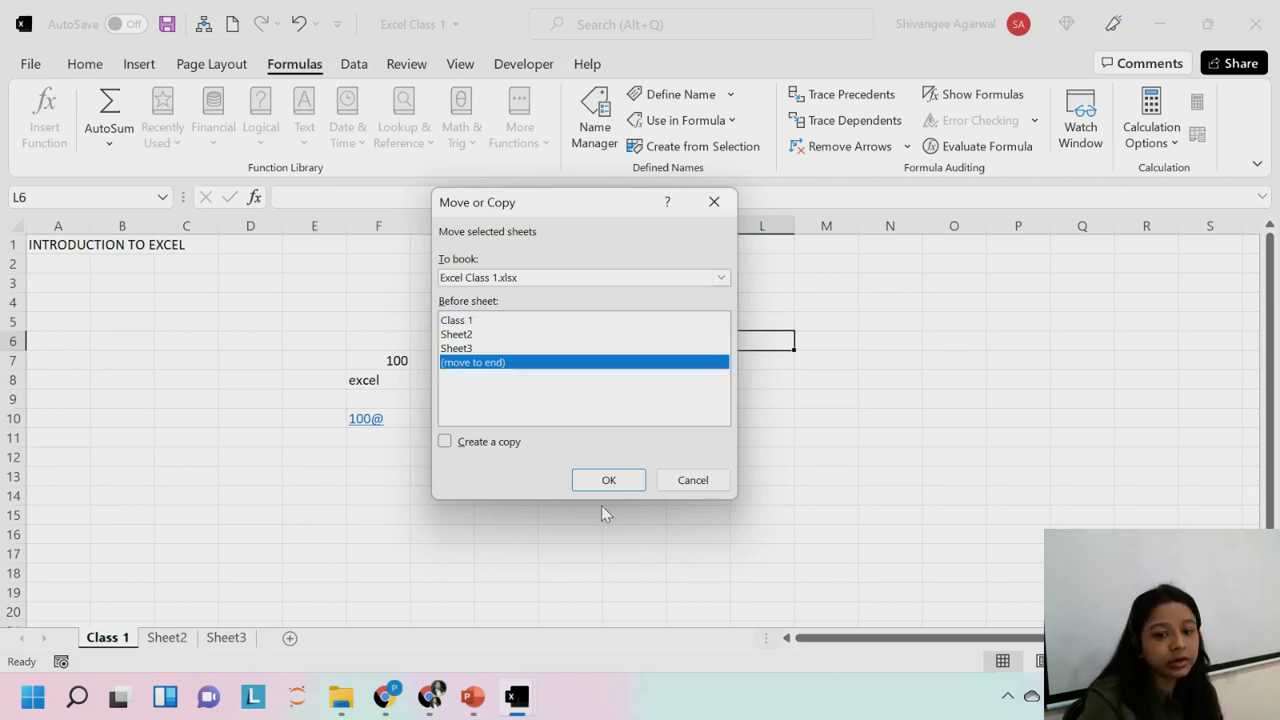
left_click(466, 350)
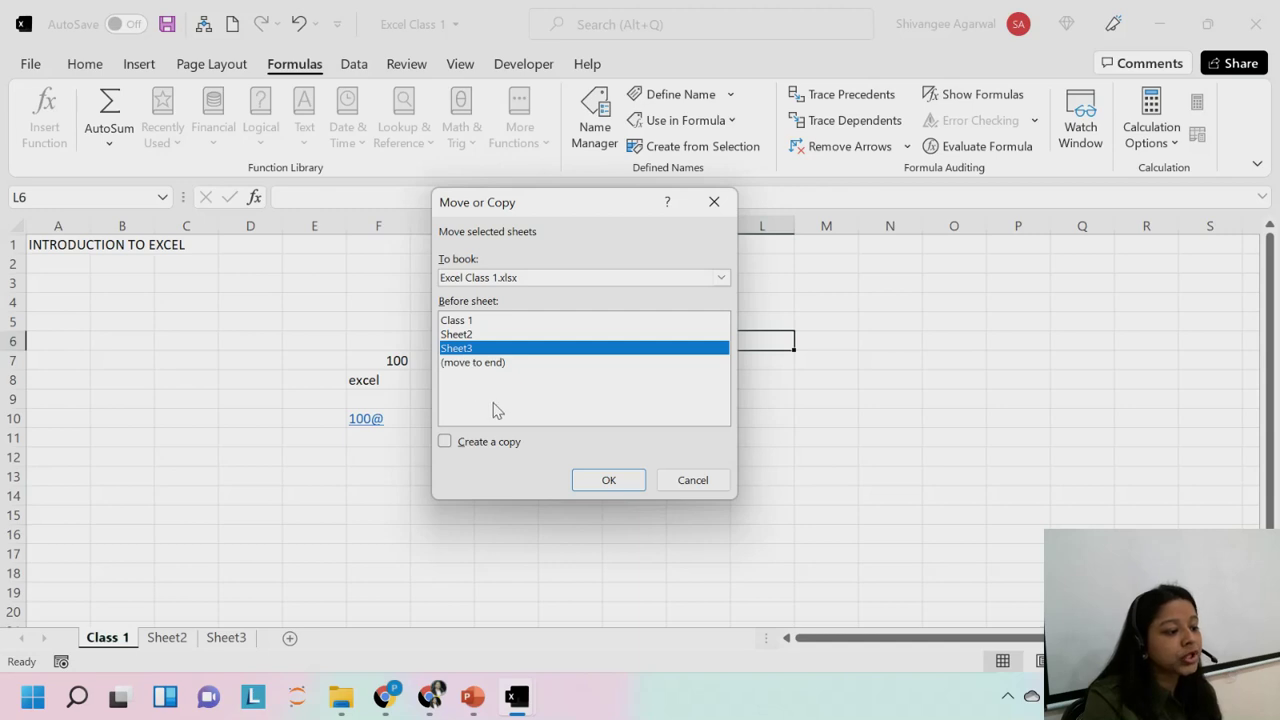
left_click(465, 337)
left_click(466, 348)
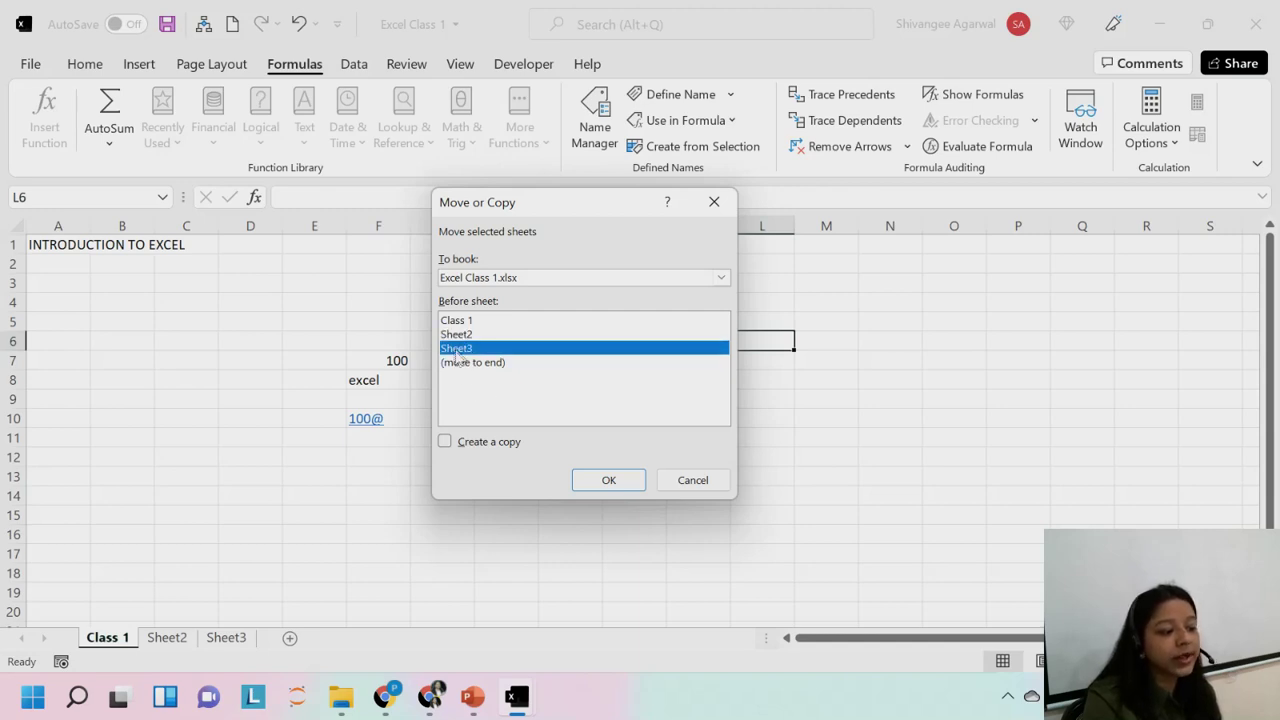
left_click(464, 363)
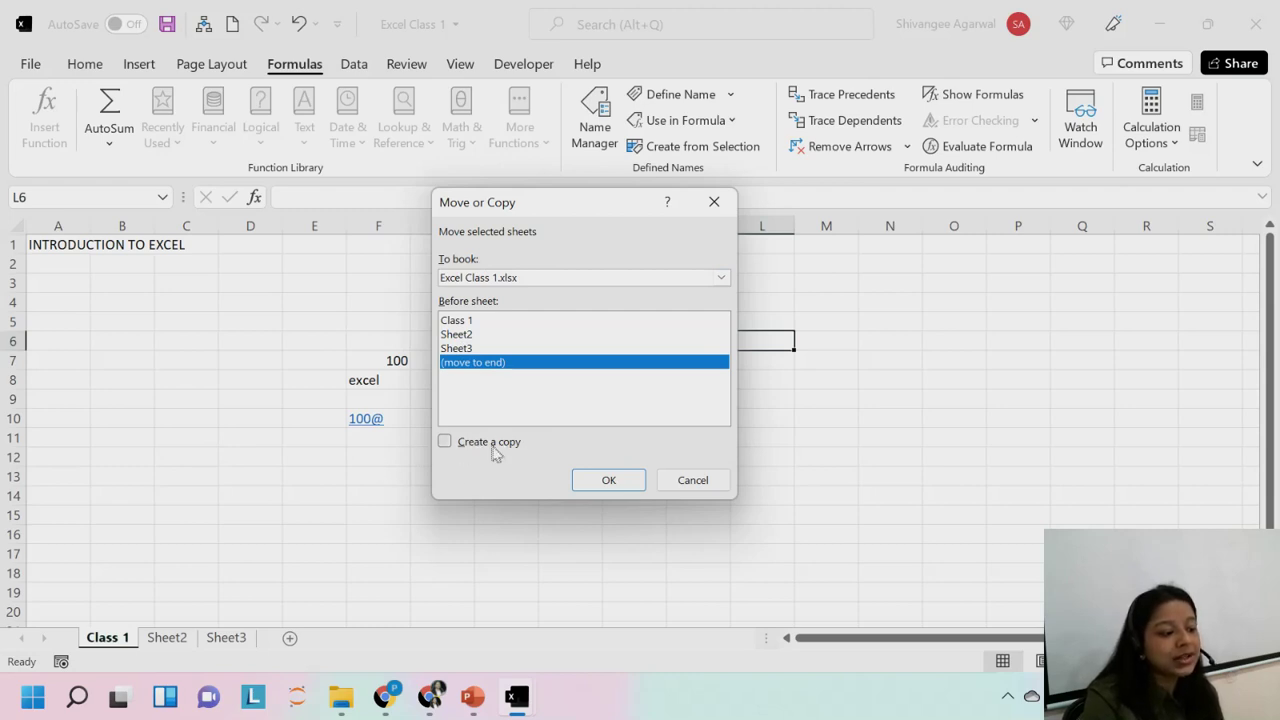
left_click(444, 442)
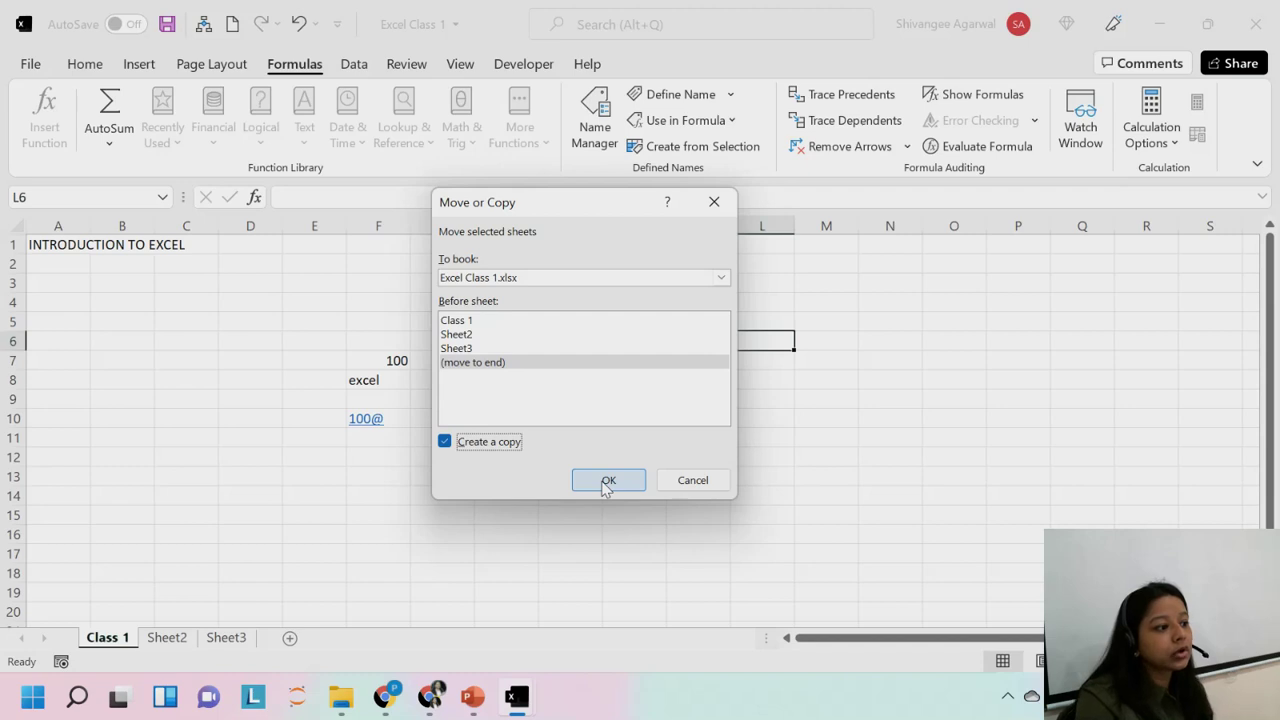
left_click(607, 481)
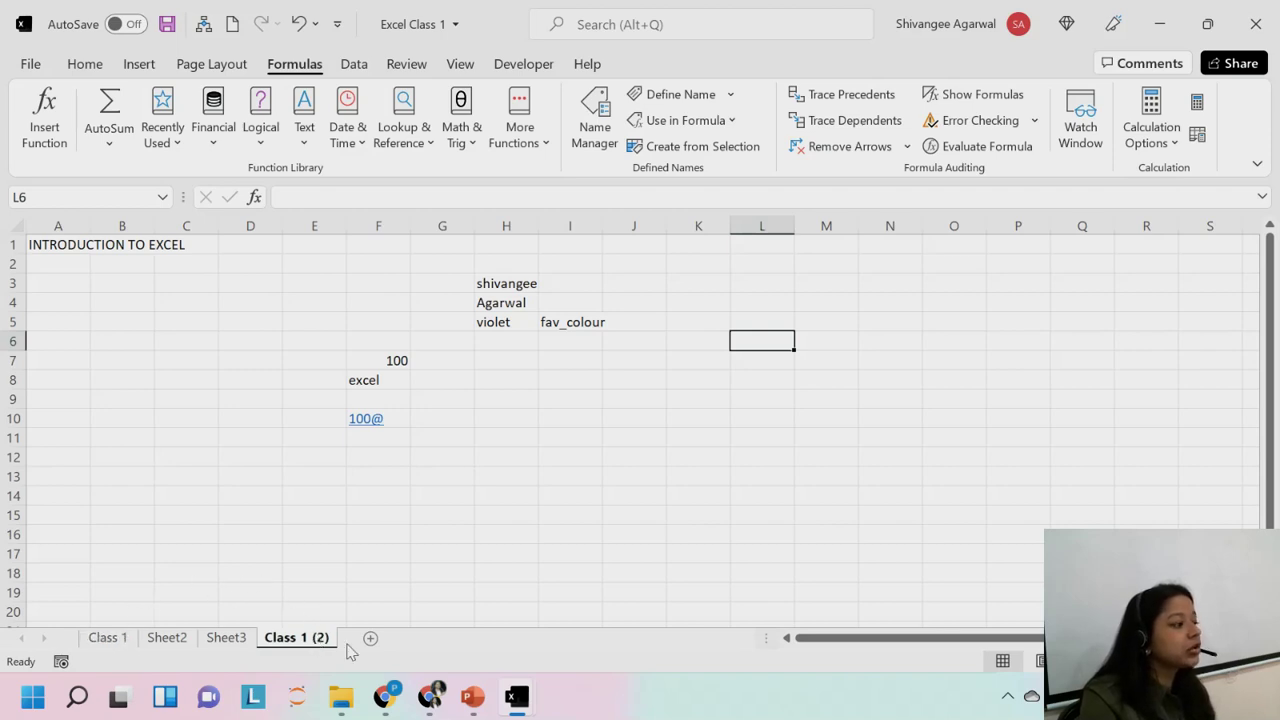
Rename the new Class 1 (2) sheet to duplicate.
double_click(300, 642)
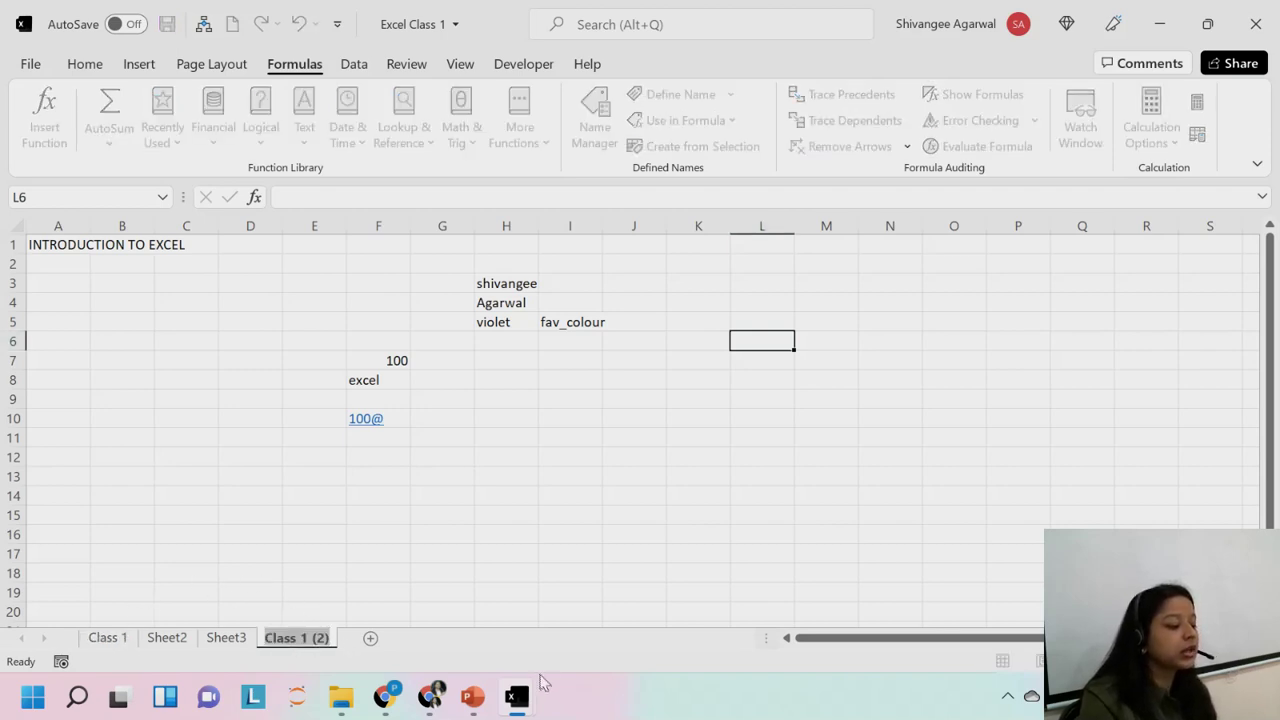
type("dupl")
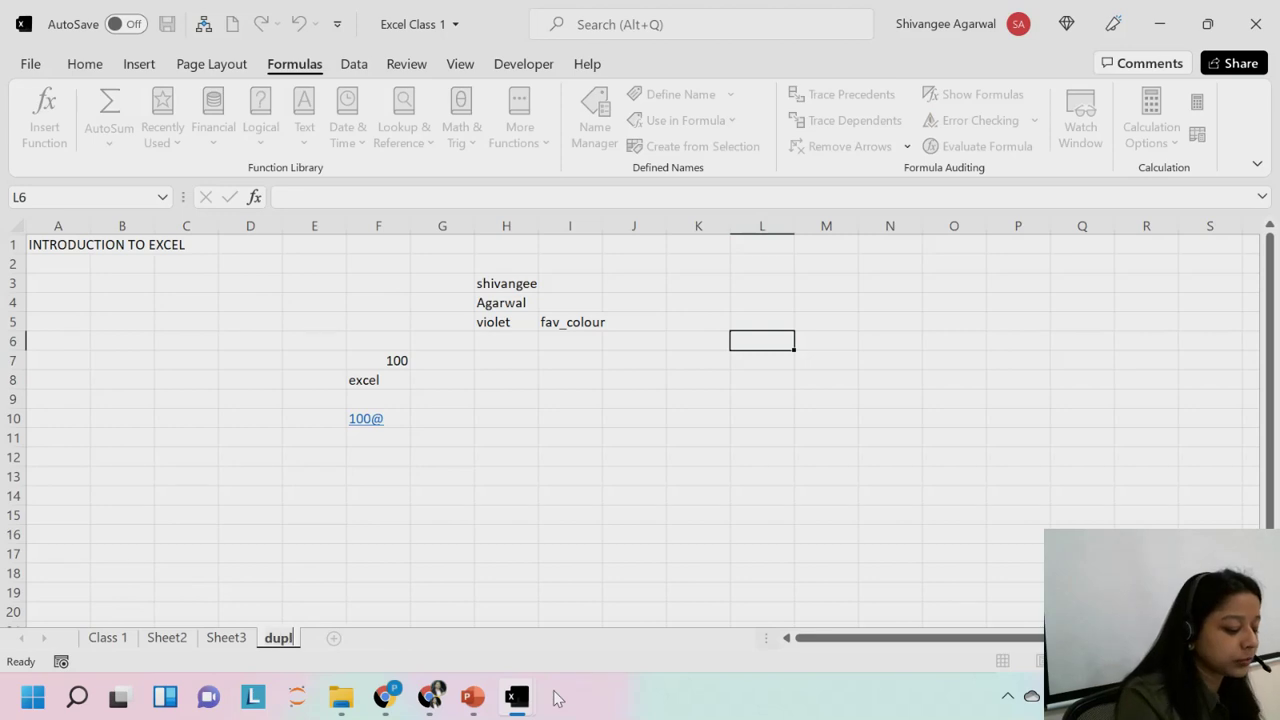
type("icate")
key("Return")
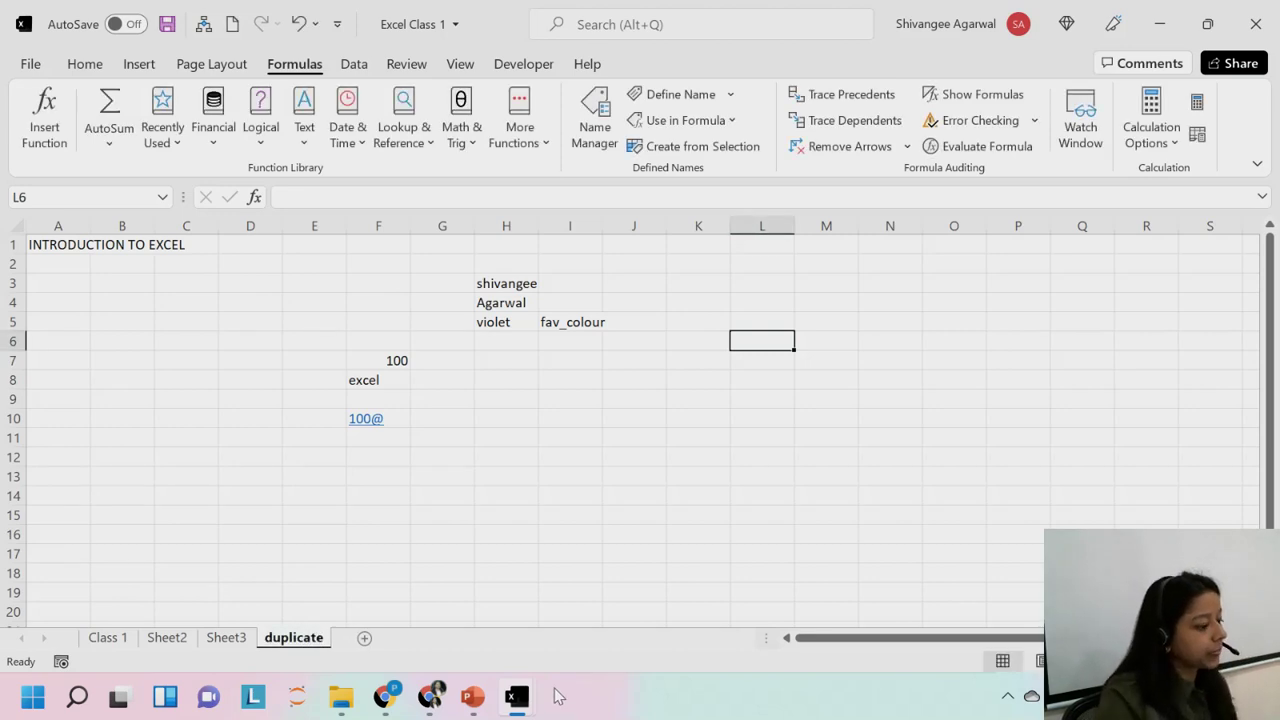
right_click(98, 641)
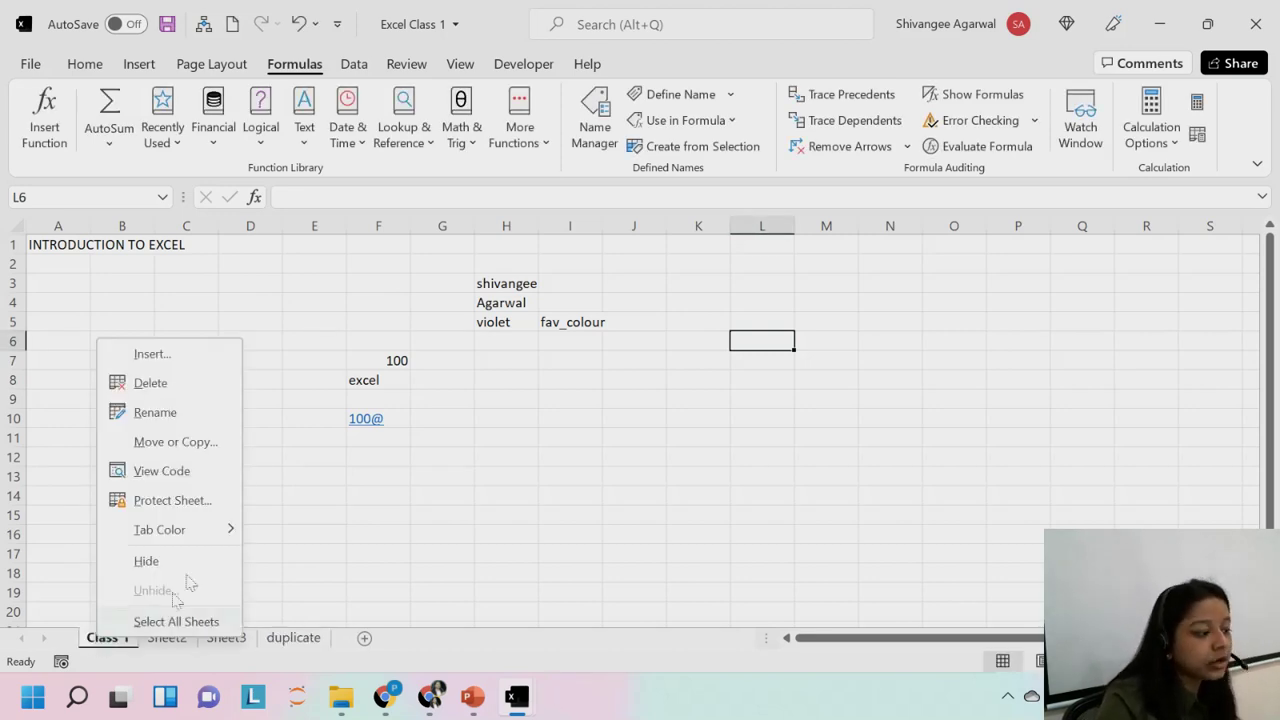
left_click(175, 442)
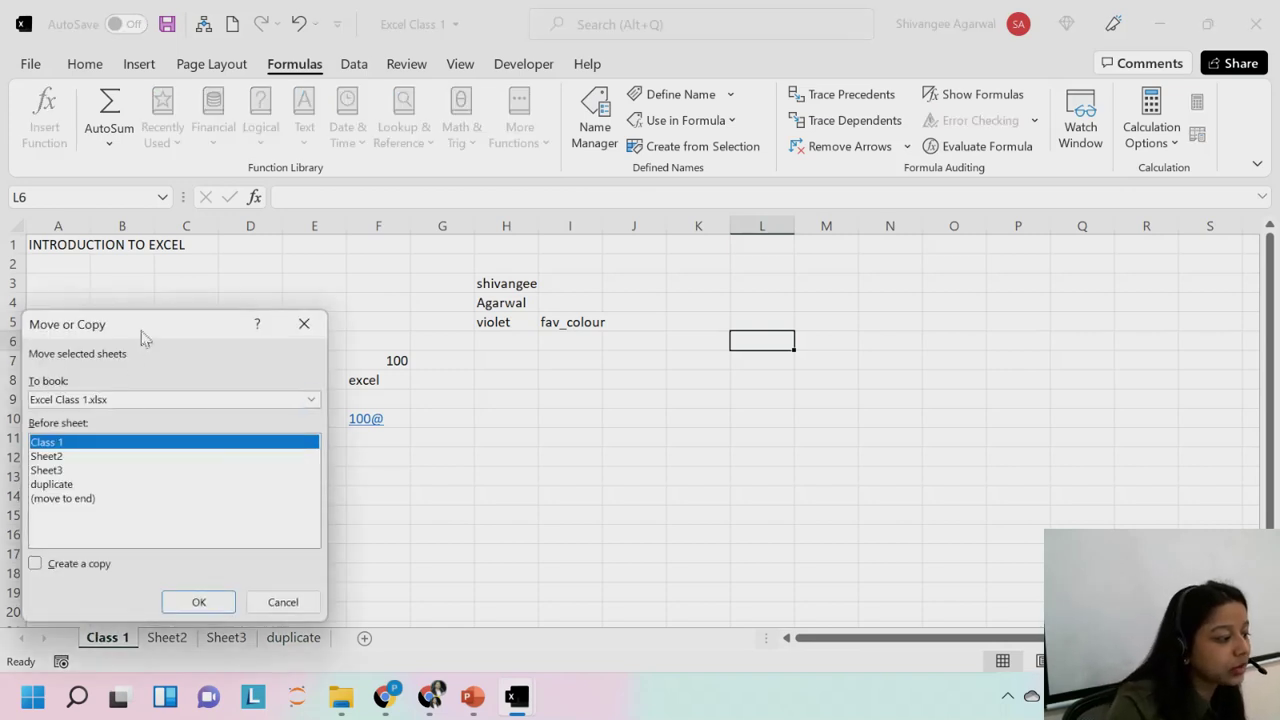
left_click_drag(143, 330, 661, 136)
left_click(571, 265)
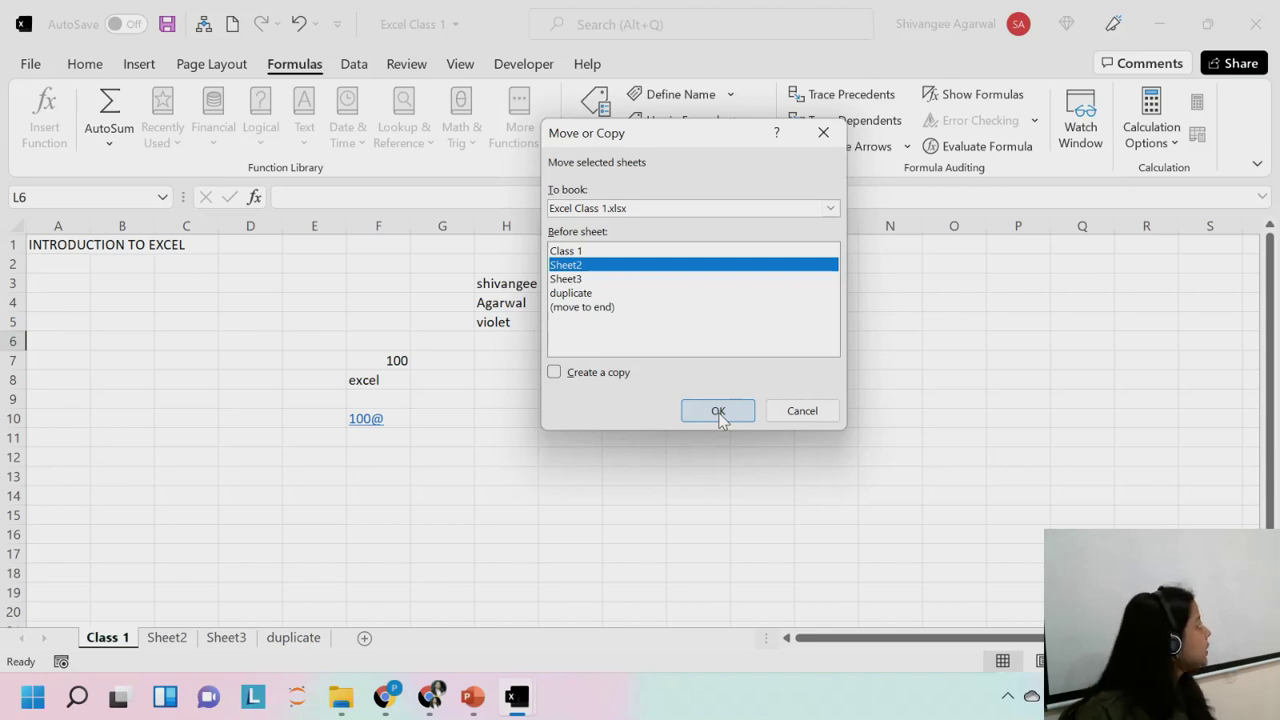
left_click(803, 411)
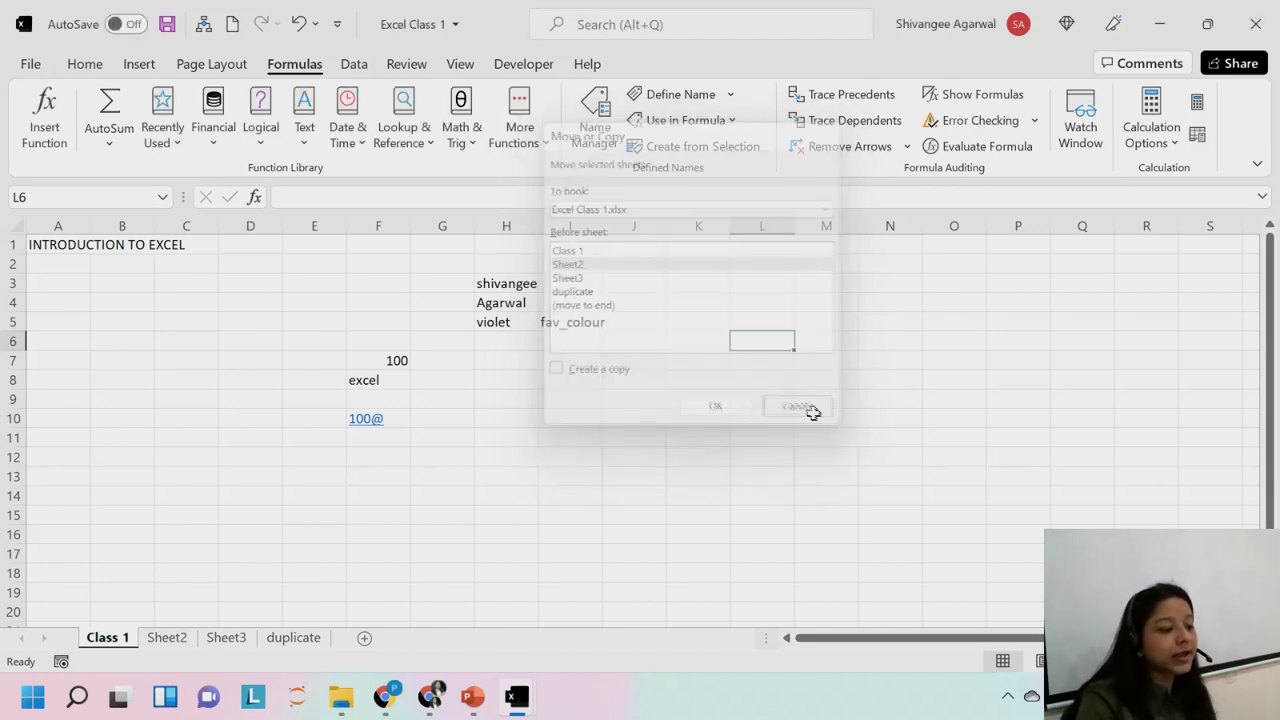
left_click(523, 320)
left_click(523, 302)
left_click(523, 283)
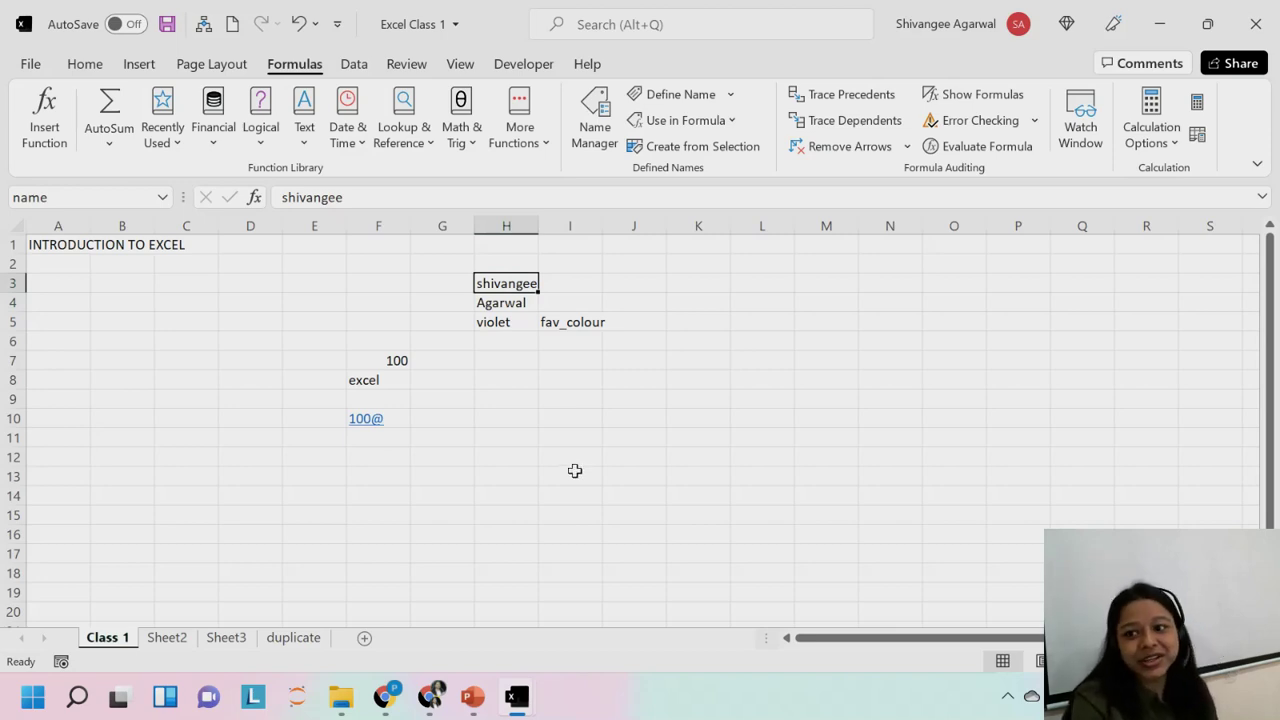
left_click(497, 320)
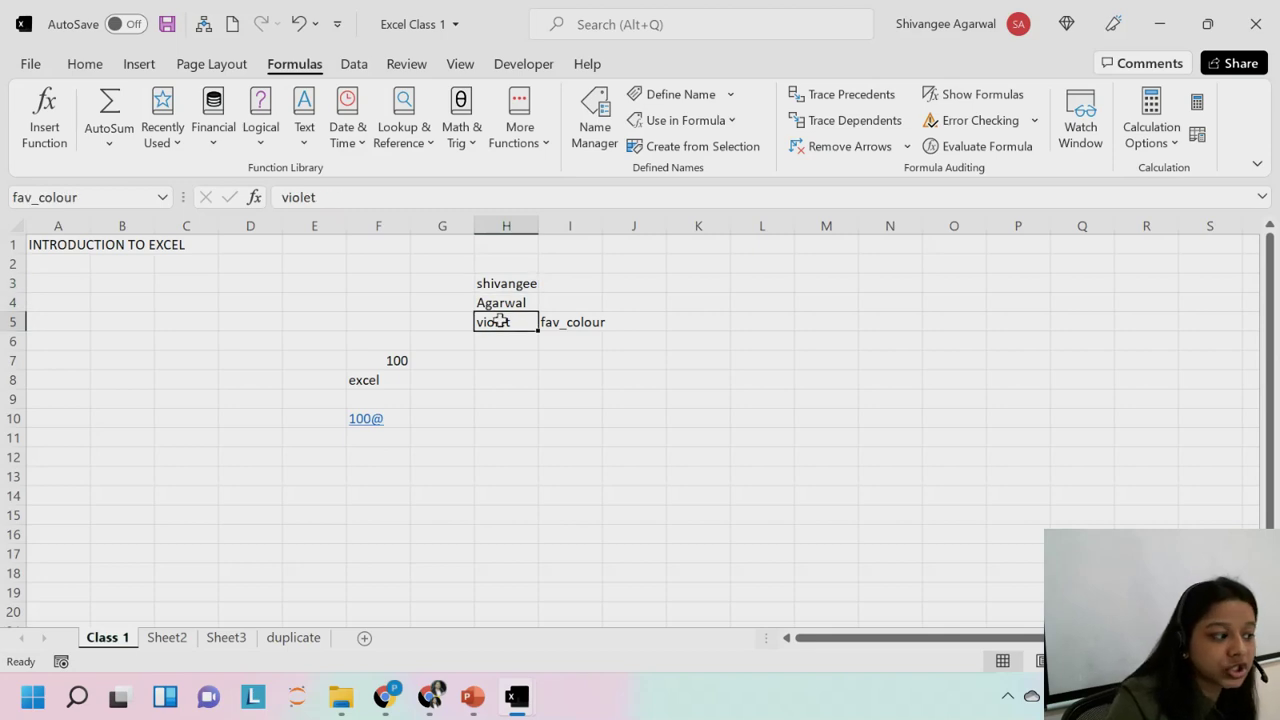
left_click(503, 305)
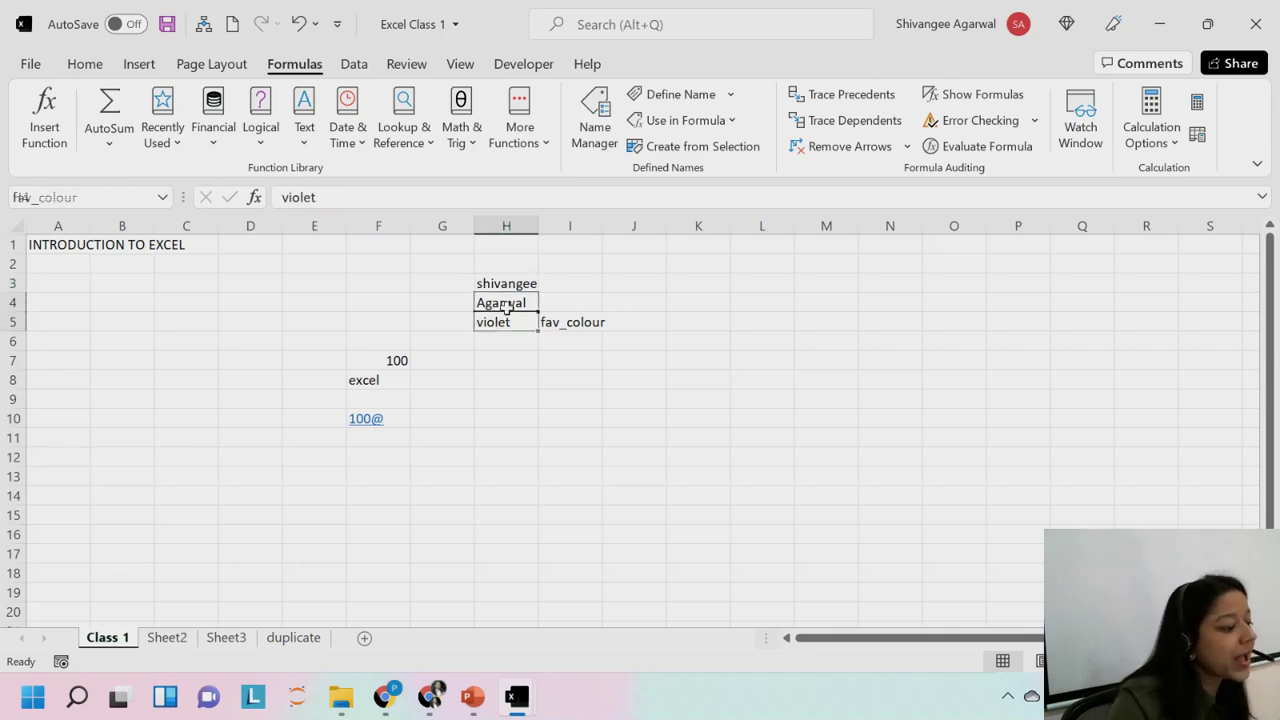
left_click(522, 283)
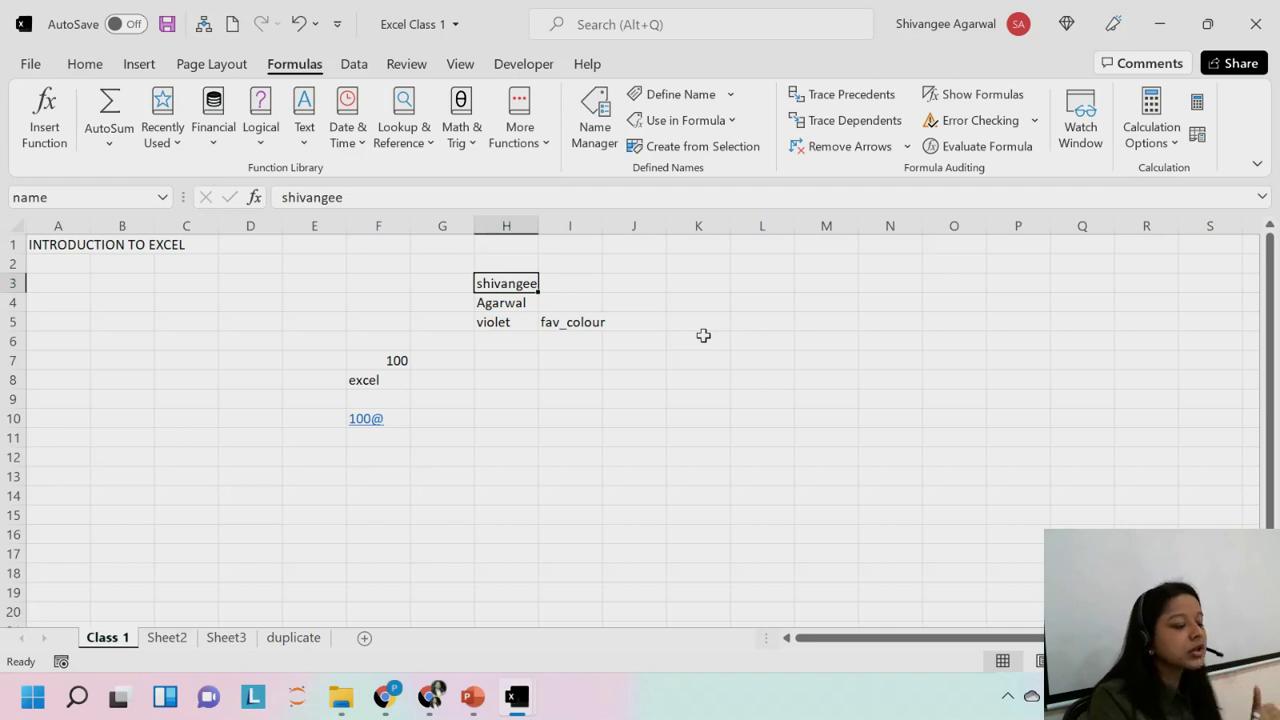
left_click(513, 303)
key("Down")
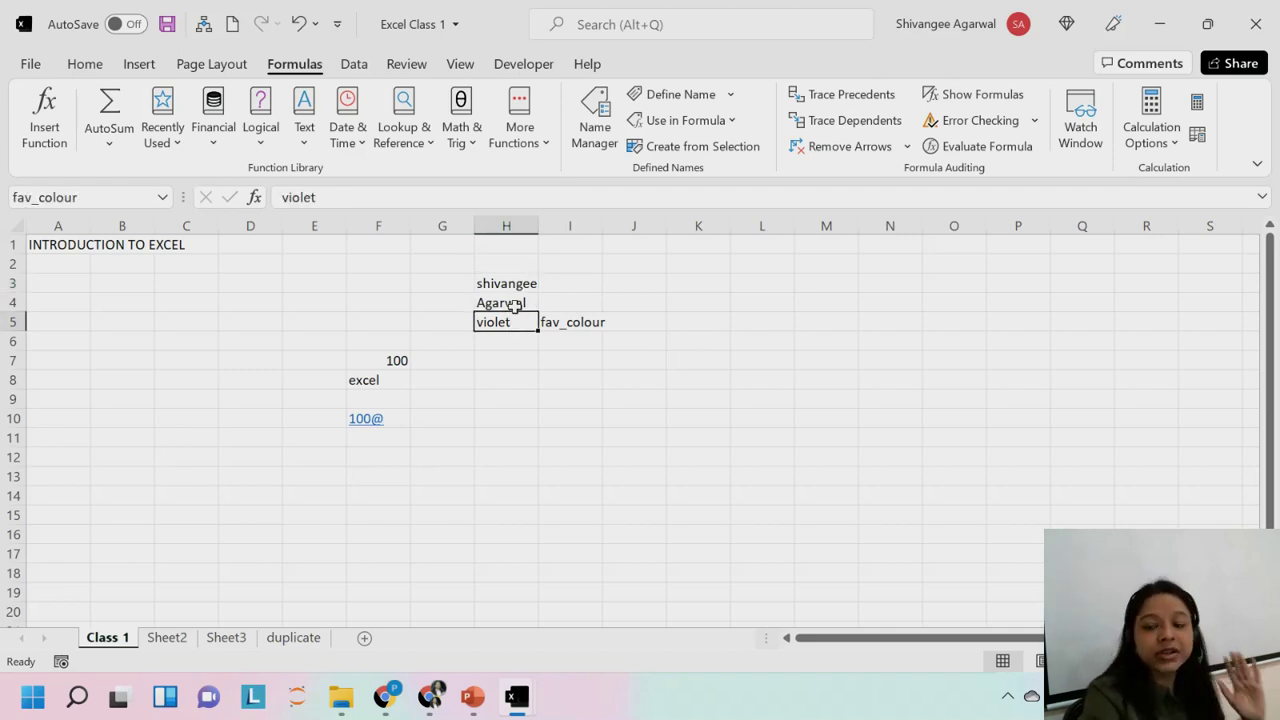
left_click(513, 307)
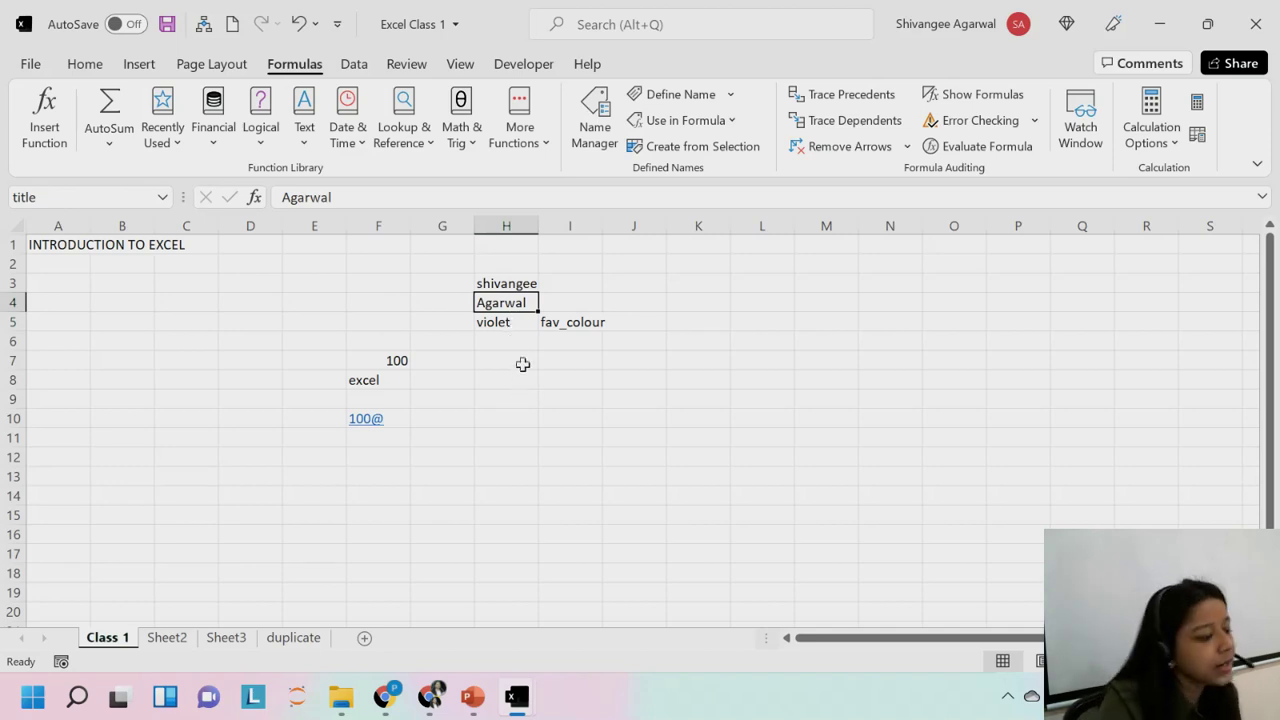
left_click(495, 320)
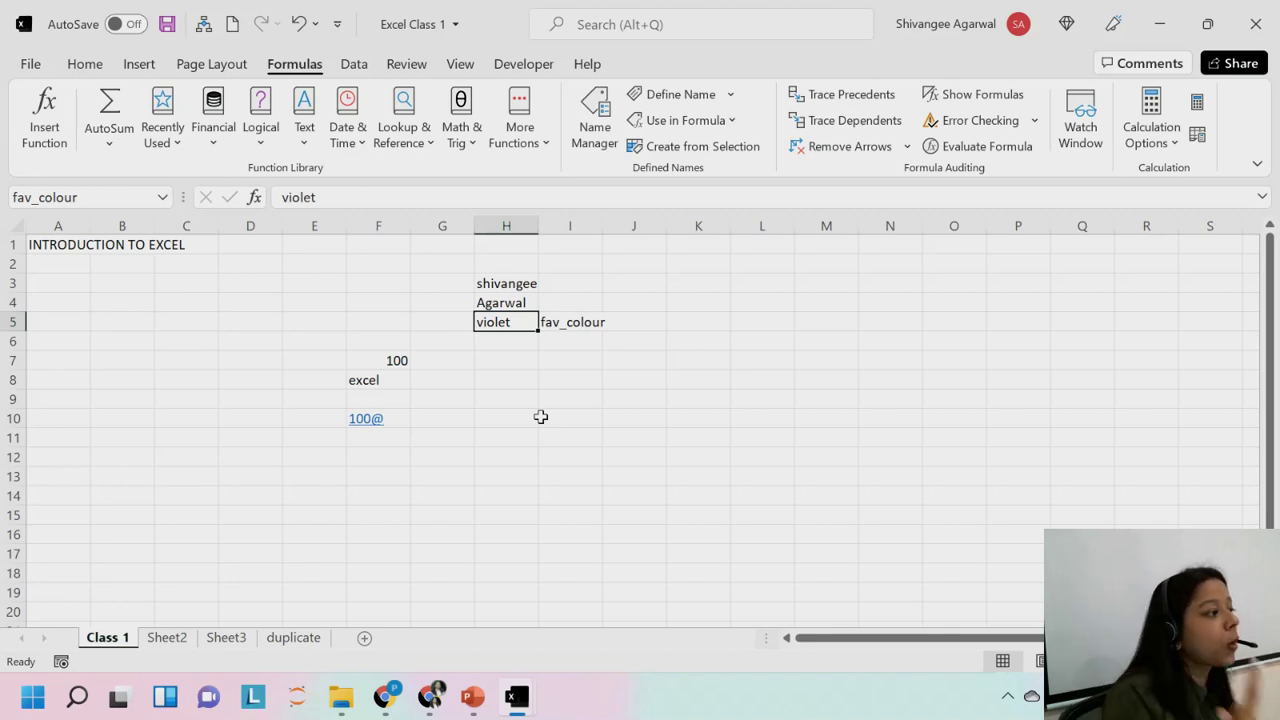
left_click(541, 417)
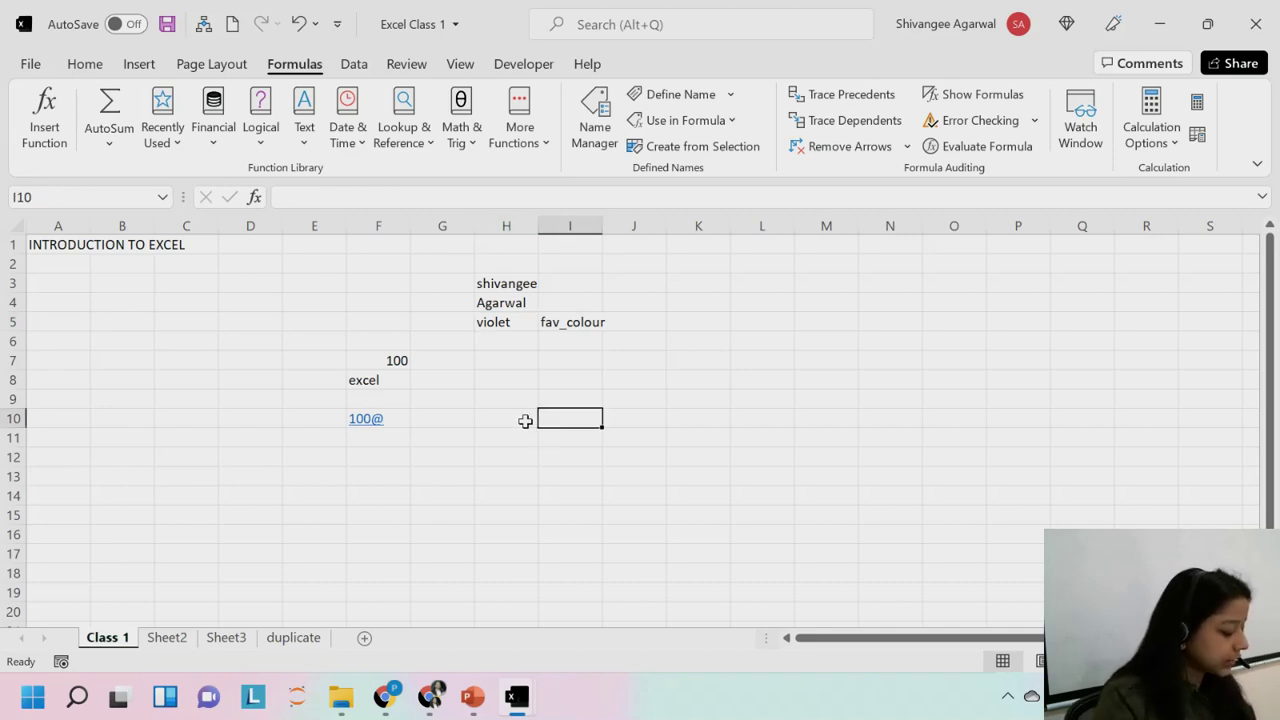
key("alt+e")
key("m")
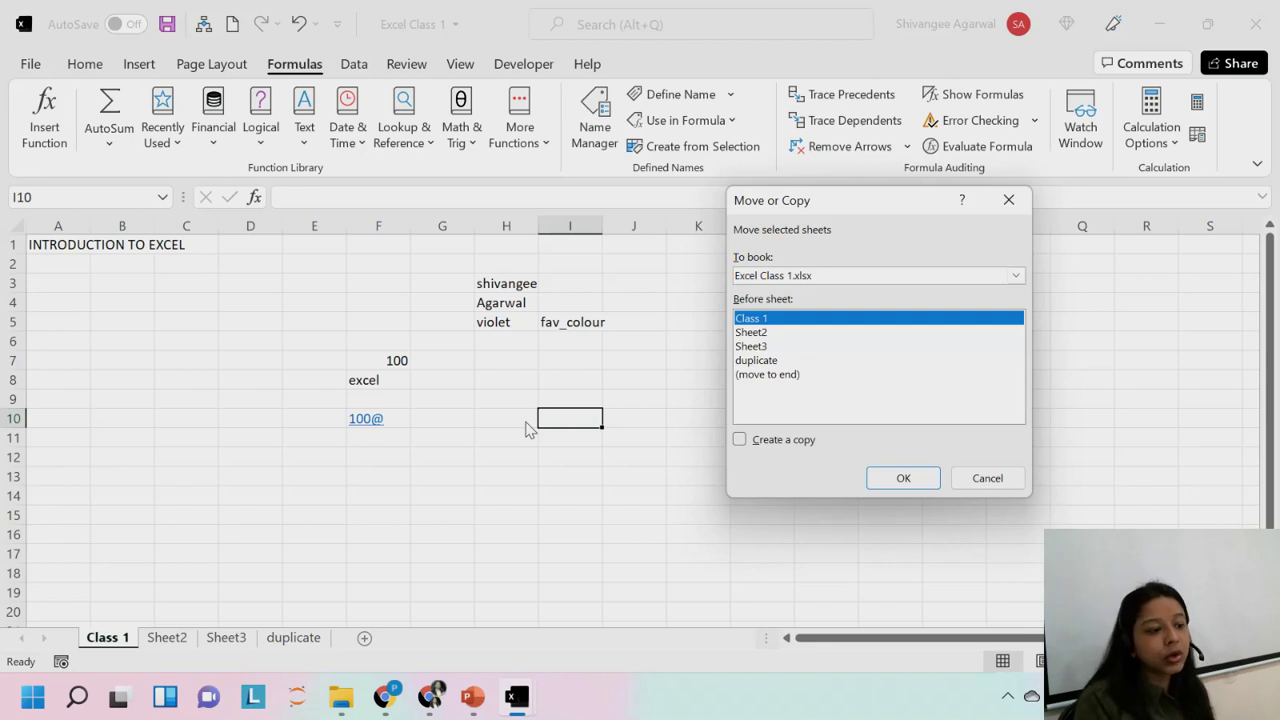
left_click(770, 440)
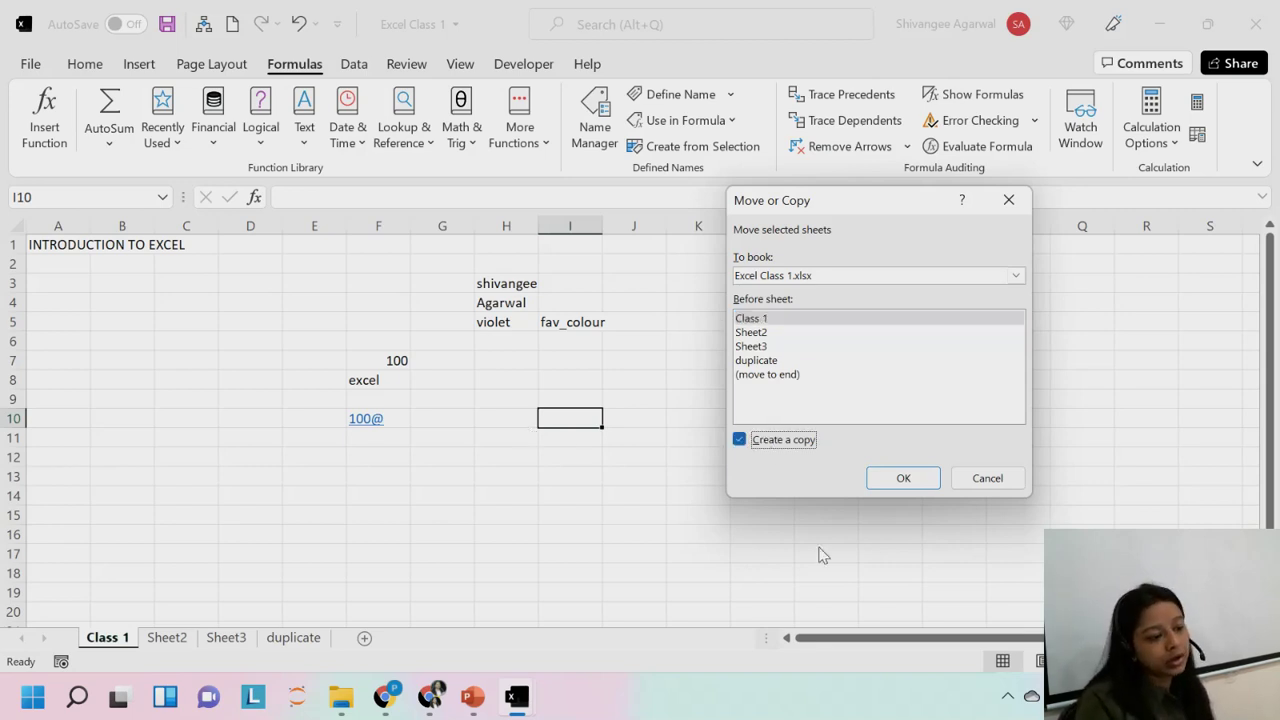
left_click(767, 362)
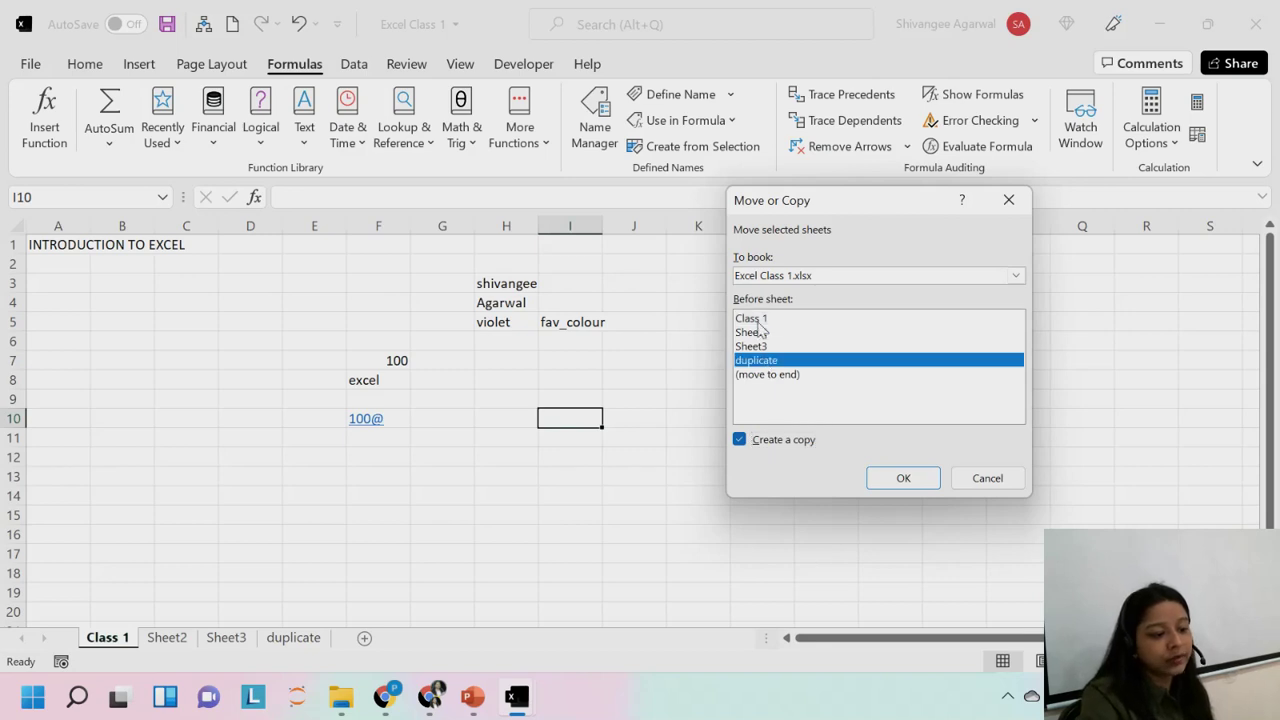
left_click(767, 348)
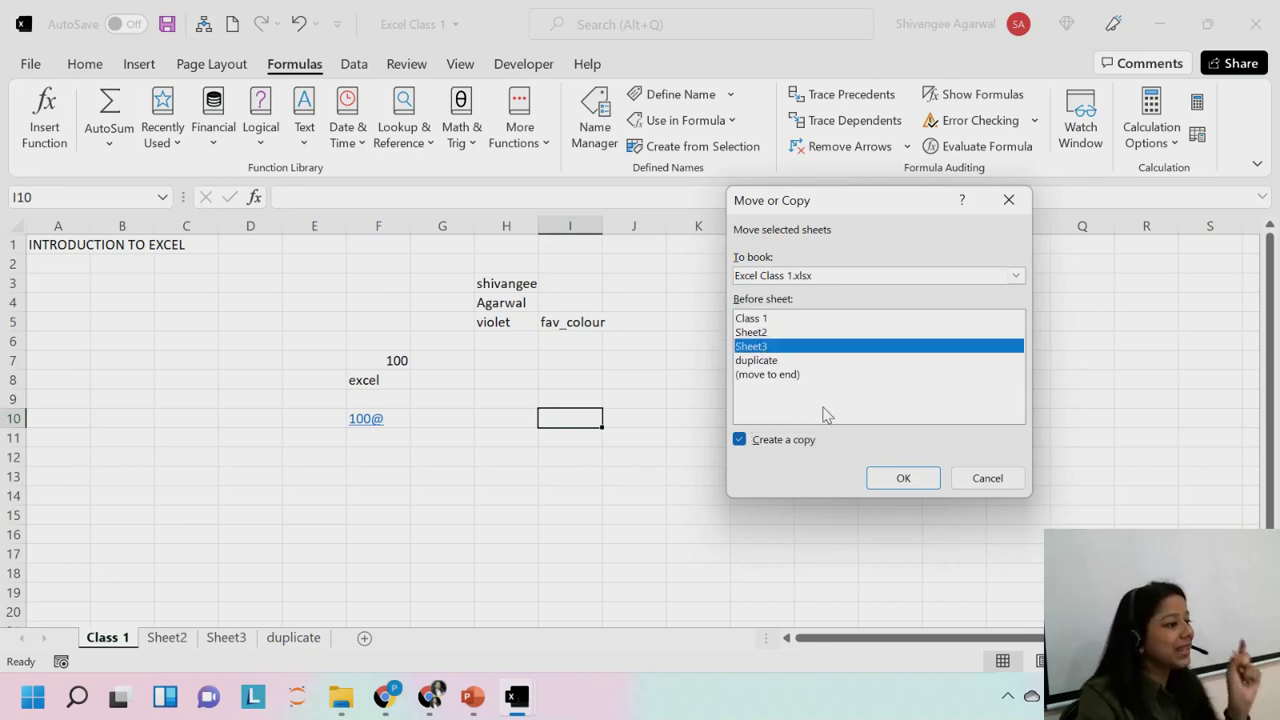
left_click(990, 478)
Type ALT E M in I10 and edit it to read ALT + E + M.
type("ALT E M")
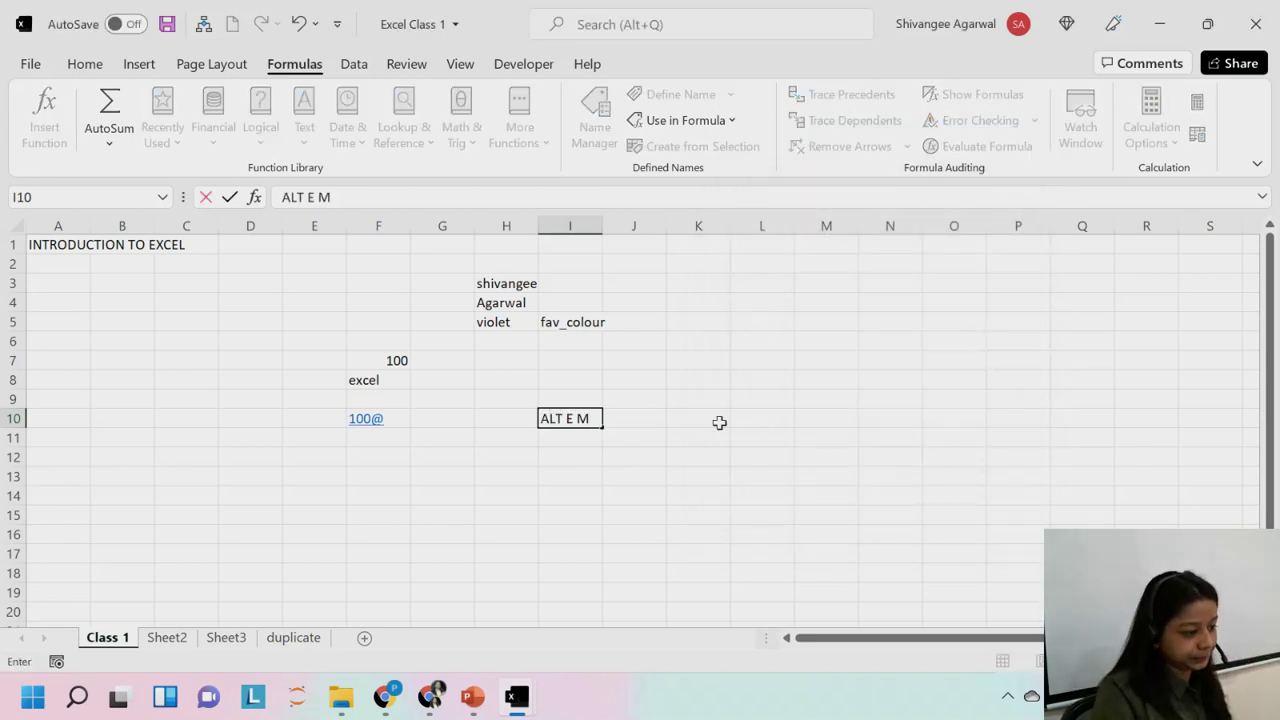
left_click(308, 200)
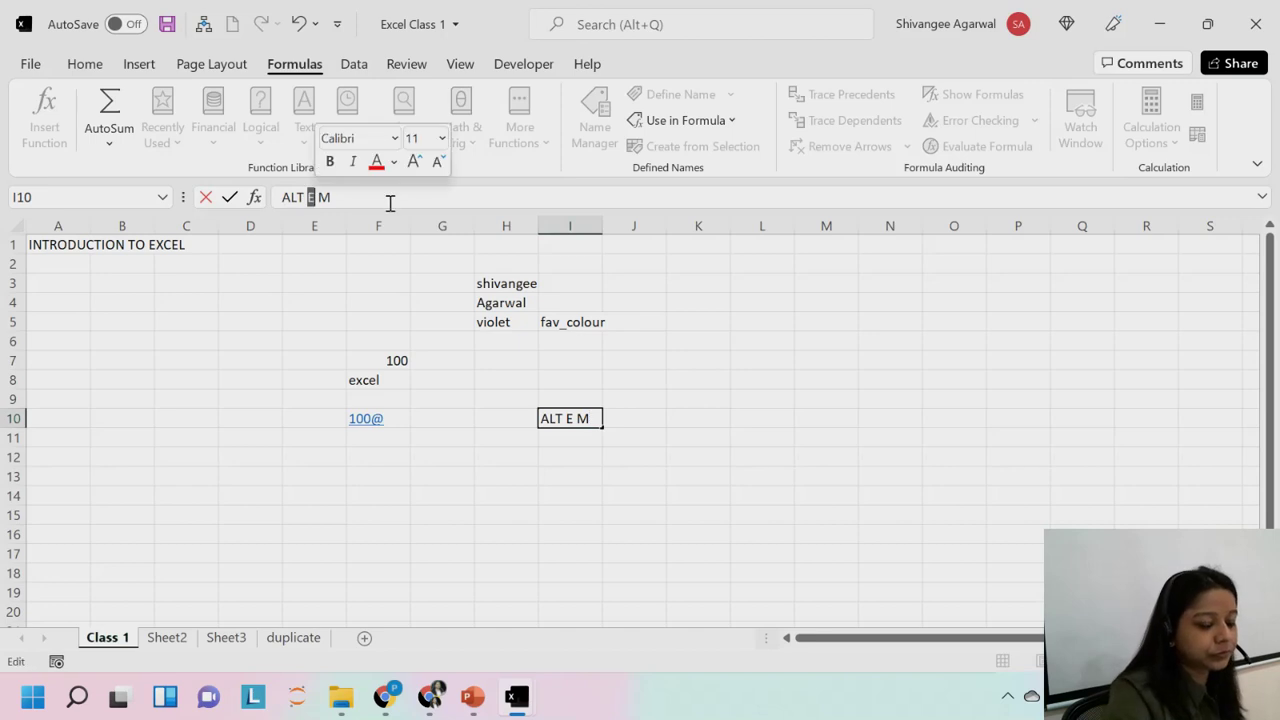
type("+")
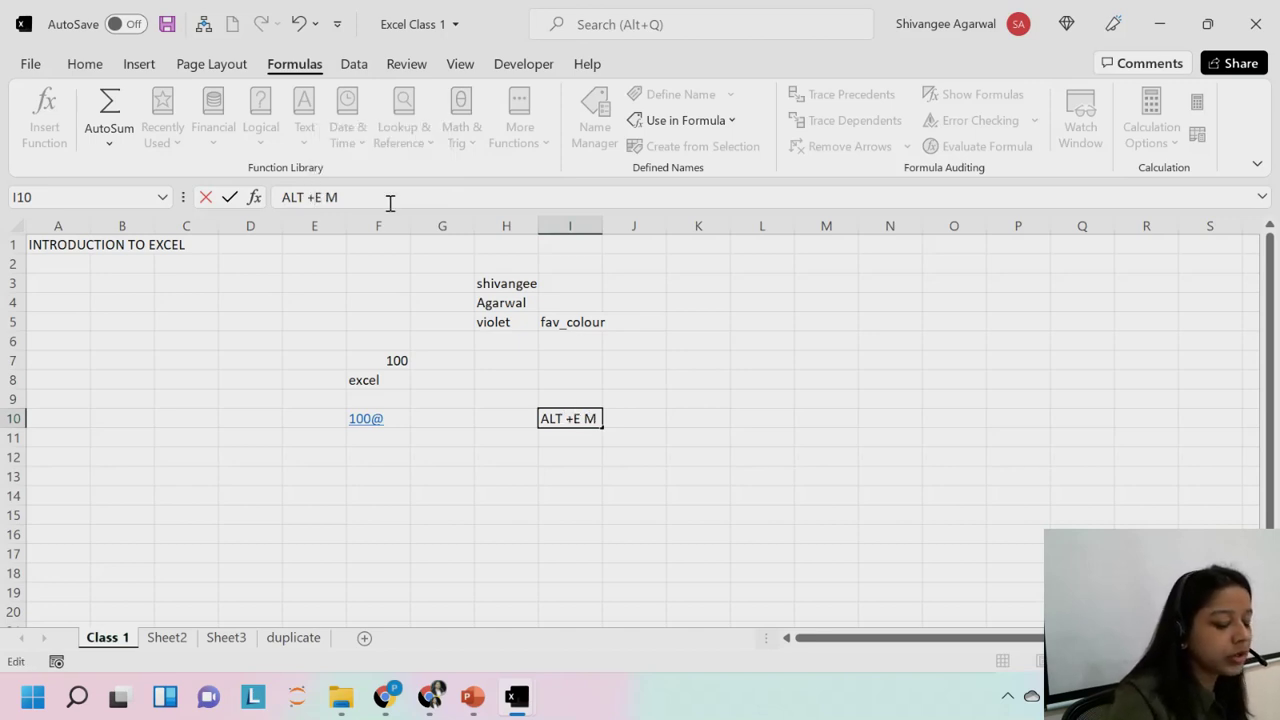
key("Right")
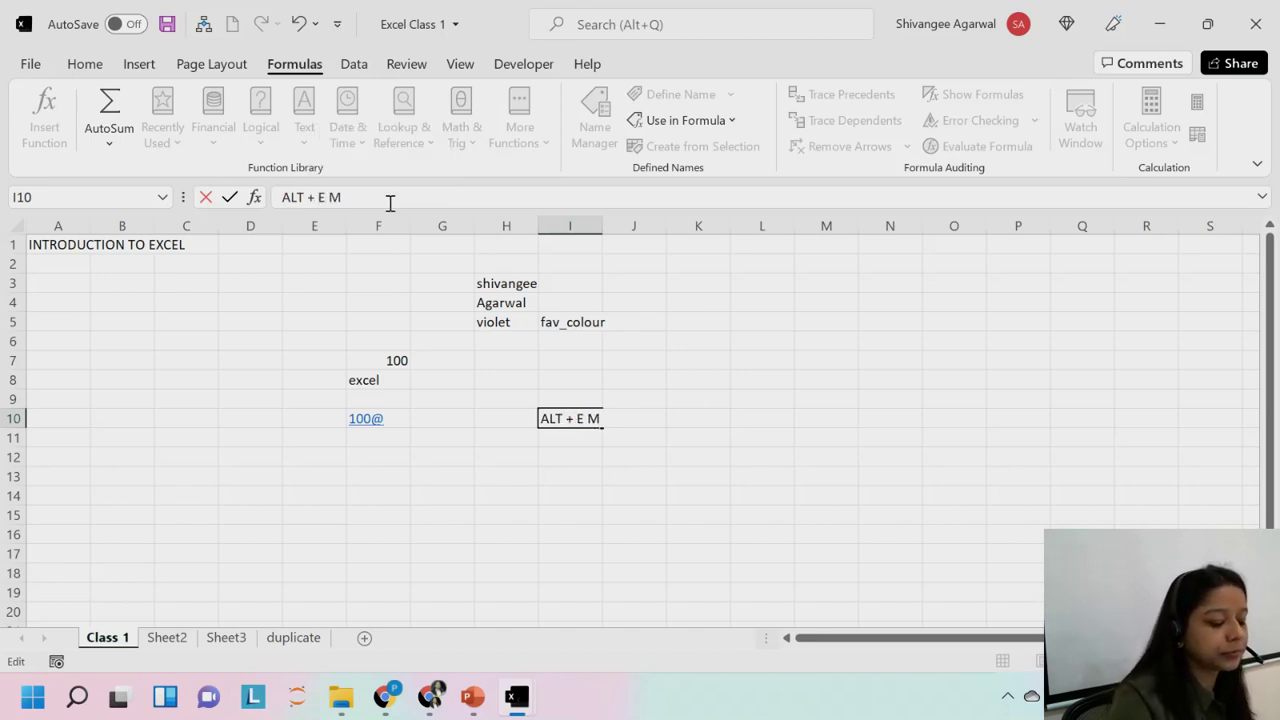
type("+")
key("Right")
key("Return")
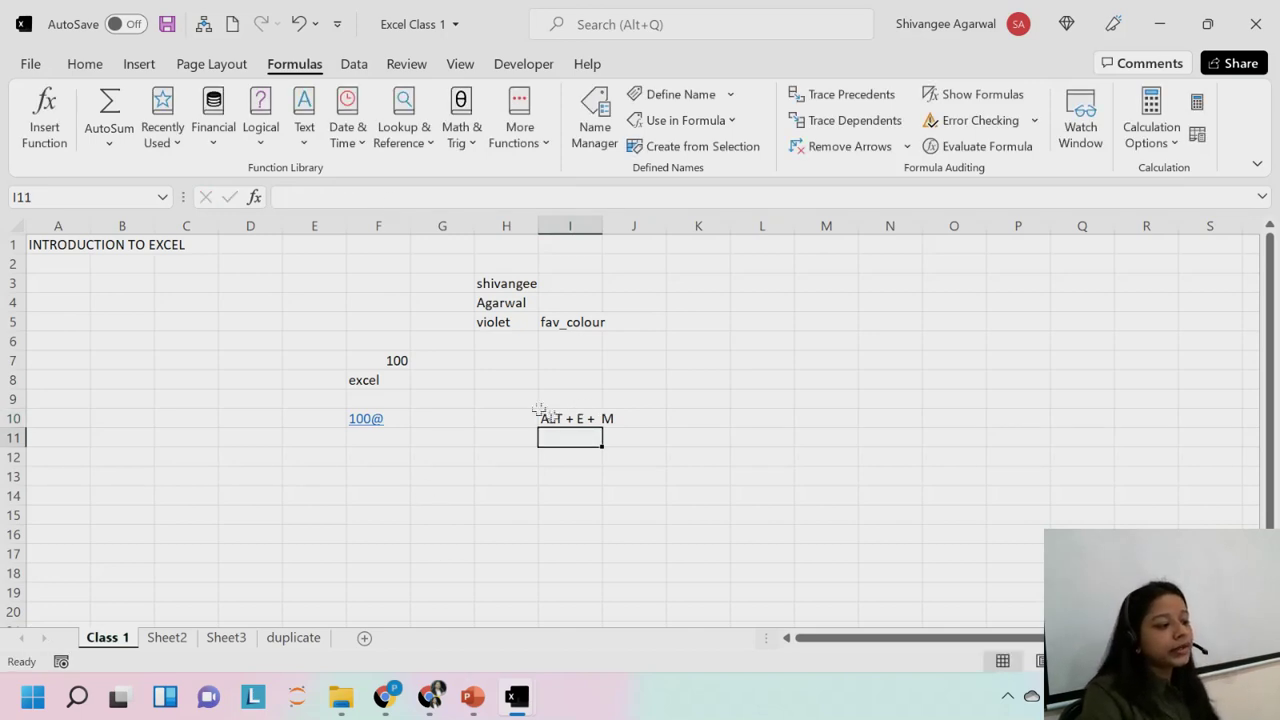
left_click(100, 62)
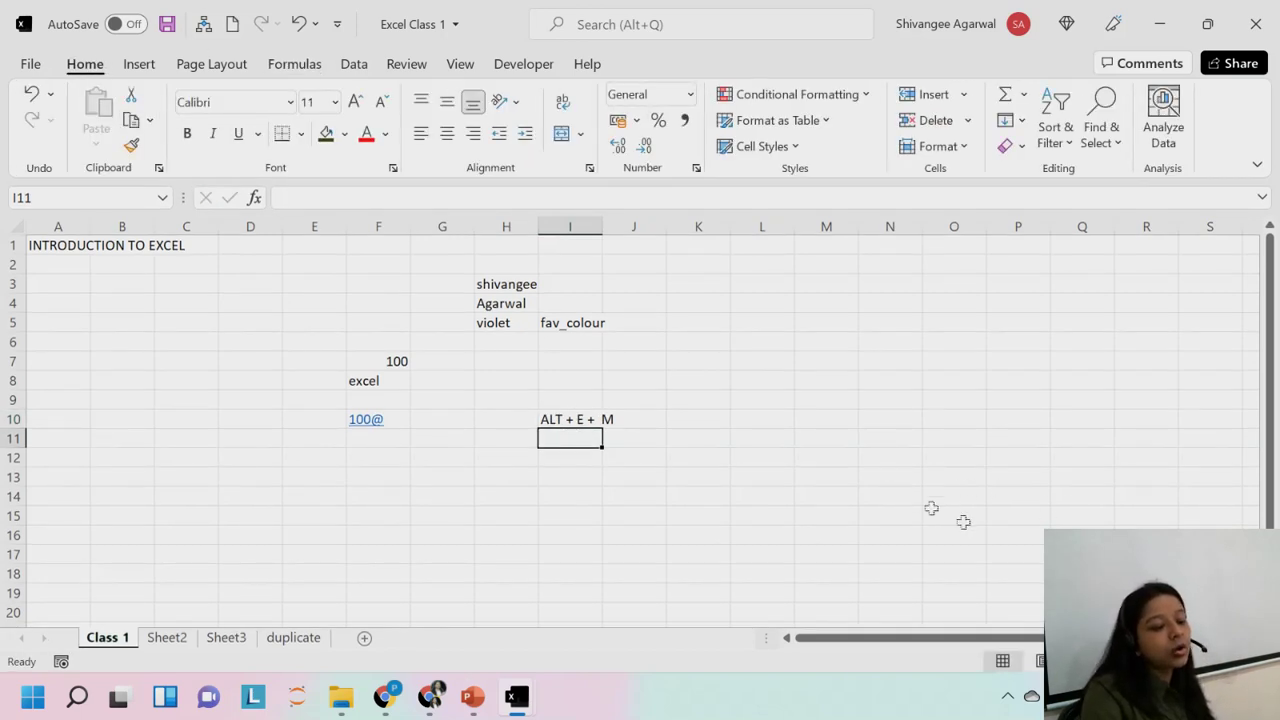
Zoom in on the sheet with the status-bar zoom control.
left_click(1268, 661)
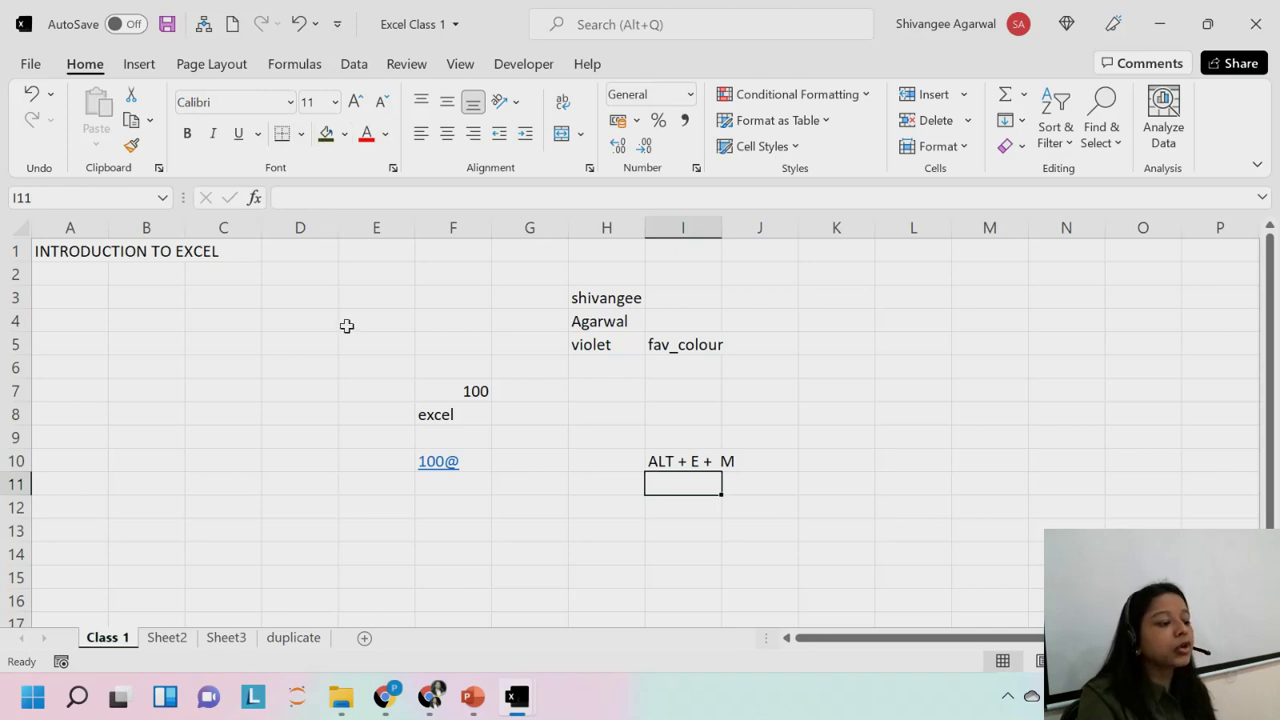
Apply Abadi font, size 12, bold, italic and underline to the violet cell H5.
left_click(603, 350)
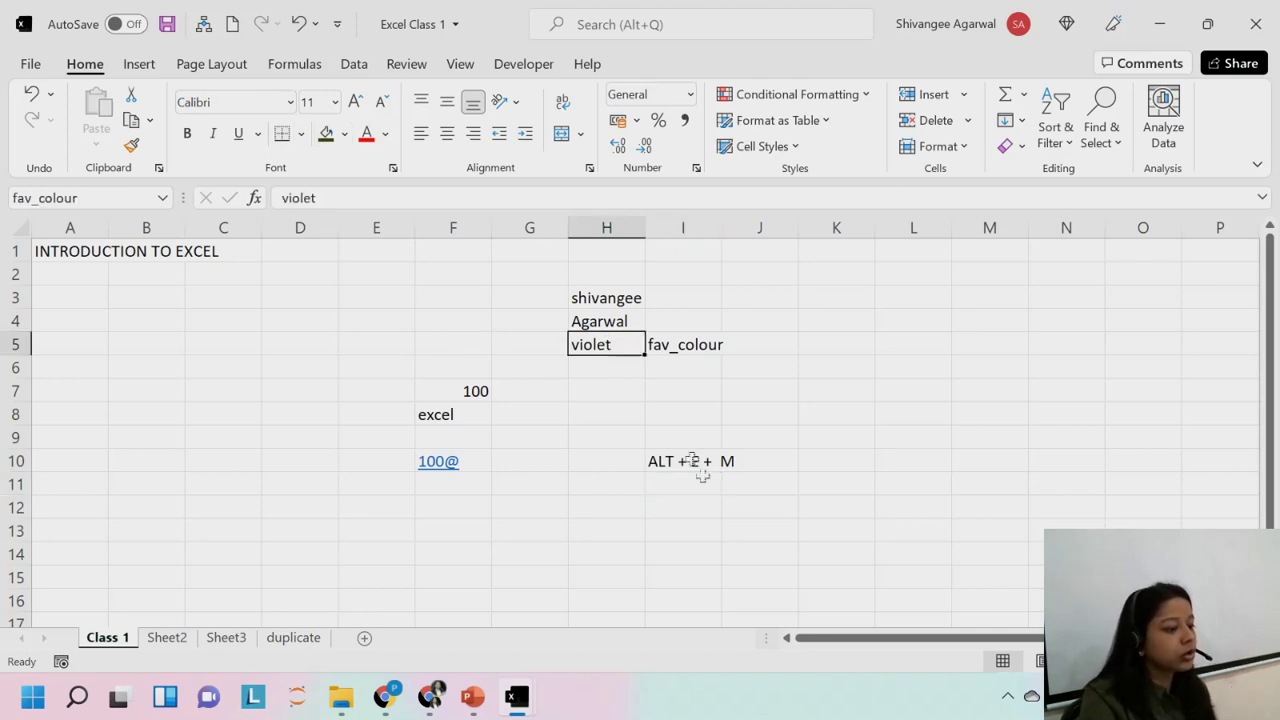
left_click(290, 102)
left_click(217, 246)
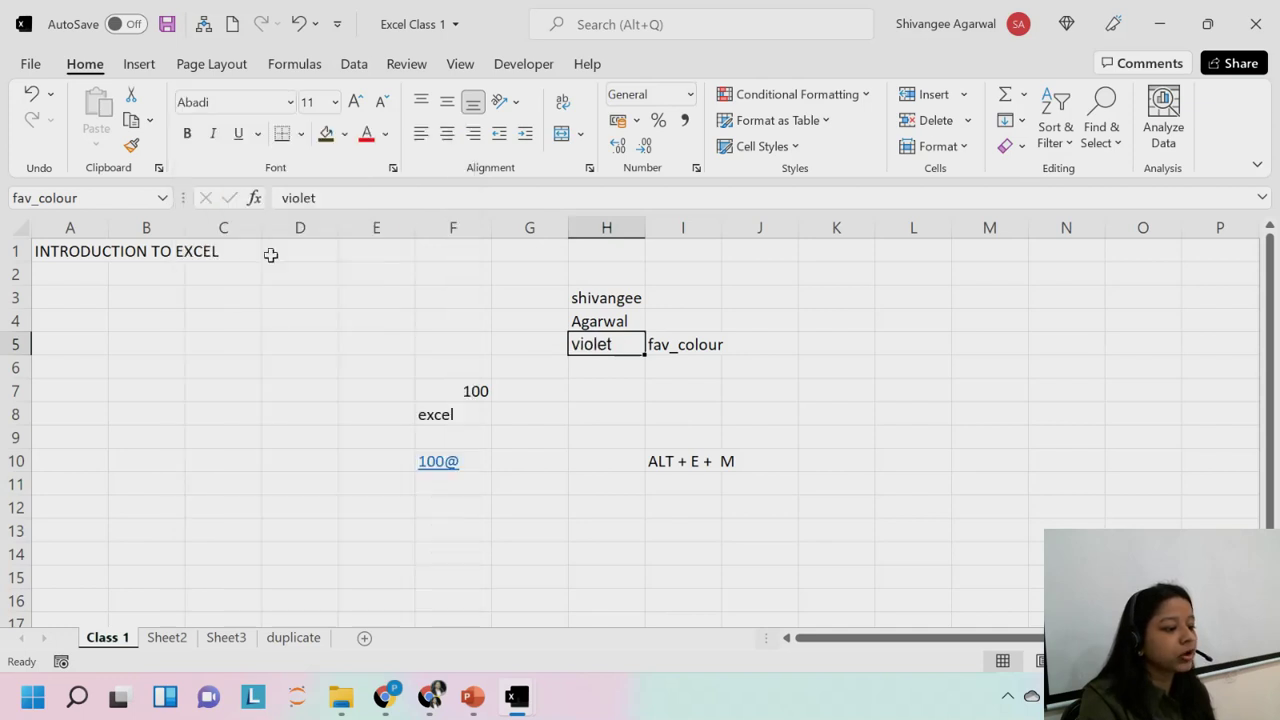
left_click(360, 104)
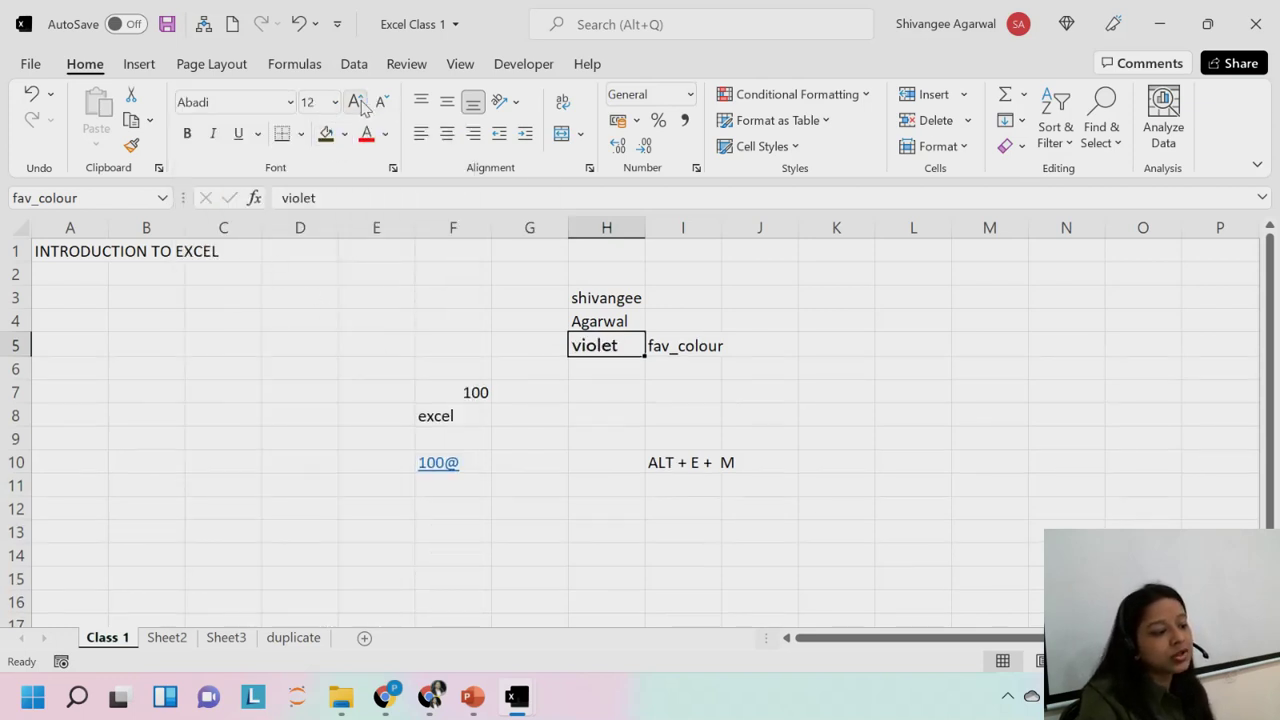
left_click(187, 134)
left_click(213, 134)
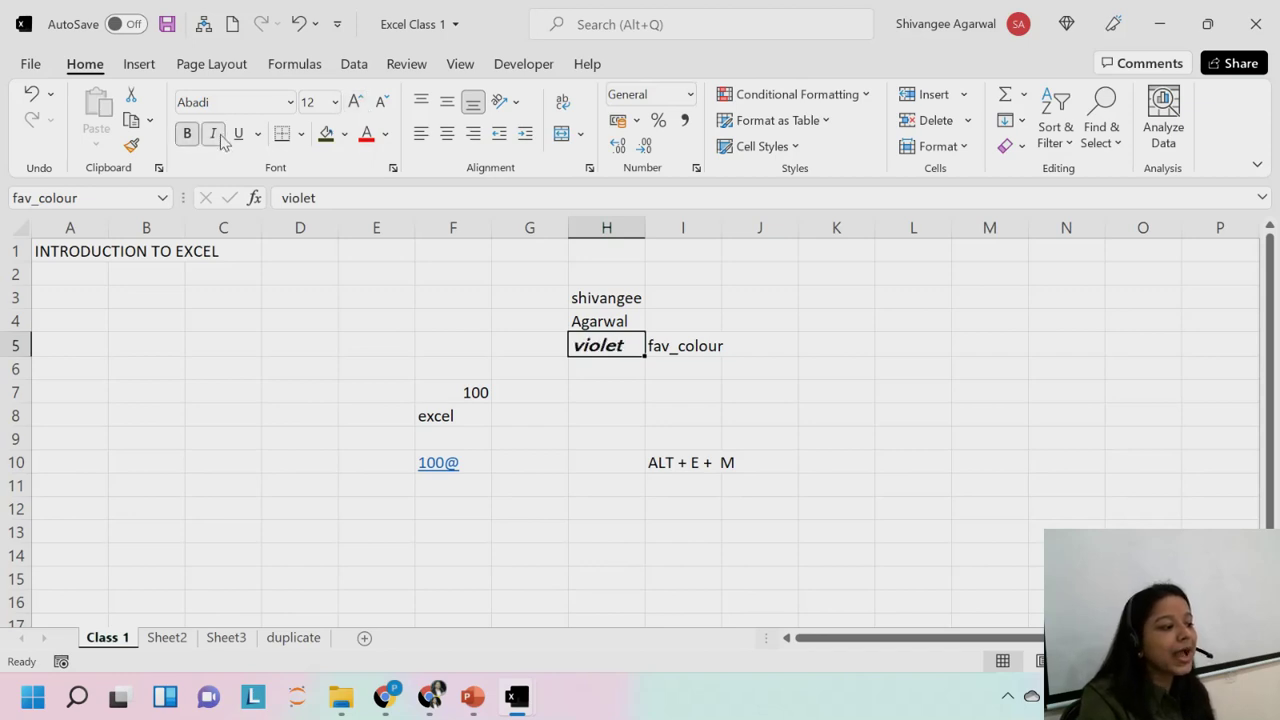
left_click(238, 134)
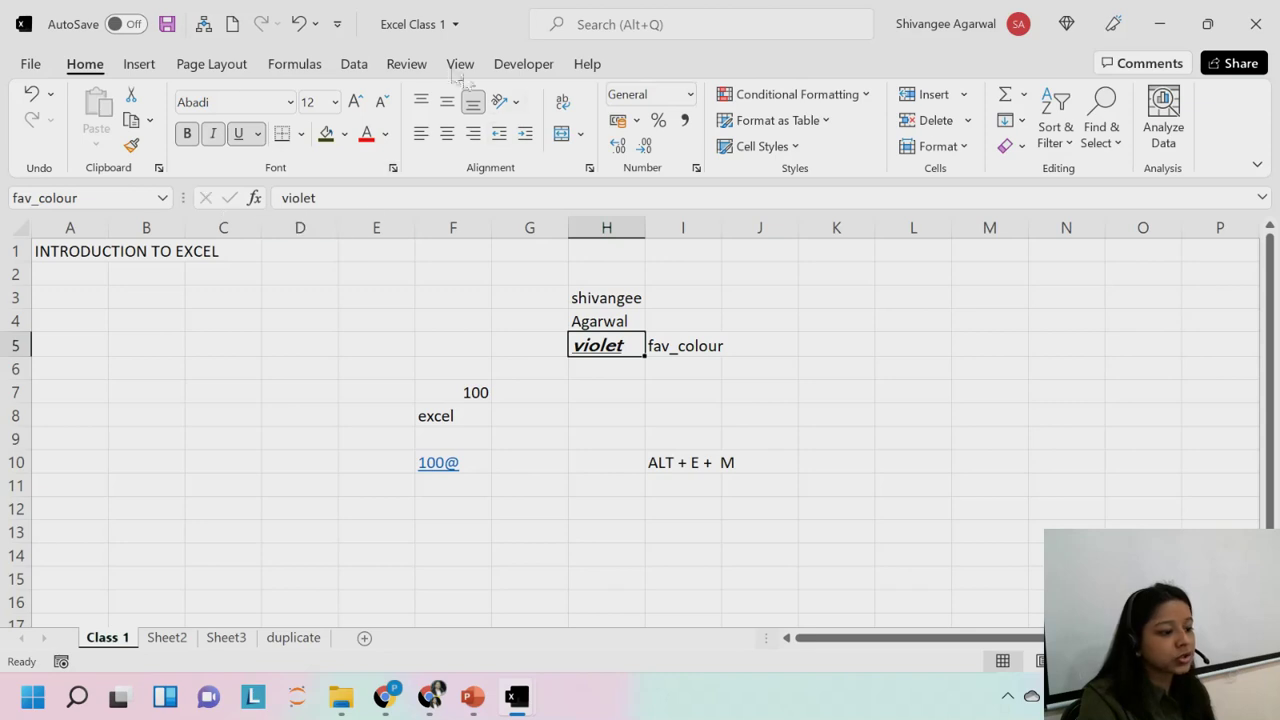
left_click(423, 344)
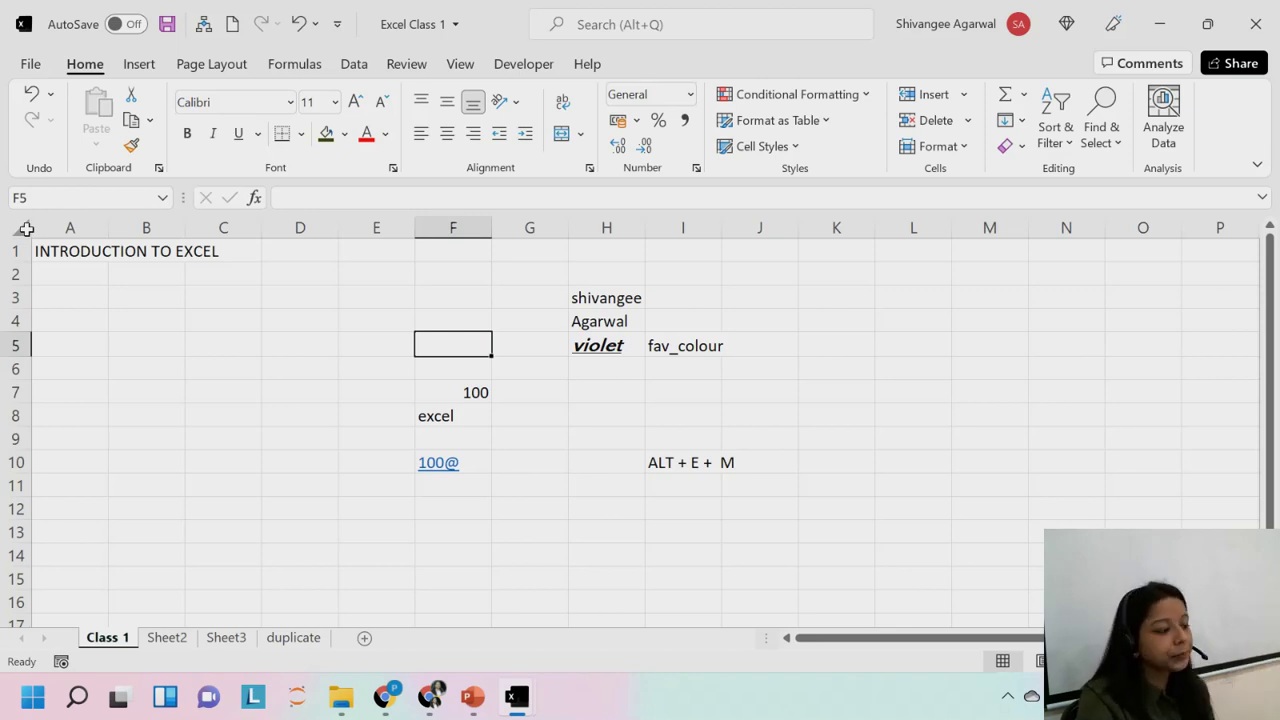
Select the entire sheet and apply Times New Roman to every cell.
left_click(26, 229)
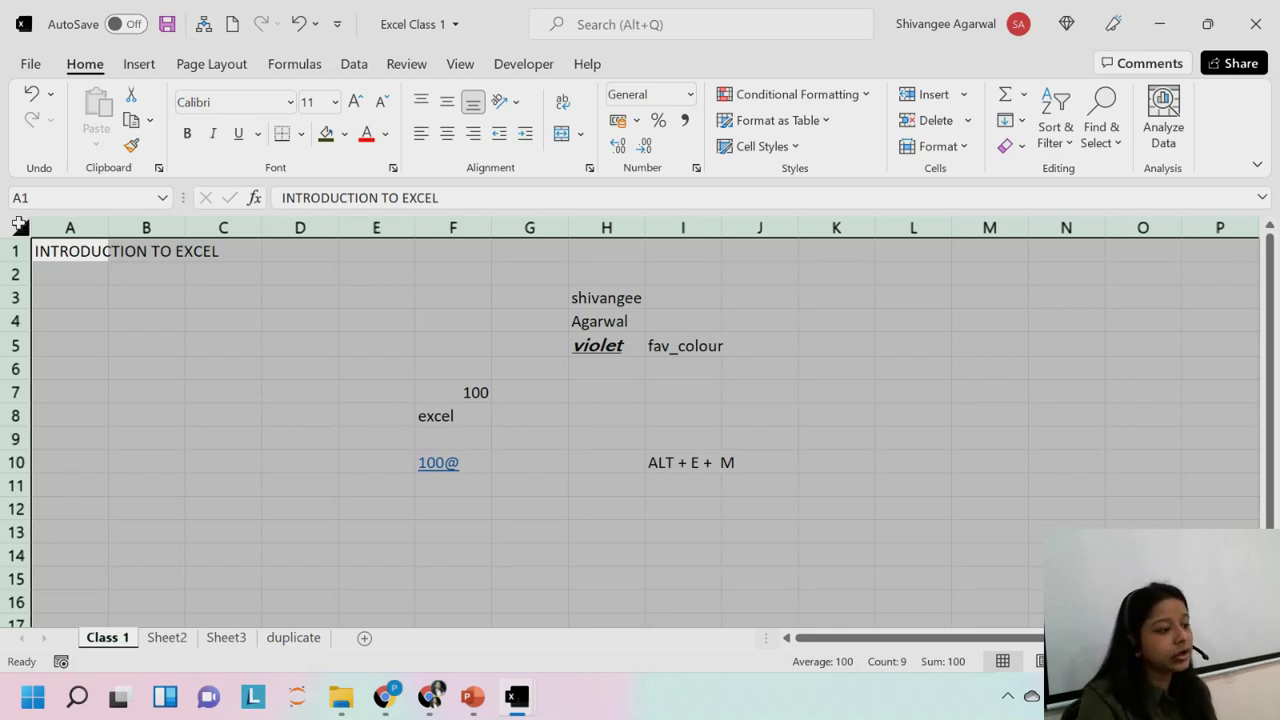
left_click(290, 103)
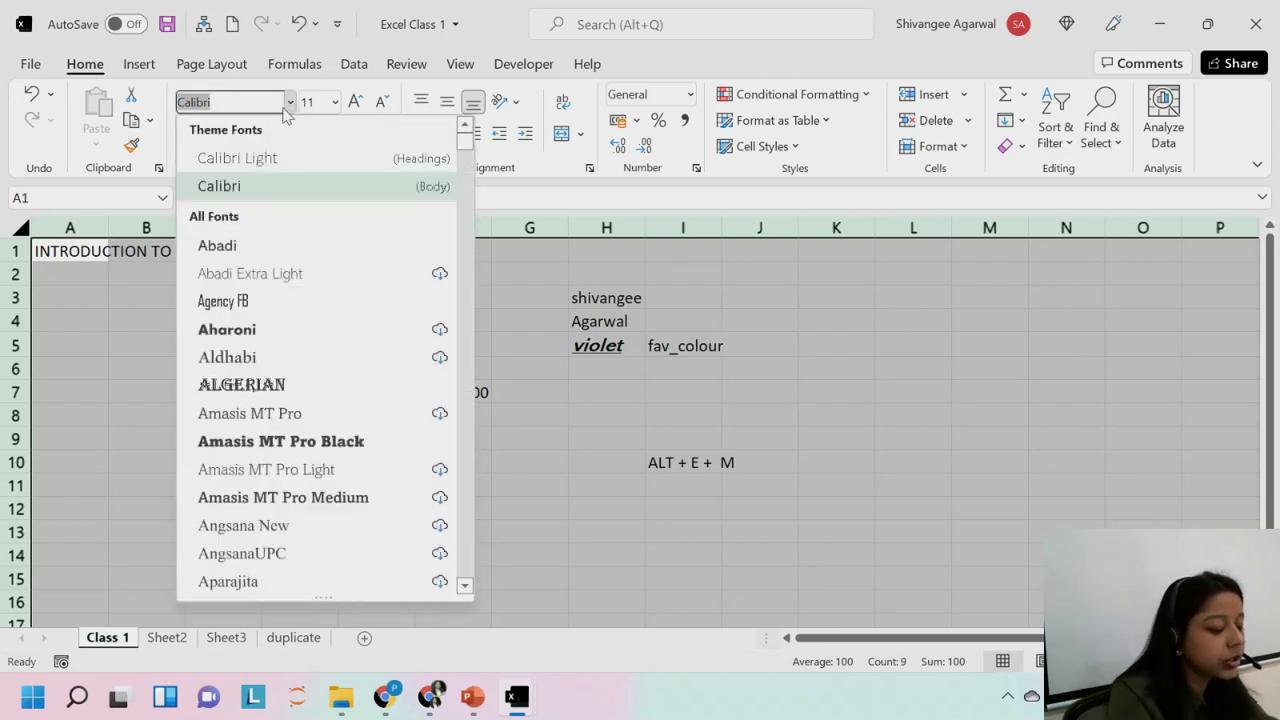
type("Times New Roman")
key("Return")
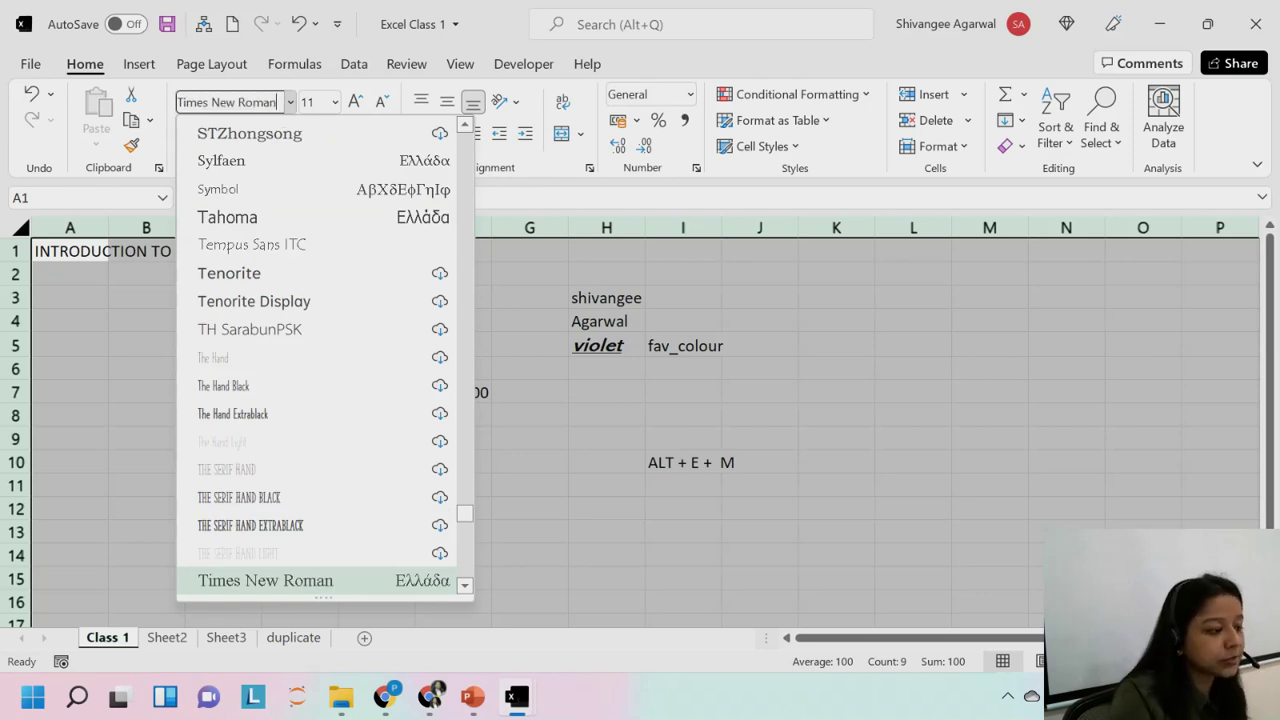
left_click(334, 385)
left_click(244, 314)
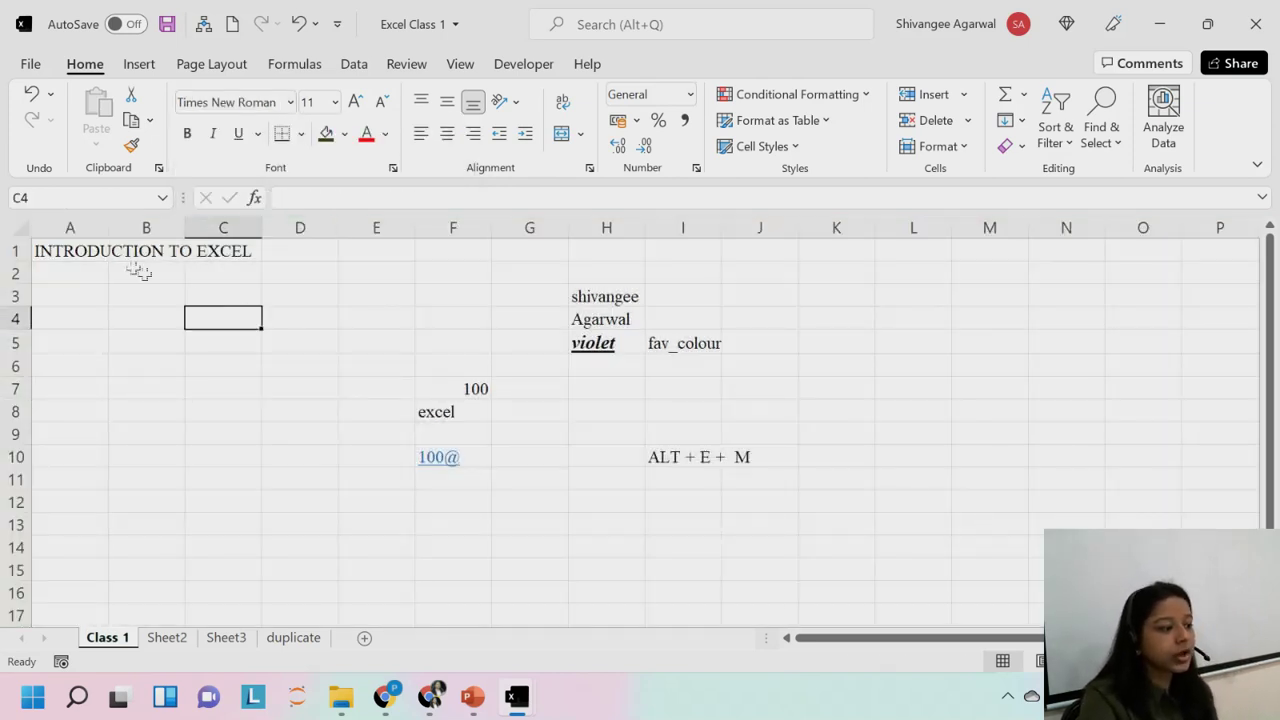
left_click(90, 252)
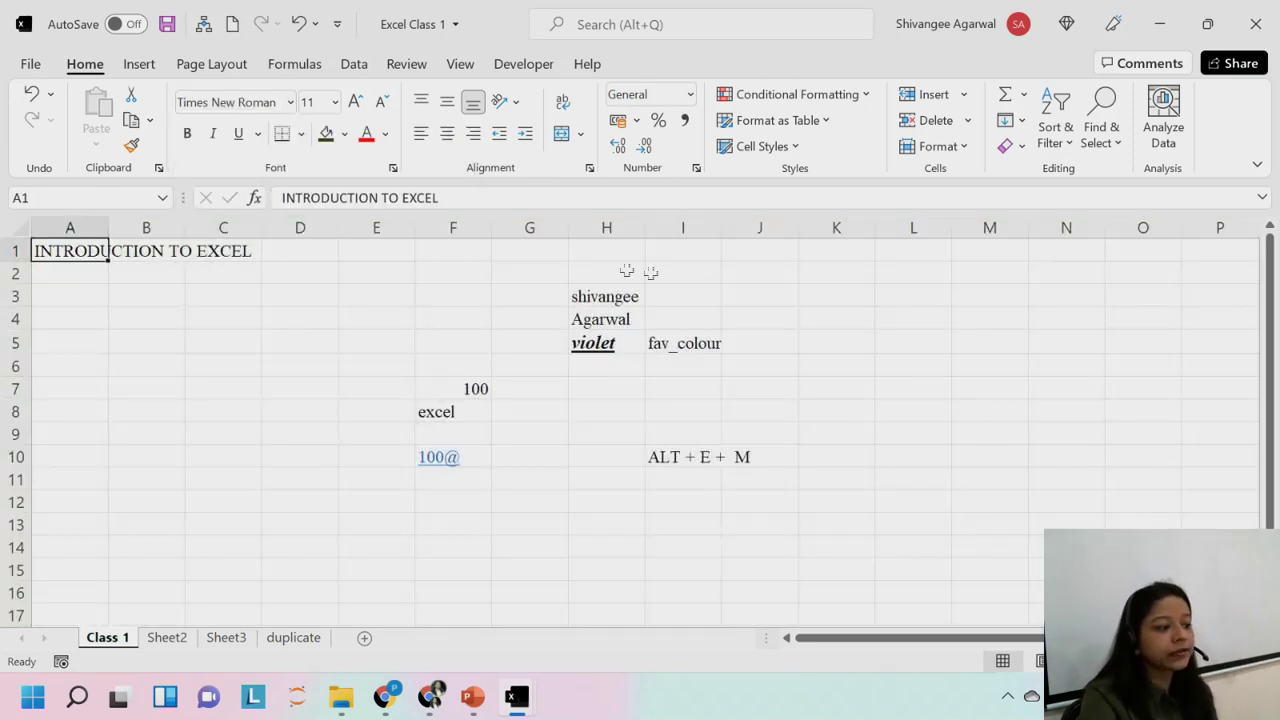
left_click(16, 228)
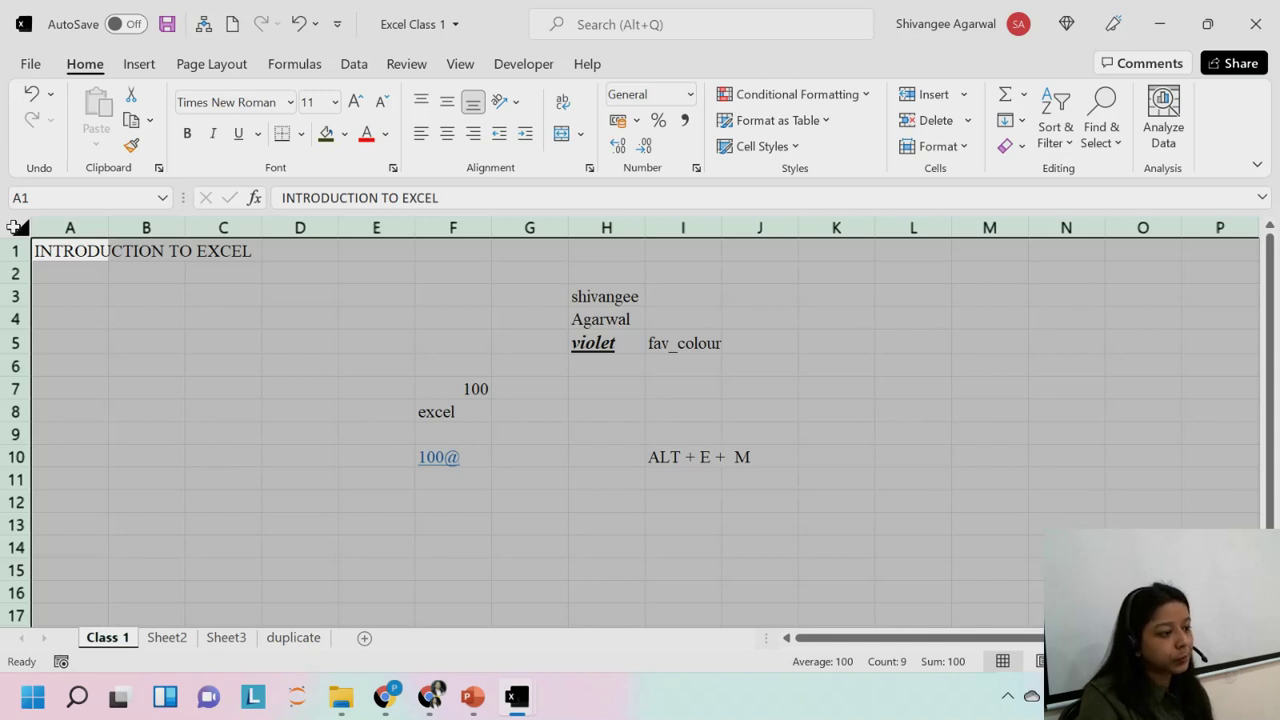
Select the bold italic underlined violet in H5 and copy it, then cancel that copy.
left_click(177, 360)
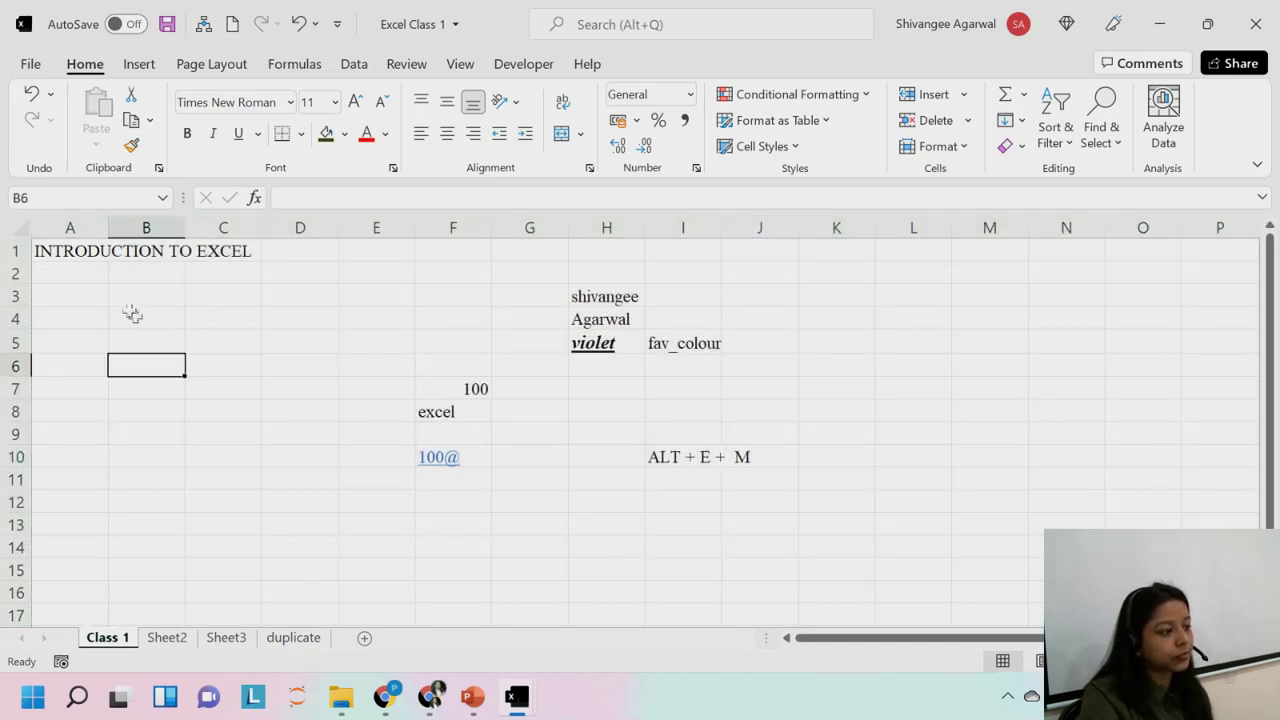
left_click(16, 228)
left_click(146, 292)
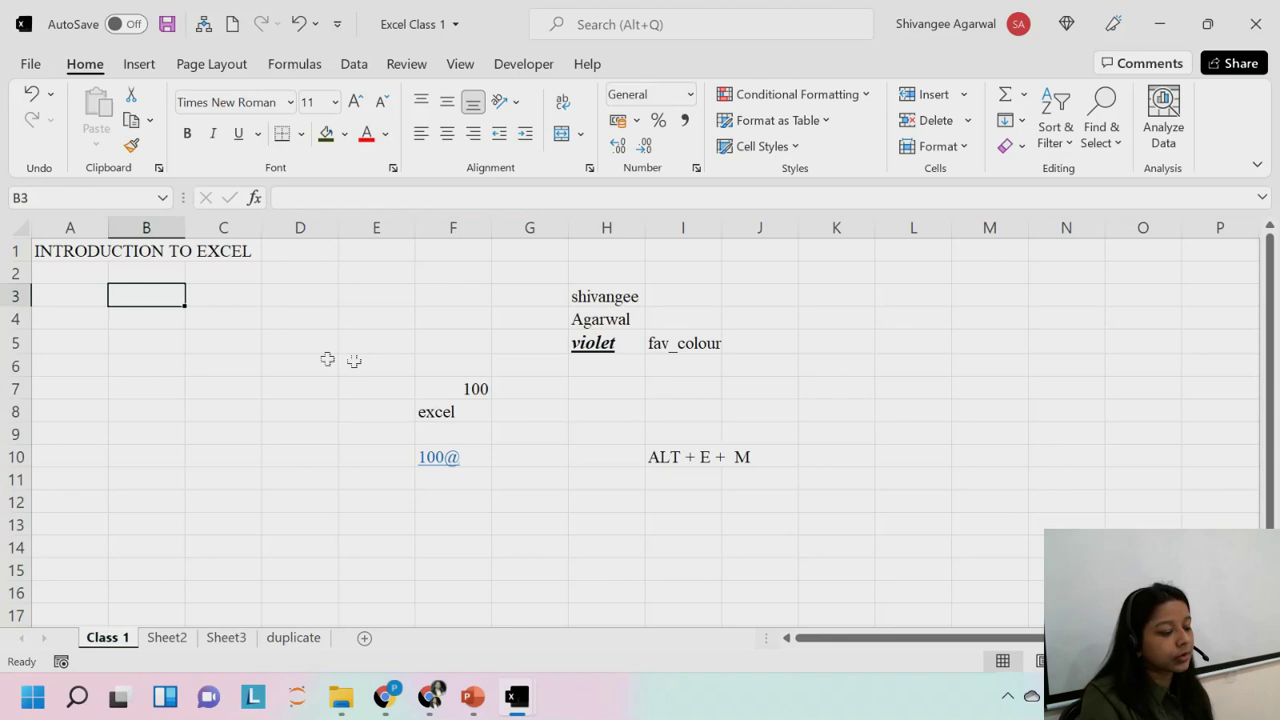
left_click(608, 348)
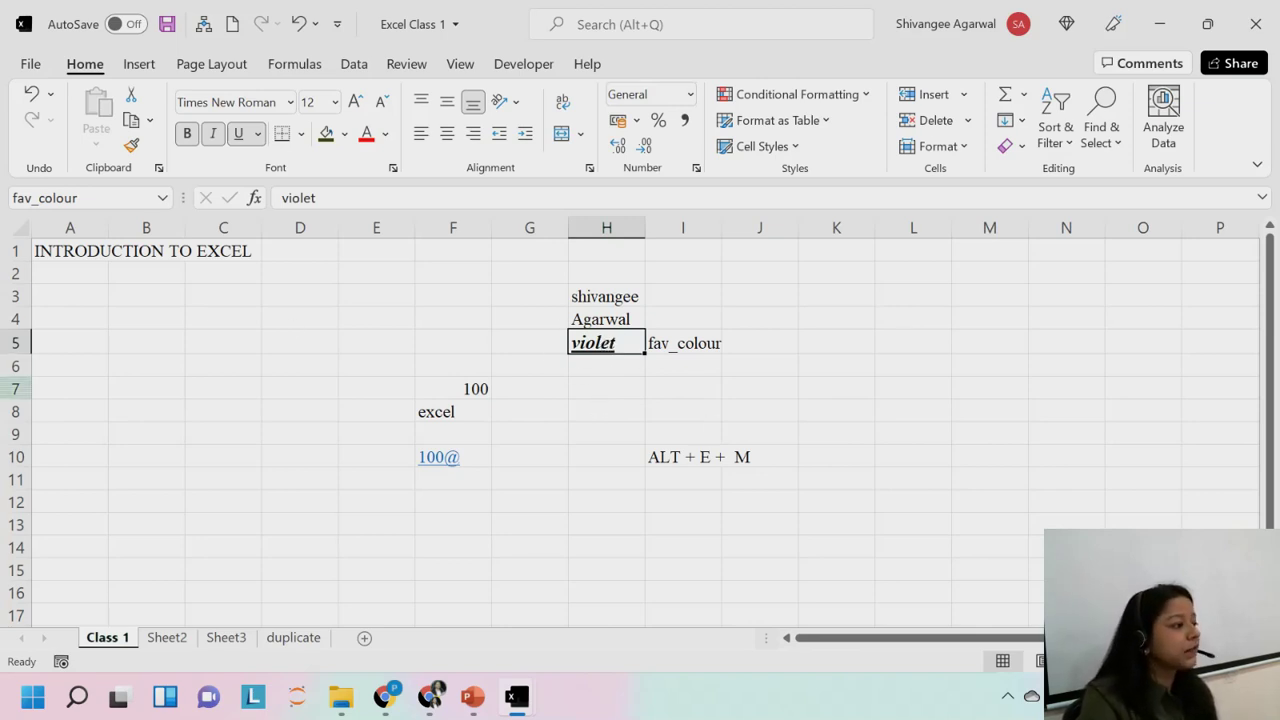
left_click(180, 362)
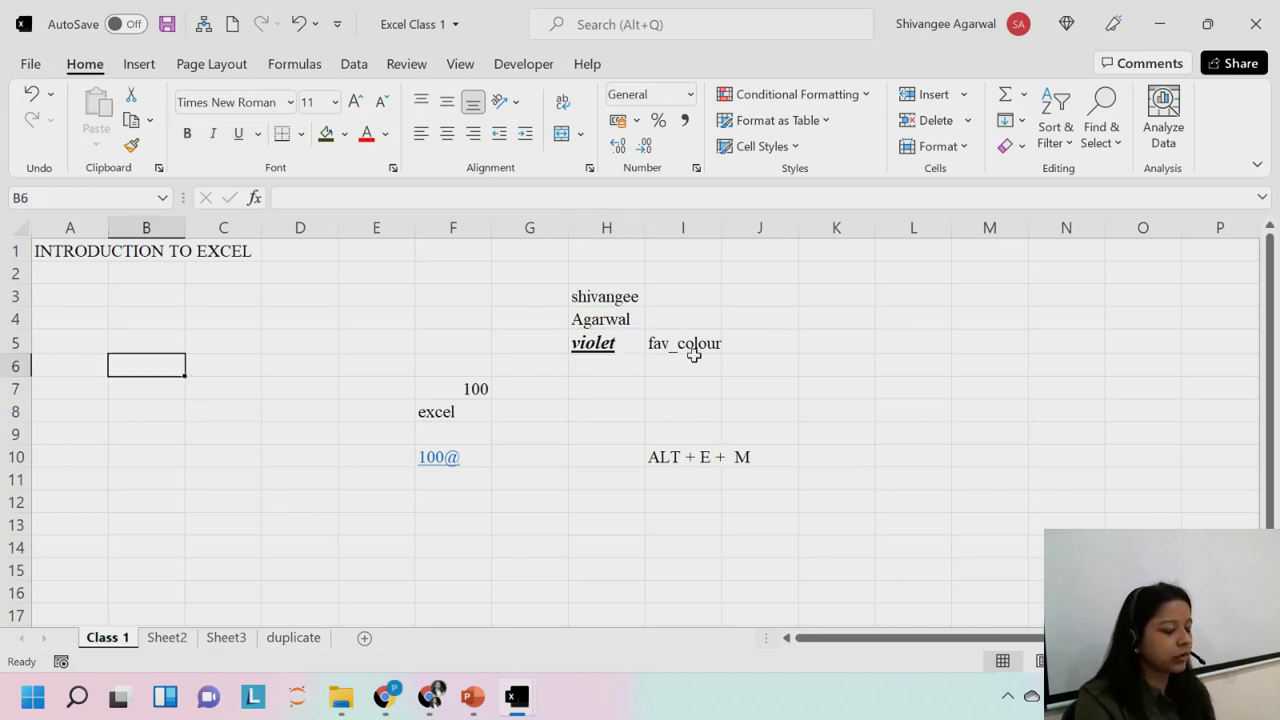
left_click(605, 343)
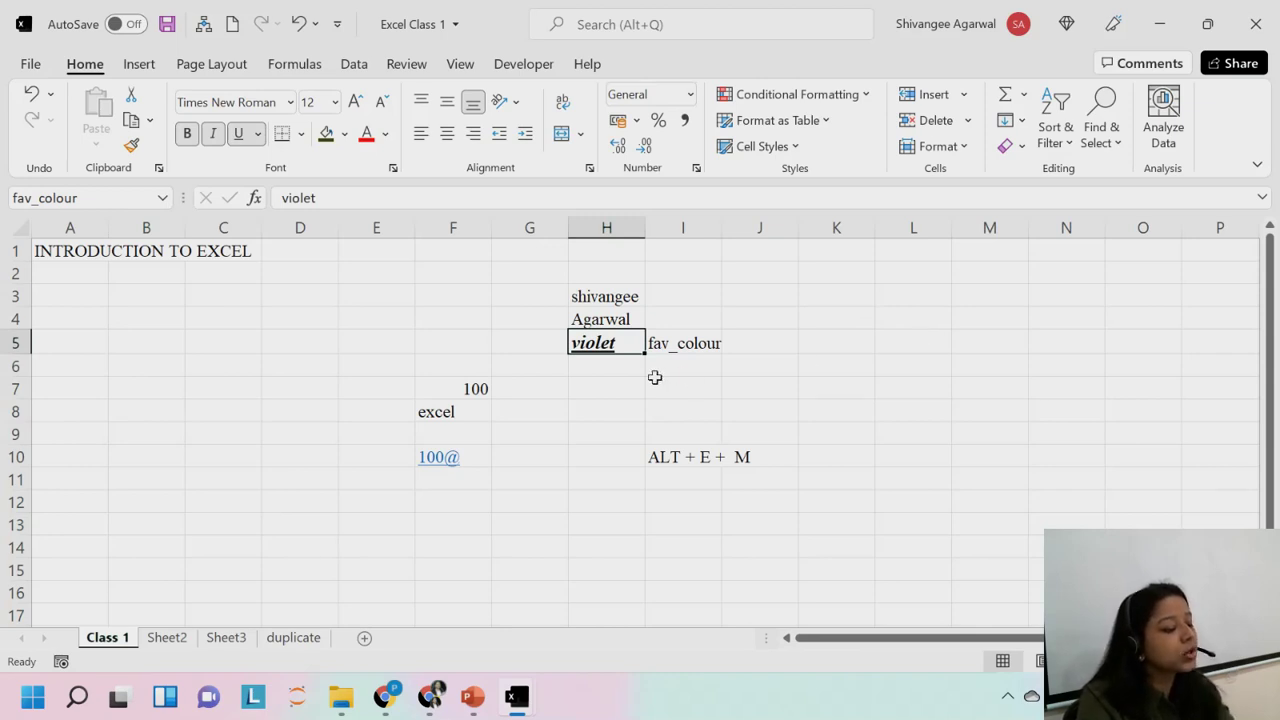
key("ctrl+c")
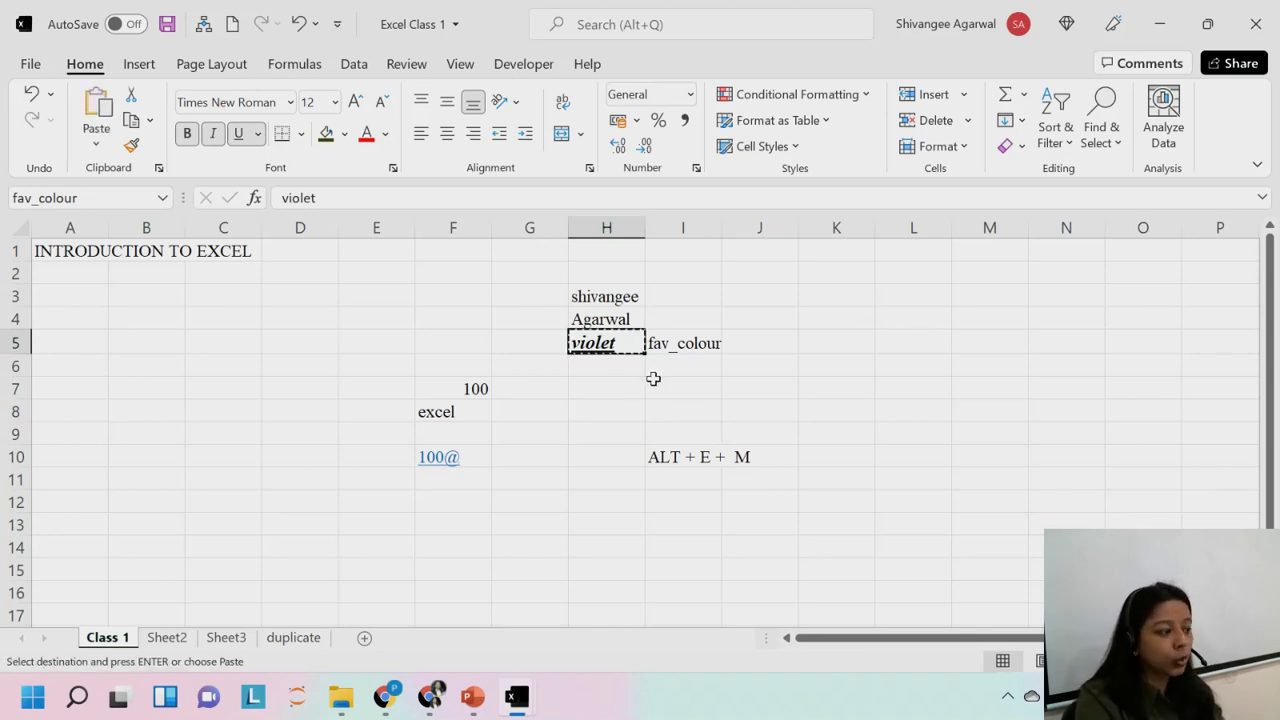
key("Escape")
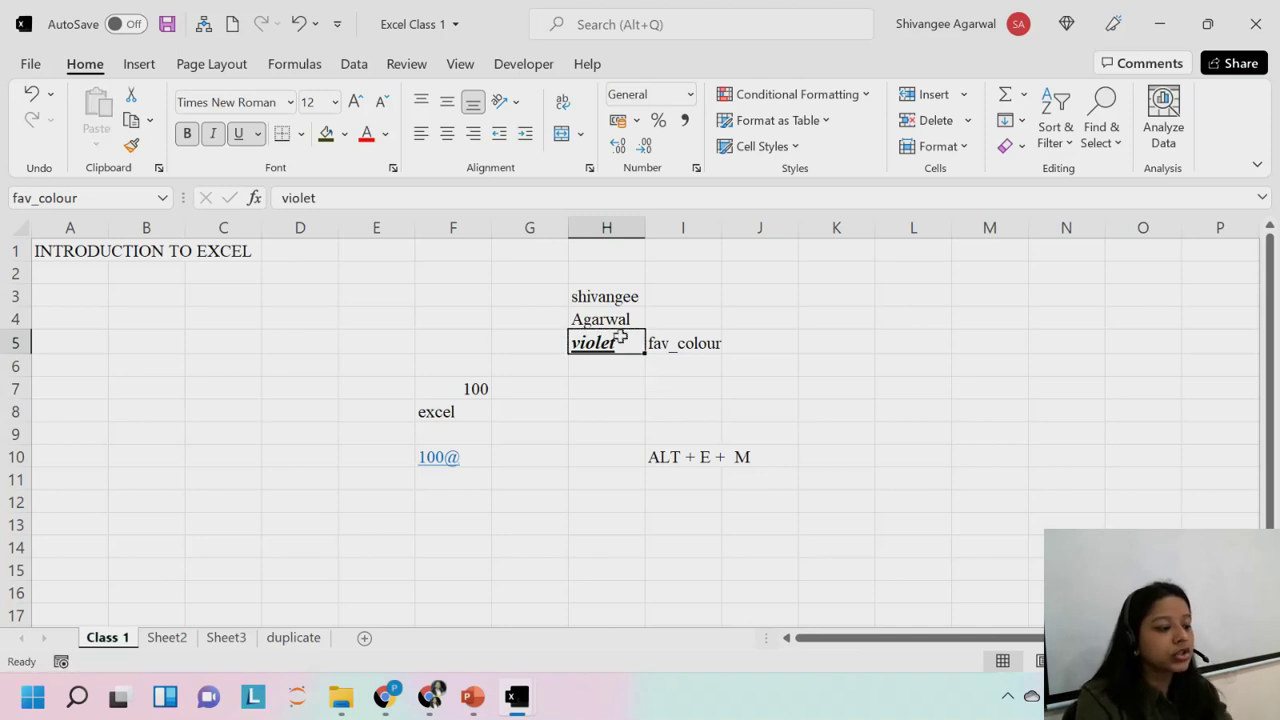
Copy violet from H5 again and paste it, formatting included, into M4.
right_click(621, 338)
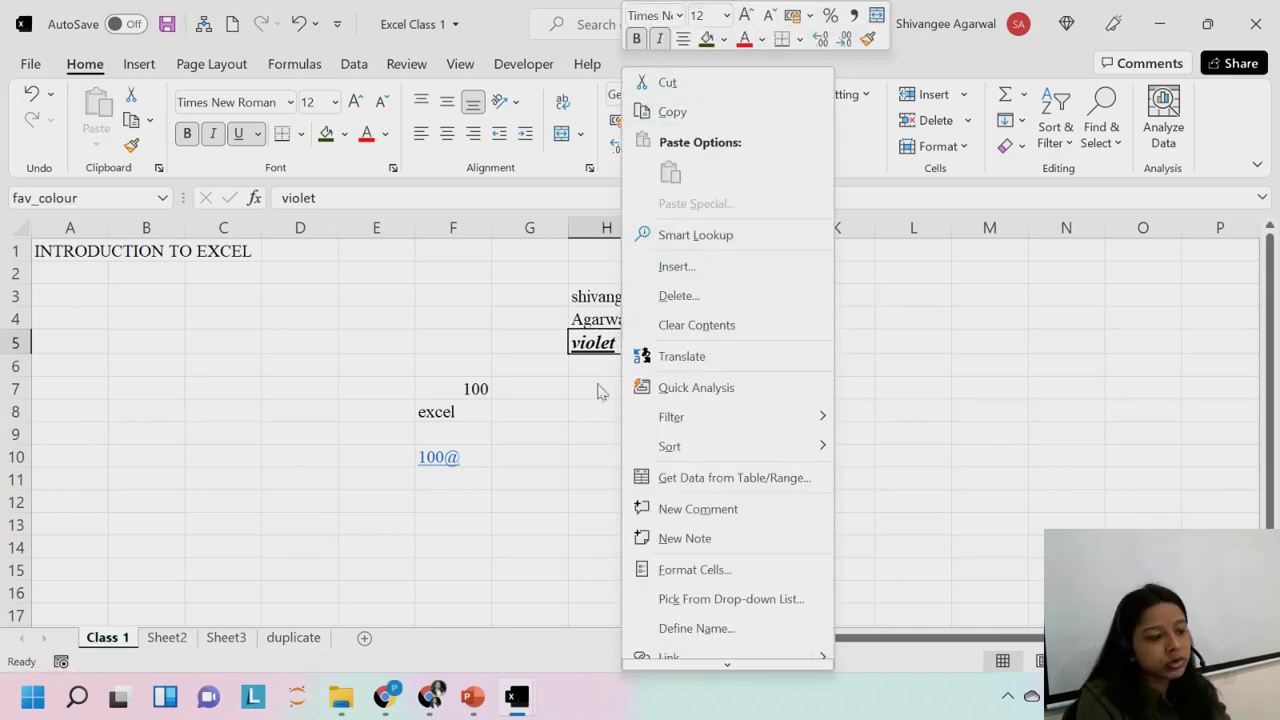
left_click(607, 347)
key("ctrl+c")
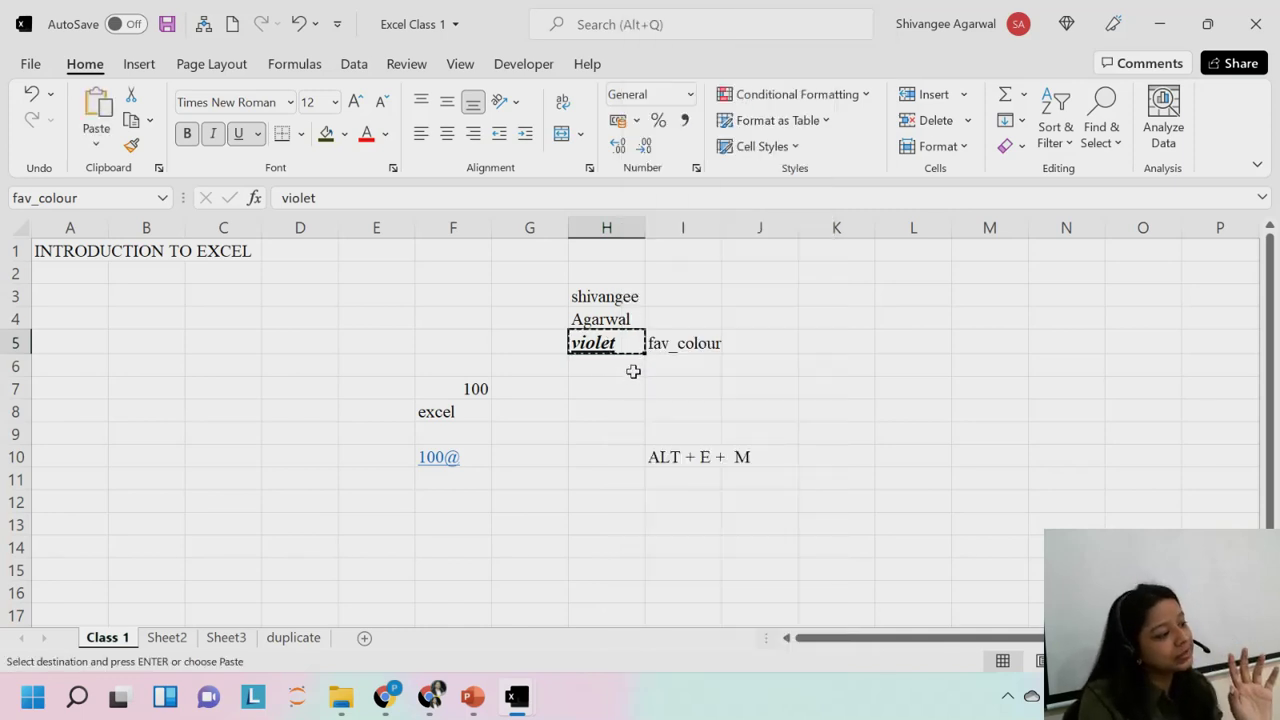
left_click(1011, 311)
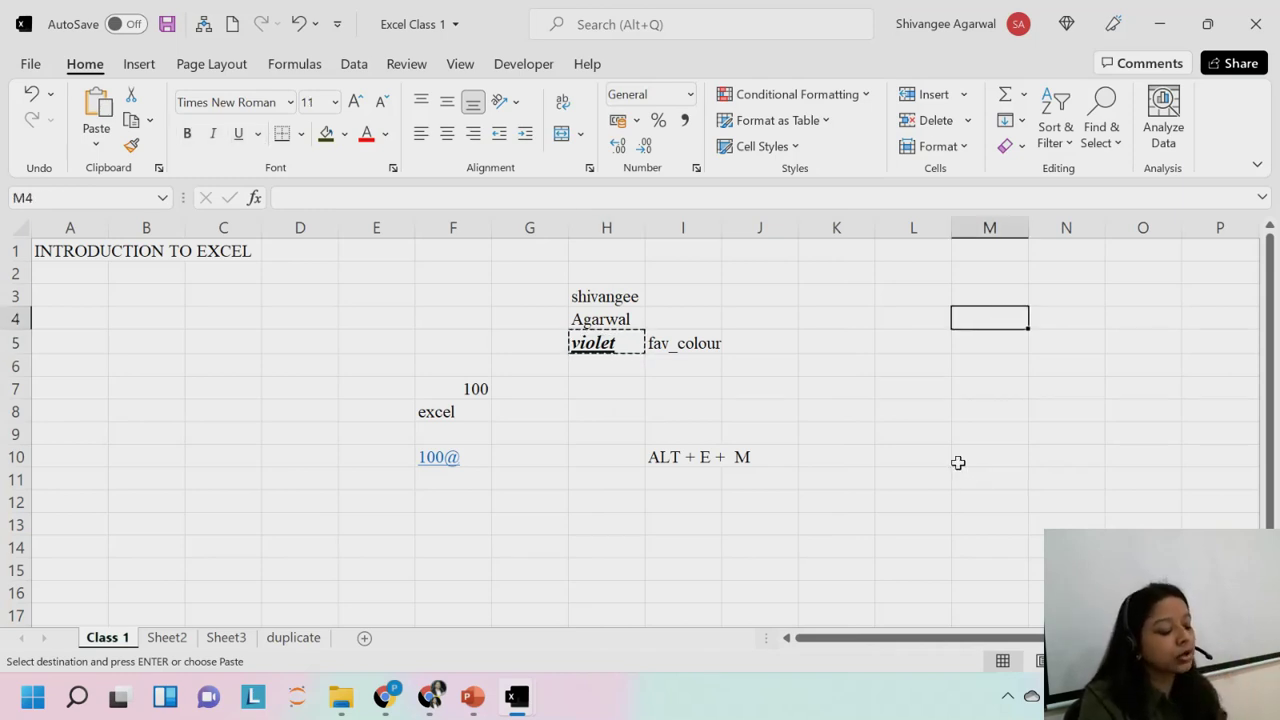
key("ctrl+v")
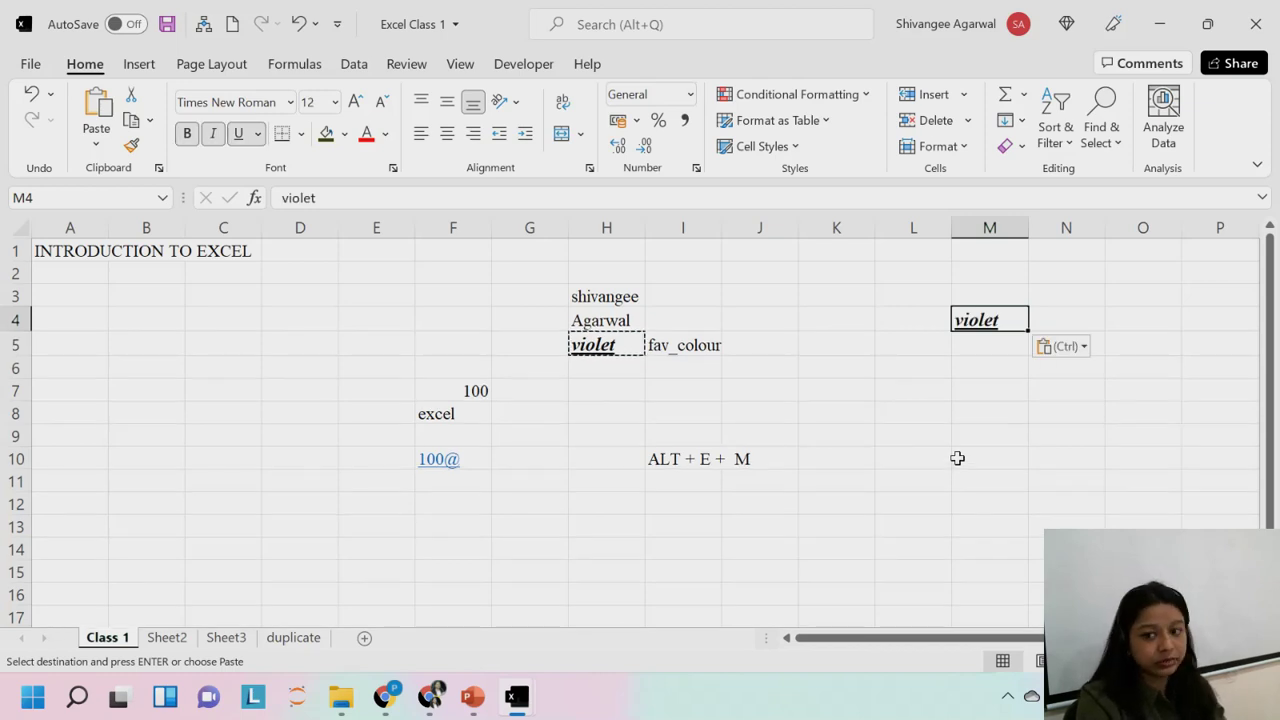
right_click(970, 318)
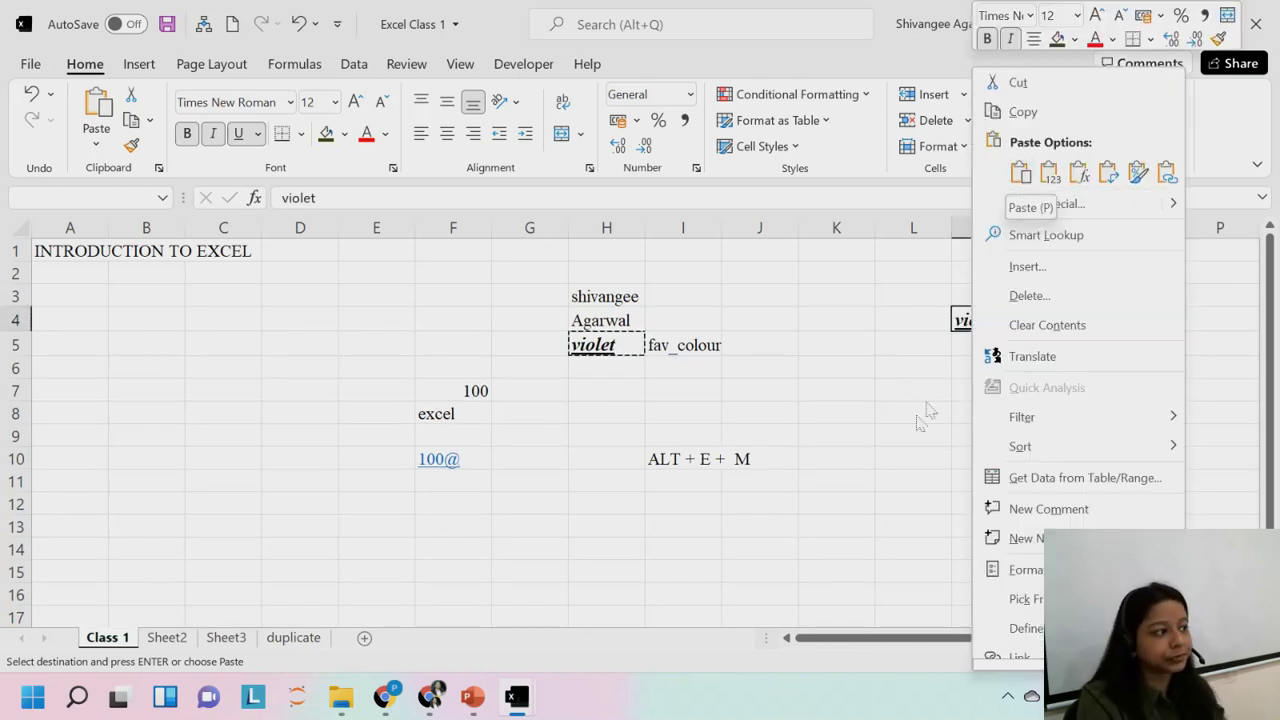
key("Escape")
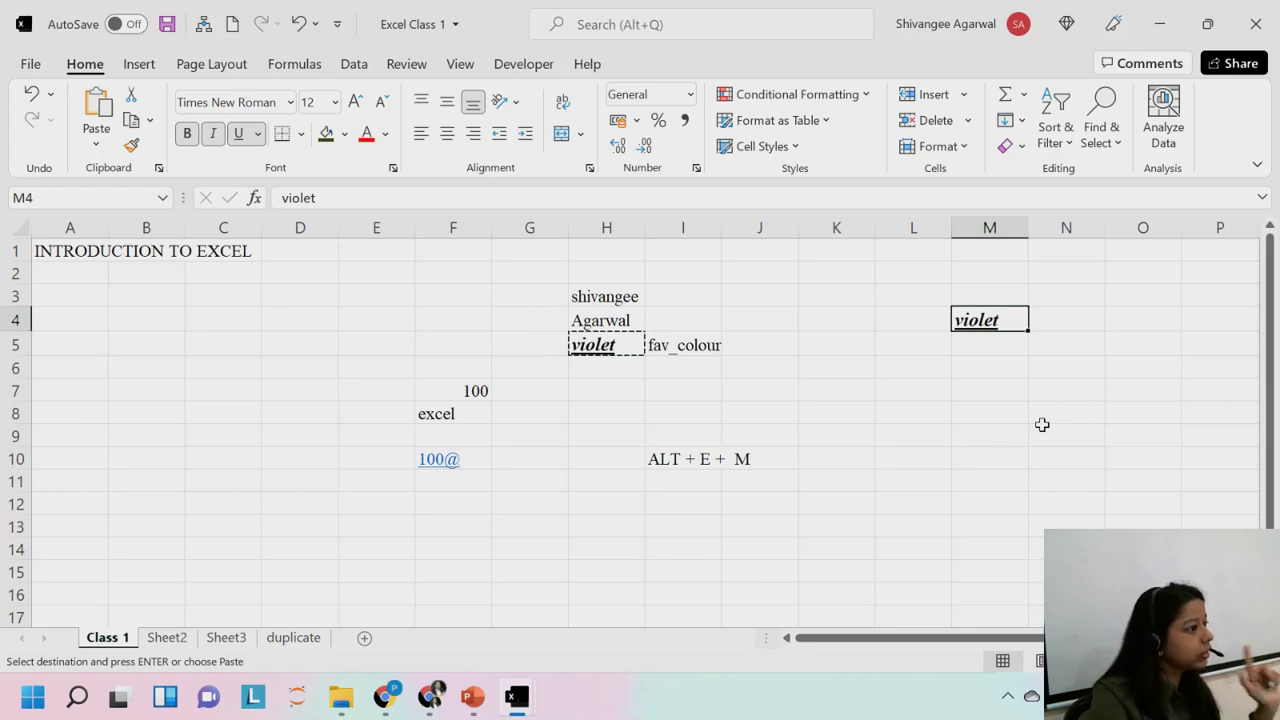
Clear the copy marquee and type plain 'red' into M6, comparing it with violet in H5.
left_click(980, 343)
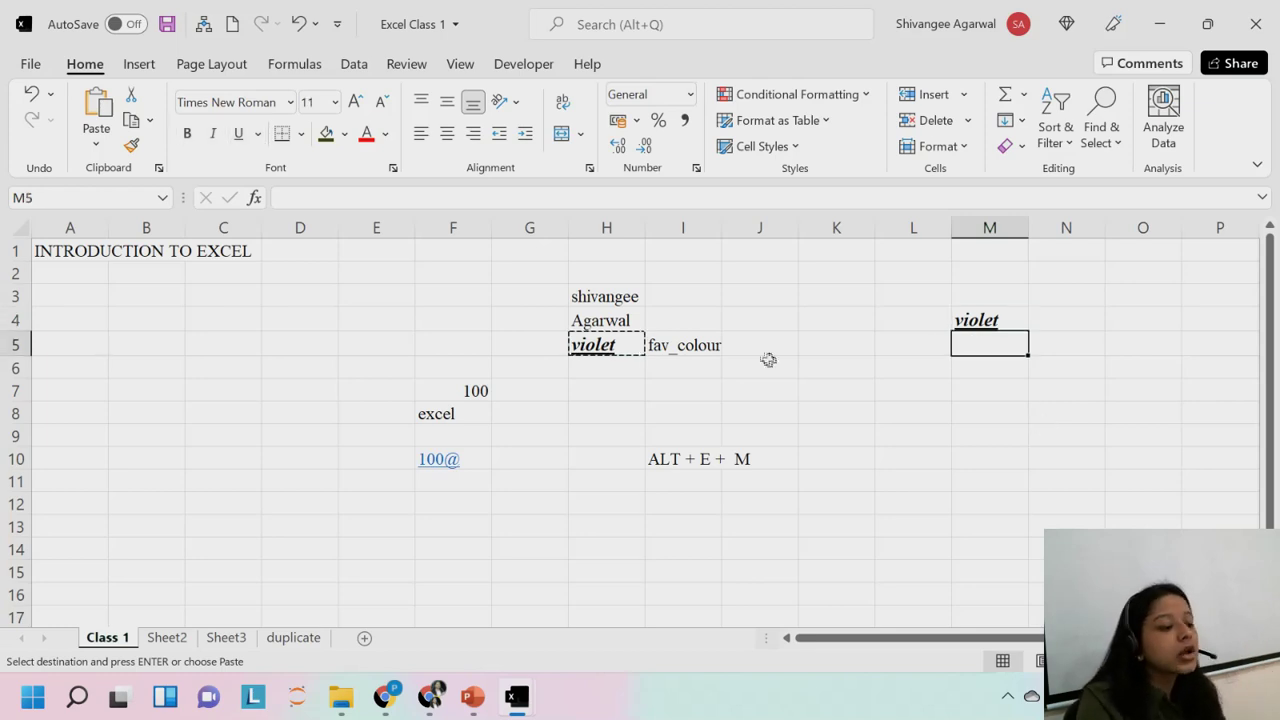
left_click(634, 350)
left_click(1012, 318)
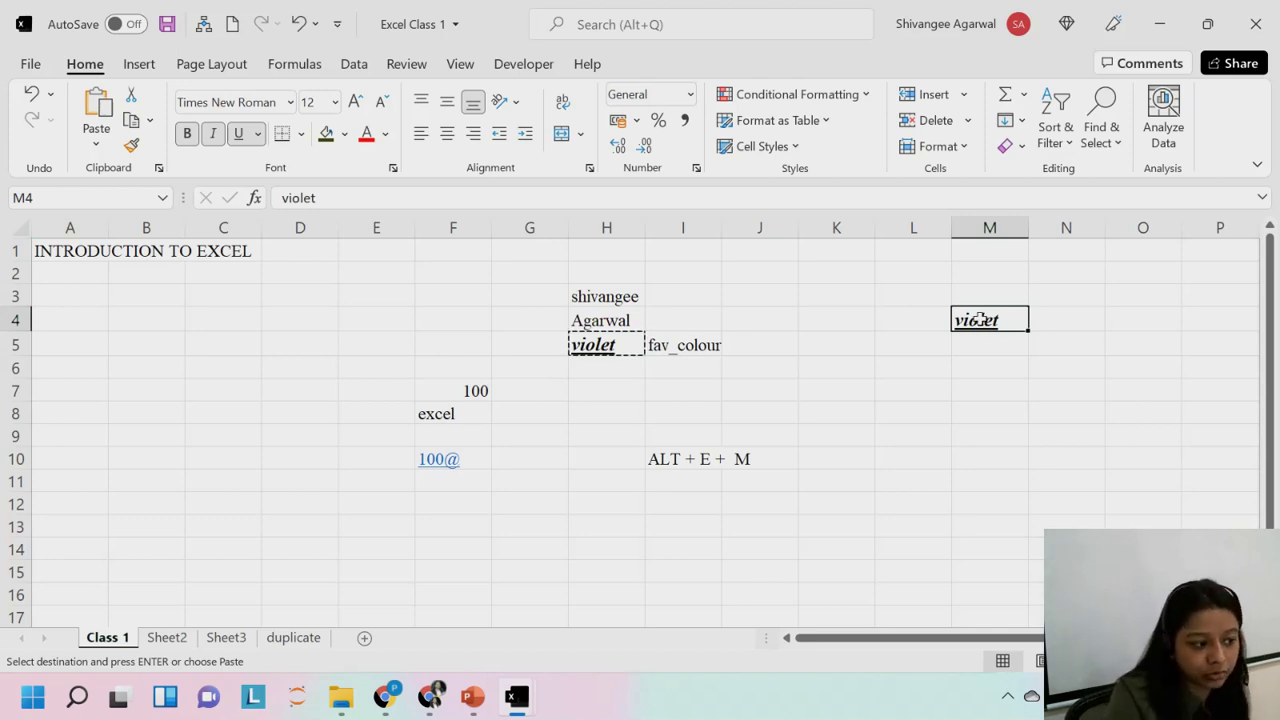
key("Escape")
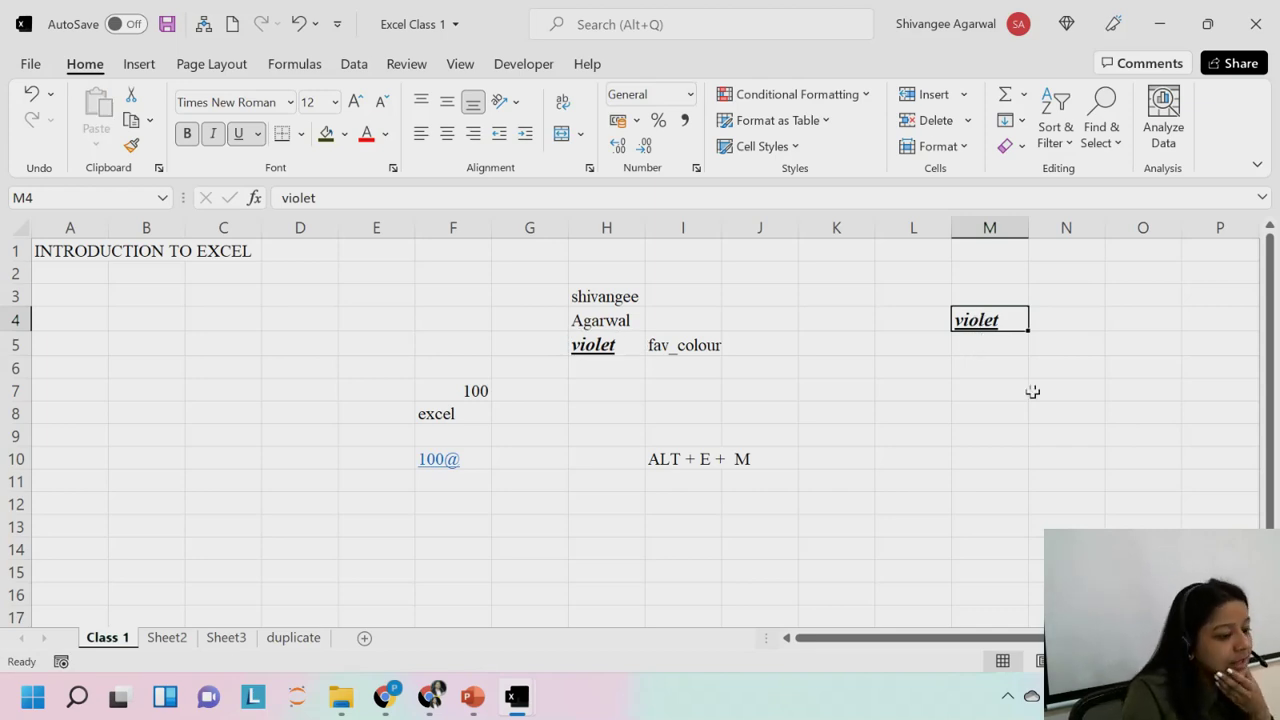
left_click(982, 363)
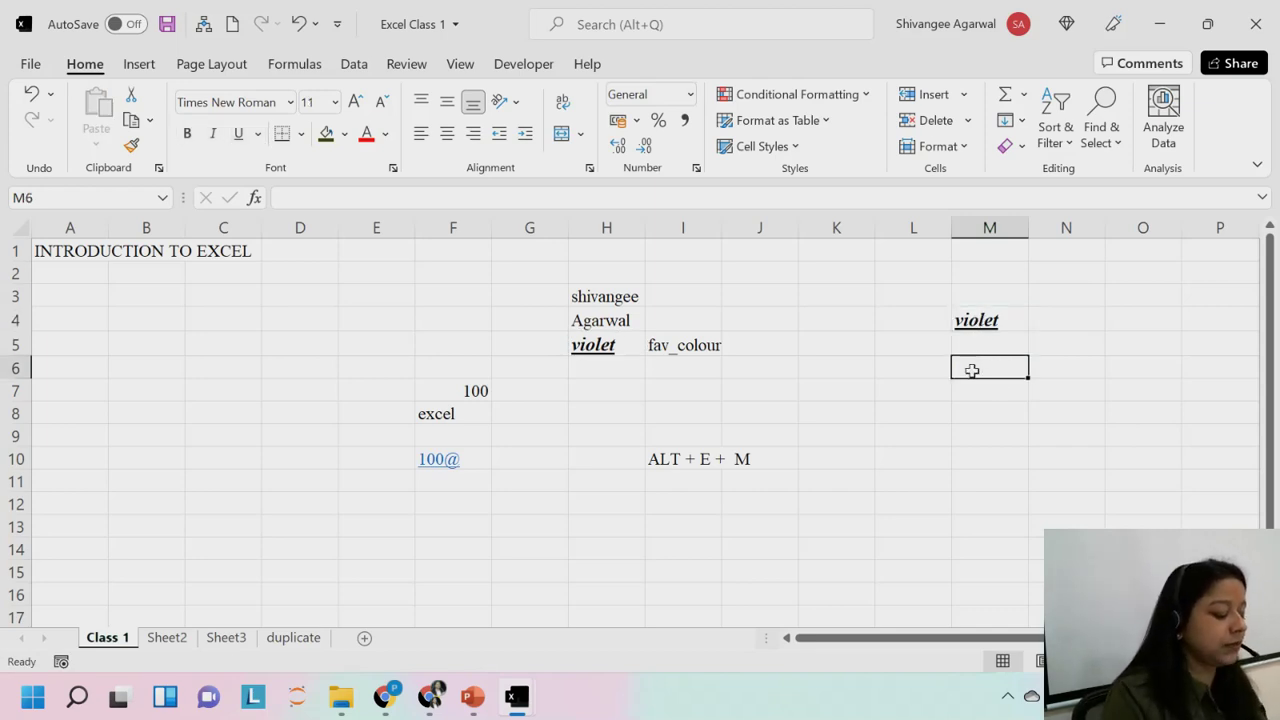
type("red")
key("Return")
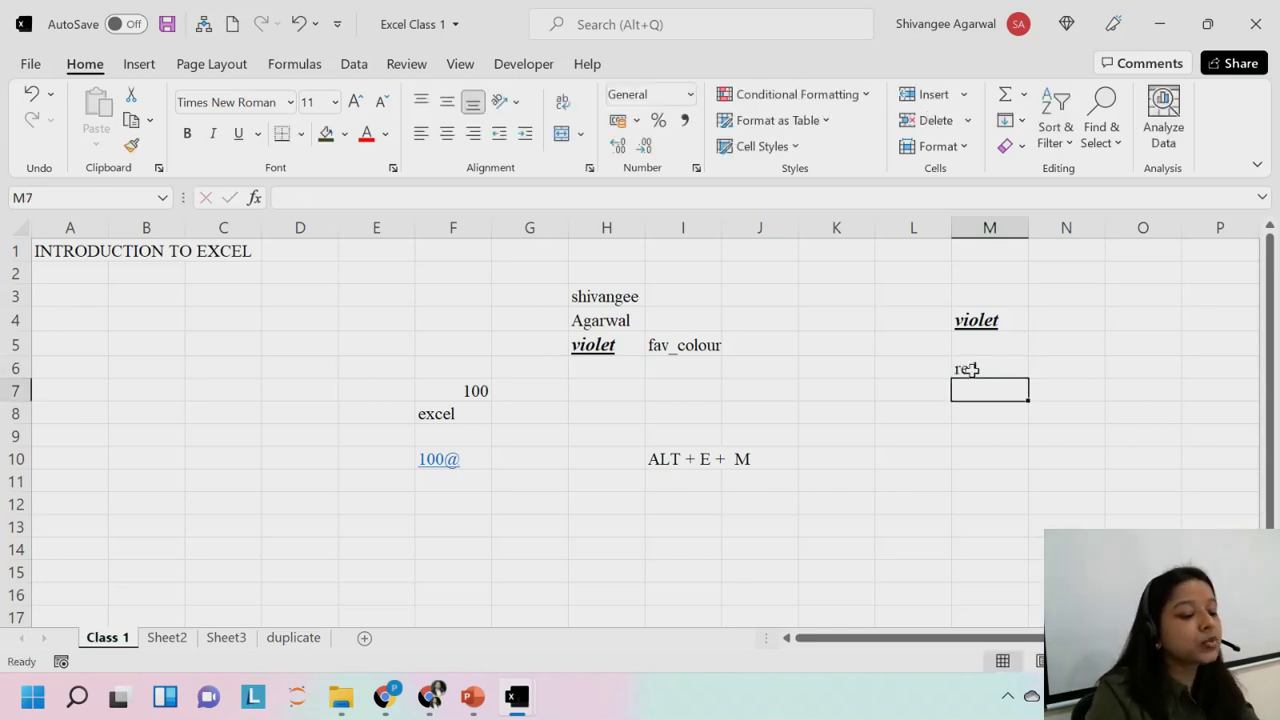
left_click(970, 369)
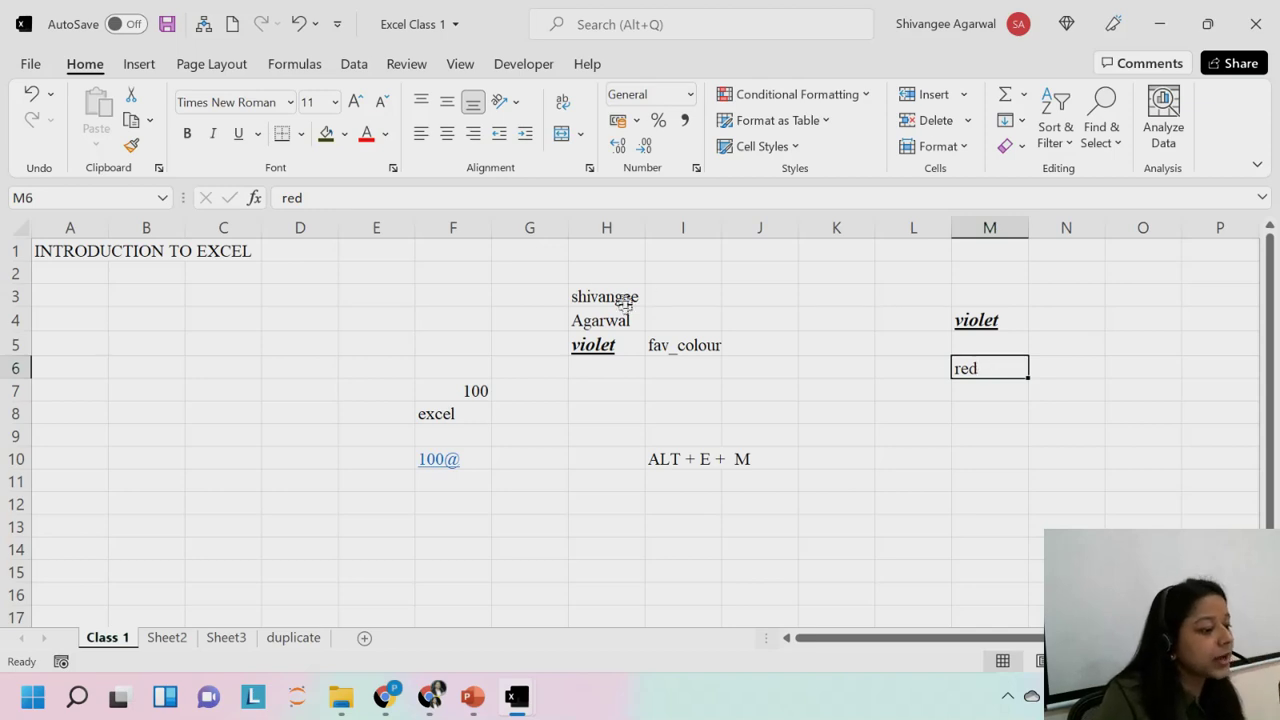
left_click(606, 344)
left_click(962, 368)
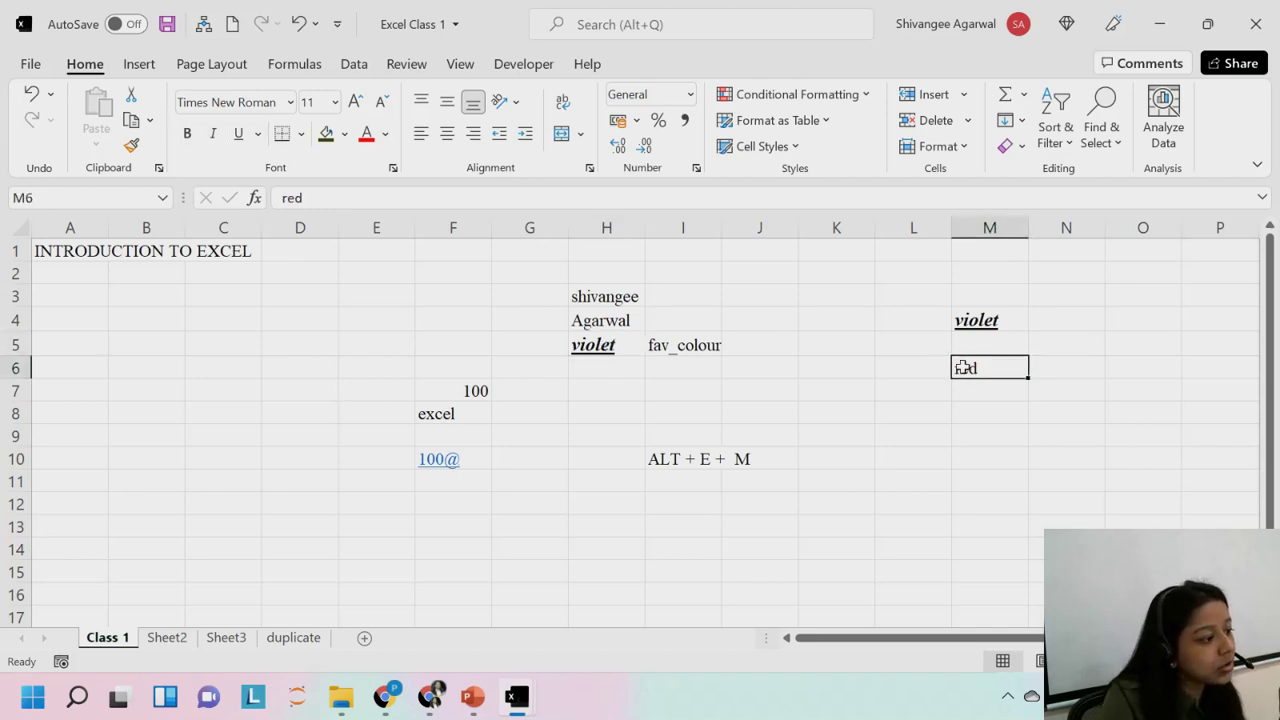
left_click(590, 345)
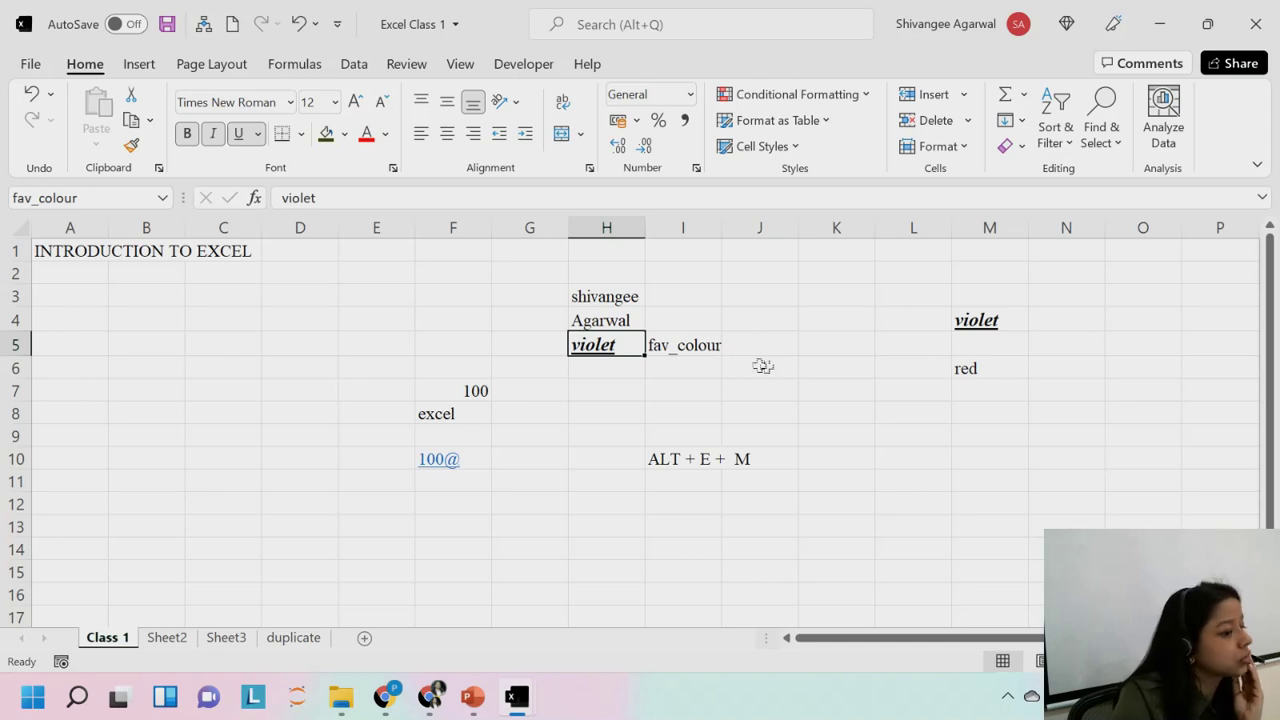
Use Format Painter to give red in M6 violet's bold, italic, underlined formatting from H5.
left_click(1014, 371)
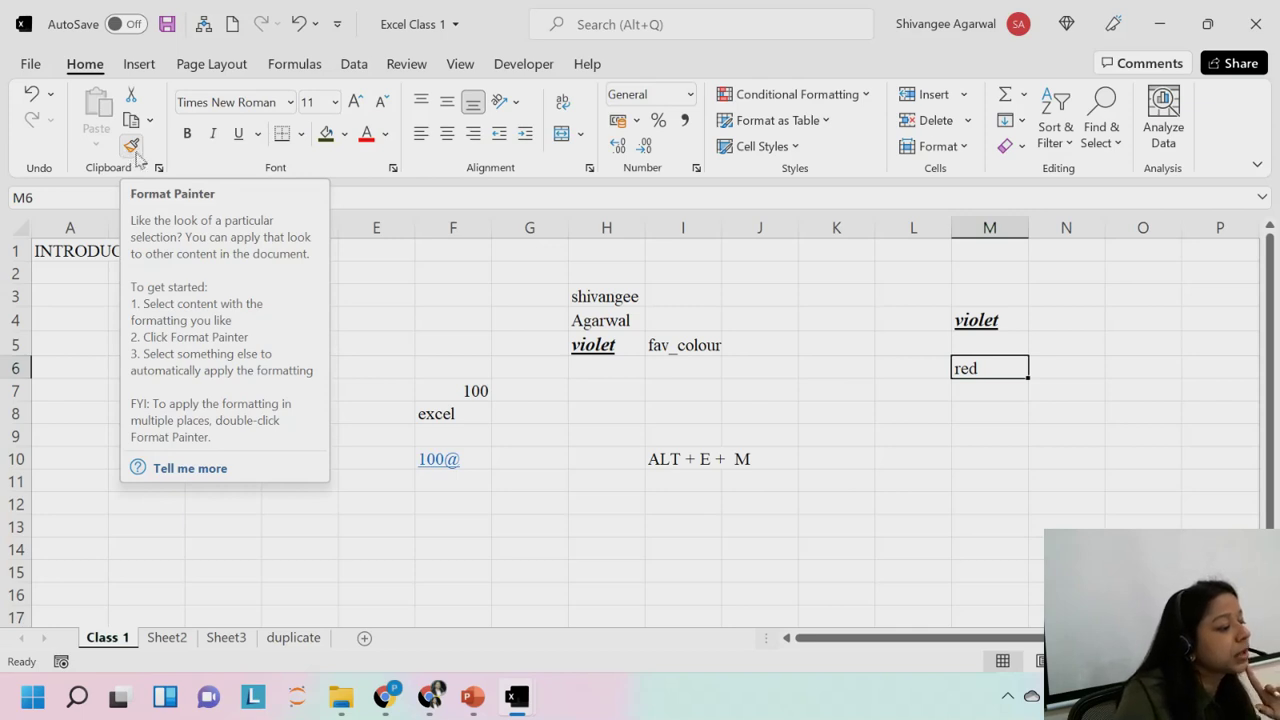
left_click(588, 343)
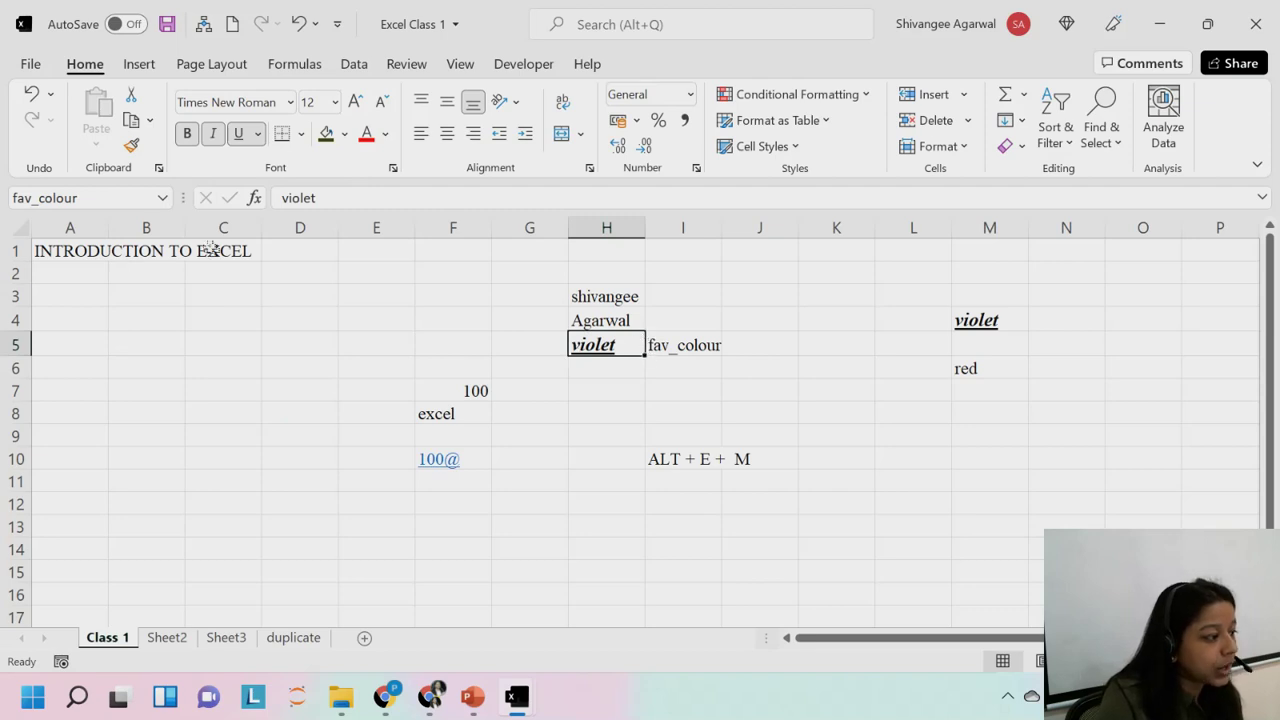
left_click(131, 148)
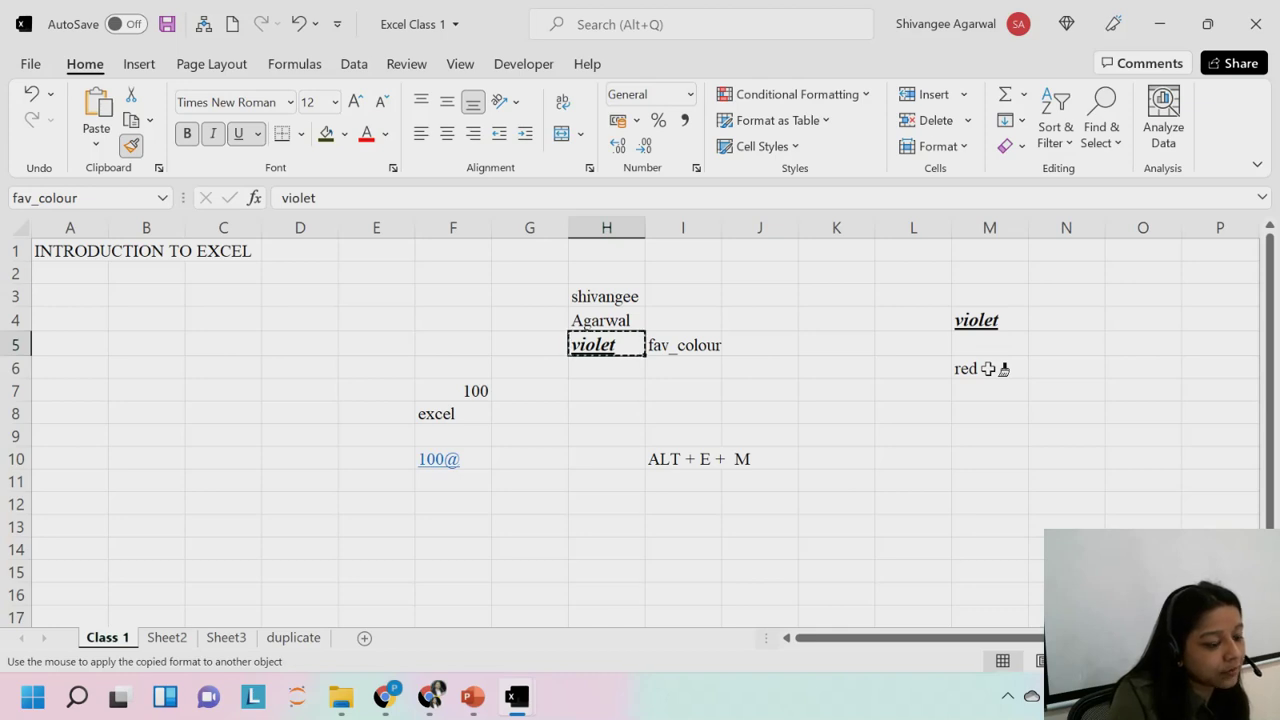
left_click(986, 369)
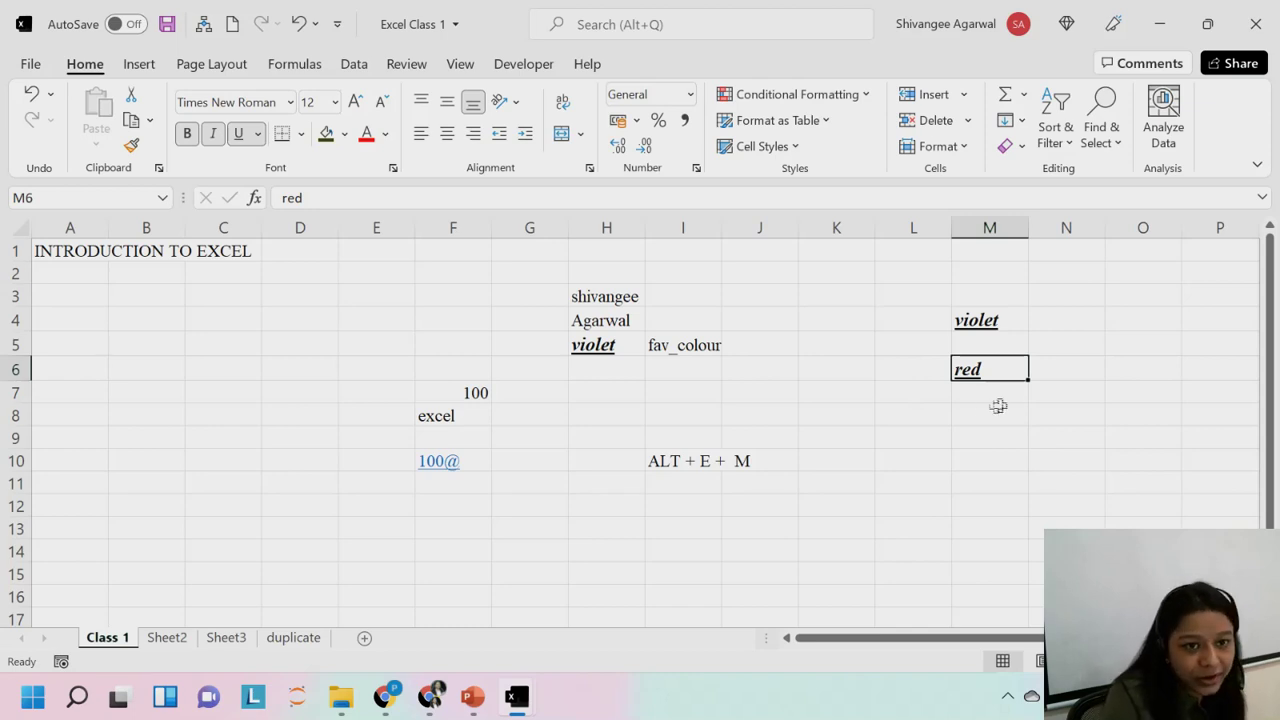
Enter the plain word 'green' in cell M8.
left_click(966, 420)
type("green")
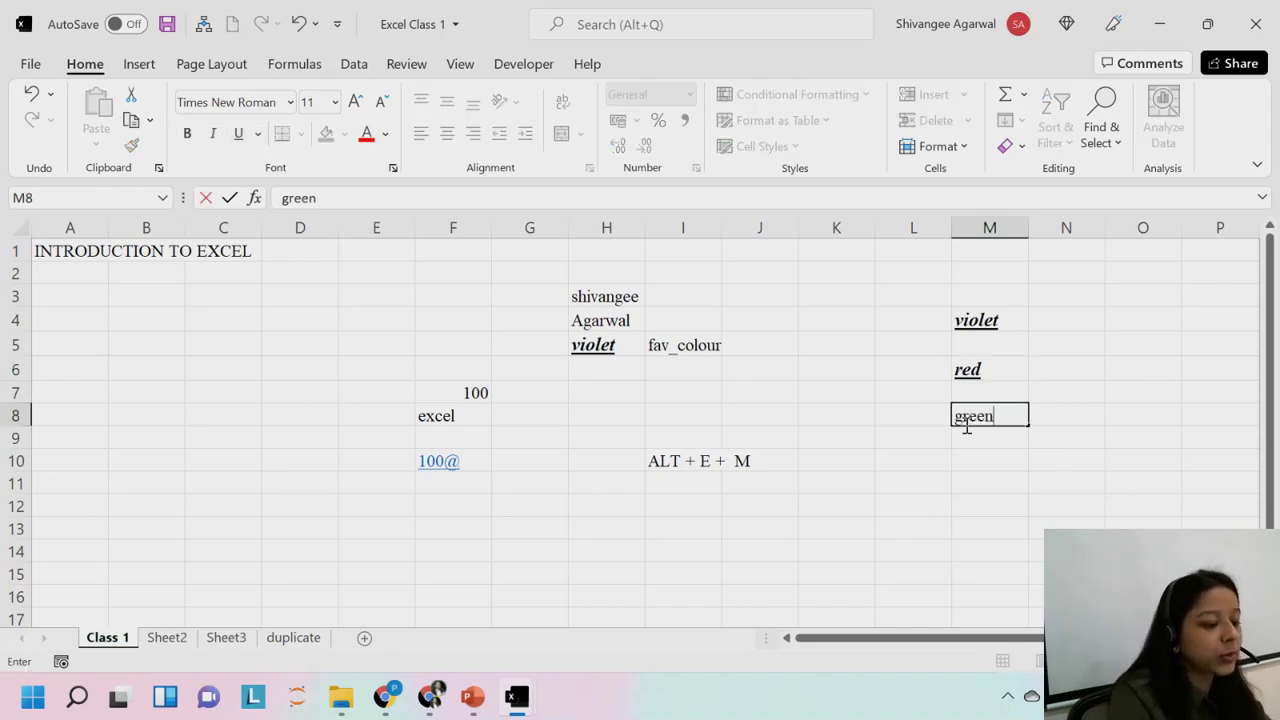
key("Return")
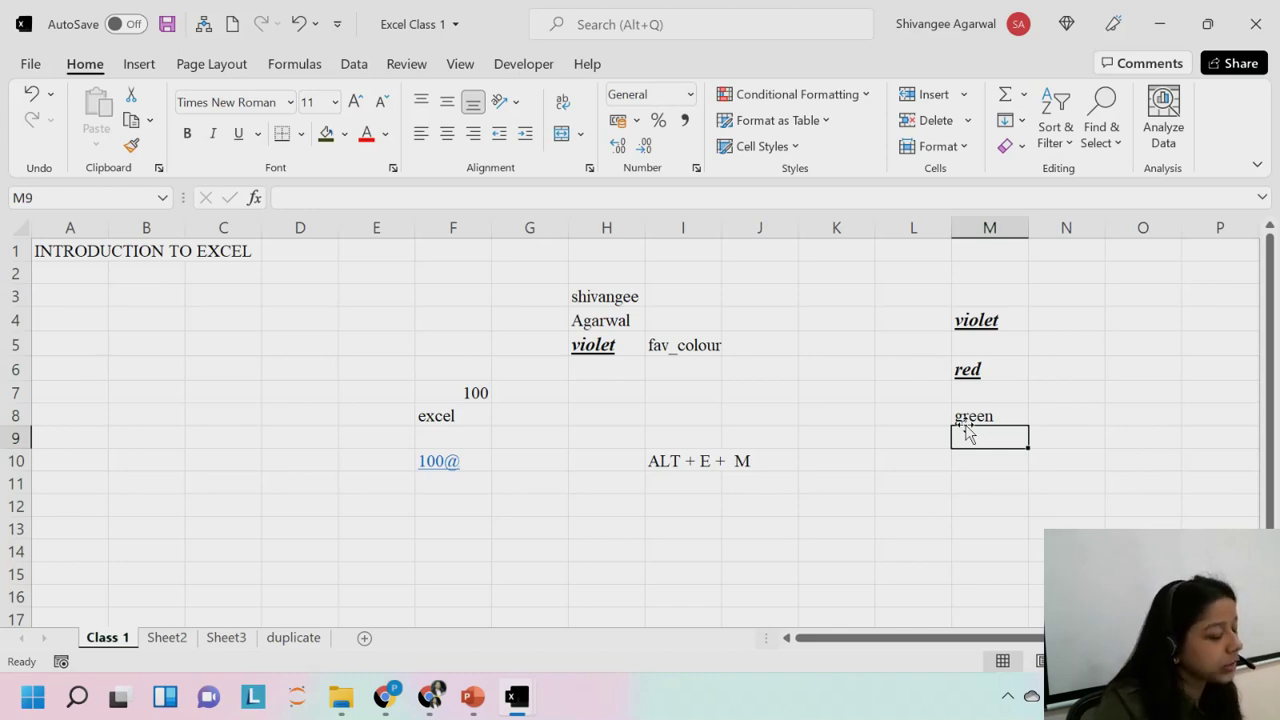
left_click(970, 418)
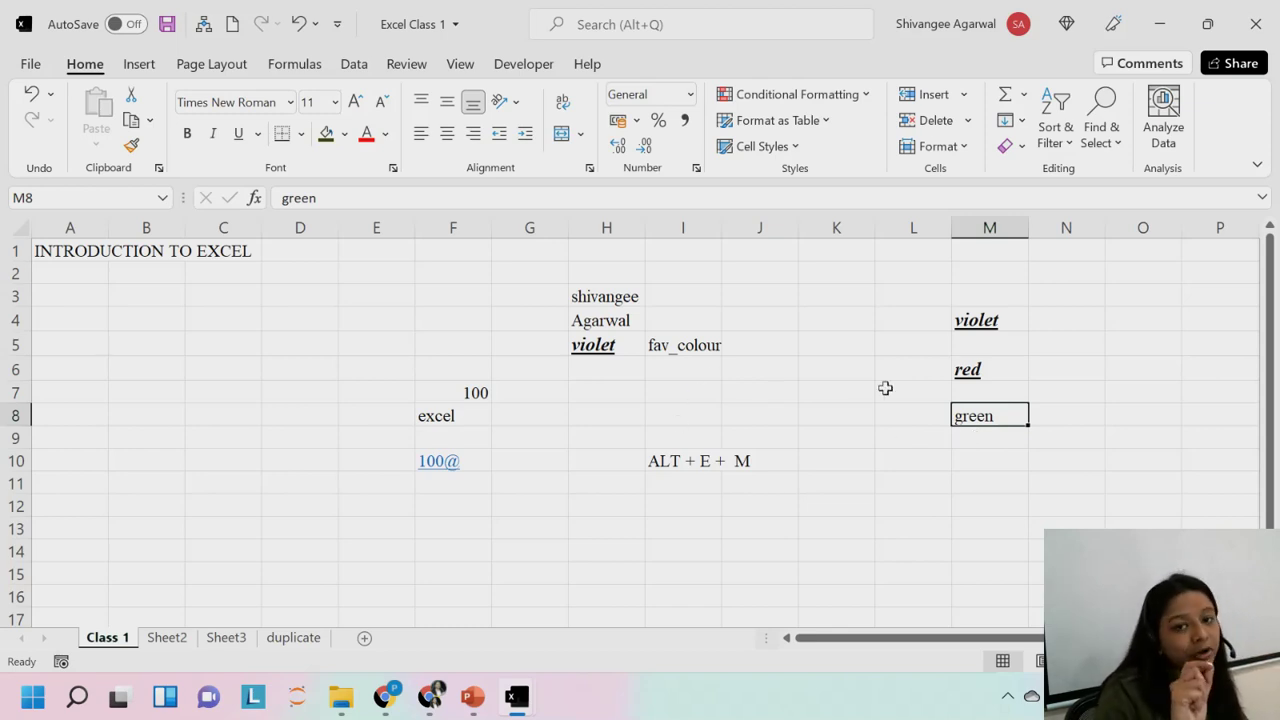
key("alt")
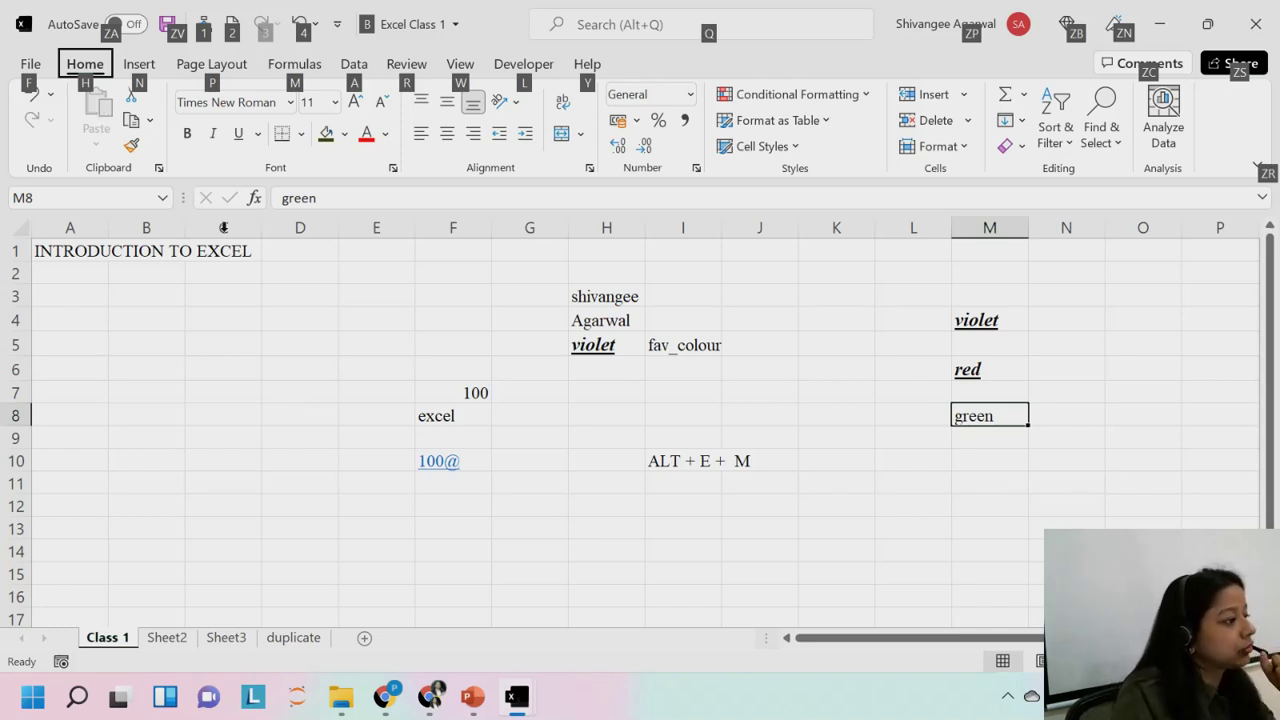
key("h")
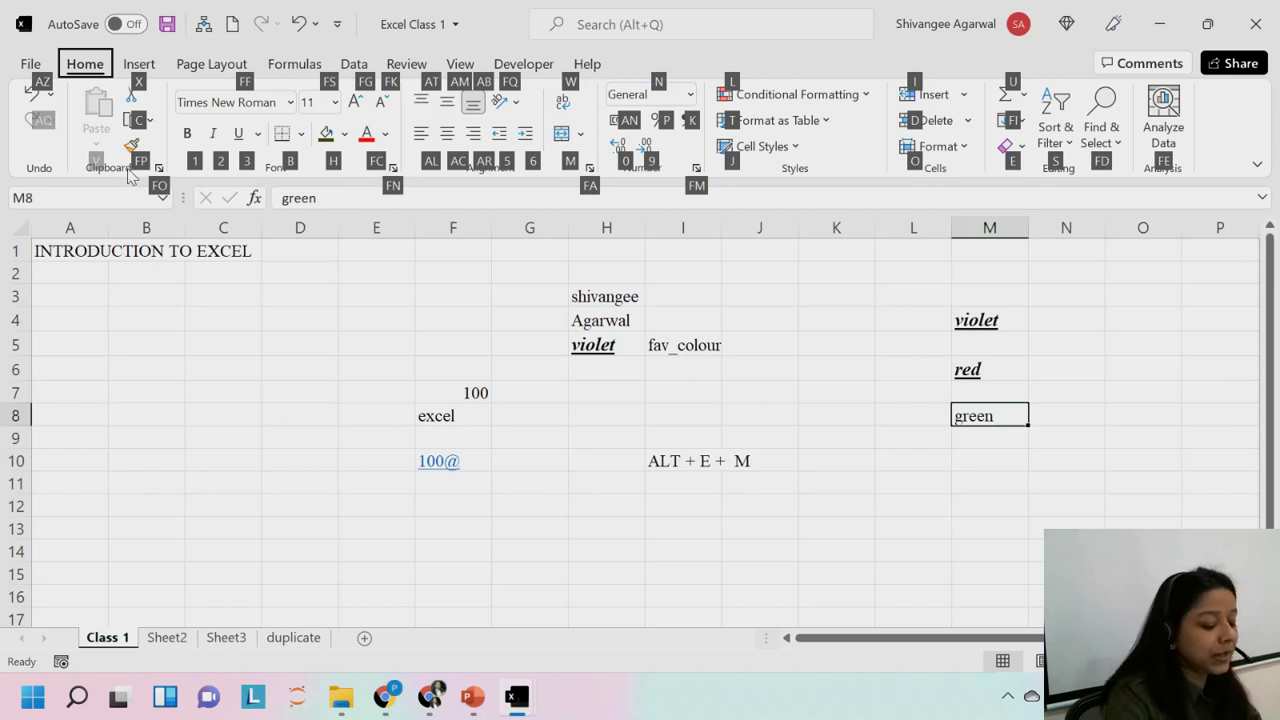
key("f")
key("p")
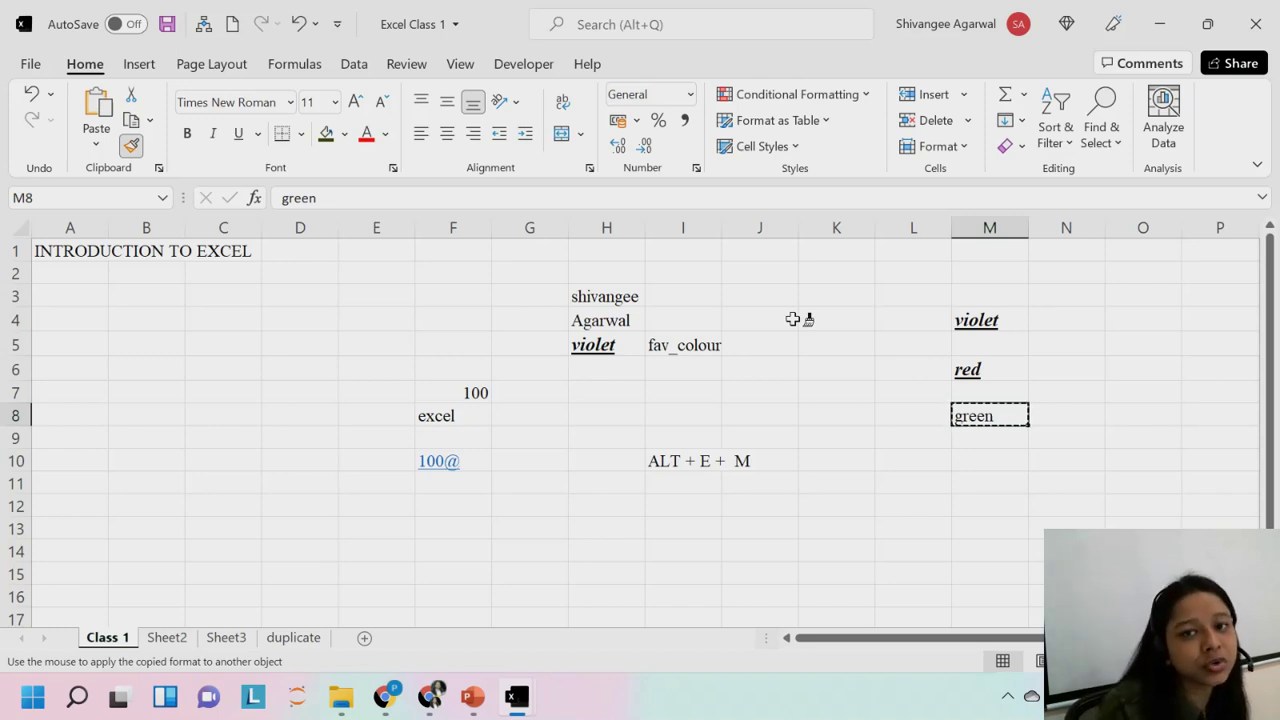
key("Escape")
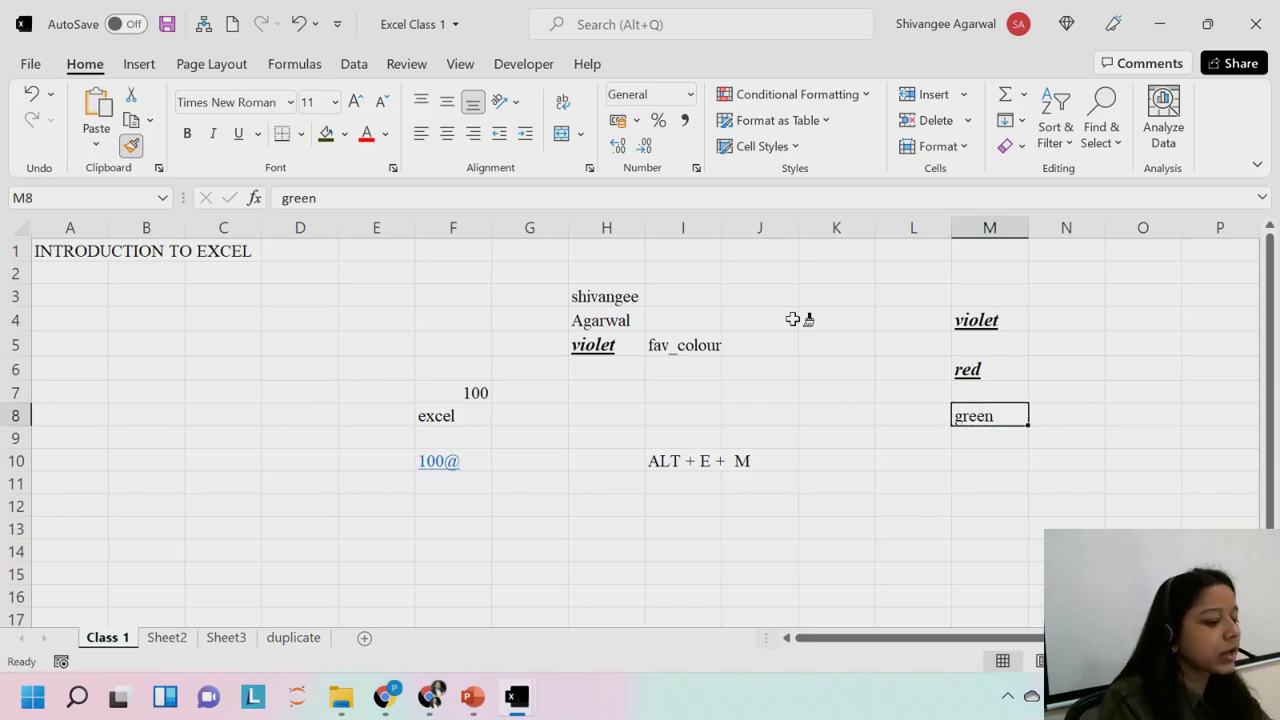
key("alt")
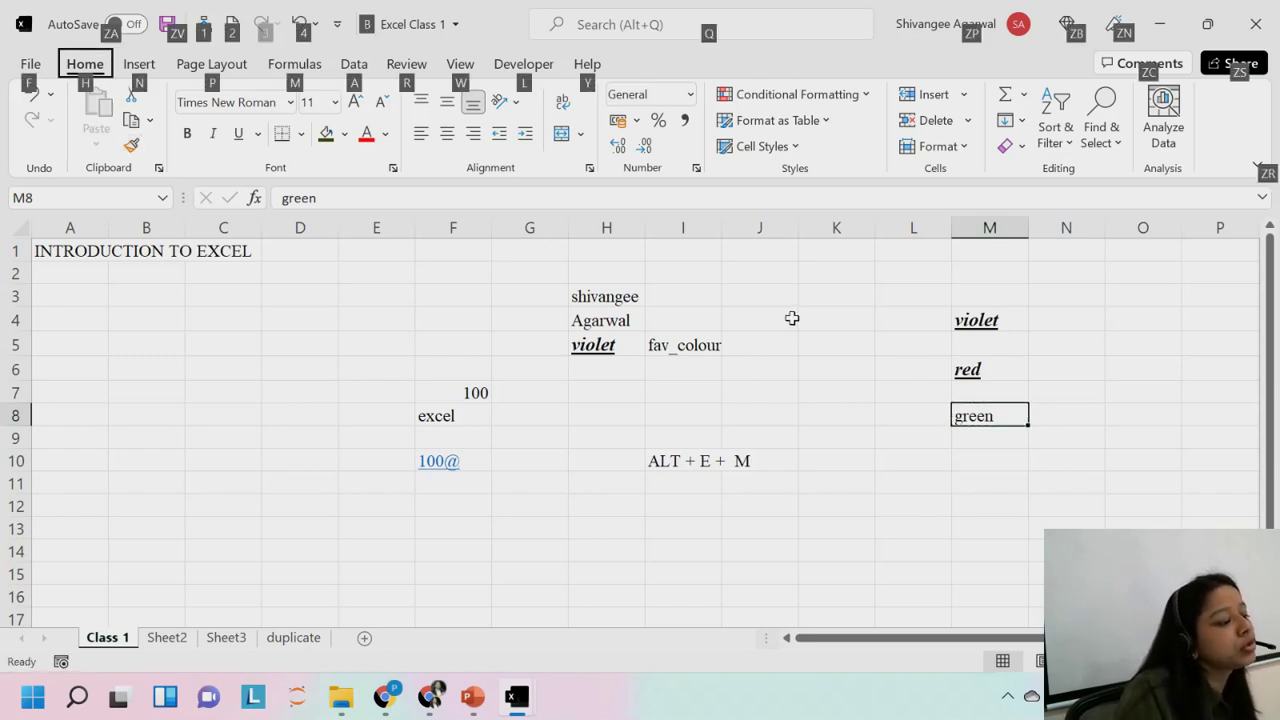
key("m")
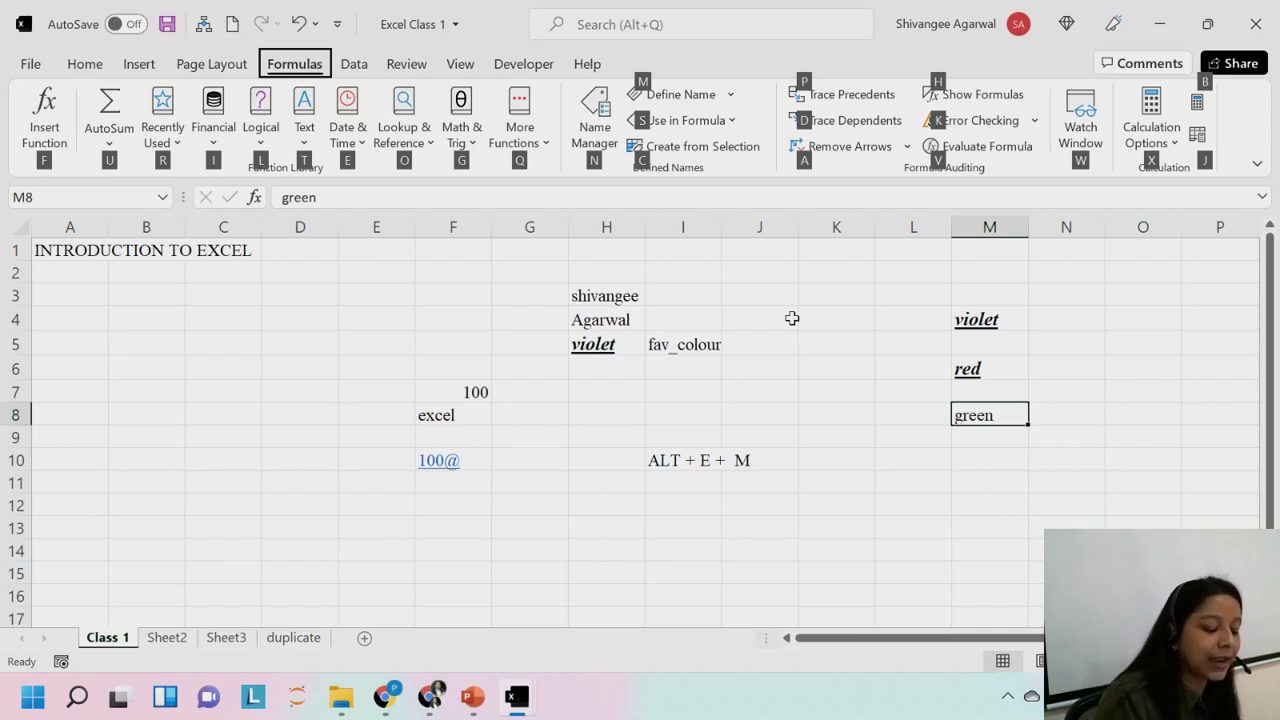
key("n")
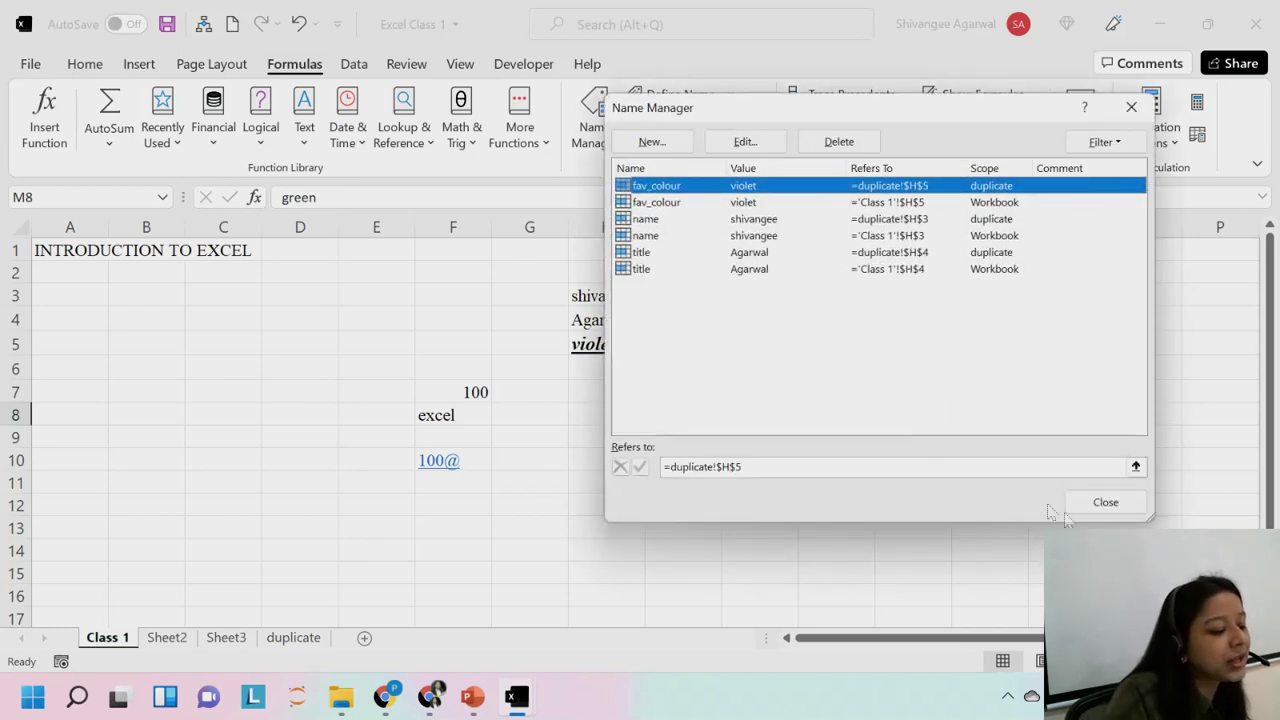
left_click(1106, 502)
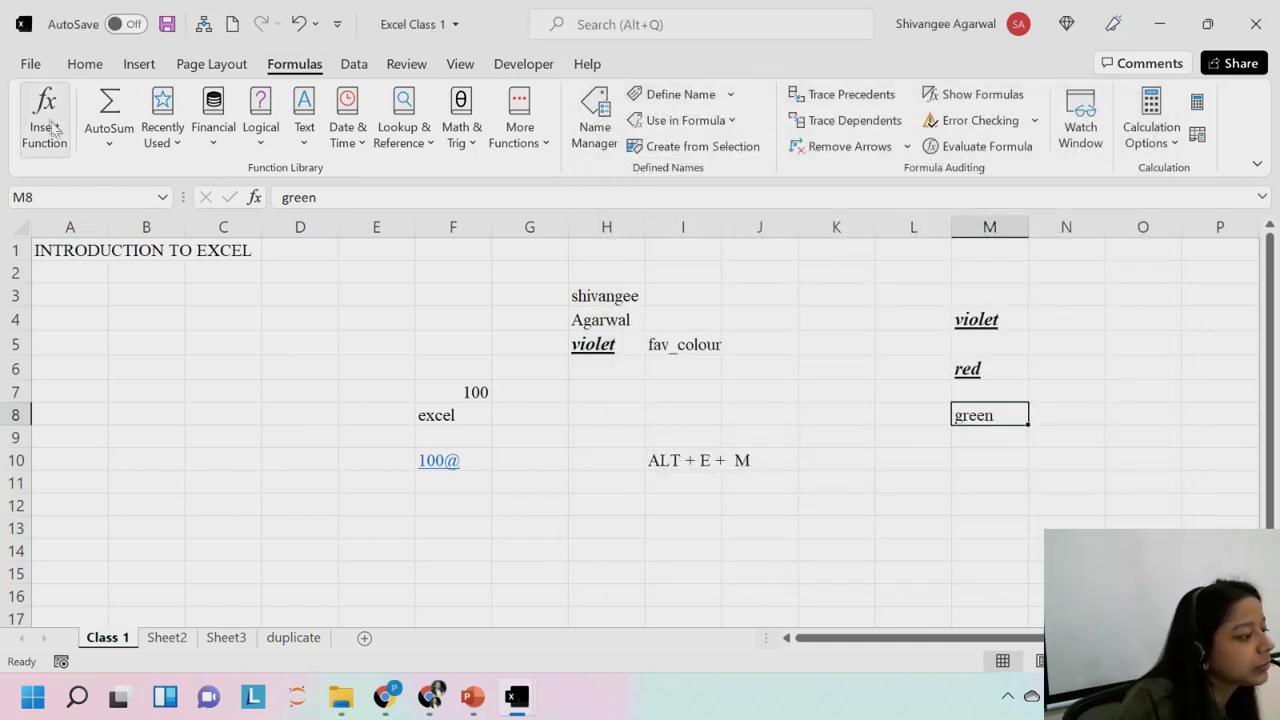
left_click(85, 64)
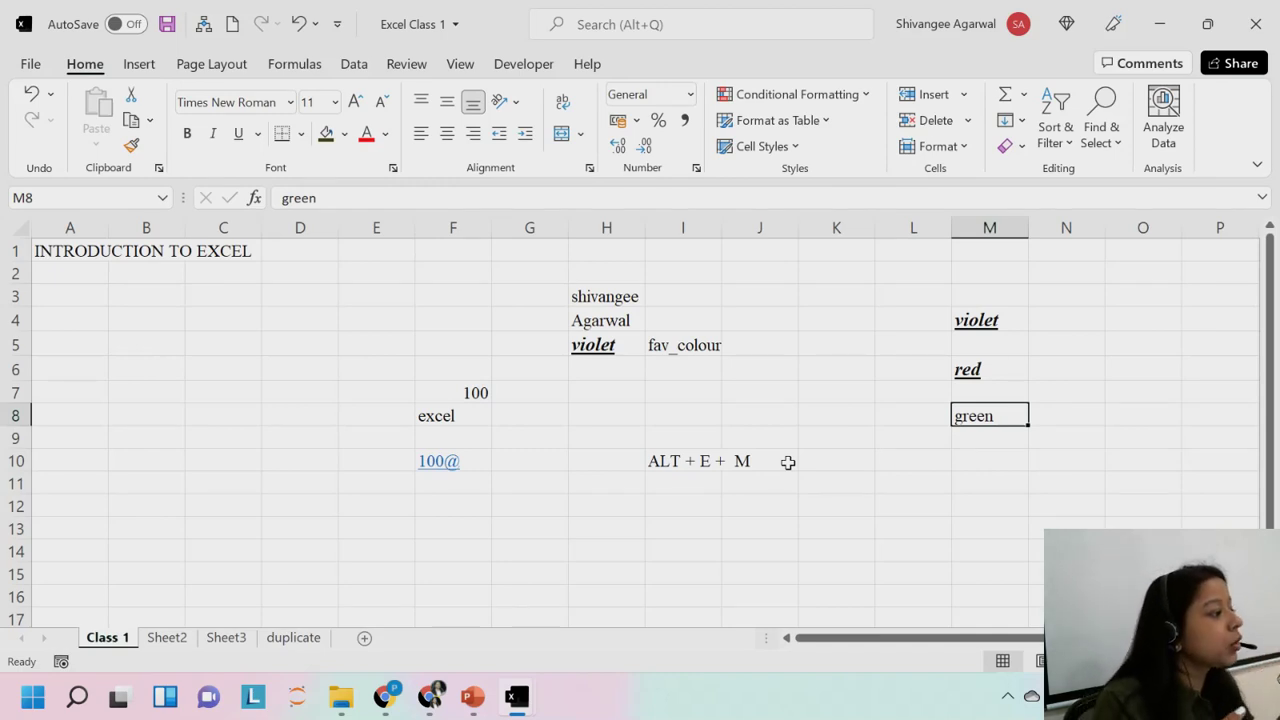
Copy violet from H5 and, with C5 selected, open the Paste options list (Alt, H, V).
left_click(607, 347)
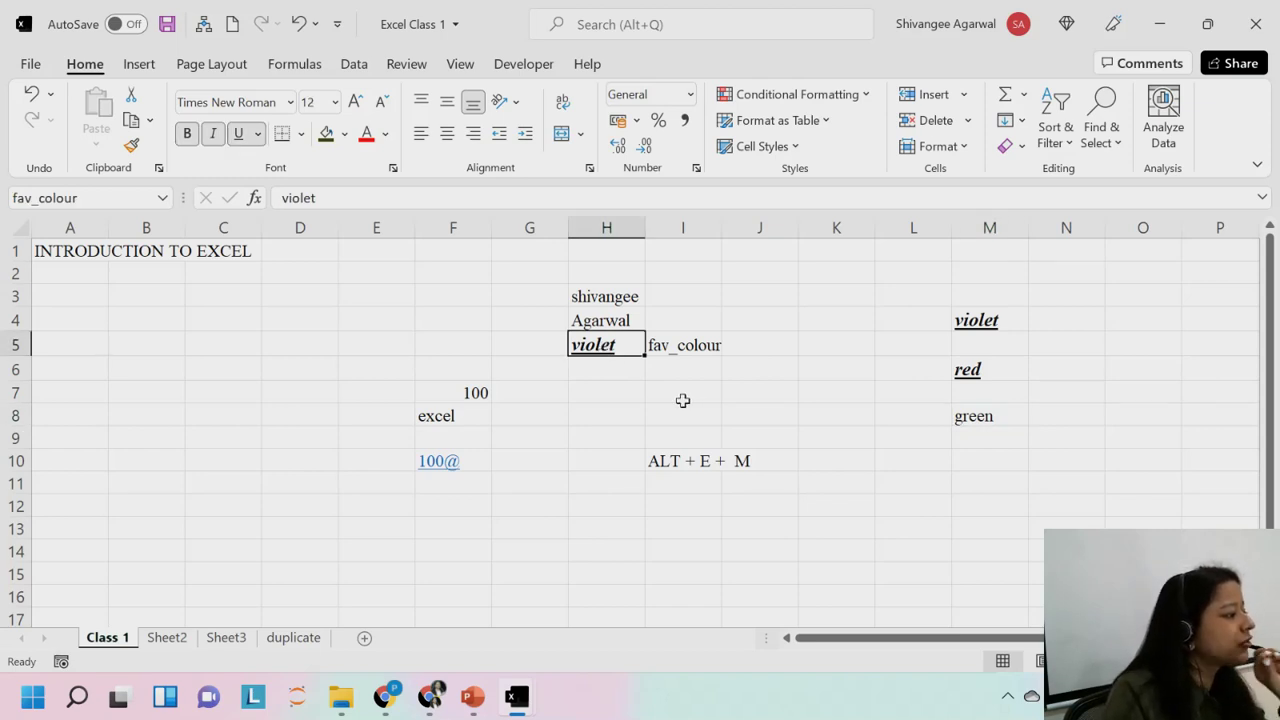
left_click(300, 344)
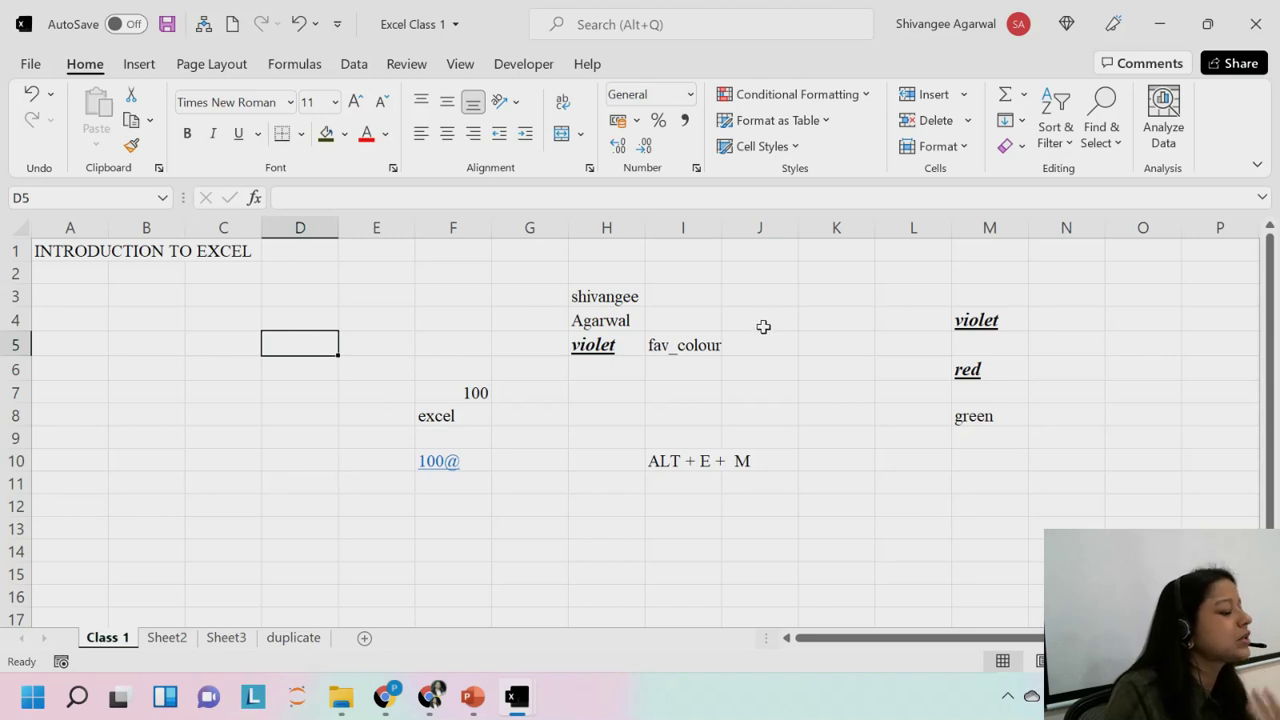
left_click(588, 344)
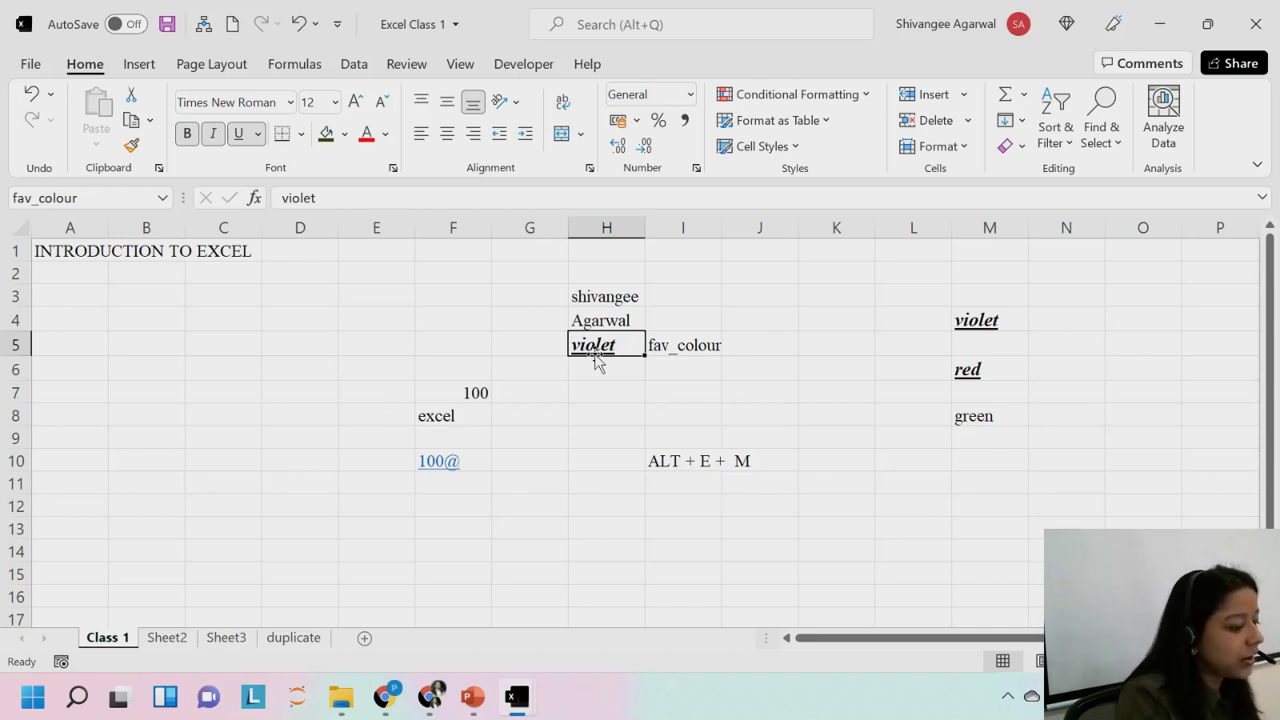
key("ctrl+c")
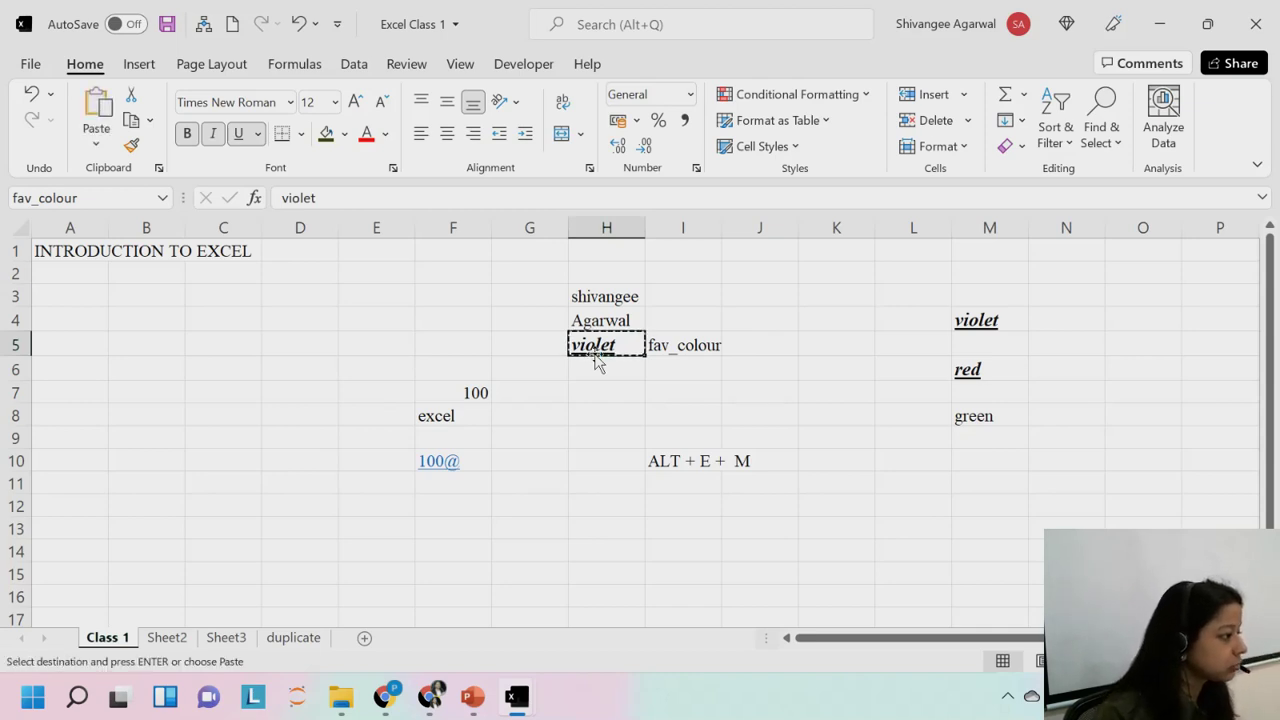
key("Left")
key("Left")
key("Left")
key("Left")
key("Left")
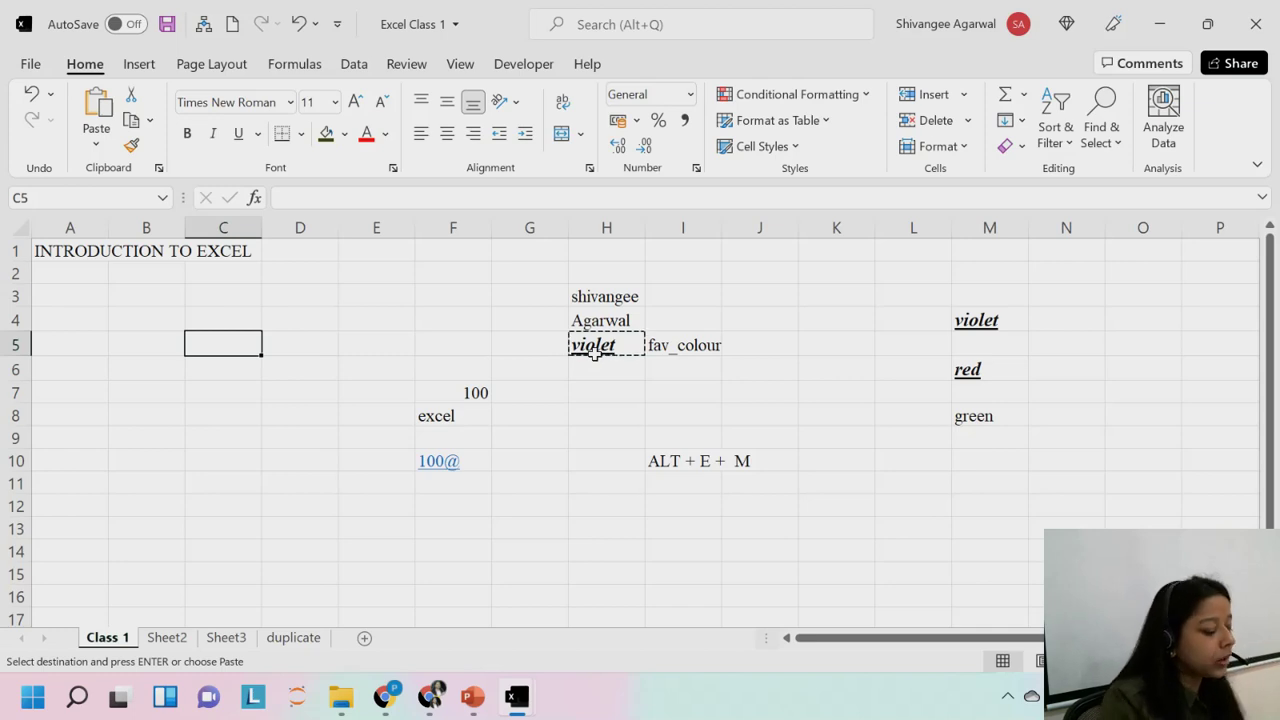
key("alt")
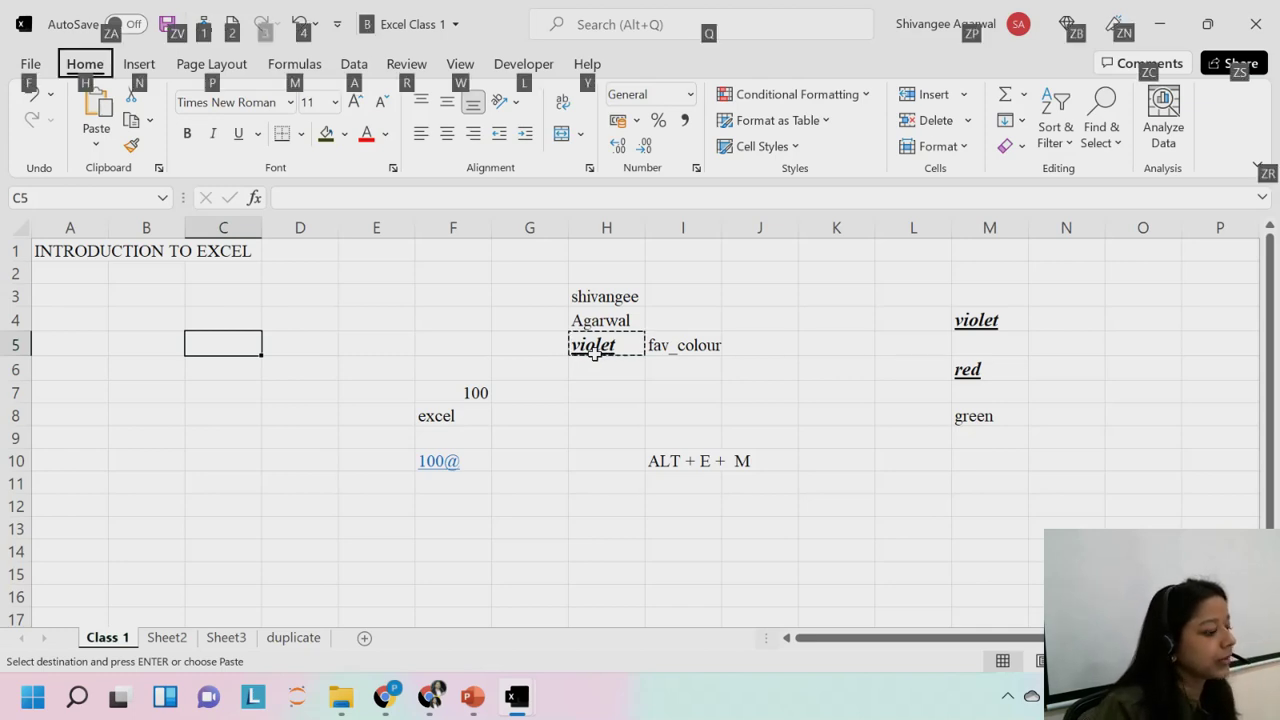
key("h")
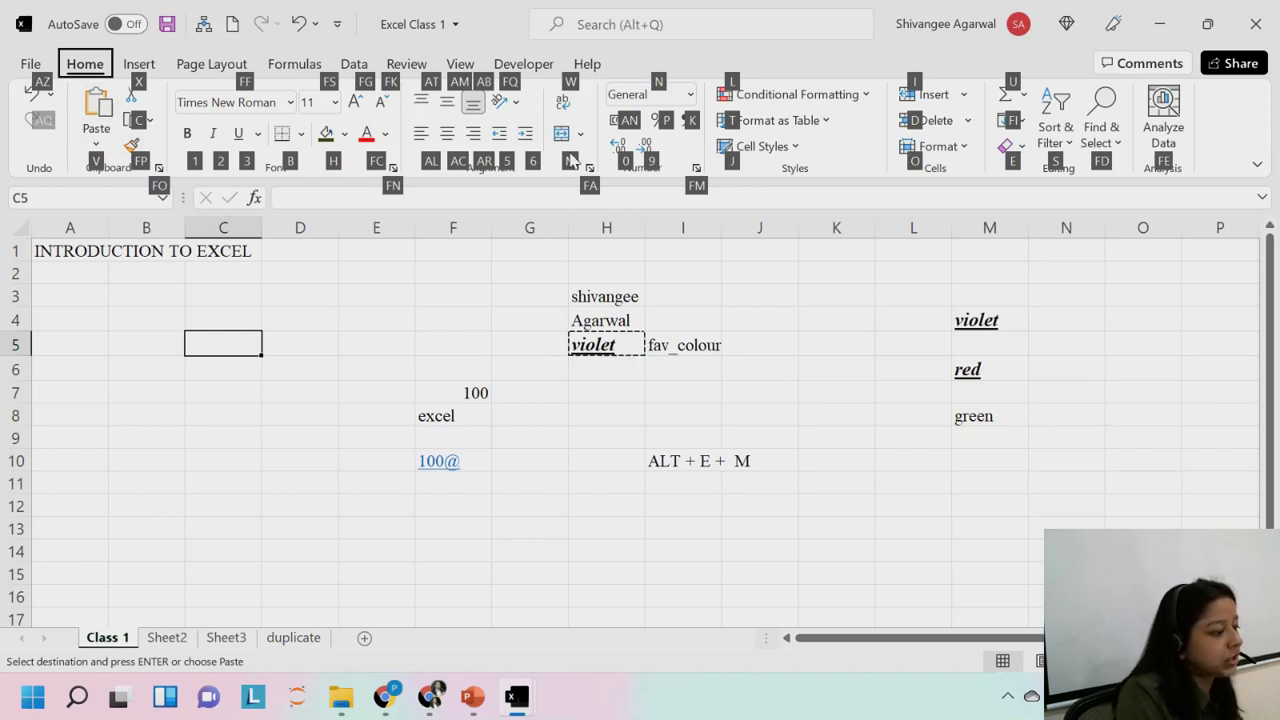
key("v")
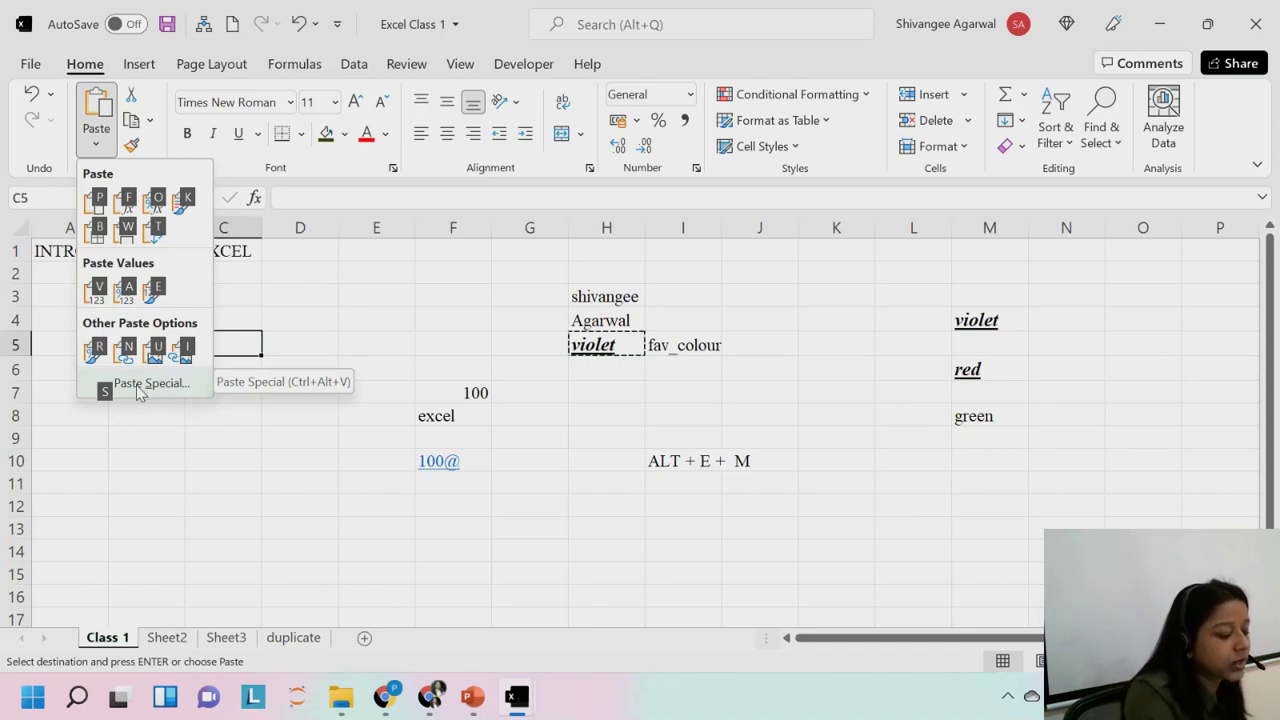
Paste violet into C5 as a plain value using Paste Special > Values.
left_click(140, 385)
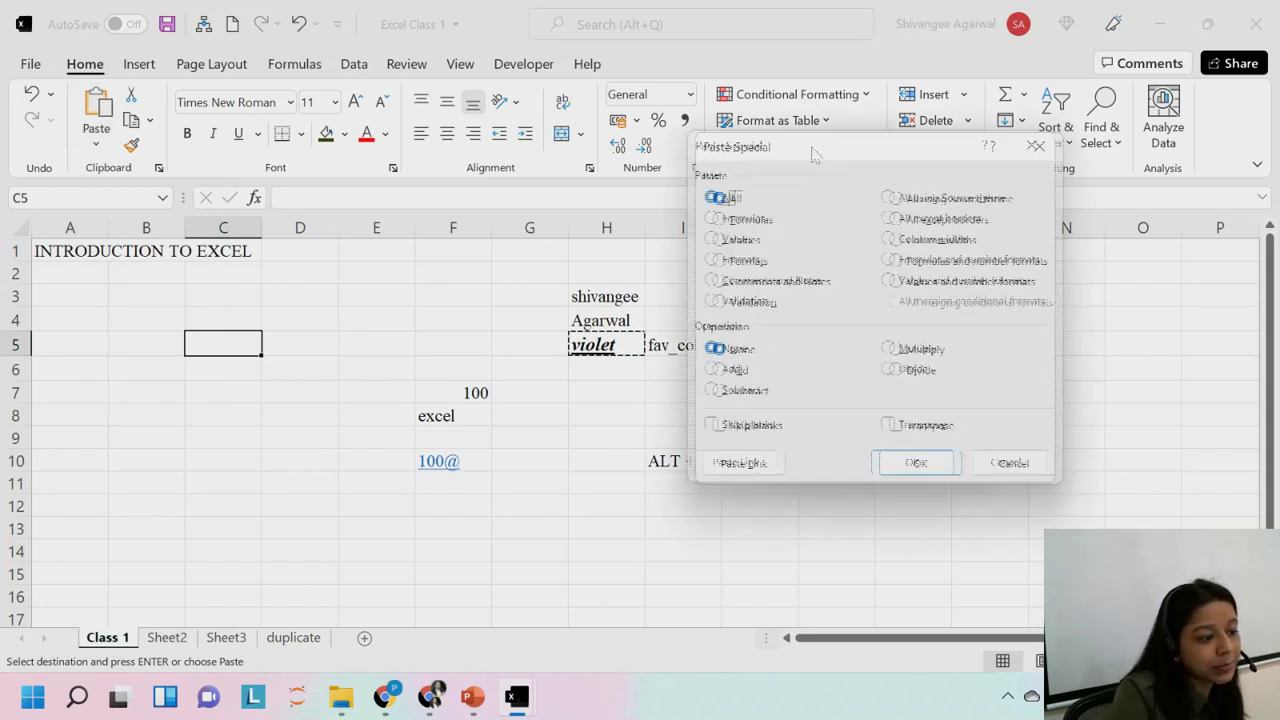
left_click_drag(813, 153, 546, 127)
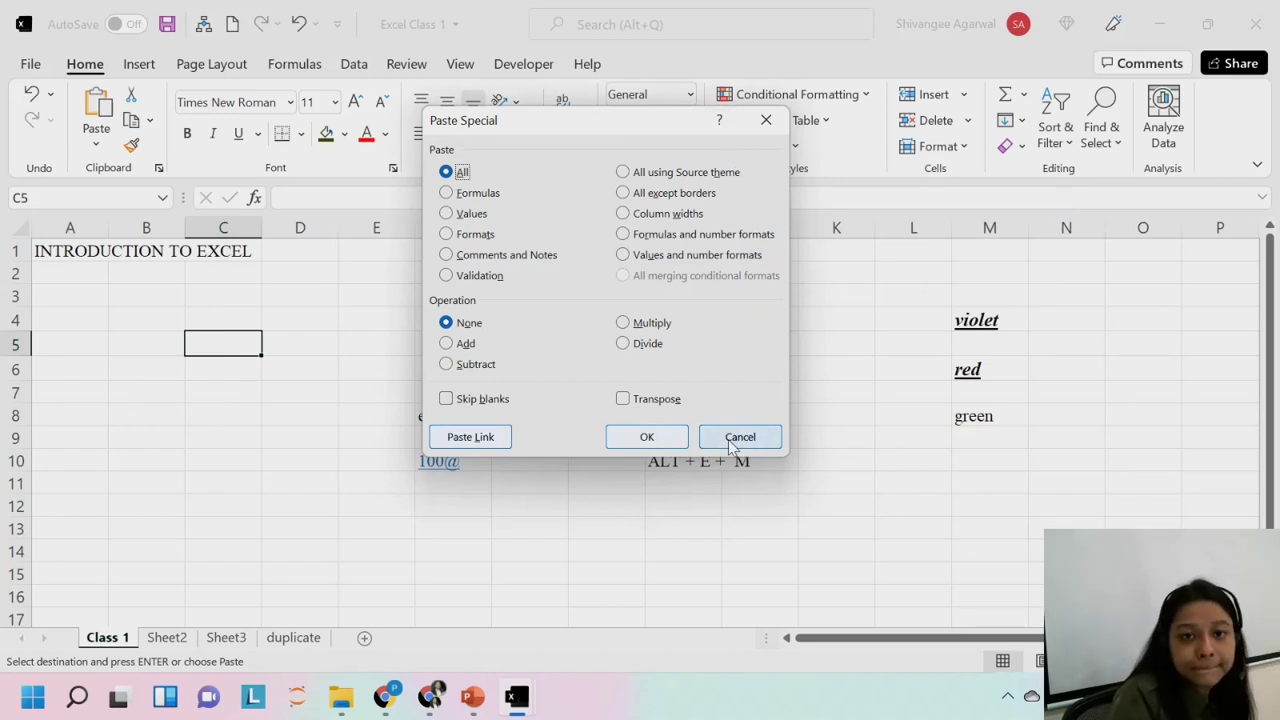
left_click(469, 217)
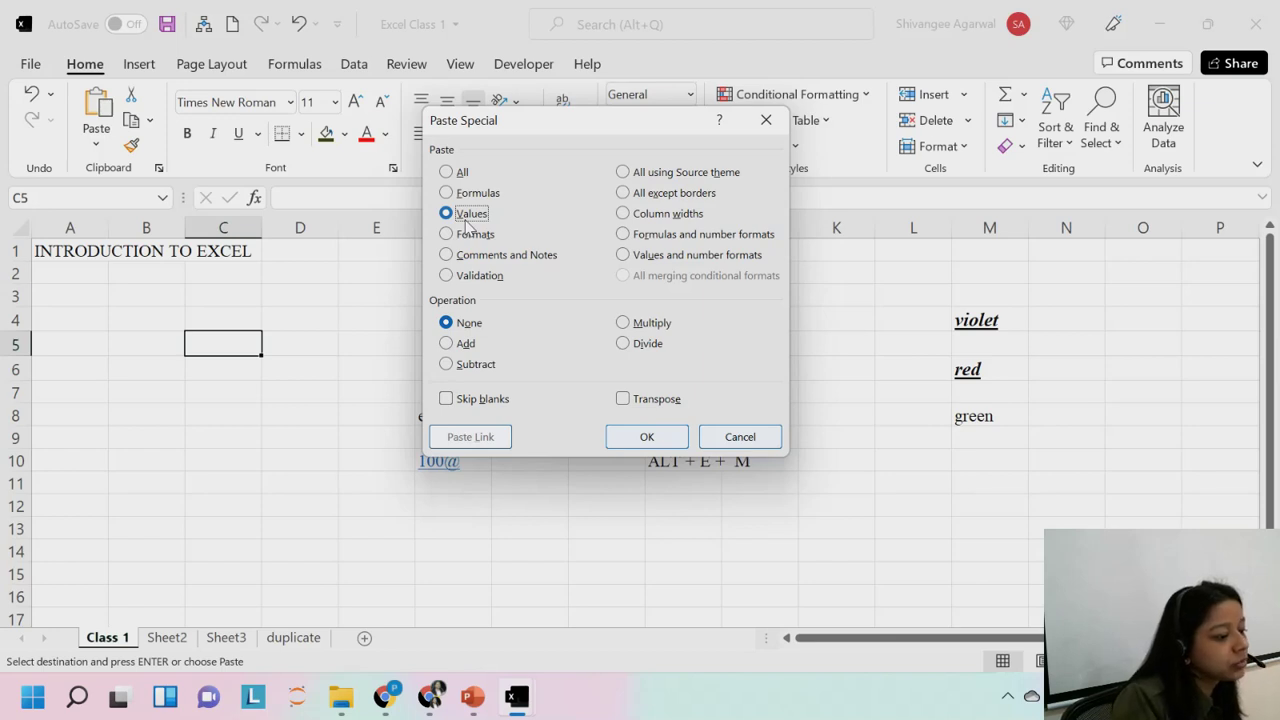
left_click(647, 437)
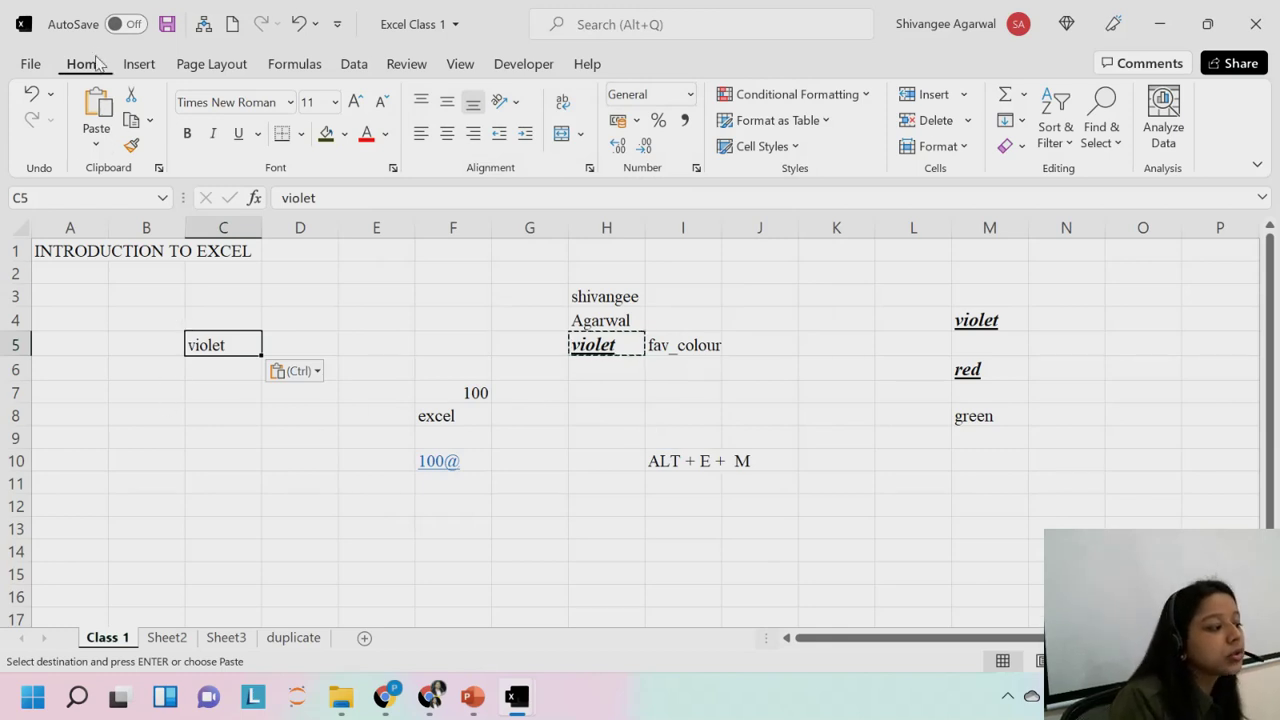
left_click(97, 143)
left_click(118, 382)
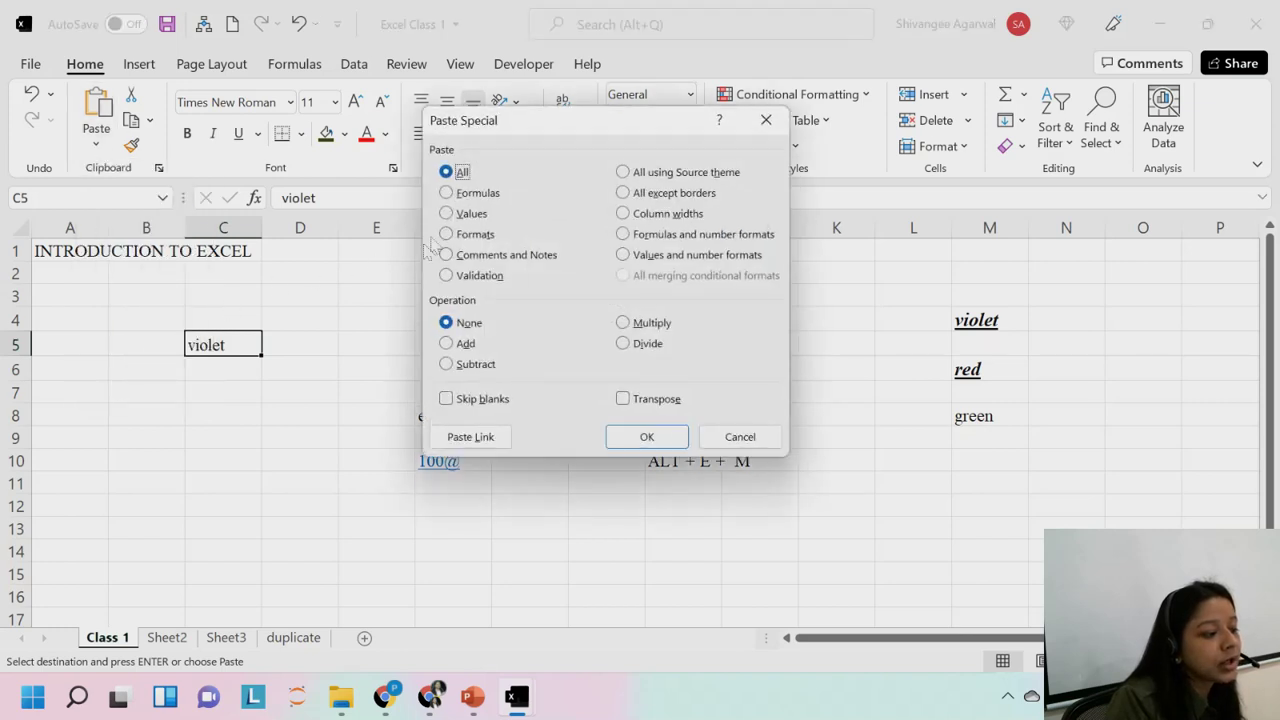
left_click(466, 213)
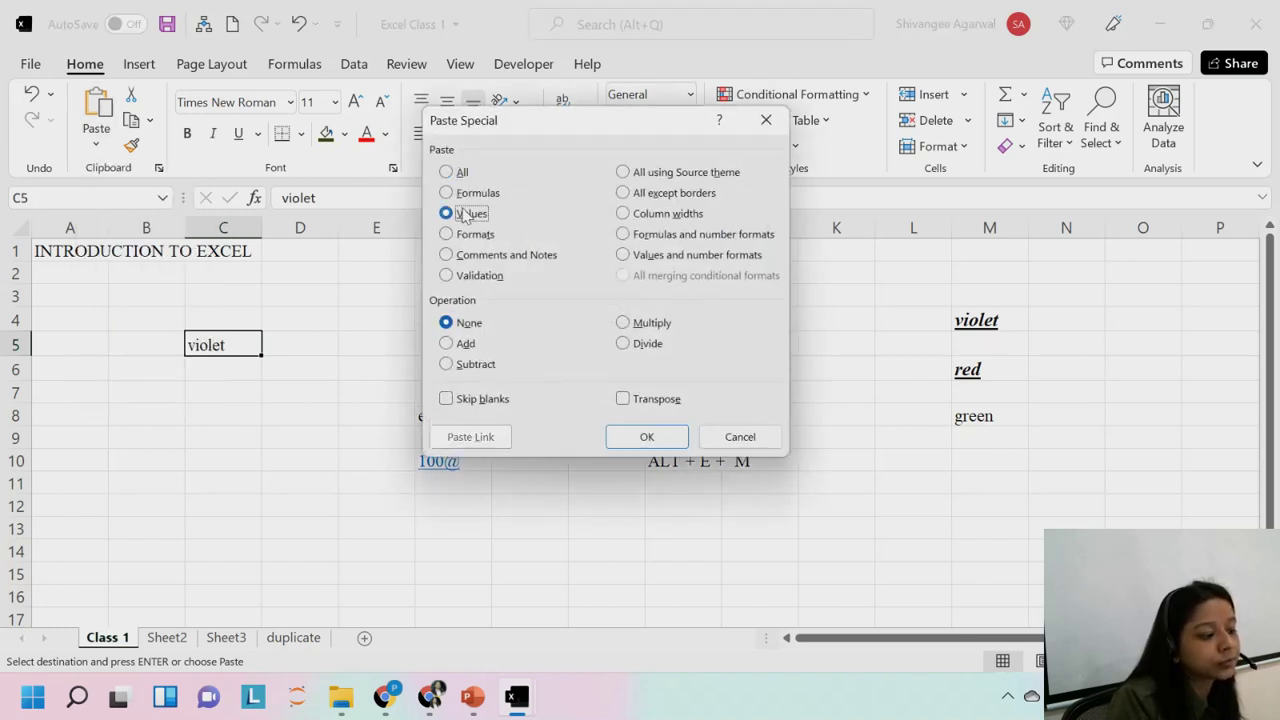
left_click(647, 437)
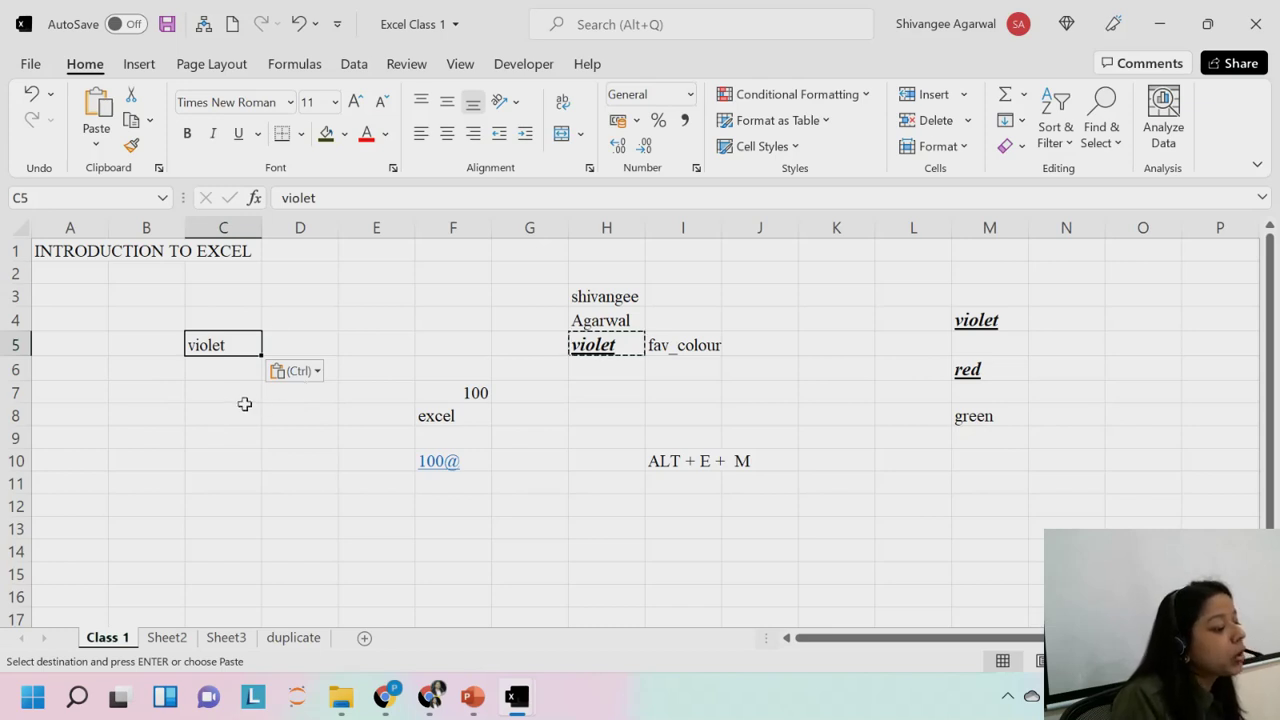
left_click(244, 410)
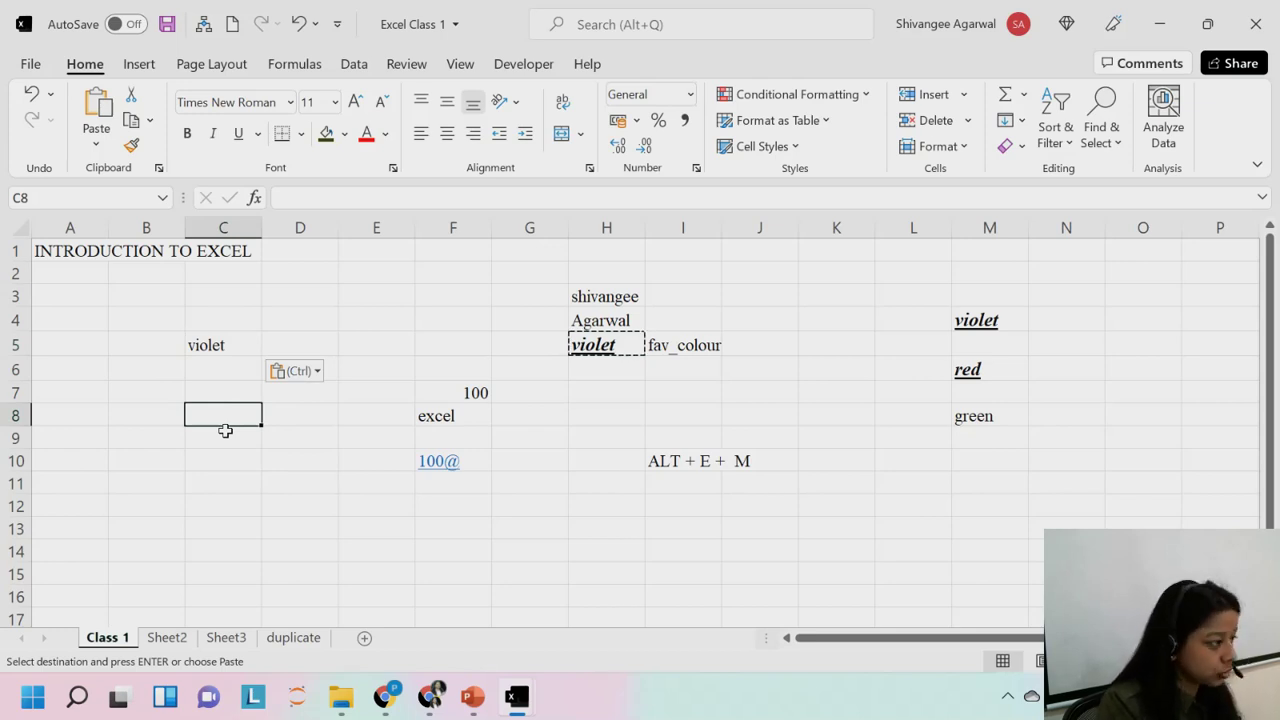
Copy H5 again and paste only its value, violet, into C8 via Paste Special (Ctrl+Alt+V).
type("v")
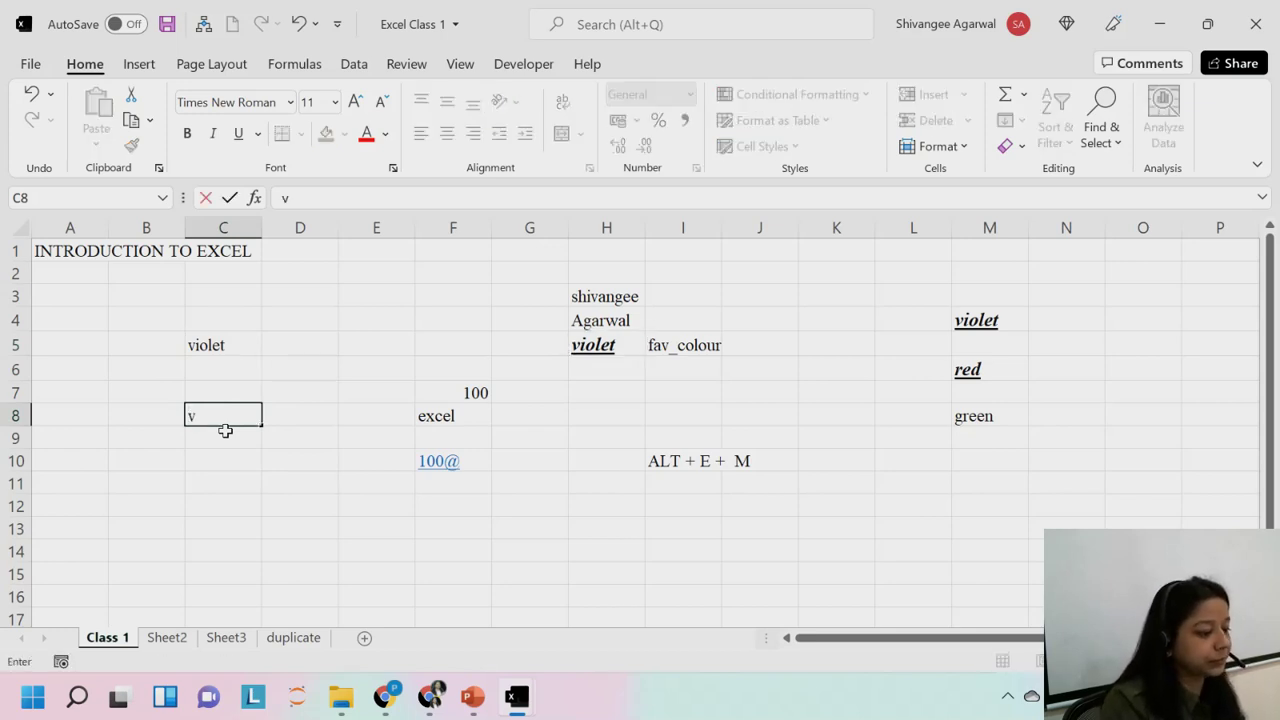
key("BackSpace")
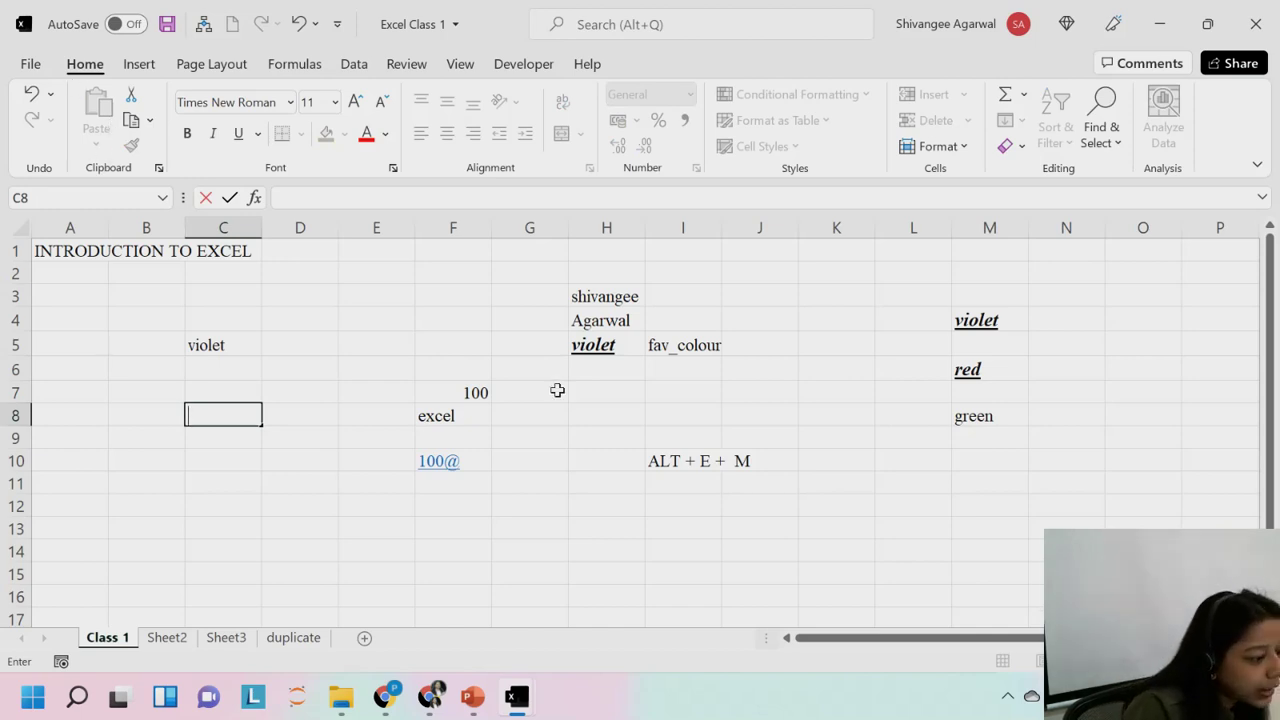
left_click(638, 342)
key("ctrl+c")
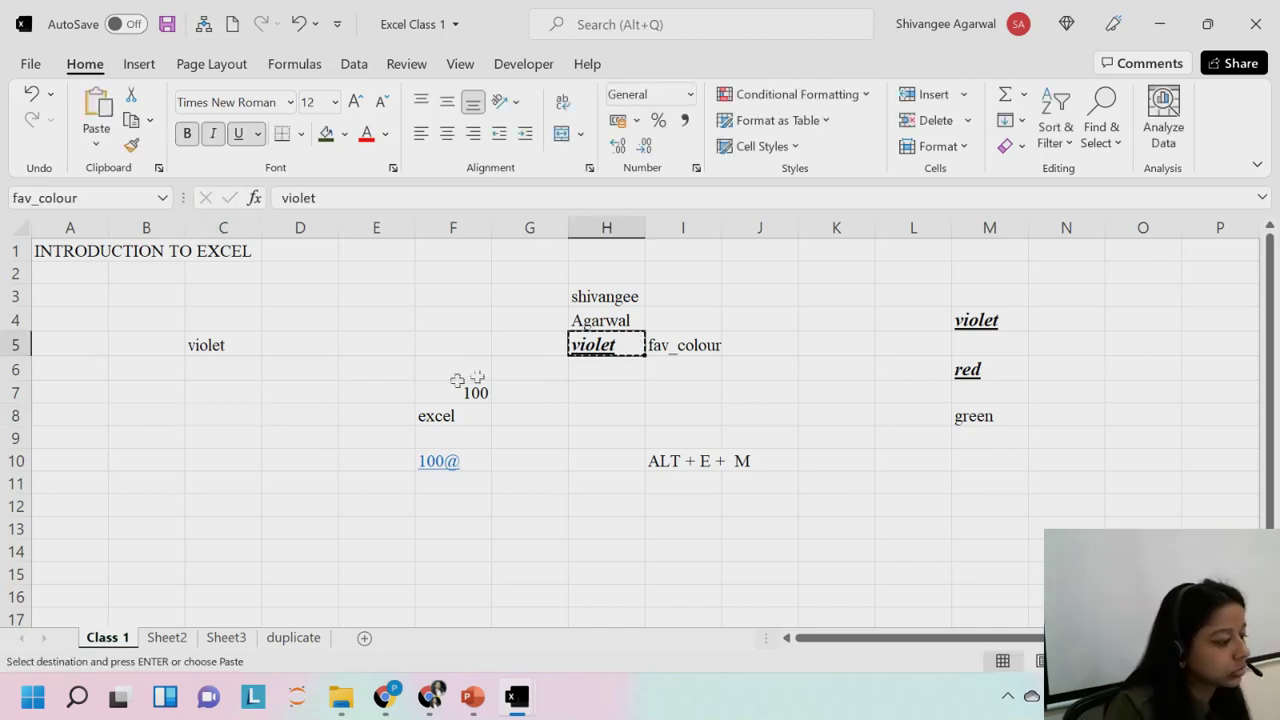
left_click(254, 424)
key("ctrl+alt+v")
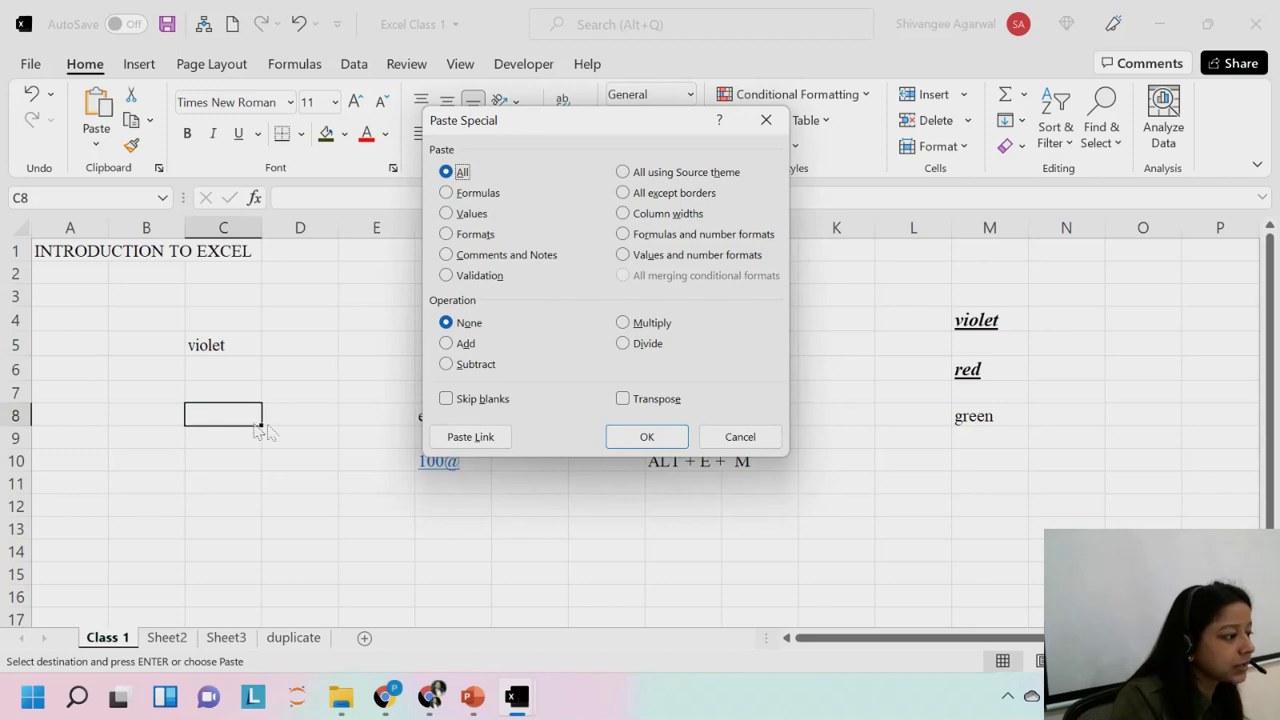
left_click(736, 438)
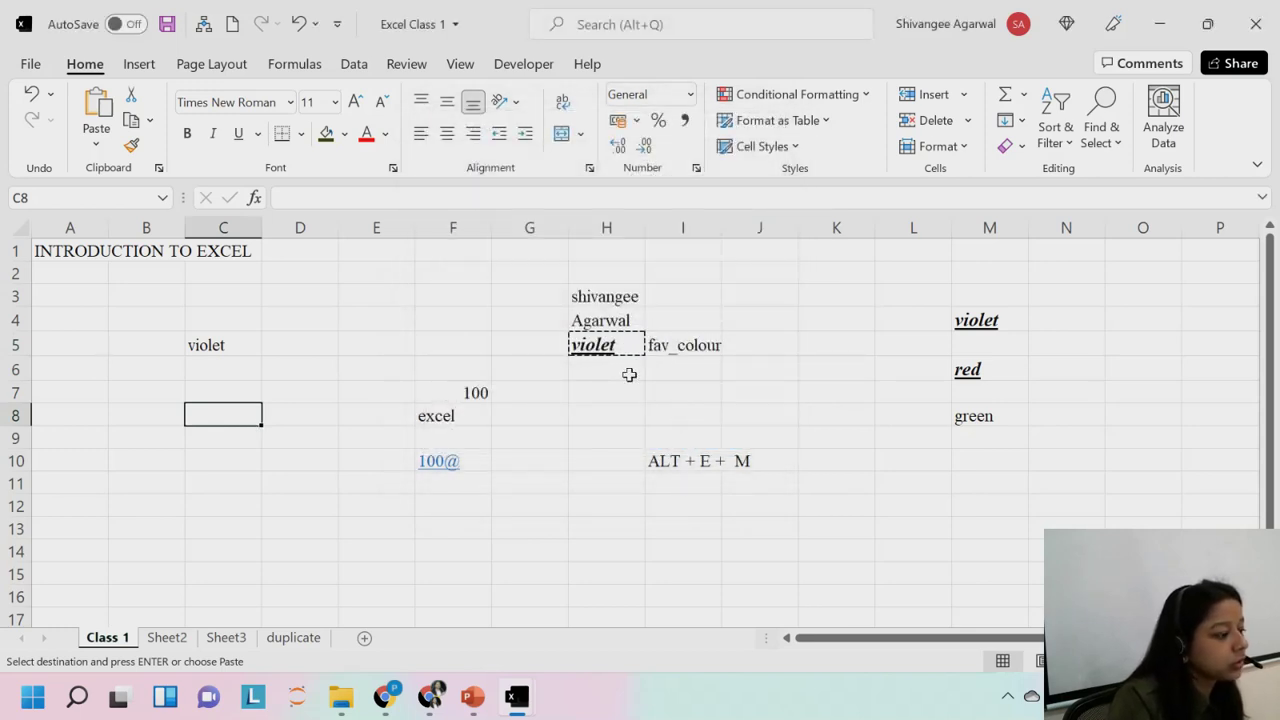
key("ctrl+alt+v")
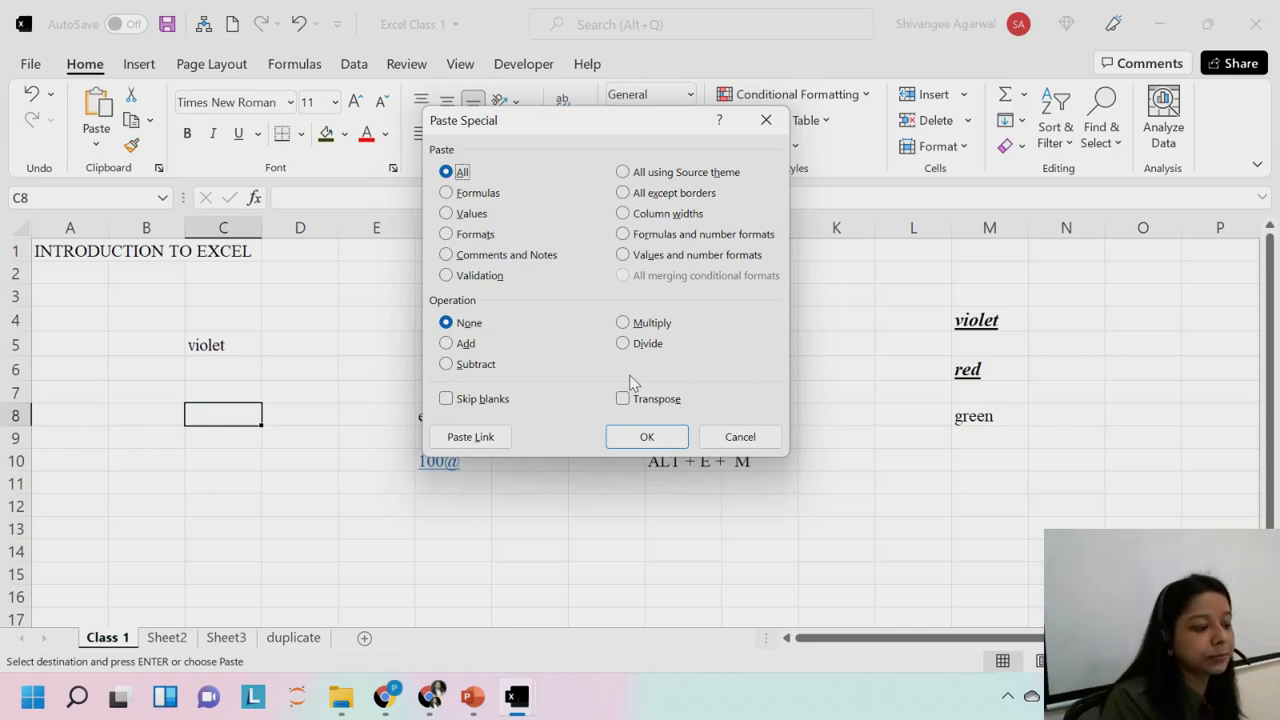
key("Down")
key("Down")
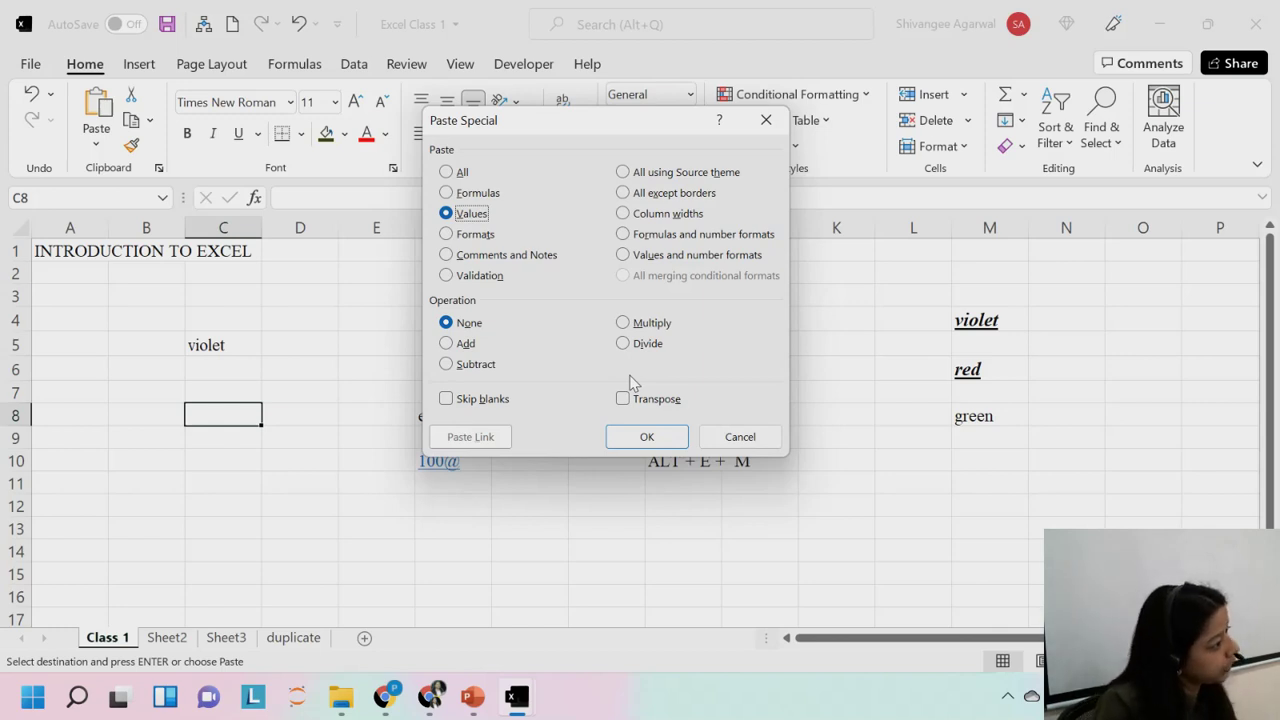
key("Return")
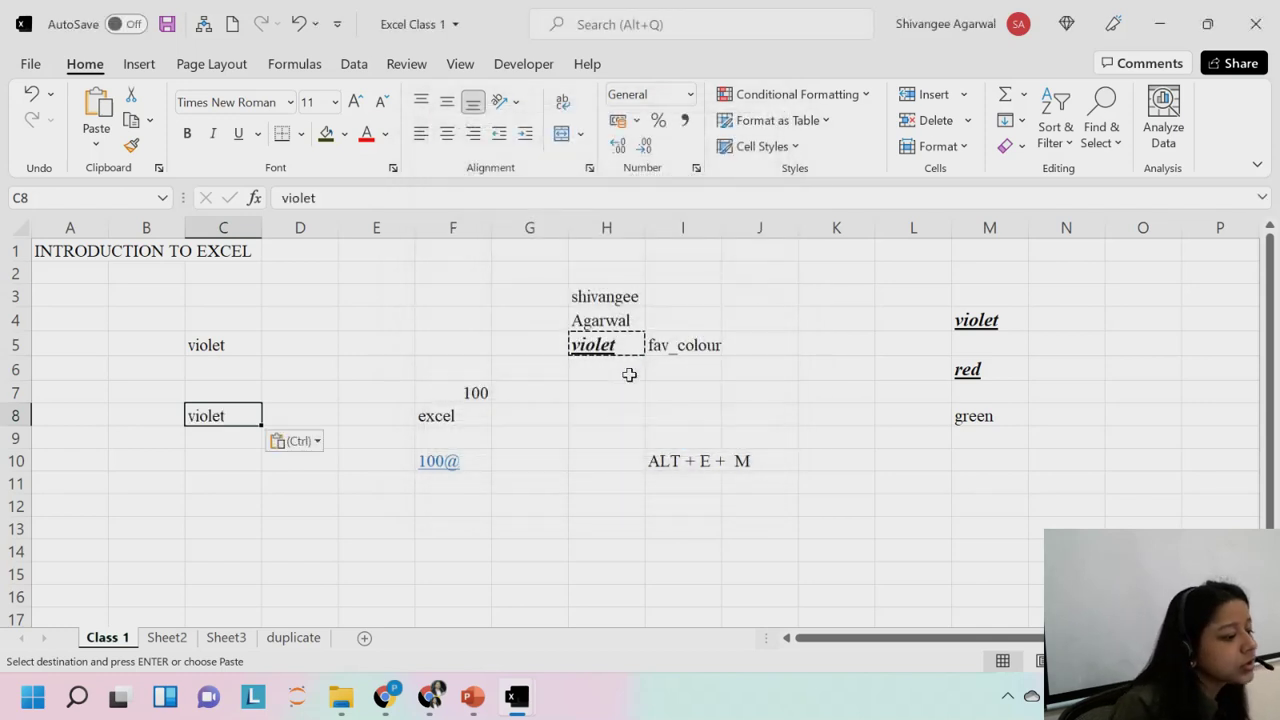
Move through column C to check the plain violet values pasted in C5 and C8.
left_click(80, 285)
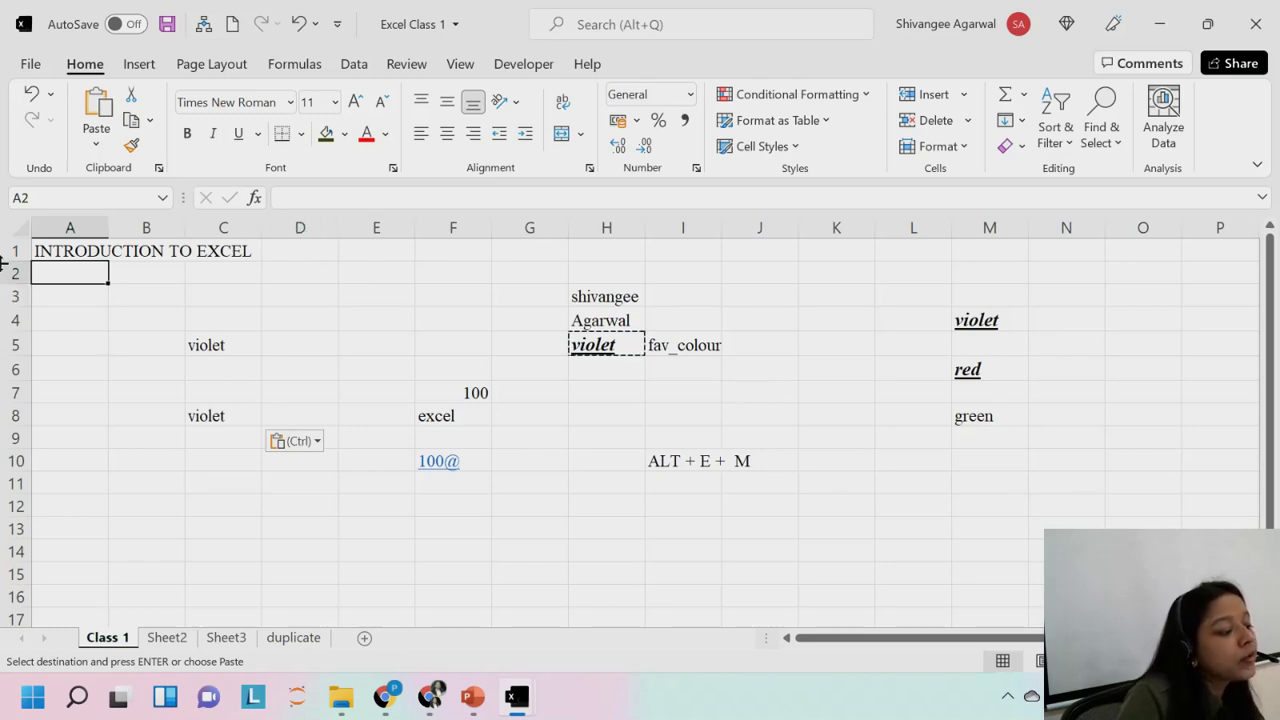
left_click(142, 314)
key("Down")
key("Down")
key("Down")
key("Down")
key("Down")
key("Down")
key("Down")
key("Down")
key("Down")
key("Down")
key("Down")
key("Down")
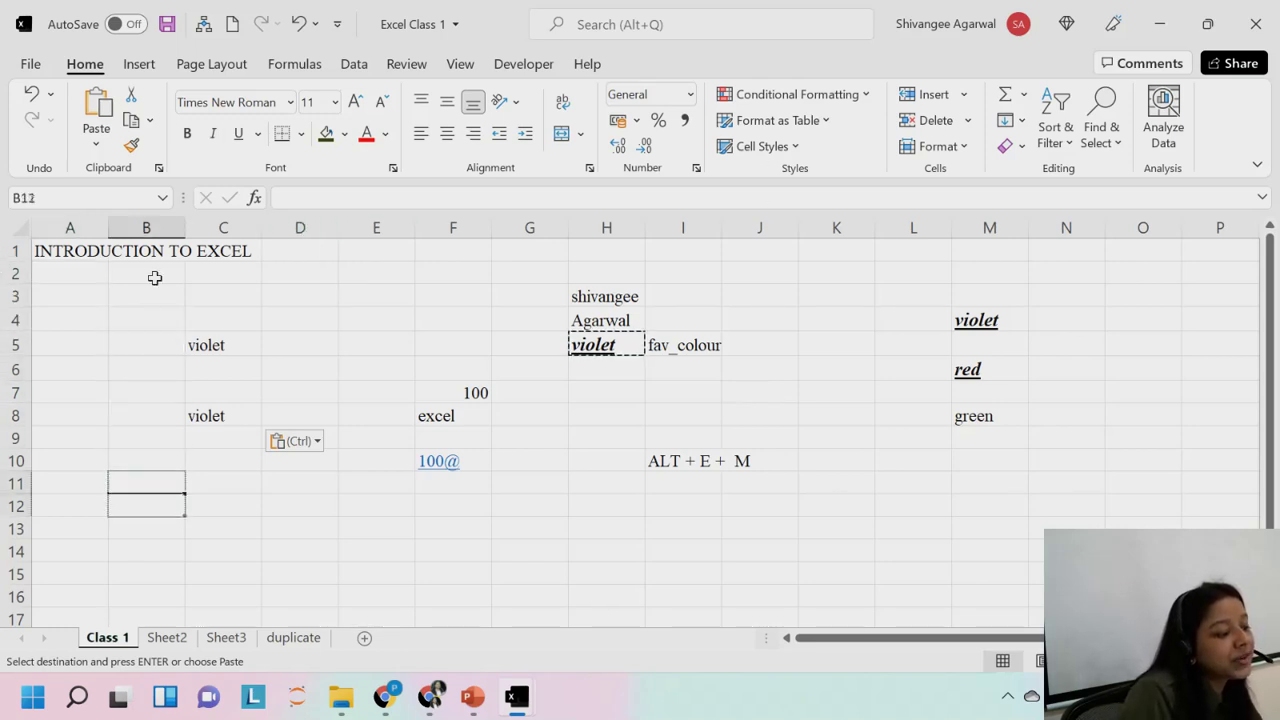
left_click(10, 256)
left_click(208, 322)
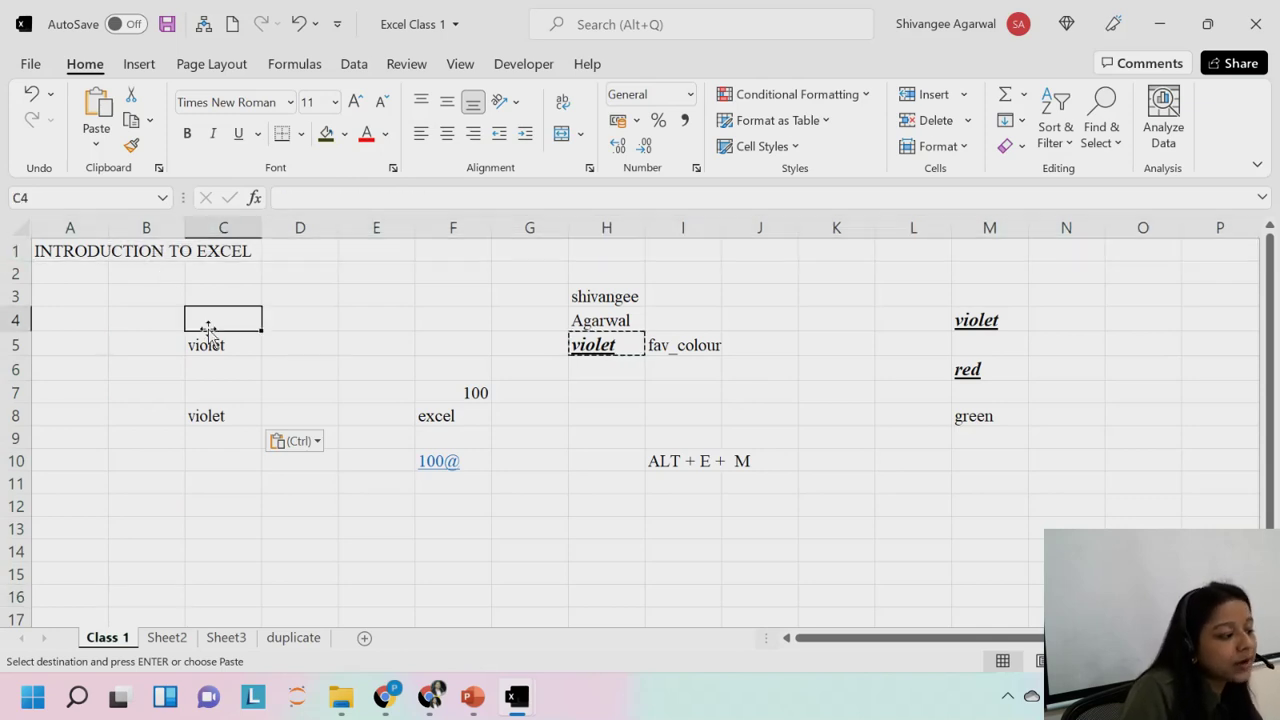
key("Down")
key("Down")
key("Down")
key("Down")
key("Down")
key("Down")
key("Down")
key("Down")
key("Down")
key("Down")
key("Down")
key("Down")
key("Down")
key("Down")
key("Down")
key("Down")
key("Down")
key("Down")
key("Down")
key("Down")
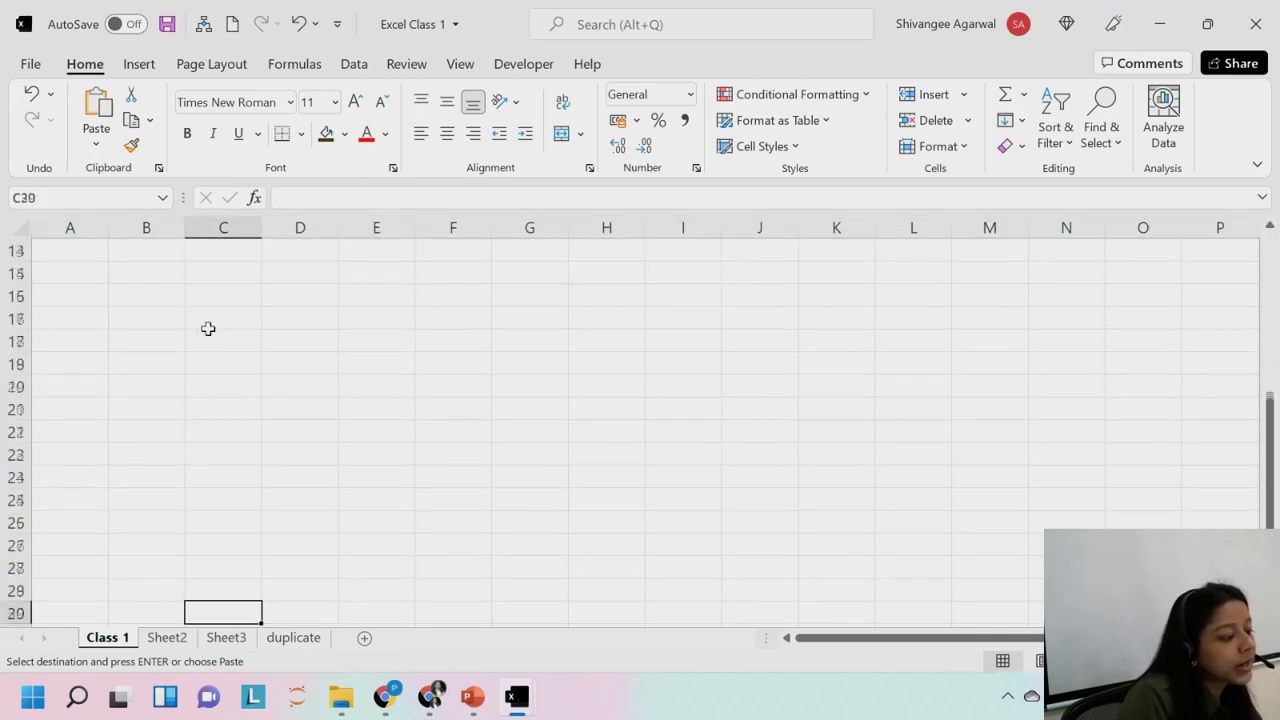
key("Up")
key("Up")
key("Up")
key("Up")
key("Up")
key("Up")
key("Up")
key("Up")
key("Up")
key("Up")
key("Up")
key("Up")
key("Up")
key("Up")
key("Up")
key("Up")
key("Up")
key("Up")
key("Up")
key("Up")
key("ctrl+v")
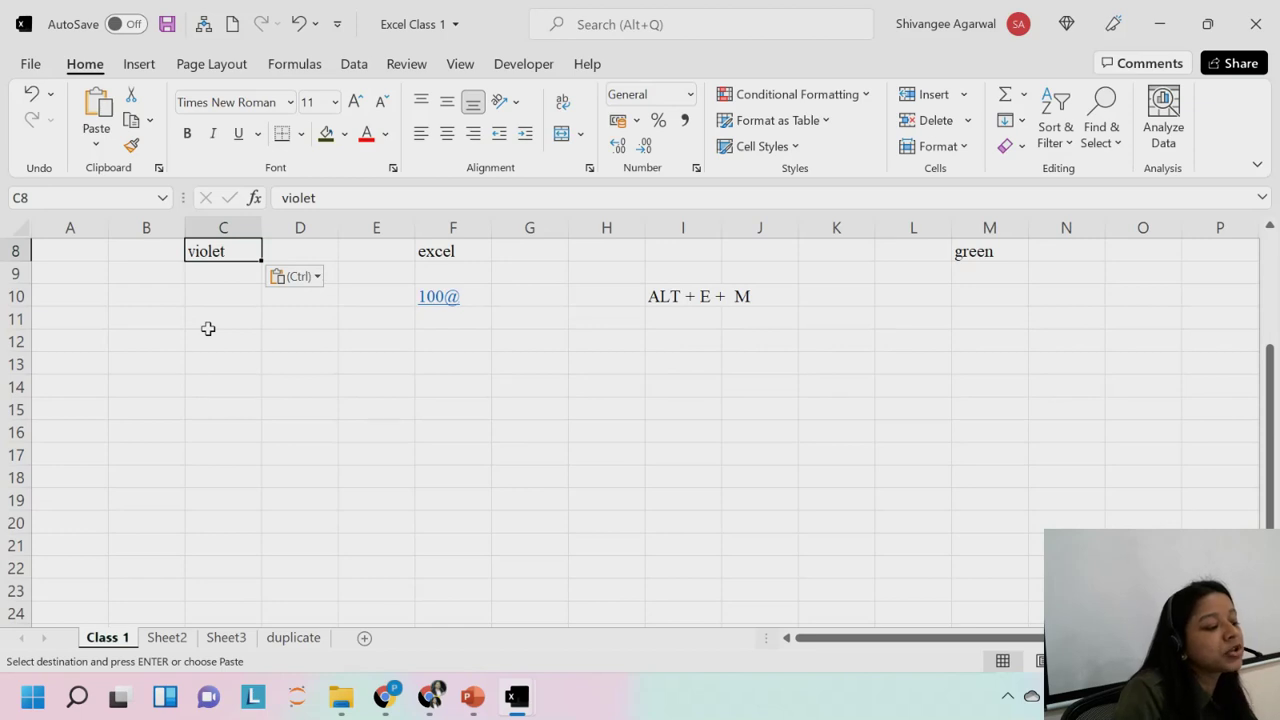
key("ctrl+Up")
key("ctrl+Up")
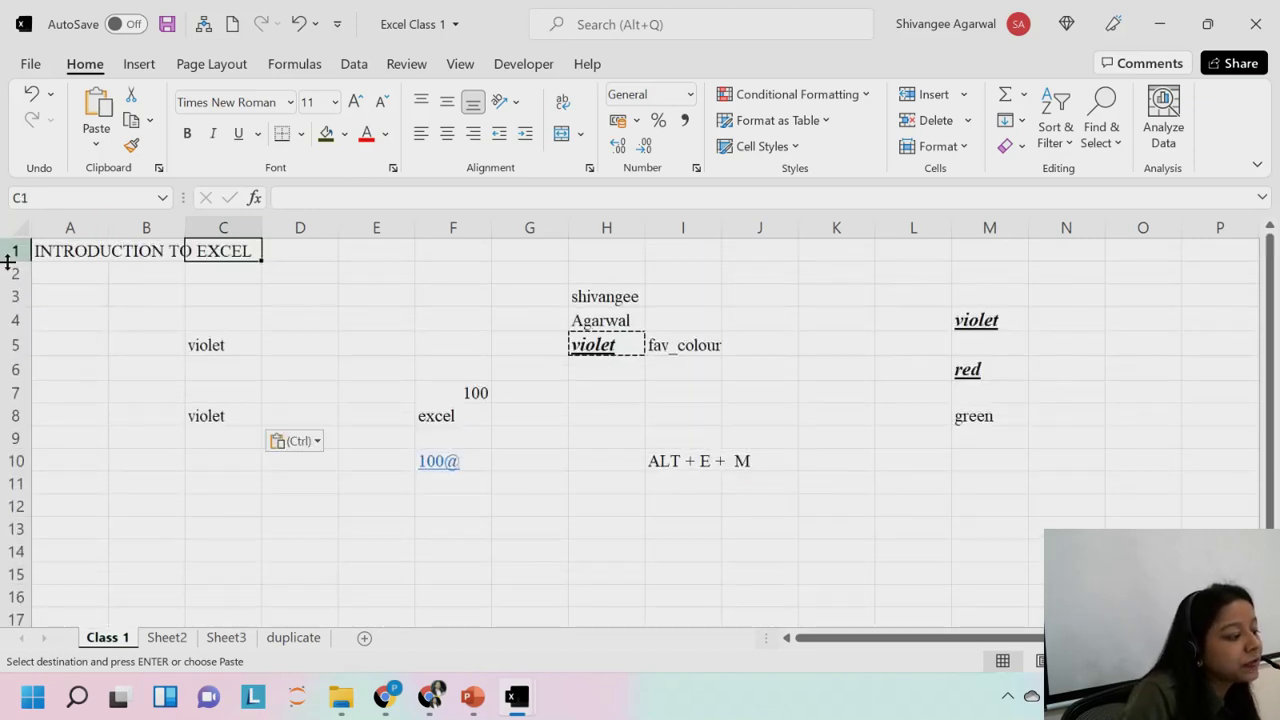
Select cell E4 and show the View ribbon's window commands.
left_click(10, 251)
left_click(200, 362)
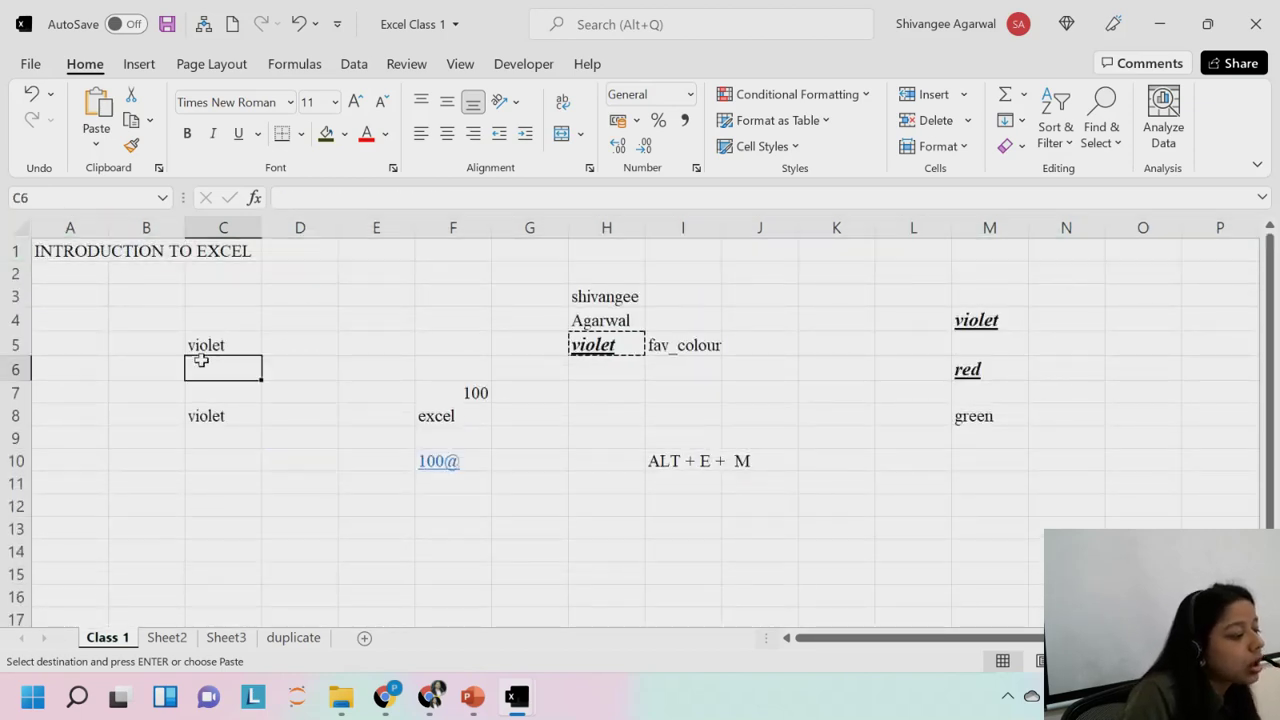
left_click(357, 311)
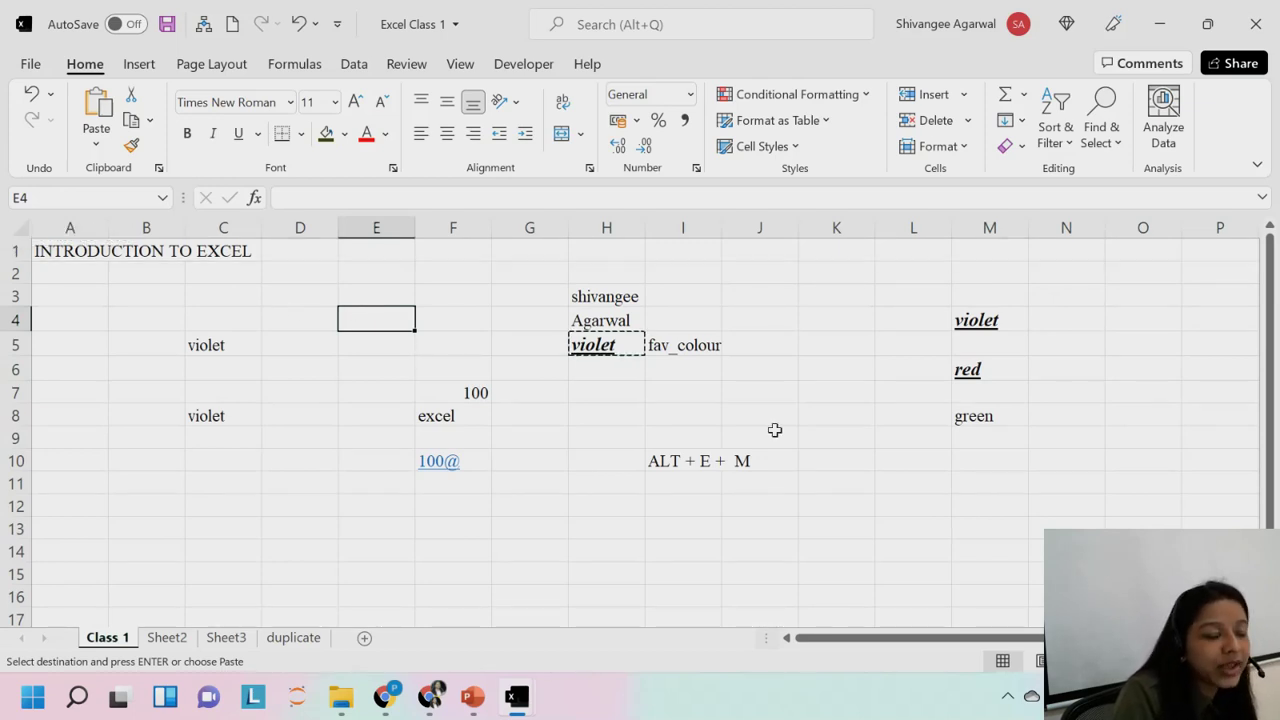
scroll(750, 432, "down", 13)
scroll(750, 432, "up", 13)
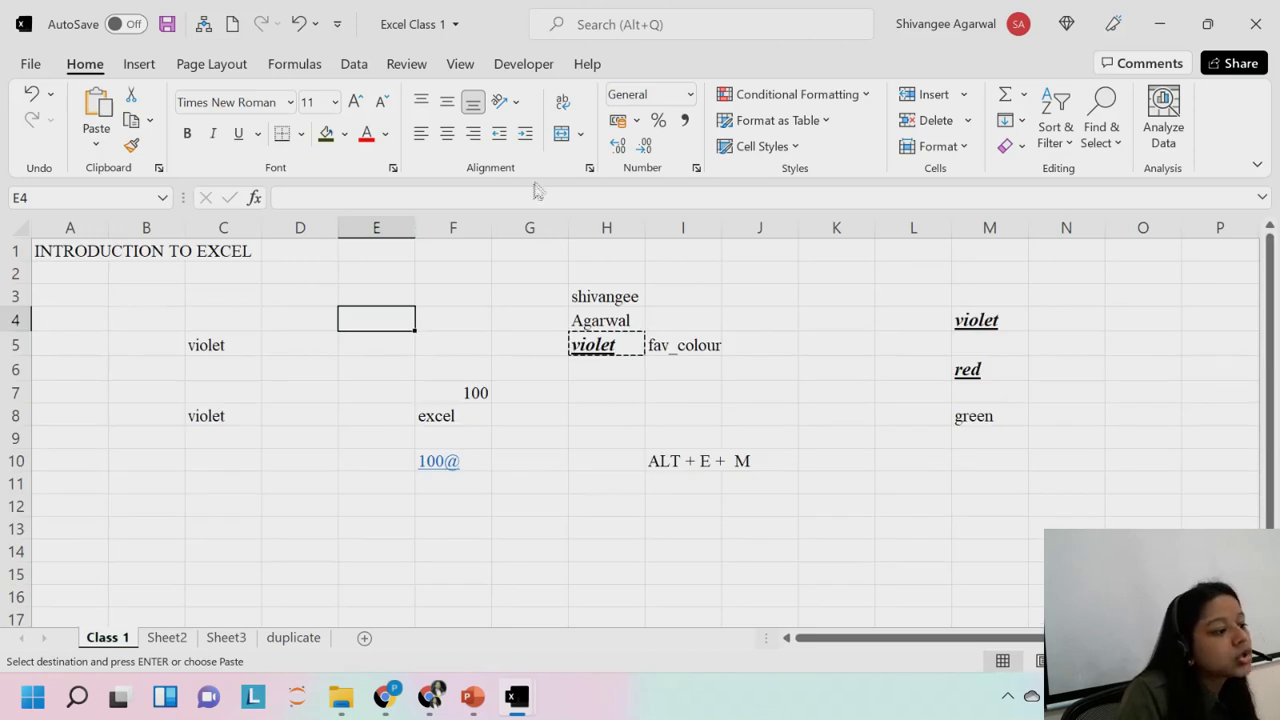
left_click(460, 64)
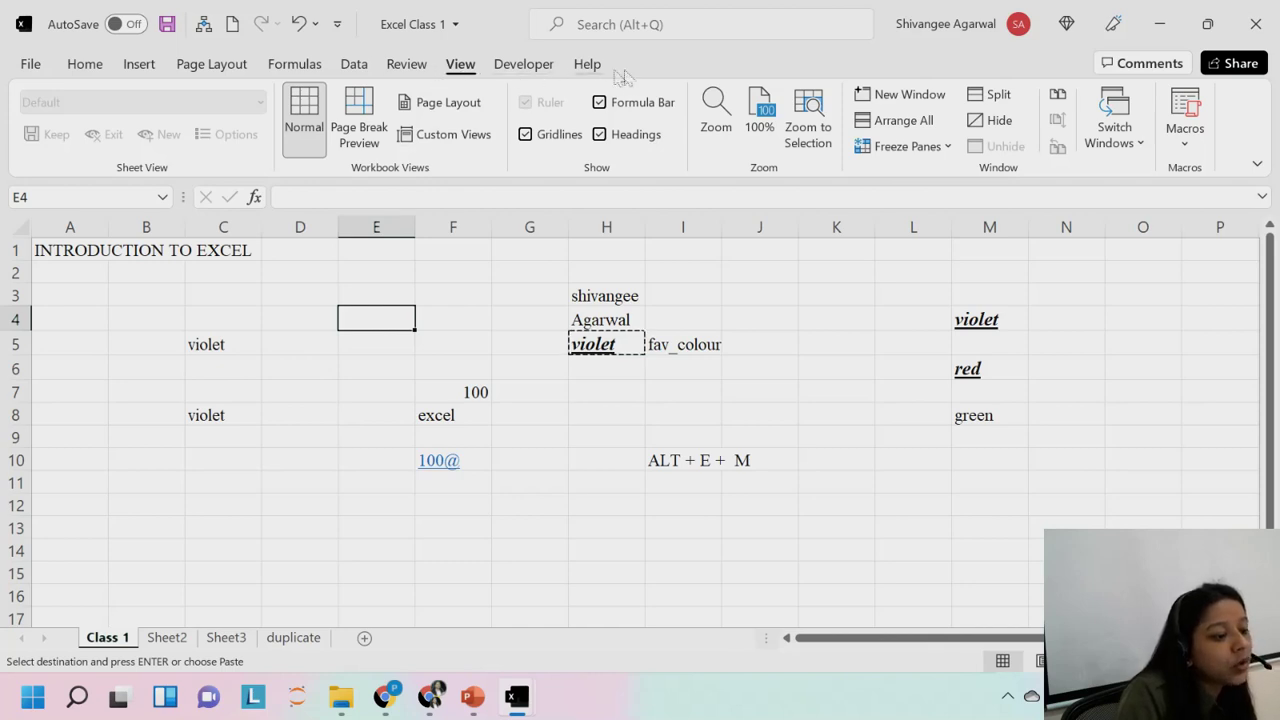
Apply Freeze Top Row and test it by jumping down past row 100 and back to E4.
left_click(890, 150)
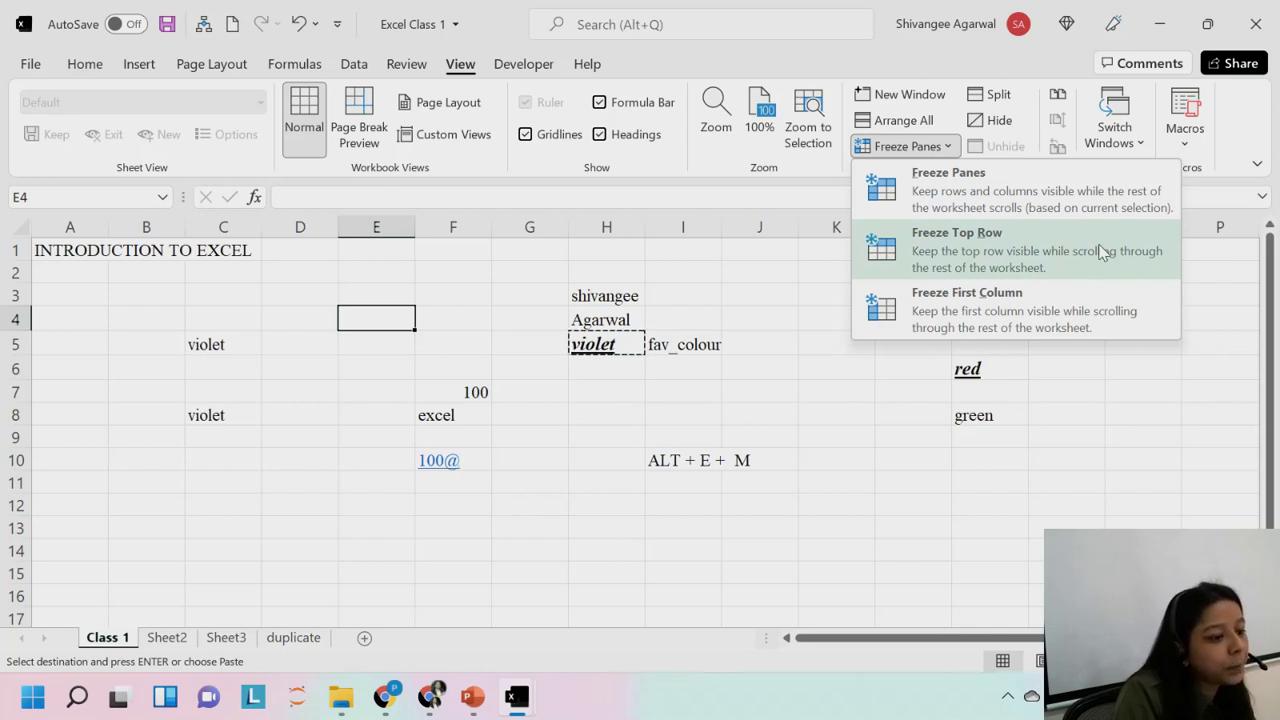
left_click(1100, 251)
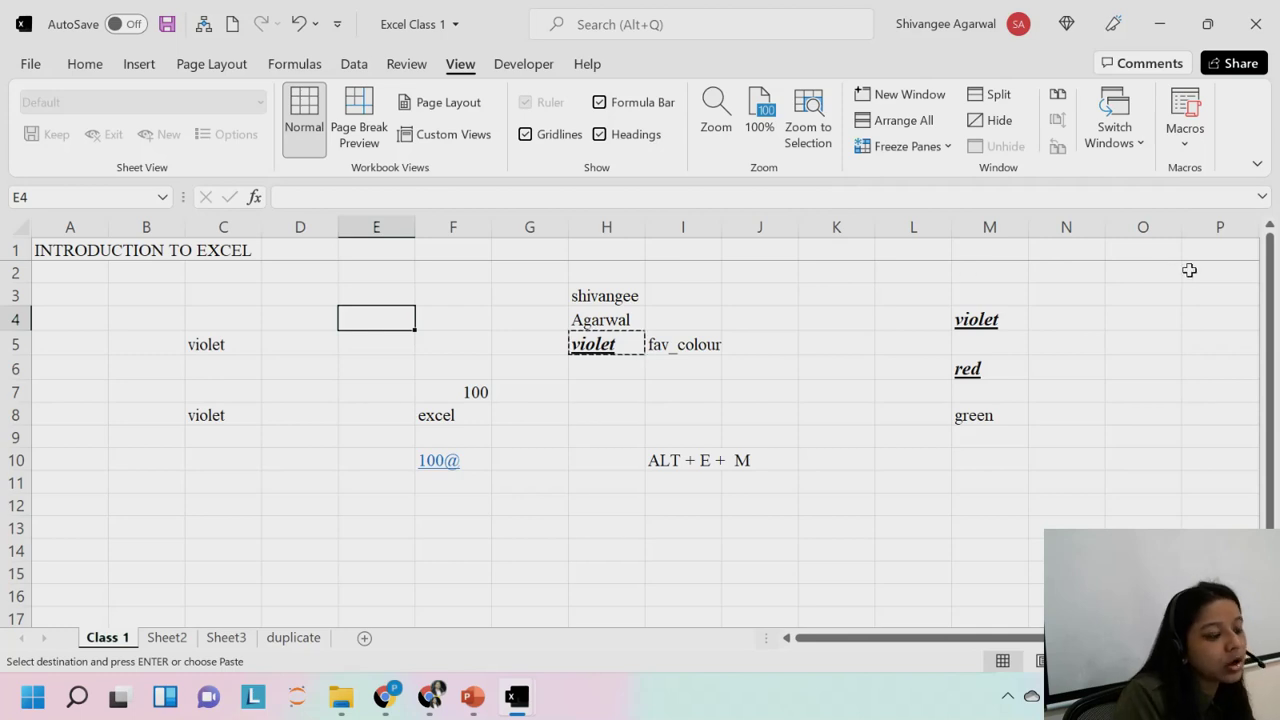
key("Down")
key("Down")
key("Down")
key("Down")
key("Down")
key("Down")
key("Down")
key("Down")
key("Down")
key("Down")
key("Down")
key("Down")
key("Down")
key("Down")
key("Down")
key("Down")
key("Down")
key("Down")
key("Down")
key("Down")
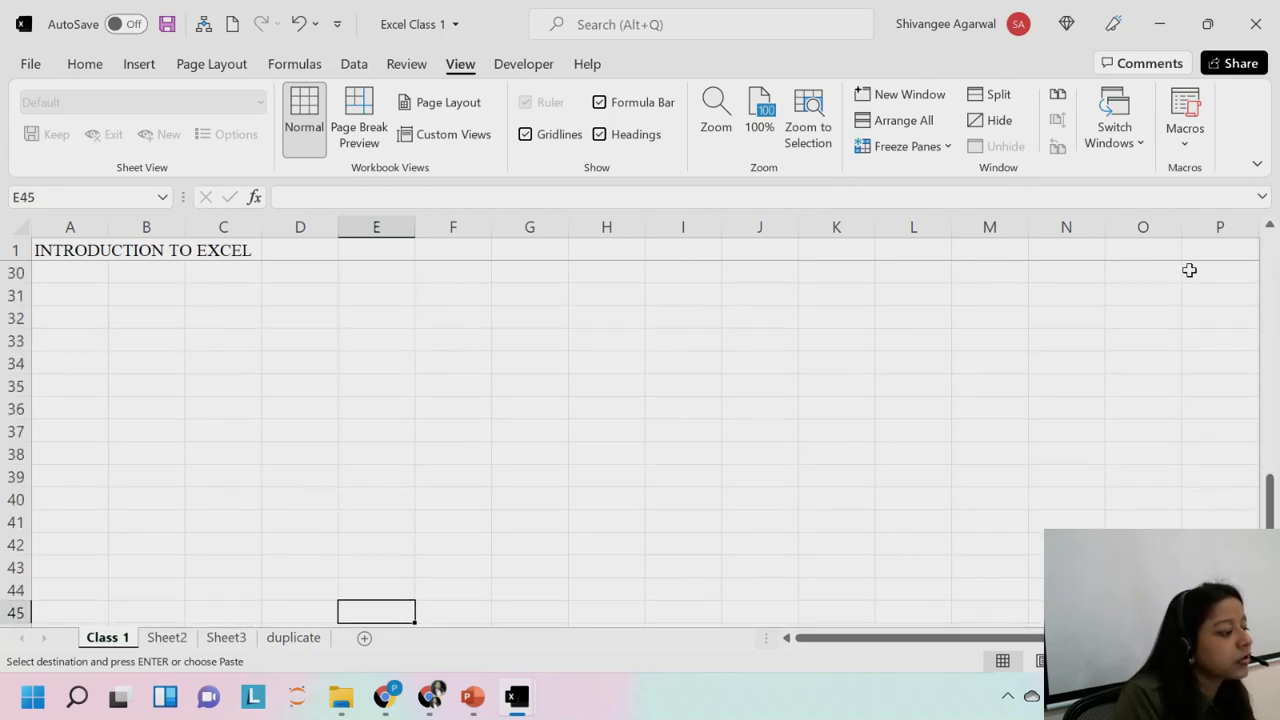
key("Down")
key("Down")
key("Down")
key("Down")
key("Down")
key("Down")
key("Down")
key("Down")
key("Down")
key("Down")
key("Down")
key("Down")
key("Down")
key("Down")
key("Down")
key("Down")
key("Down")
key("Down")
key("Down")
key("Down")
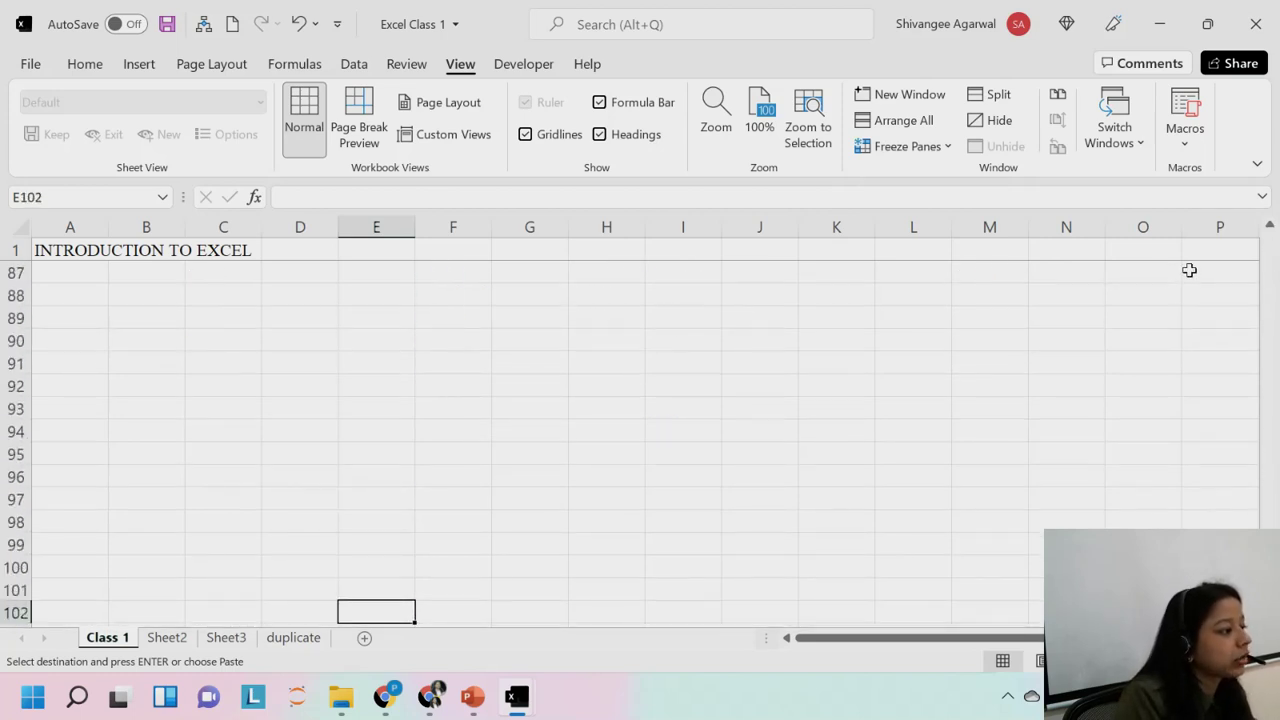
key("ctrl+Up")
key("Down")
key("Down")
key("Down")
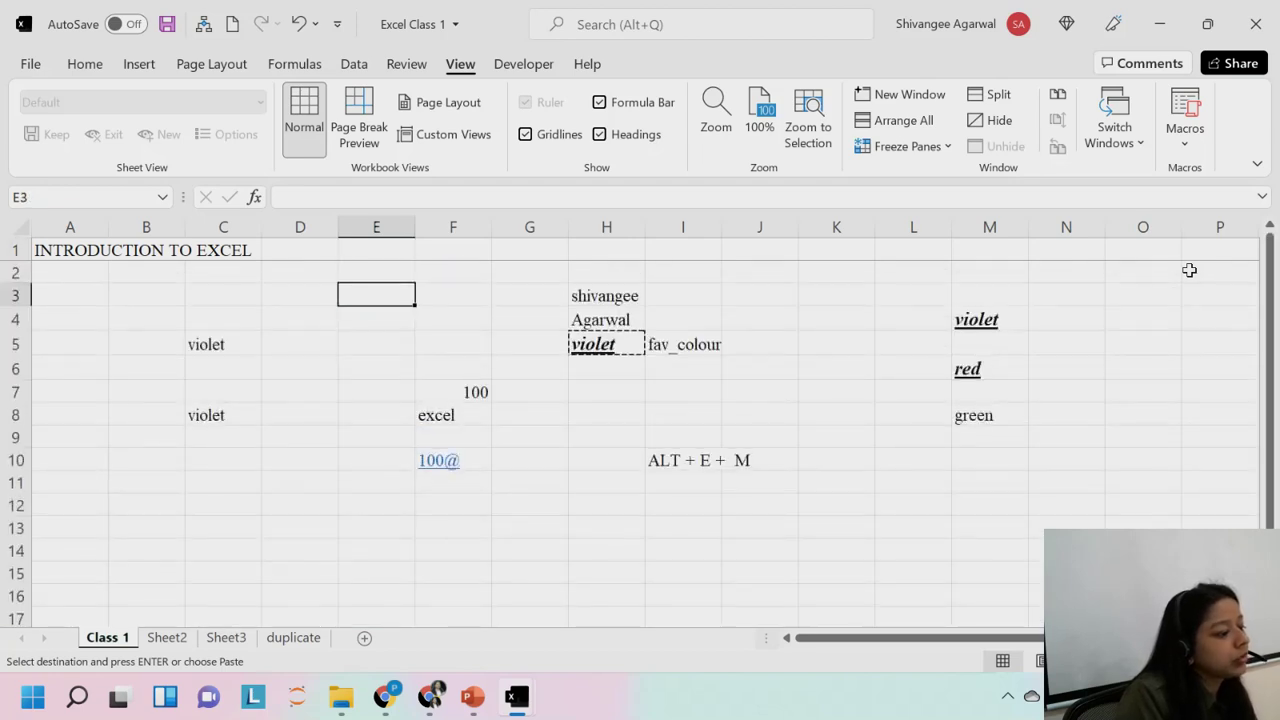
Unfreeze the panes, then select D2 and open the Freeze Panes menu with Alt, W, F.
left_click(897, 156)
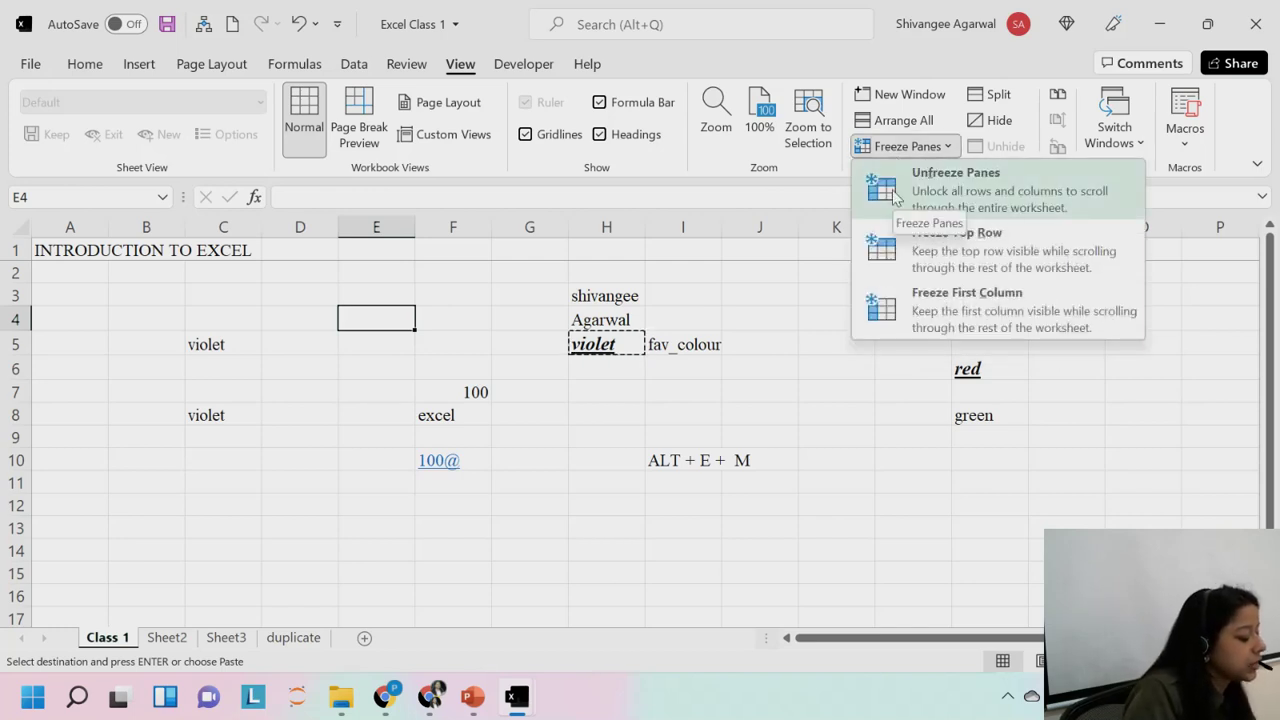
left_click(893, 196)
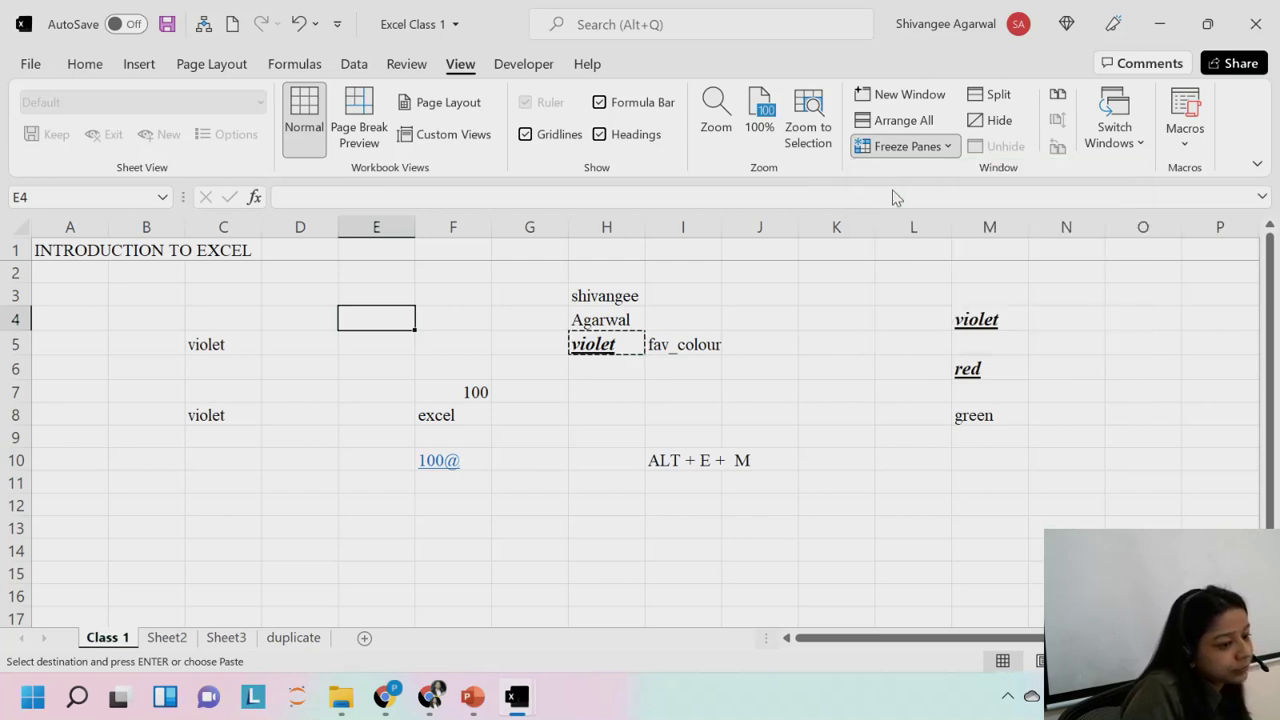
left_click(278, 279)
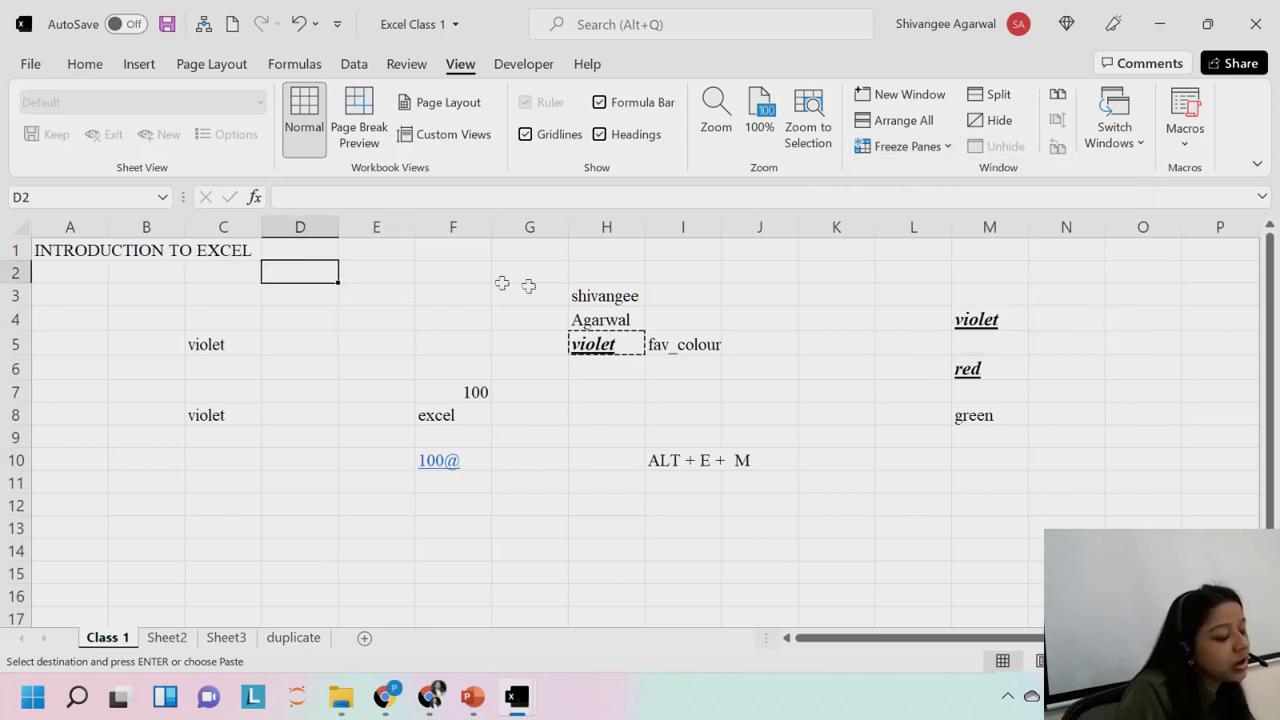
key("alt")
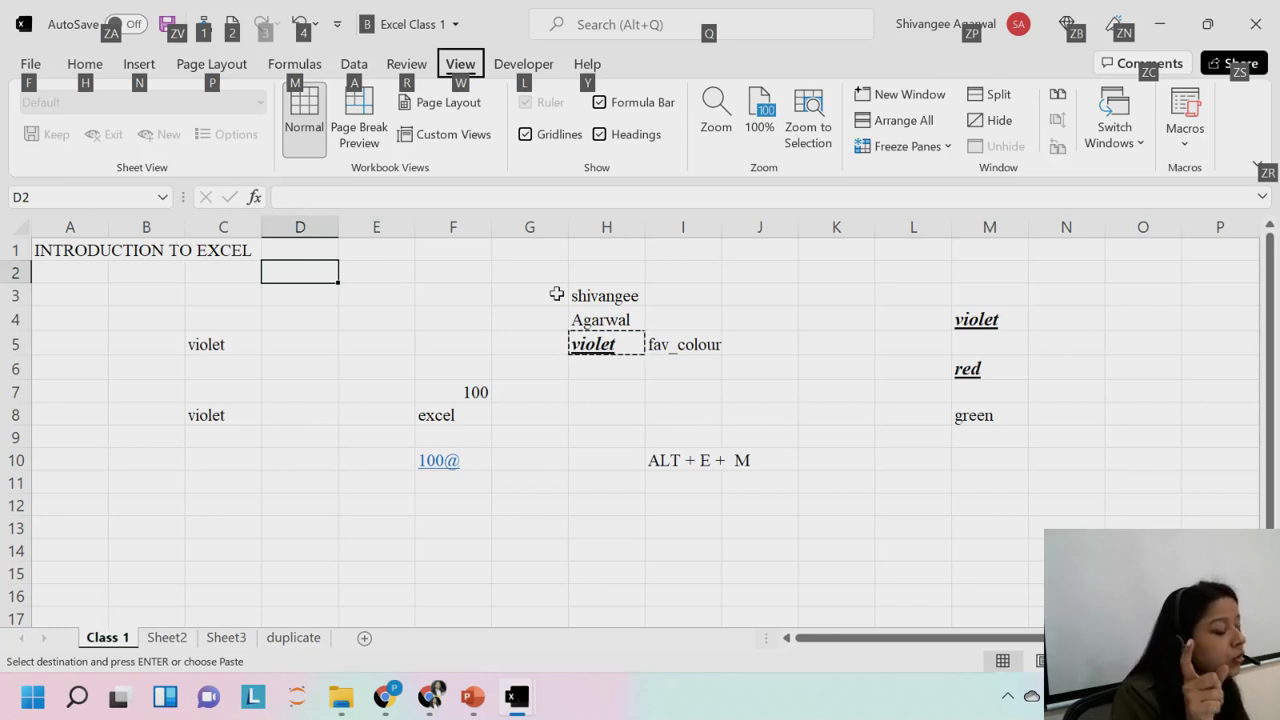
key("w")
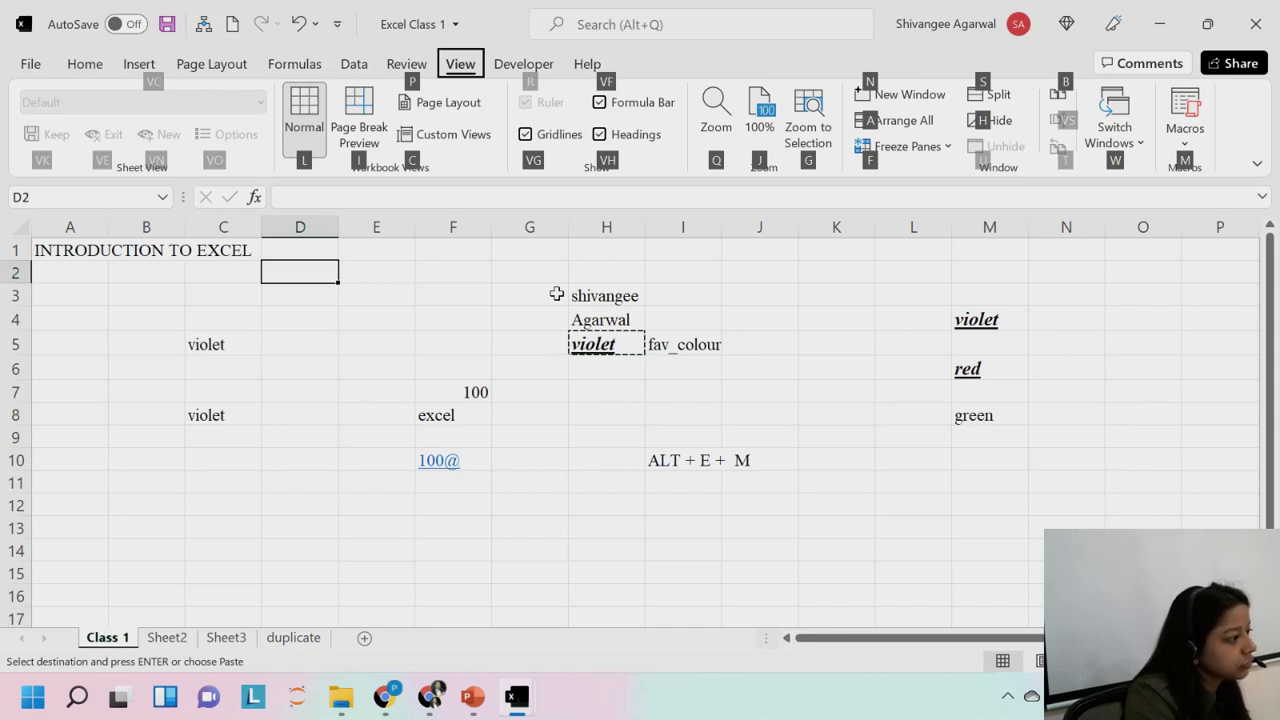
key("f")
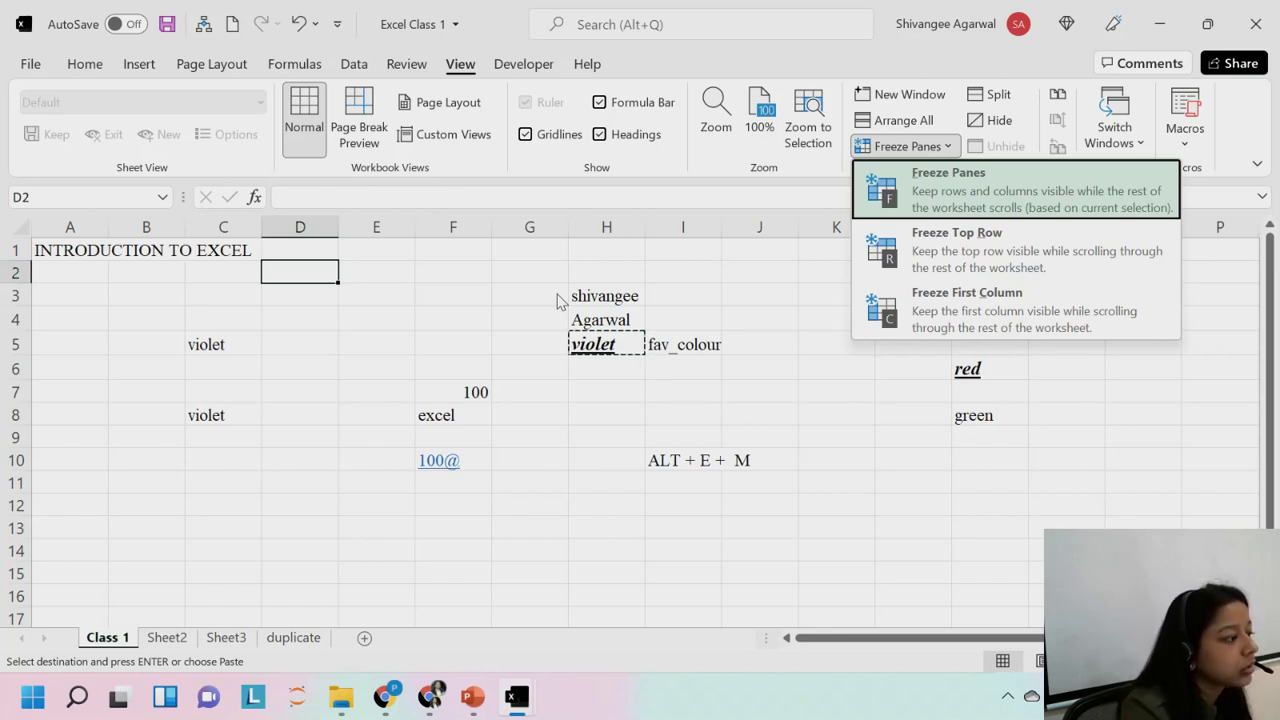
key("Return")
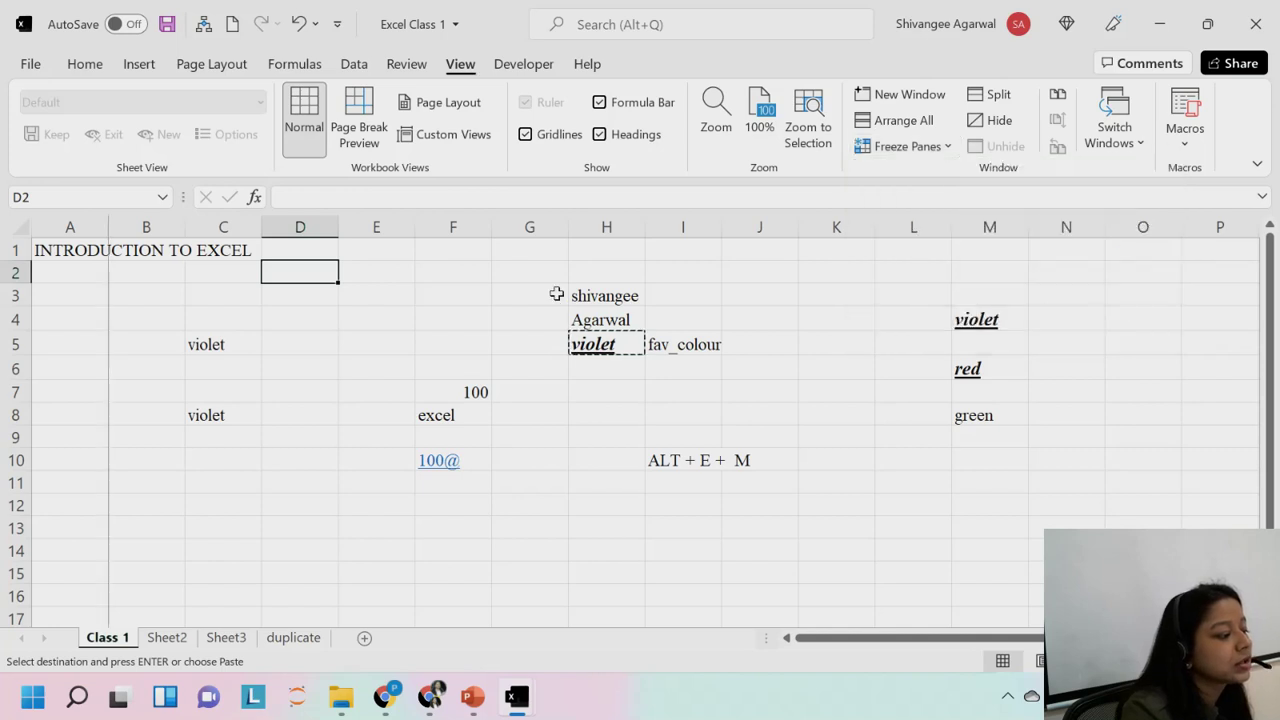
key("Right")
key("Right")
key("Right")
key("Right")
key("Right")
key("Right")
key("Right")
key("Right")
key("Right")
key("Right")
key("Right")
key("Right")
key("Right")
key("Right")
key("Right")
key("Right")
key("Right")
key("Right")
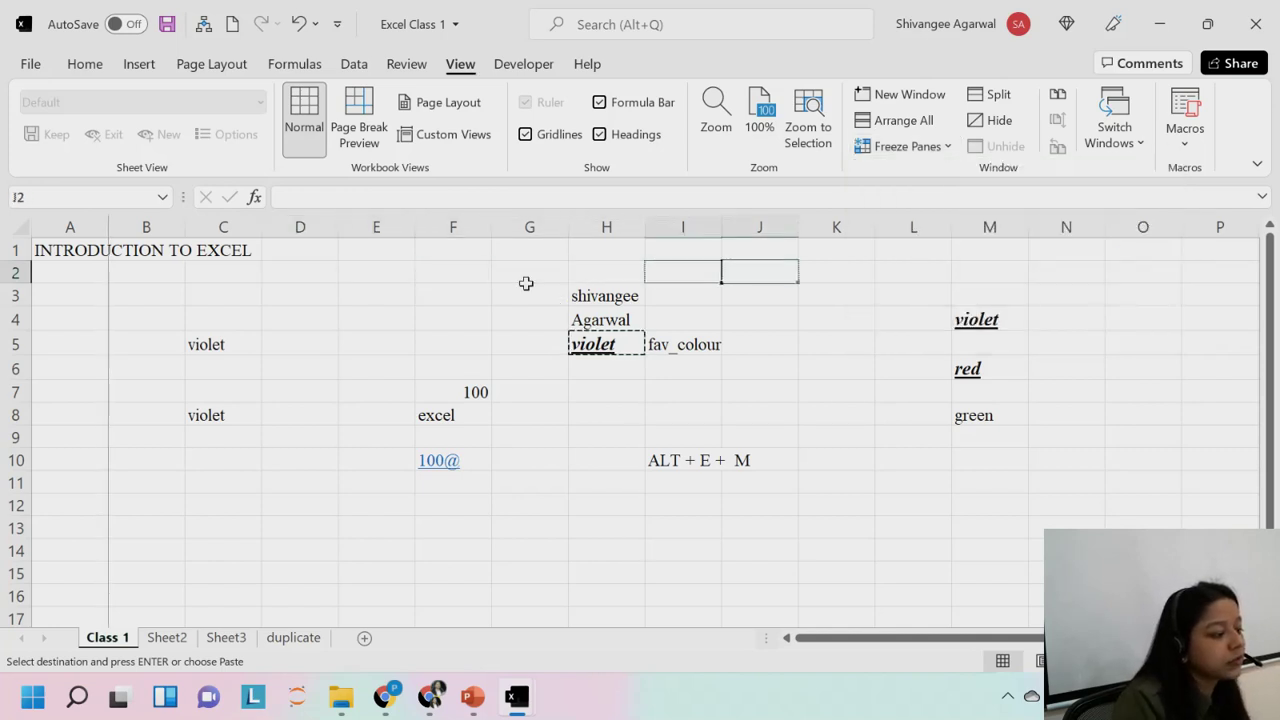
key("Left")
key("Left")
key("Left")
key("Left")
key("Left")
key("Left")
key("Left")
key("Left")
key("Left")
key("Left")
key("Left")
key("Left")
key("Left")
key("Left")
key("Left")
key("Left")
key("Left")
key("Left")
key("Left")
key("Left")
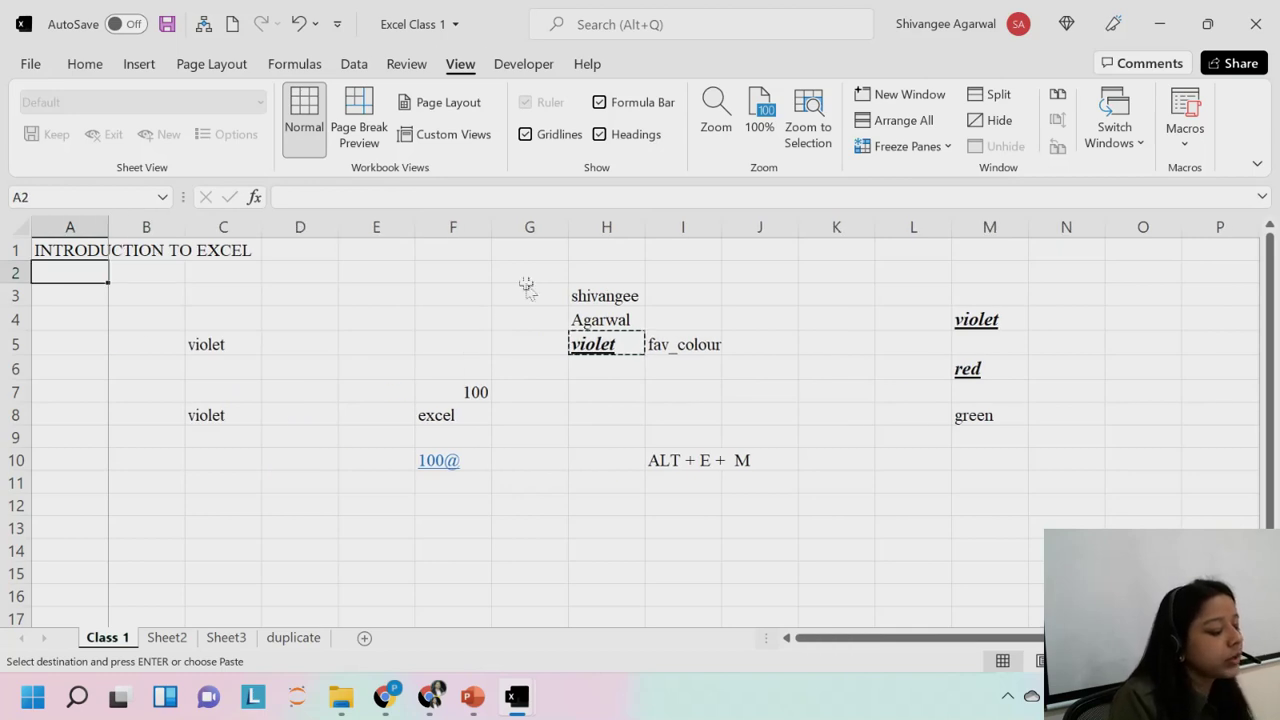
key("alt")
key("f")
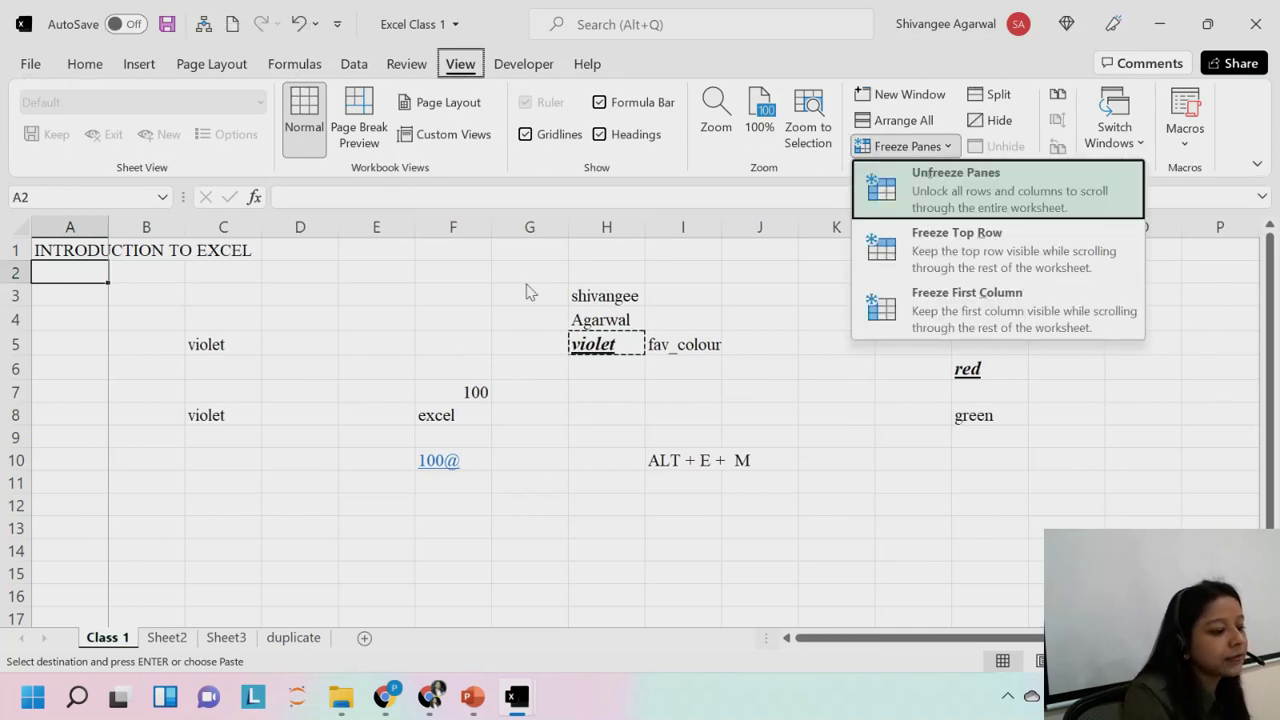
key("Return")
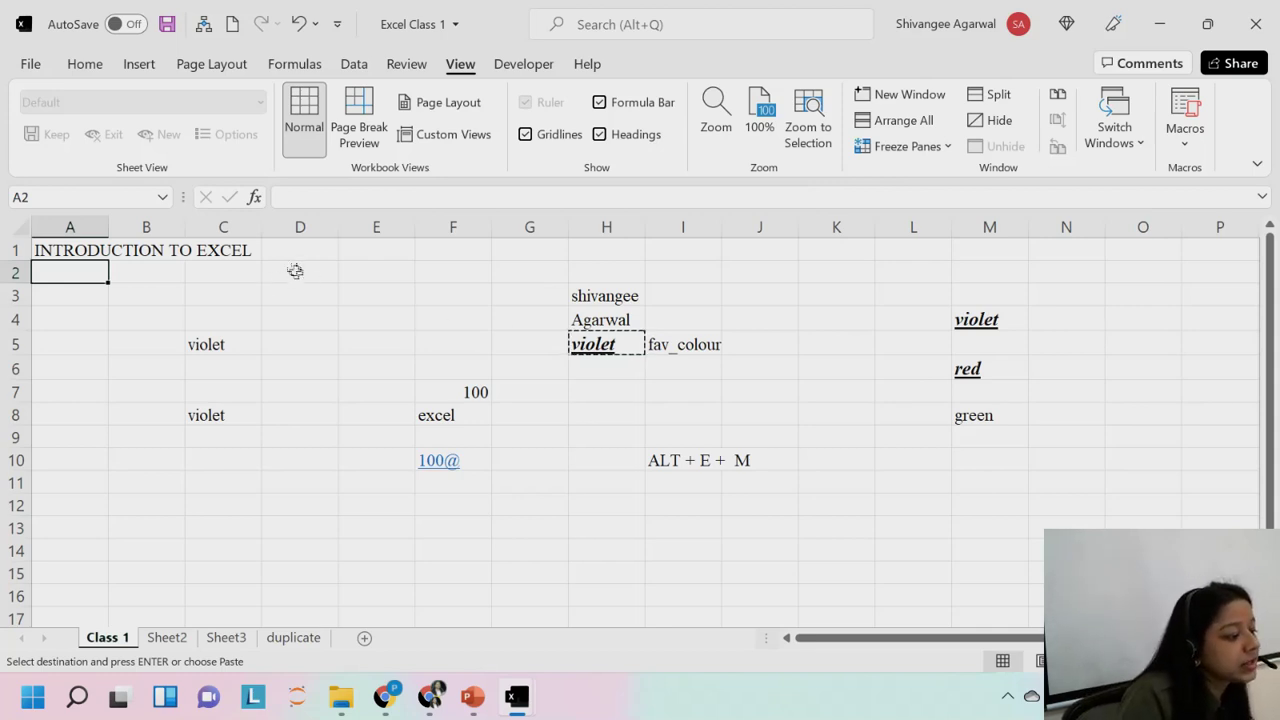
left_click(8, 245)
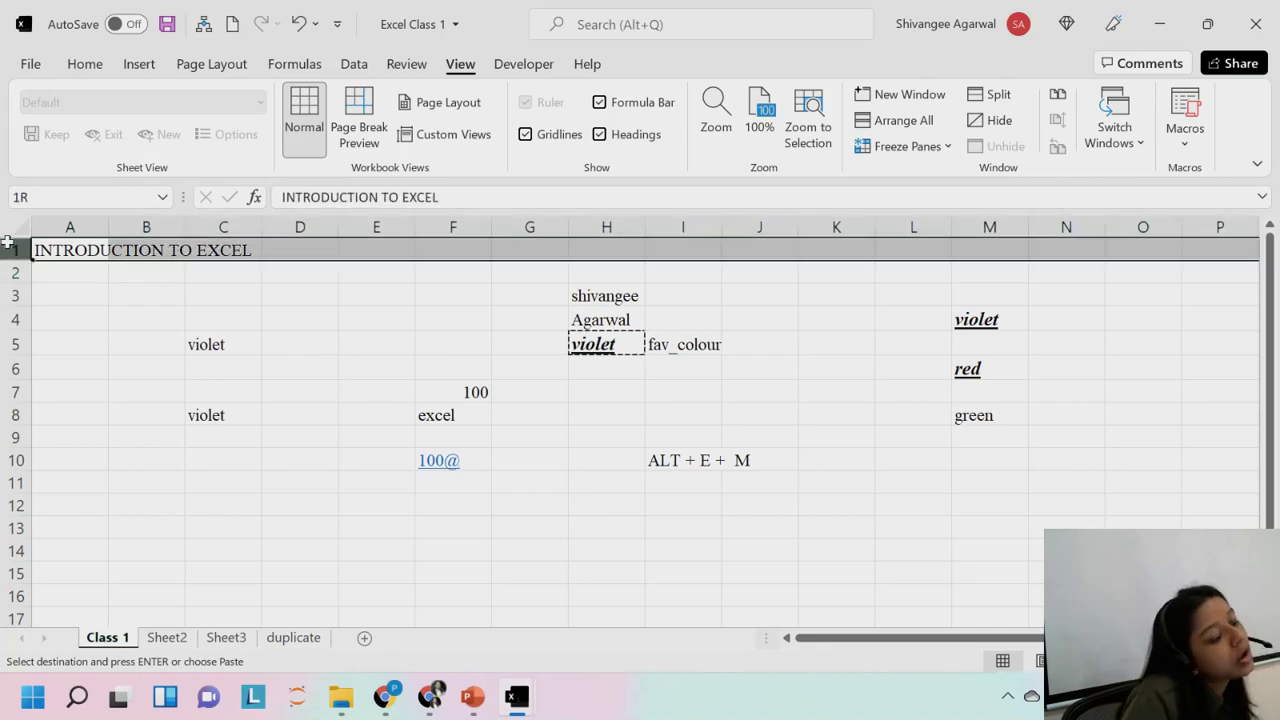
left_click_drag(8, 243, 9, 251)
left_click(79, 227)
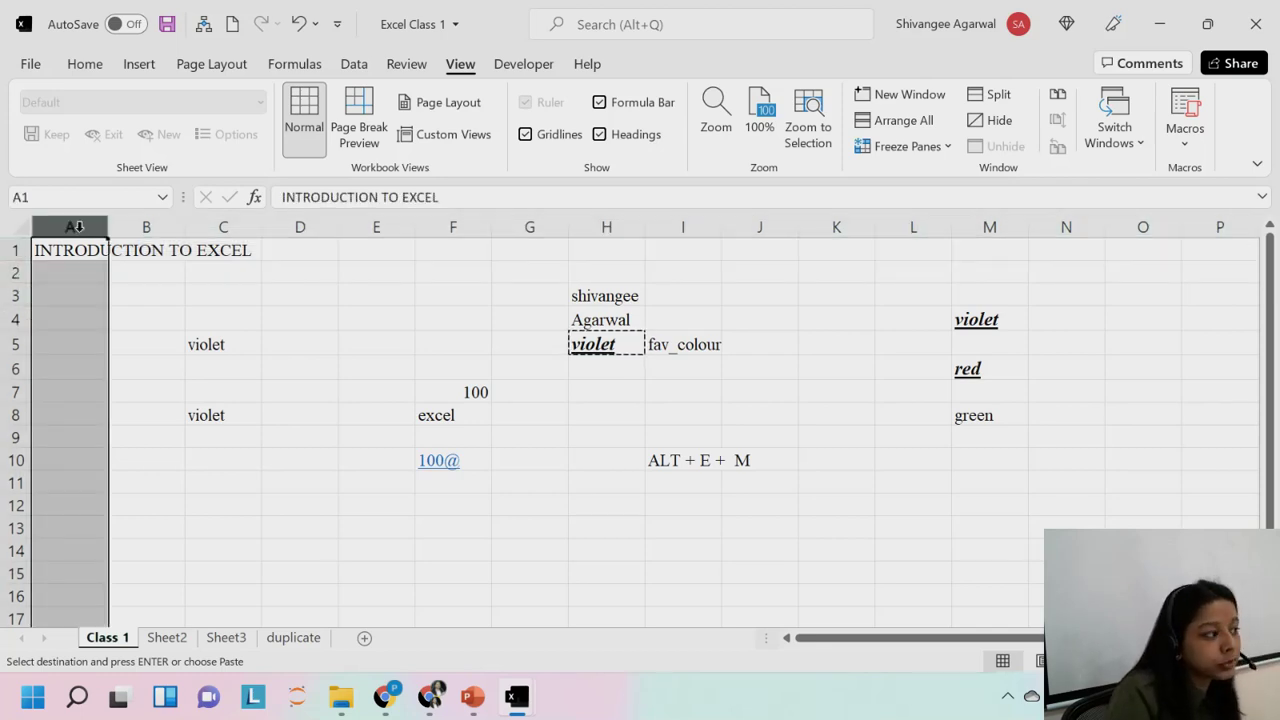
left_click(160, 269)
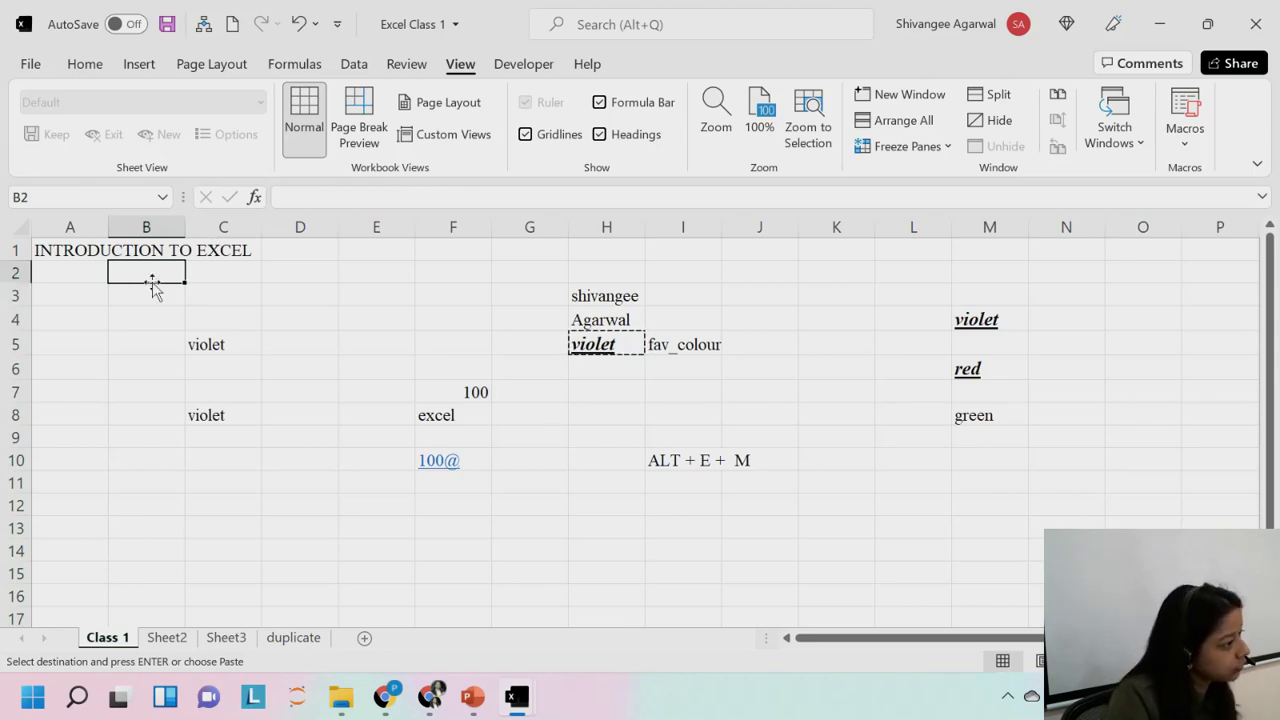
Freeze panes at B2, keeping row 1 and column A fixed, and test by scrolling away and back to A1.
left_click(907, 146)
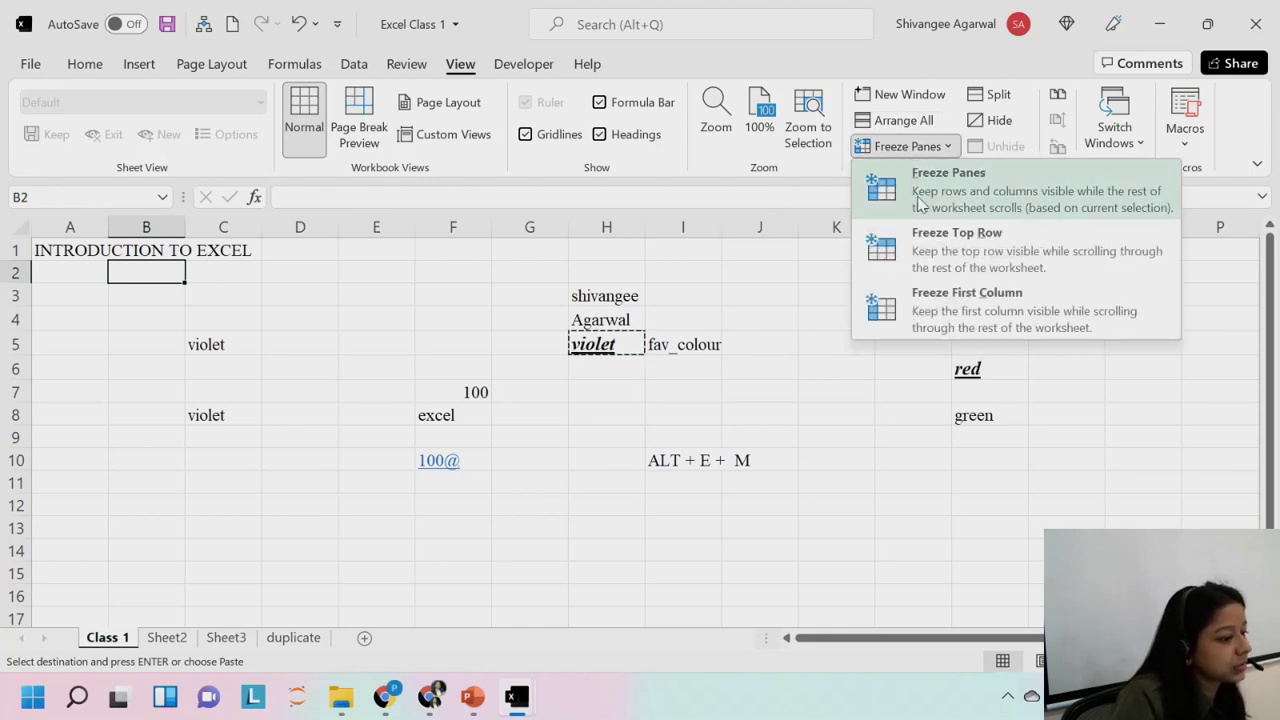
left_click(920, 203)
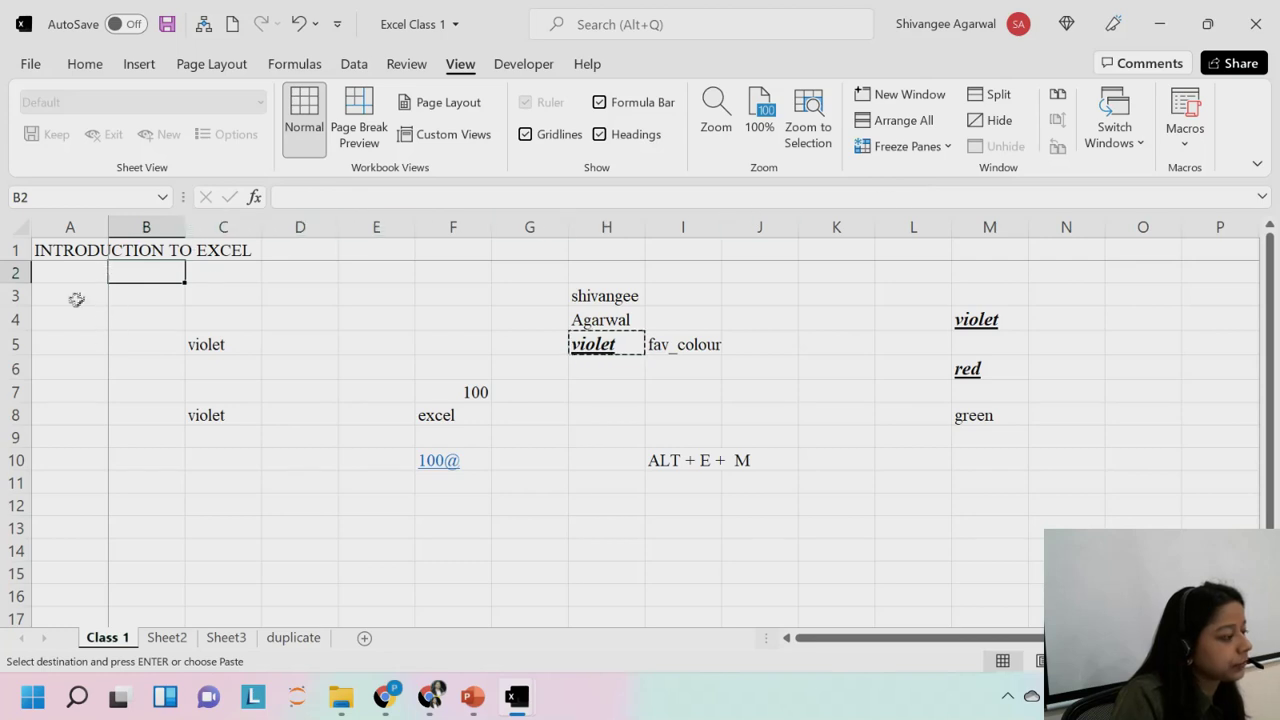
left_click(246, 263)
key("Right")
key("Right")
key("Right")
key("Right")
key("Right")
key("Right")
key("Right")
key("Right")
key("Right")
key("Right")
key("Right")
key("Right")
key("Right")
key("Right")
key("Right")
key("Right")
key("Right")
key("Right")
key("Right")
key("Right")
key("Right")
key("Right")
key("Down")
key("Down")
key("Down")
key("Down")
key("Down")
key("Down")
key("Down")
key("Down")
key("Down")
key("Down")
key("Down")
key("Down")
key("Down")
key("Down")
key("Down")
key("Down")
key("Down")
key("Down")
key("Down")
key("Down")
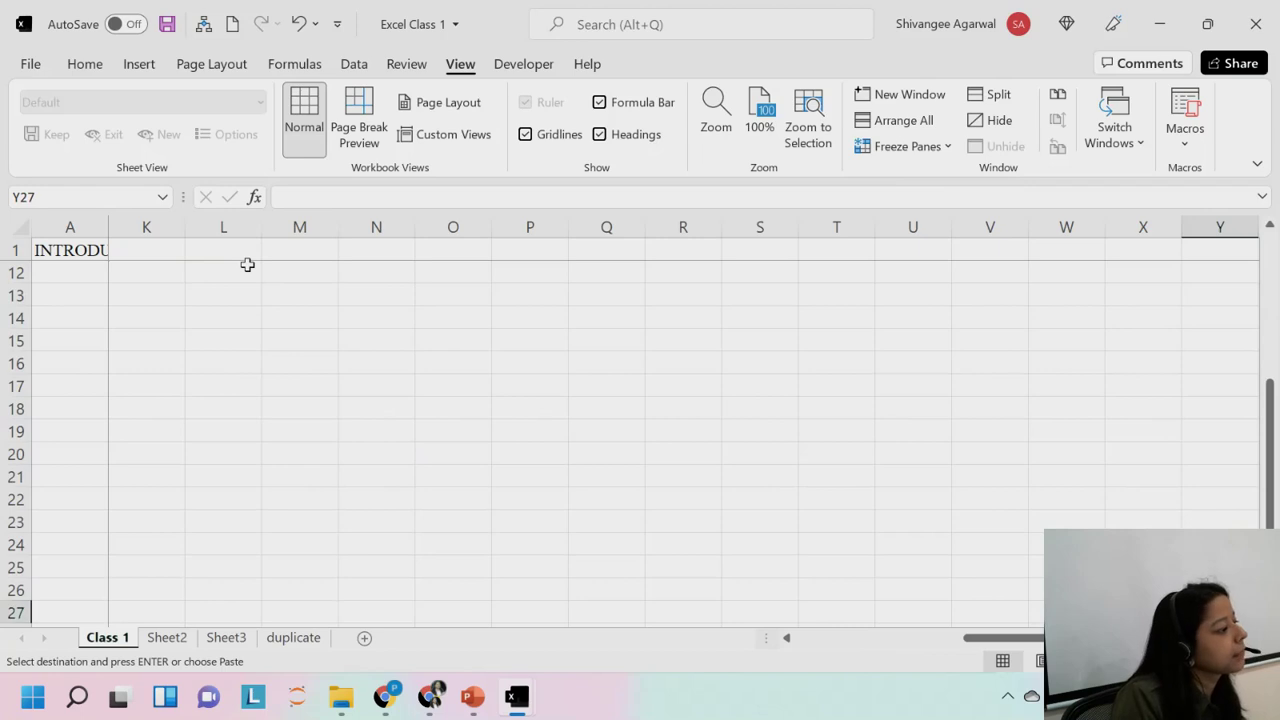
key("ctrl+Up")
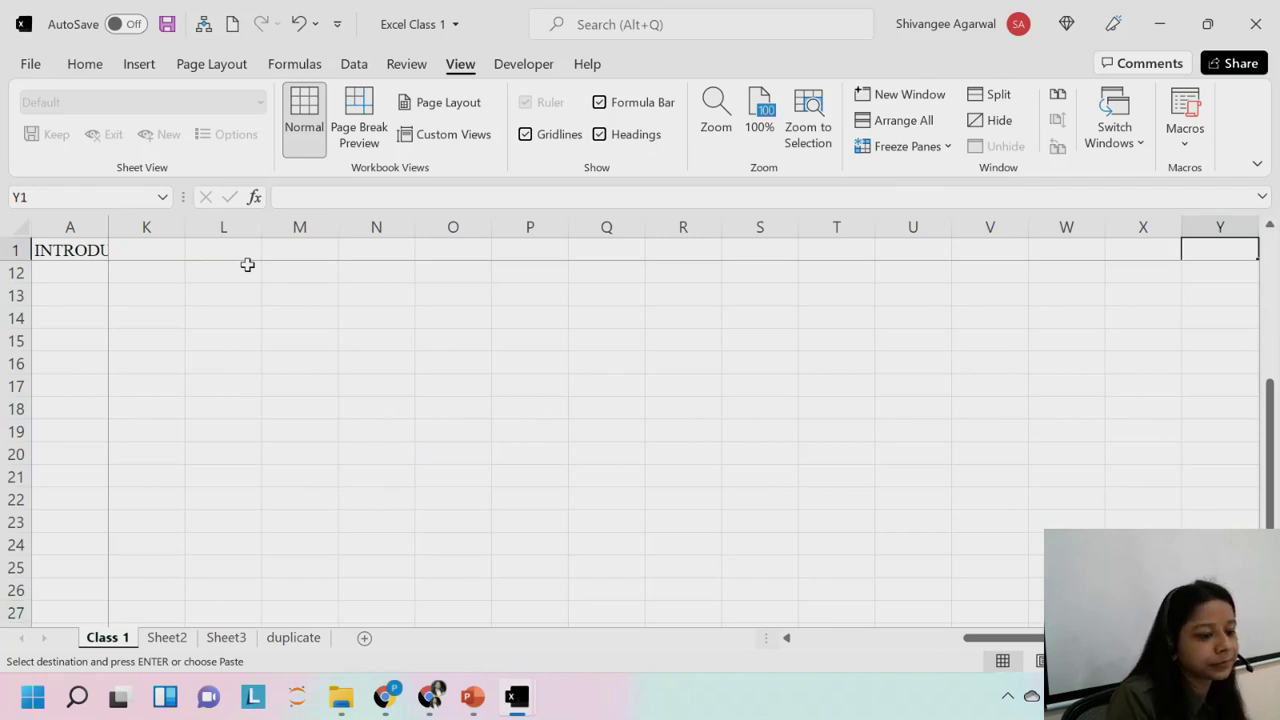
key("ctrl+Left")
Paste the copied violet into D2, undo it, and select E6.
key("Down")
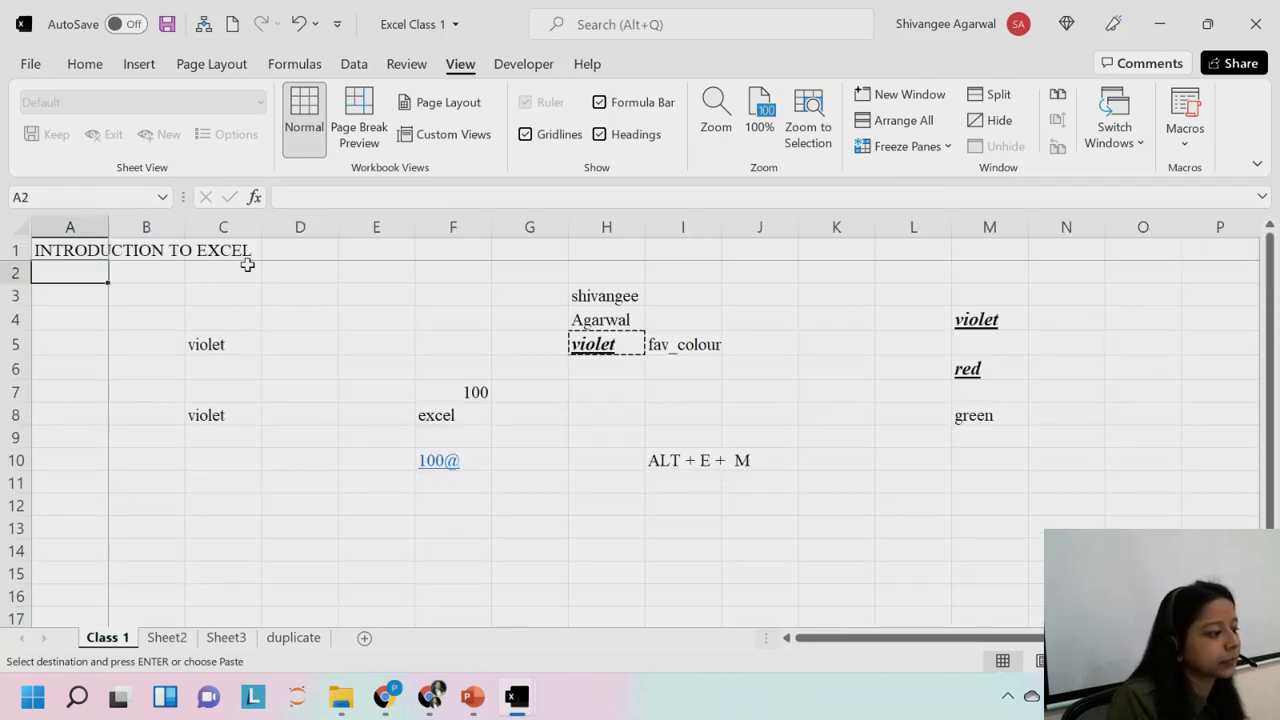
key("Right")
key("Right")
key("Right")
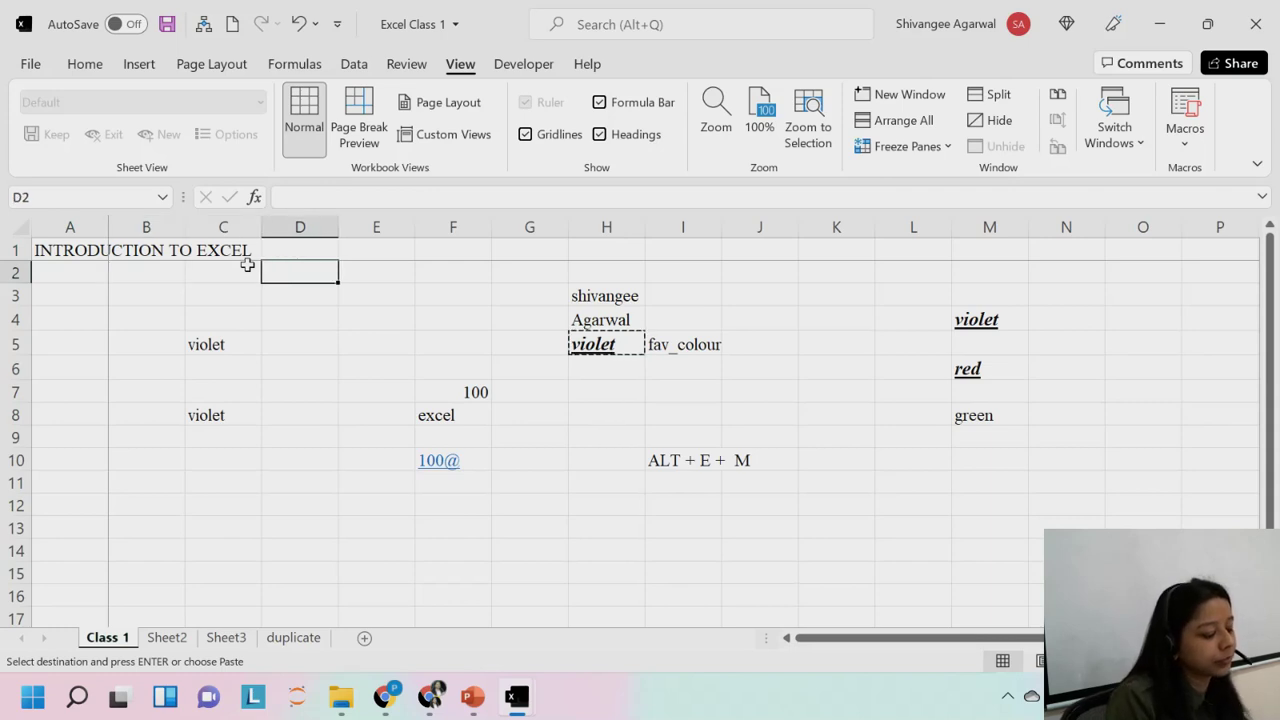
key("alt")
key("w")
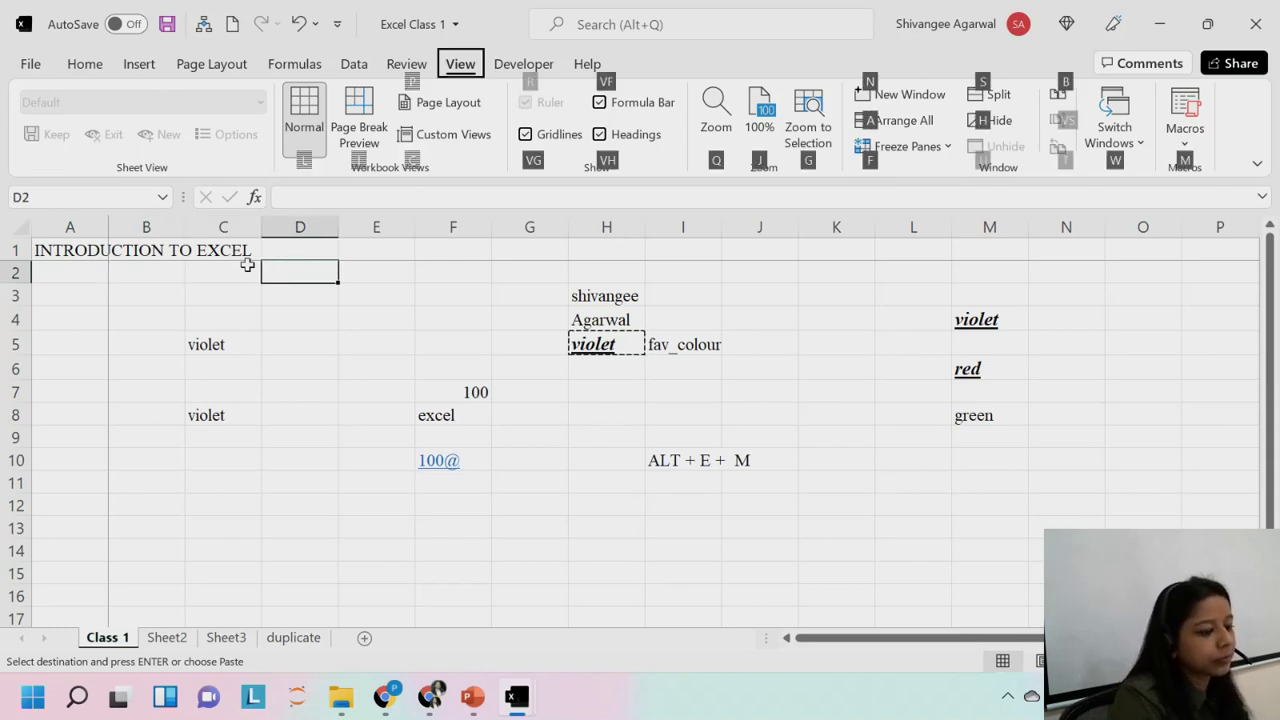
key("Escape")
key("Return")
key("ctrl+z")
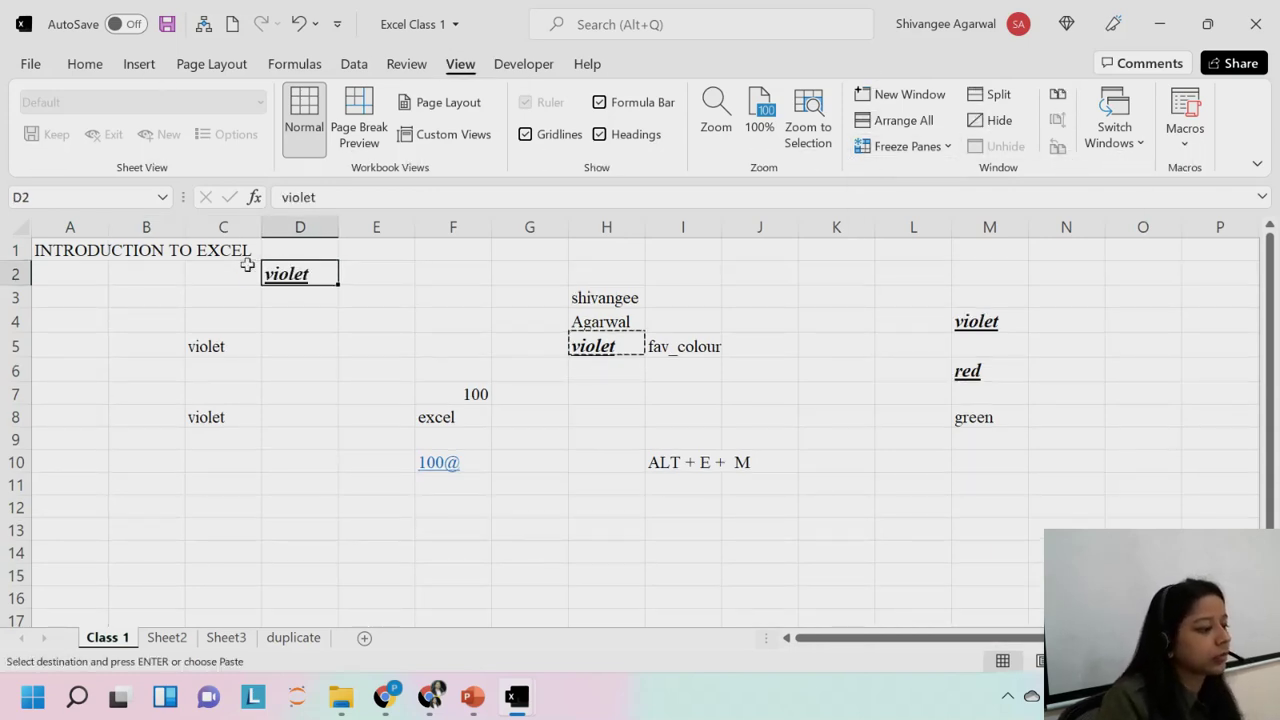
left_click(363, 367)
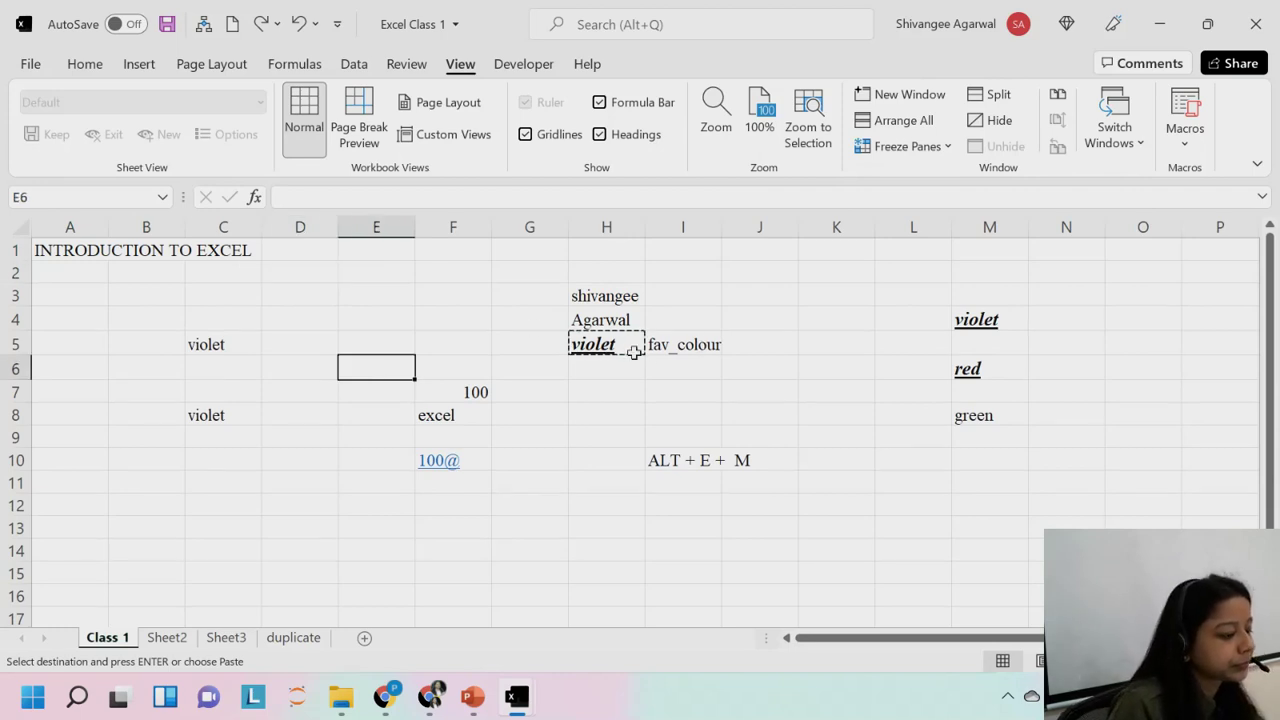
Clear the copy marquee around H5 and select the title cell A1.
key("Escape")
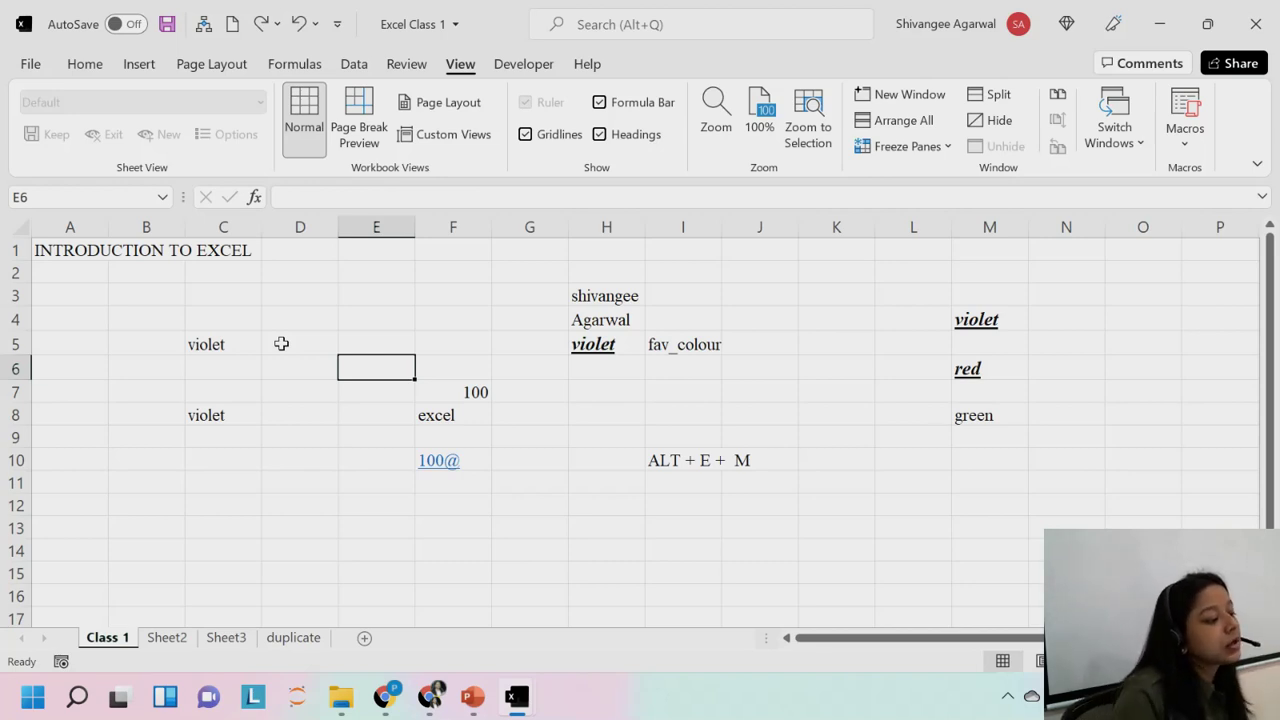
left_click(65, 250)
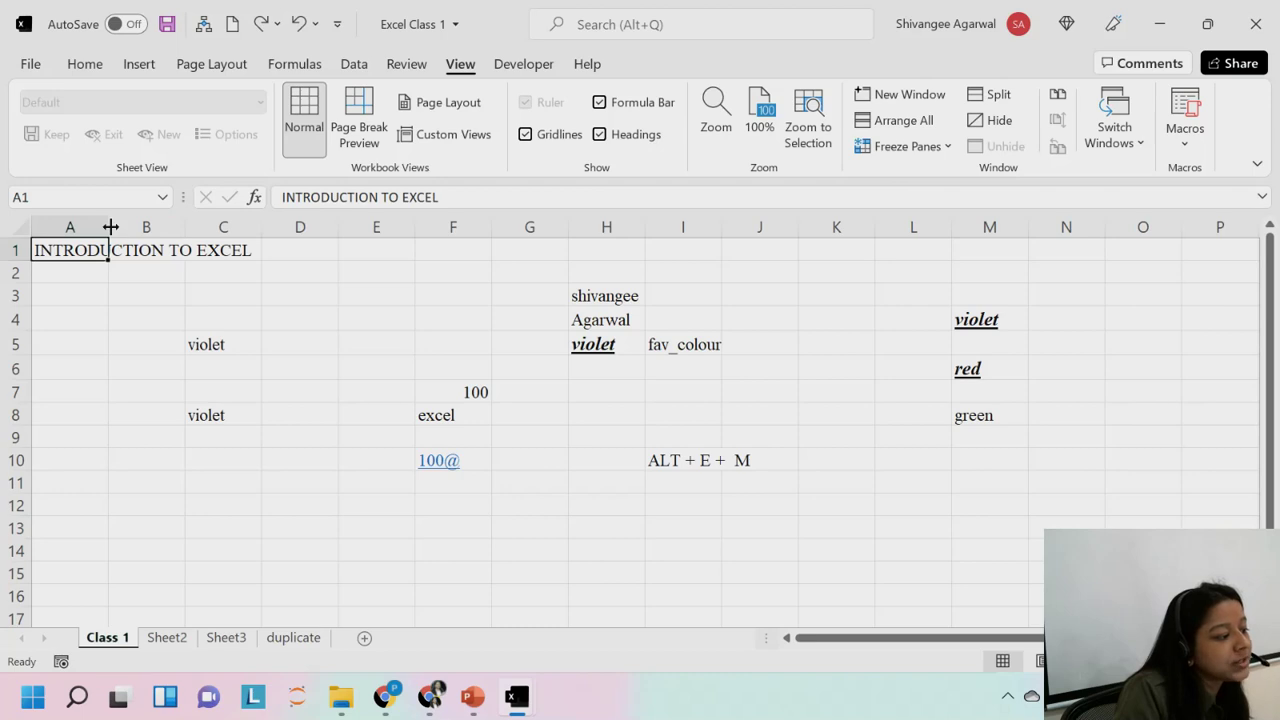
AutoFit columns A and I, then drag column A to a narrower custom width, undoing a row 2 resize.
double_click(110, 228)
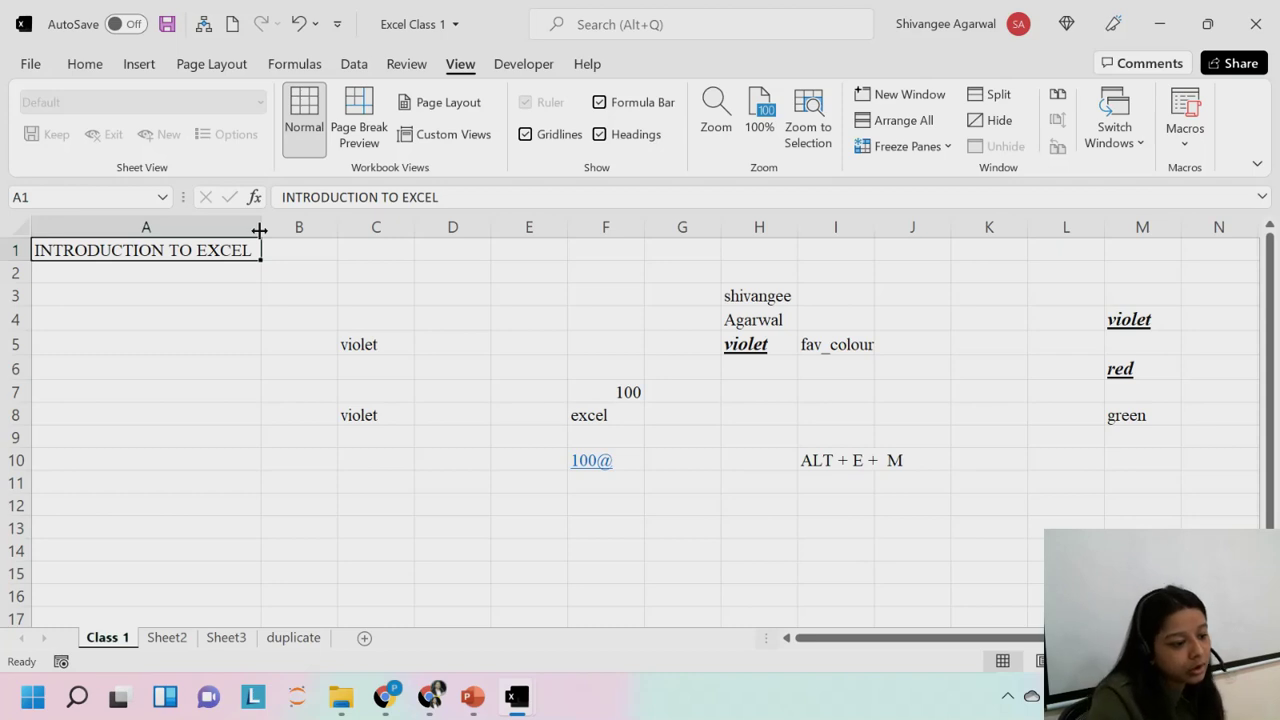
double_click(872, 226)
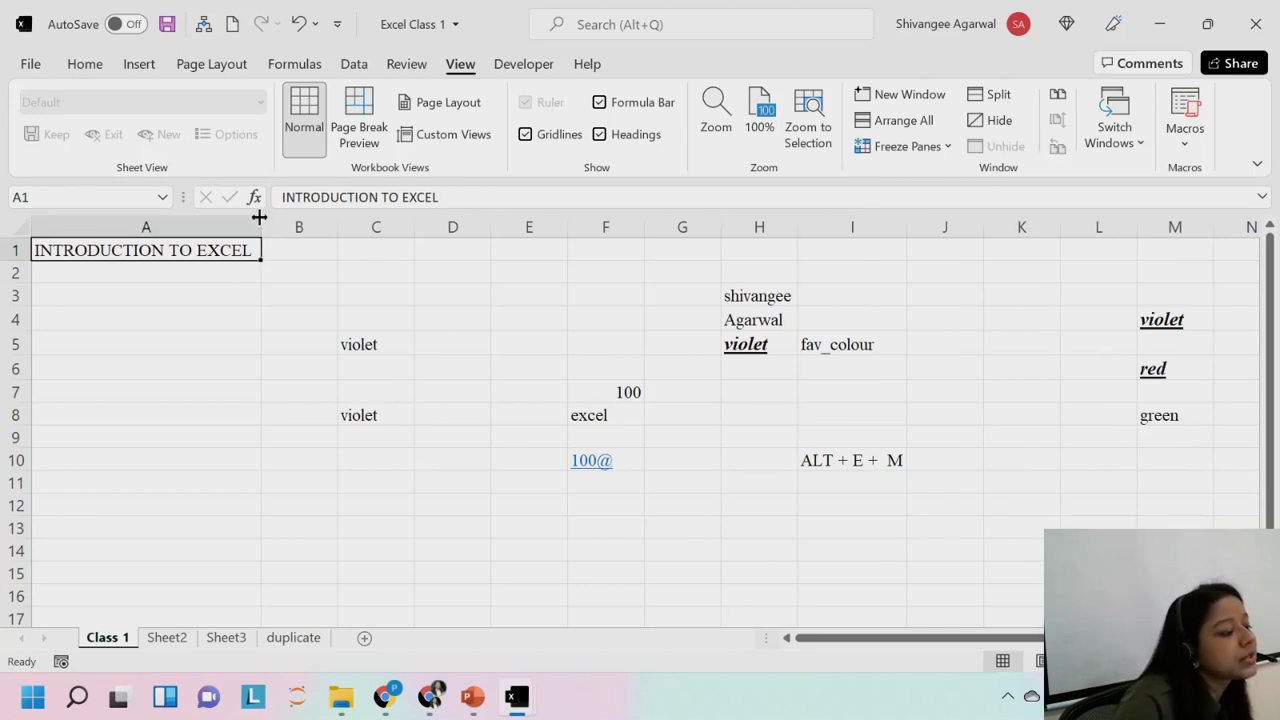
left_click_drag(259, 219, 117, 224)
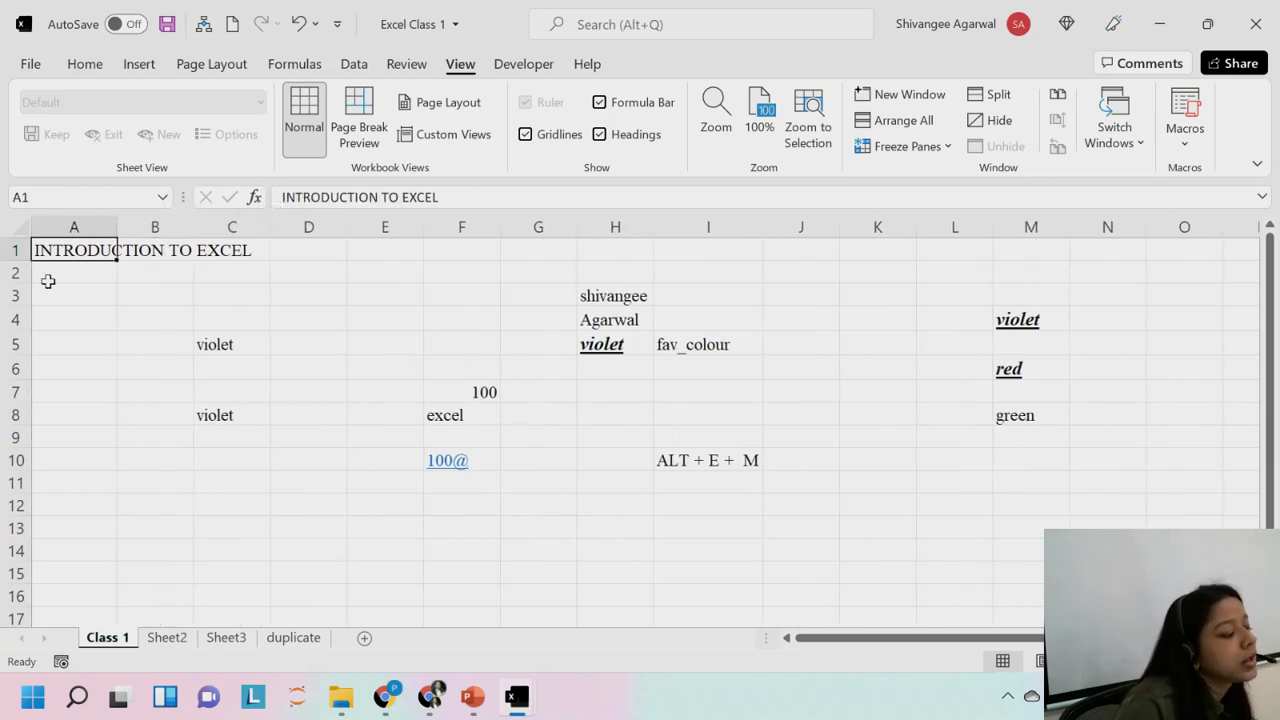
left_click_drag(8, 288, 10, 311)
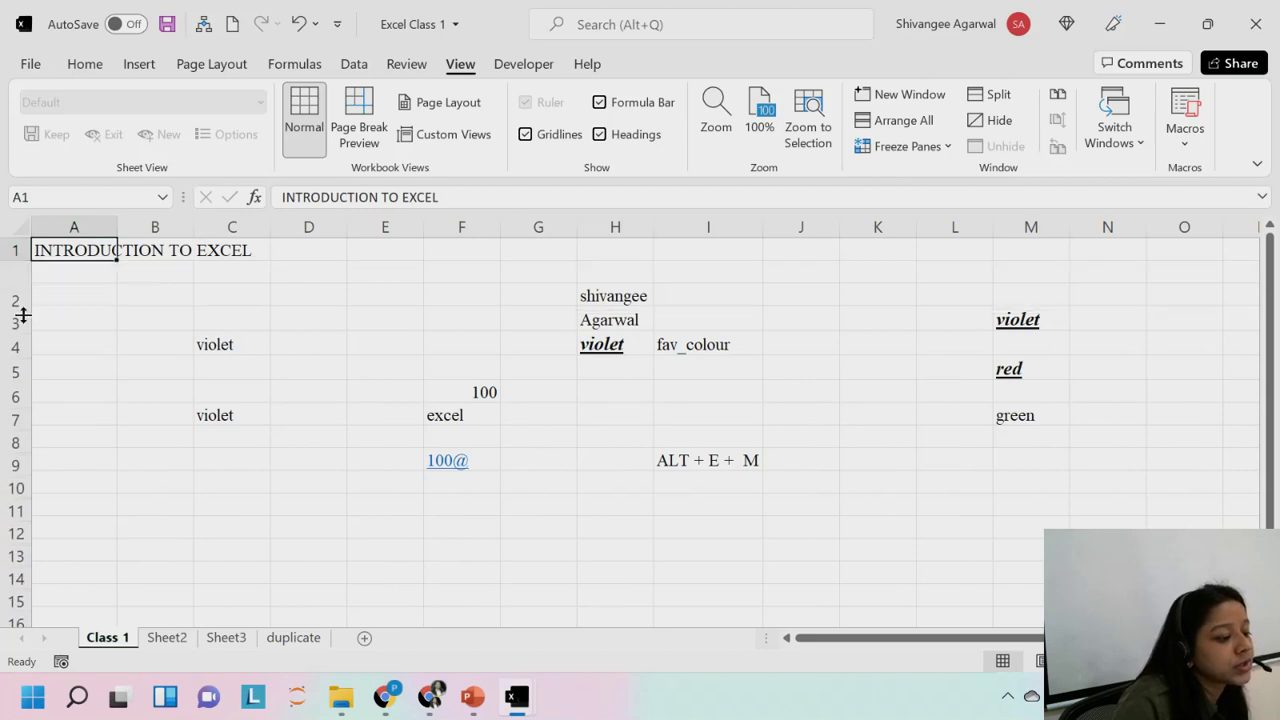
key("ctrl+z")
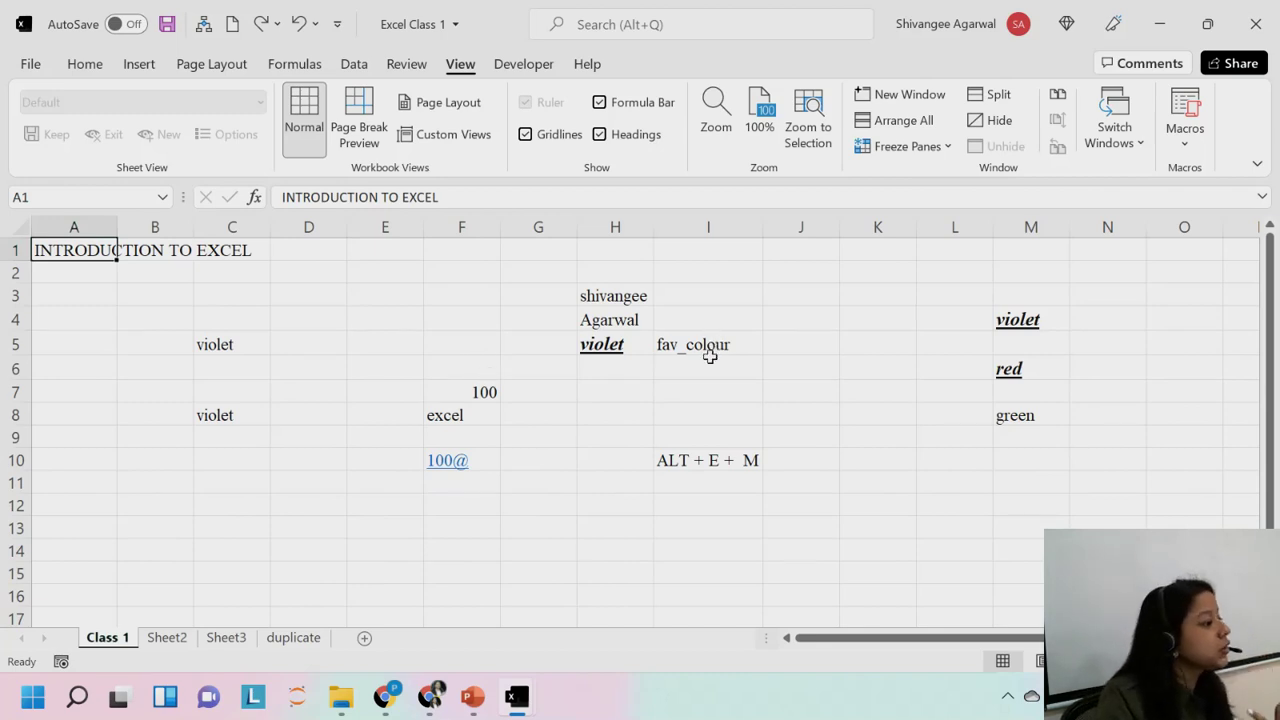
left_click_drag(762, 227, 726, 237)
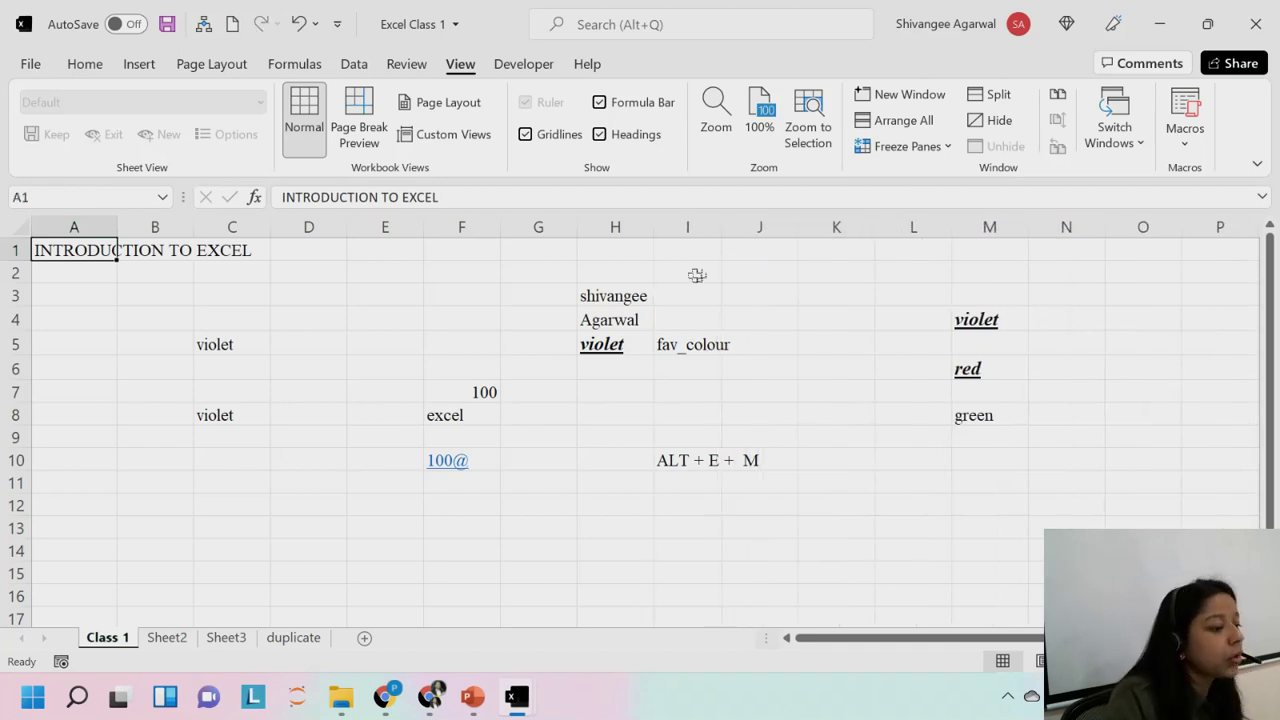
left_click(684, 214)
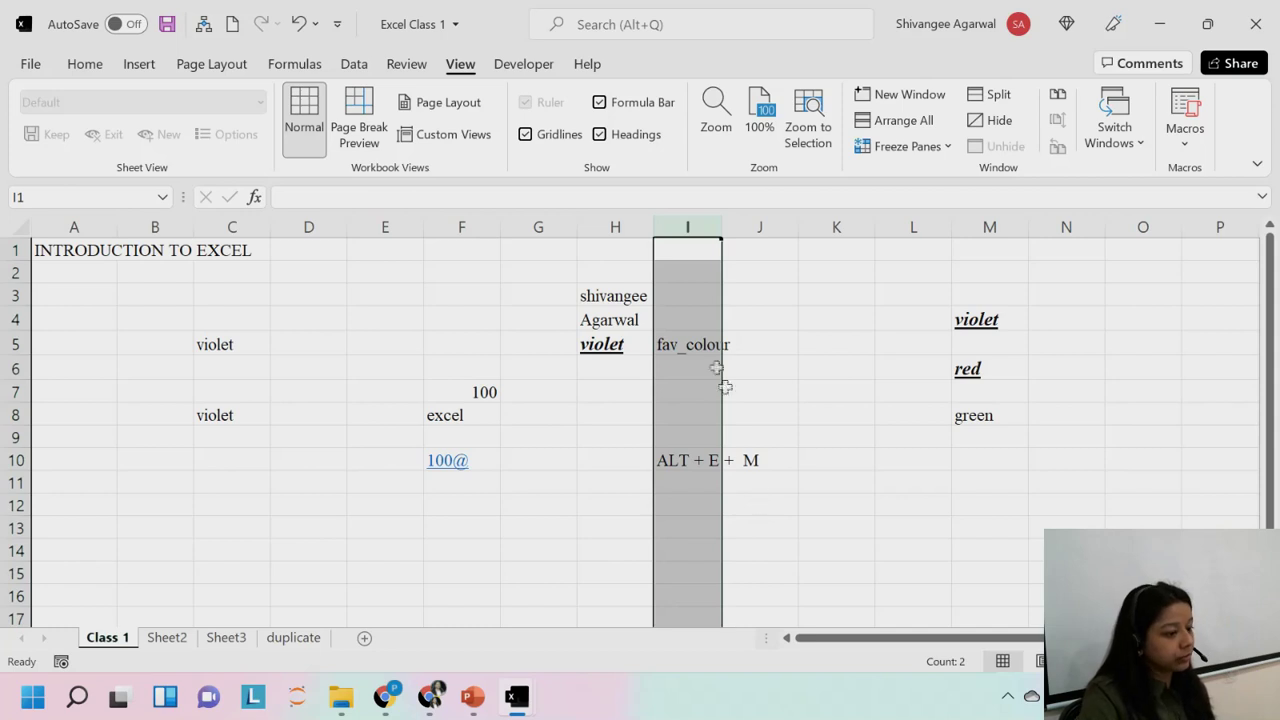
left_click(610, 239)
left_click(660, 226)
left_click(615, 226)
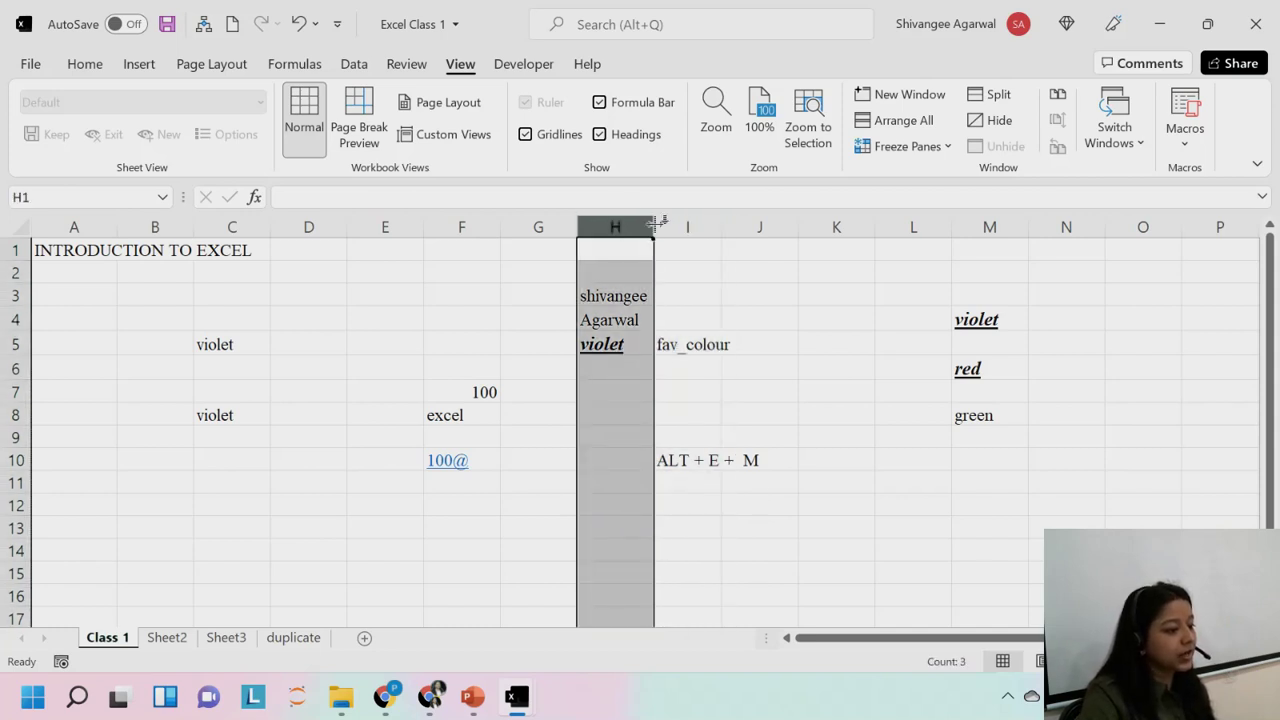
left_click(684, 224)
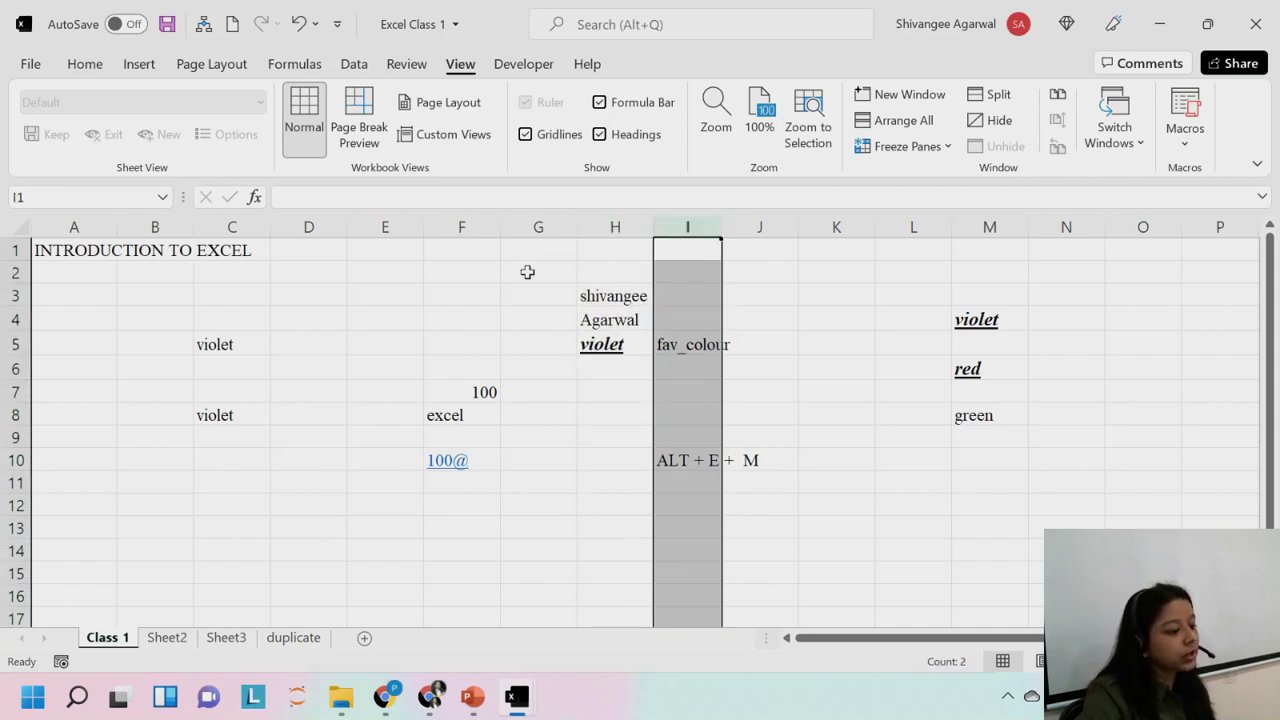
left_click(630, 224)
left_click(684, 218)
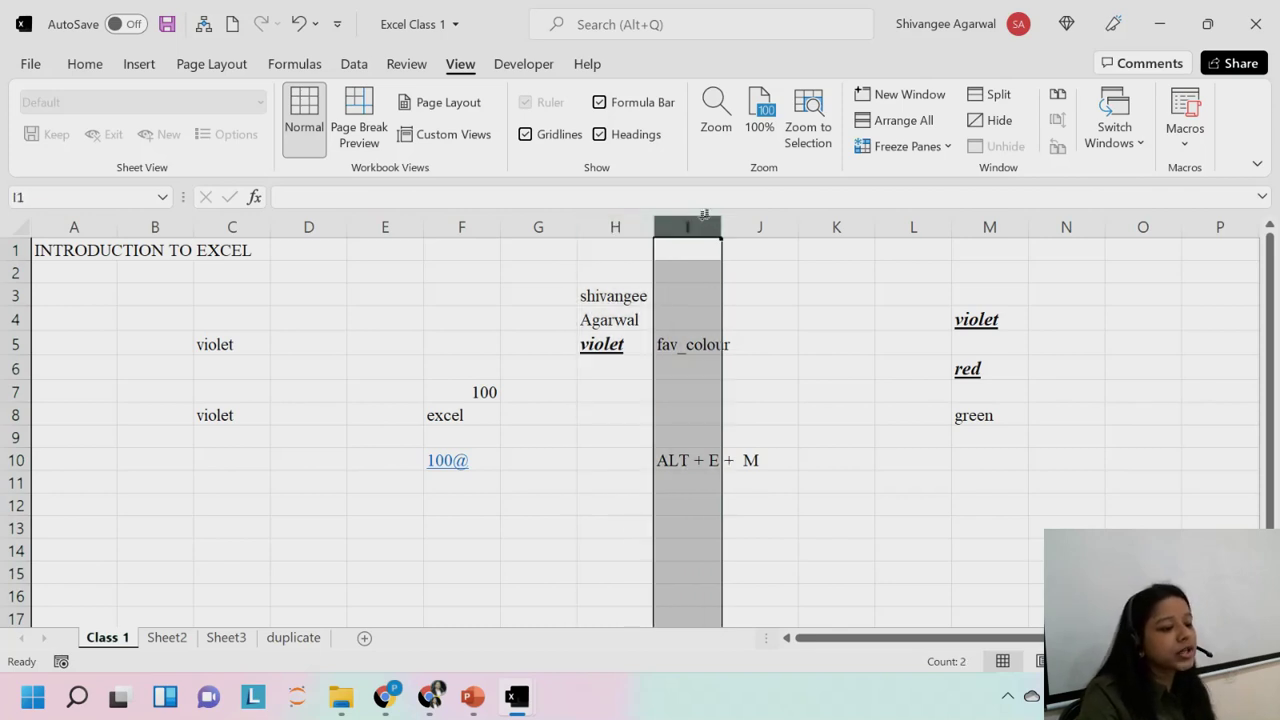
left_click(630, 222)
left_click(676, 218)
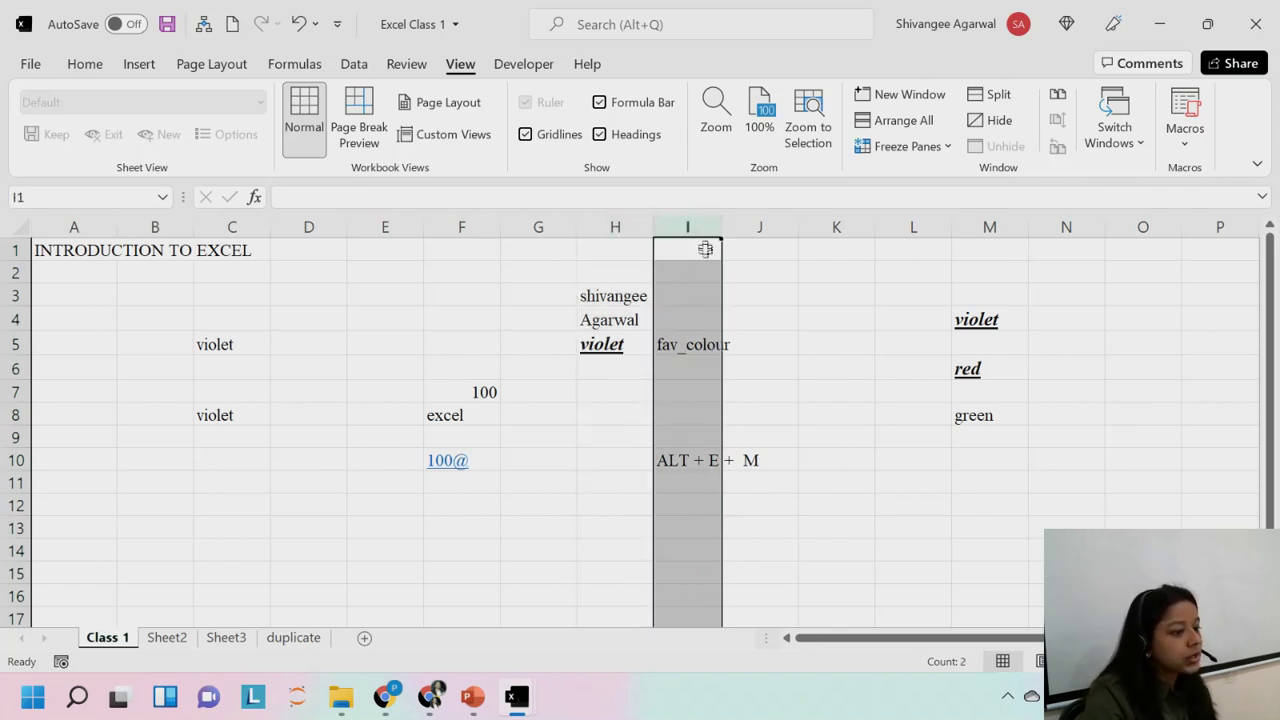
left_click_drag(663, 220, 686, 224)
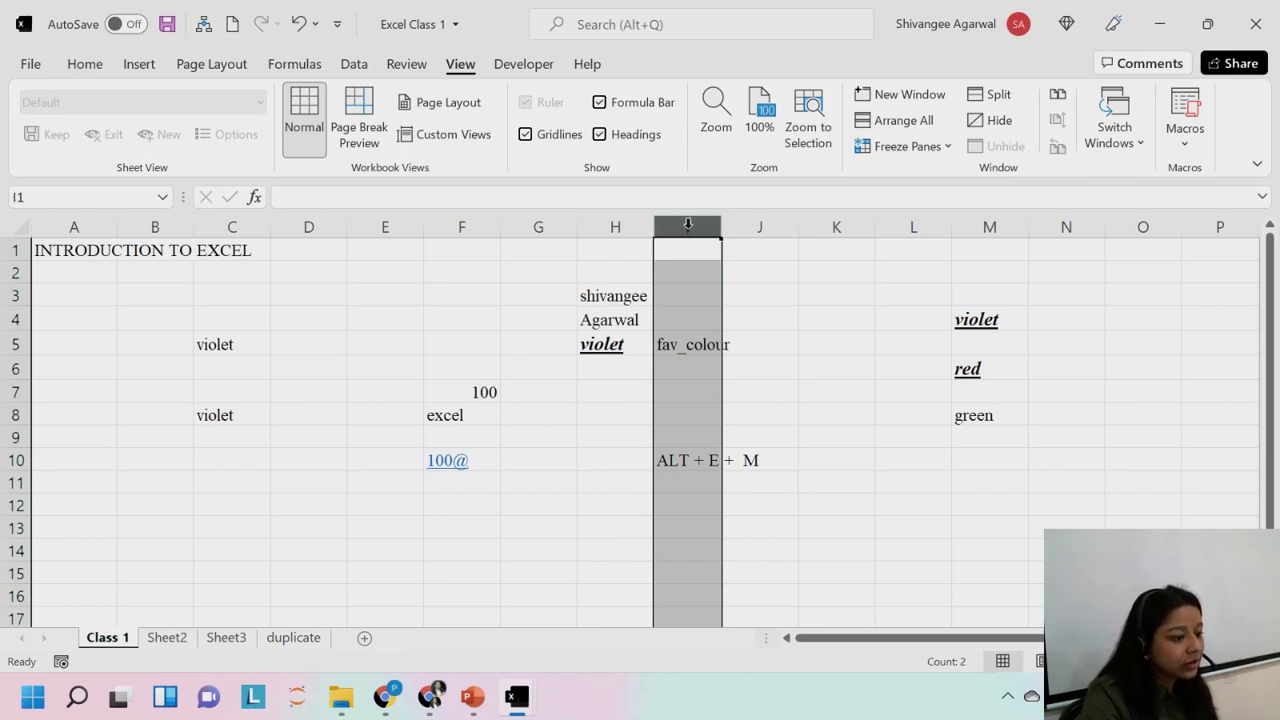
left_click(687, 316)
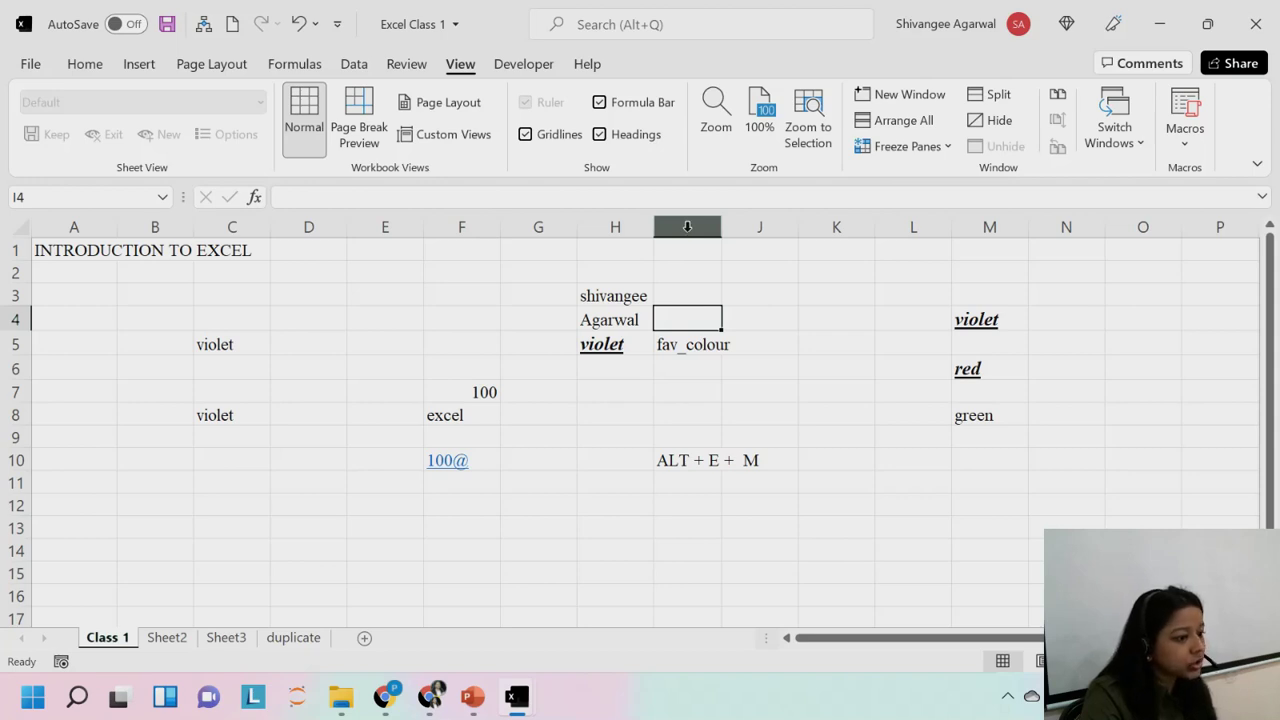
left_click(687, 227)
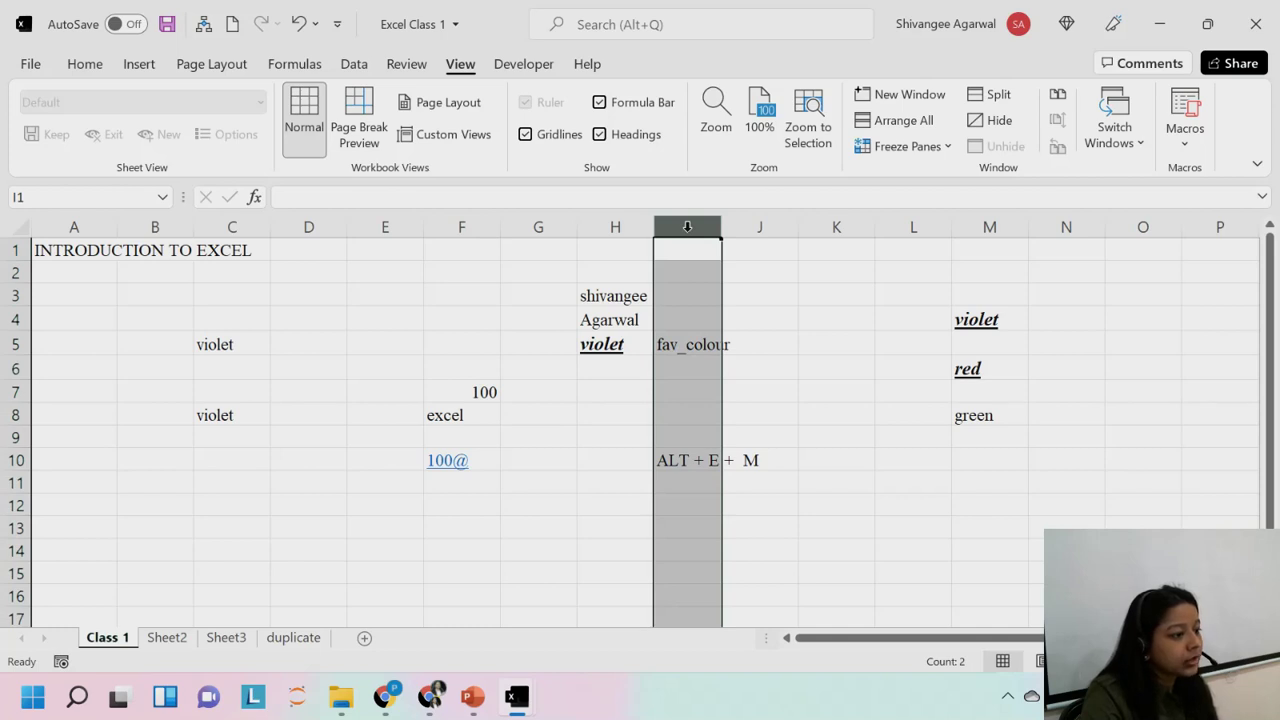
right_click(687, 227)
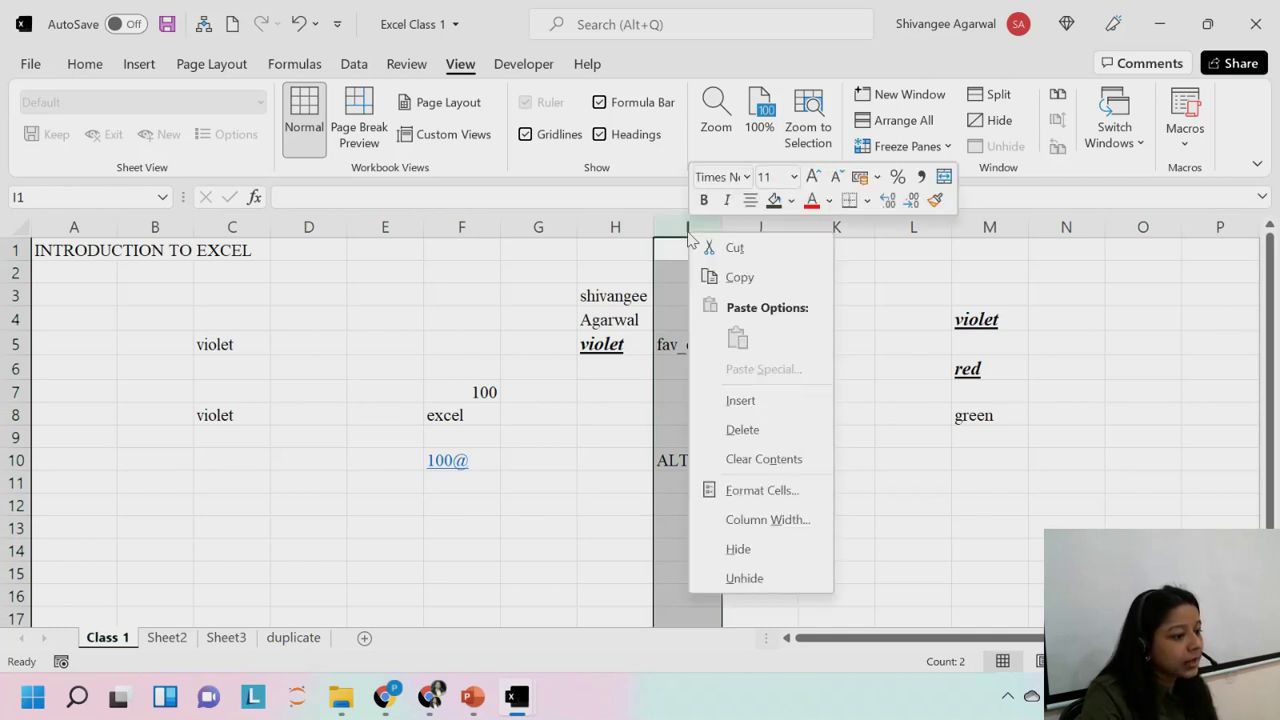
left_click(719, 400)
left_click(705, 389)
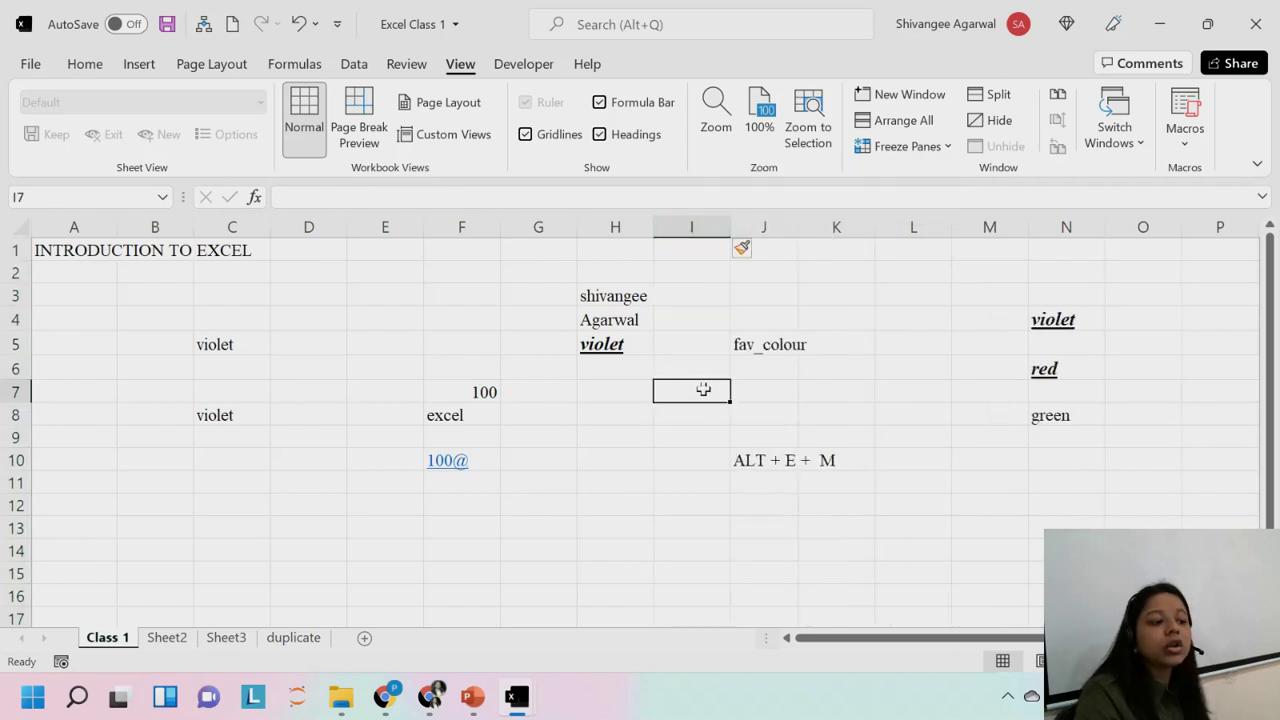
left_click(704, 220)
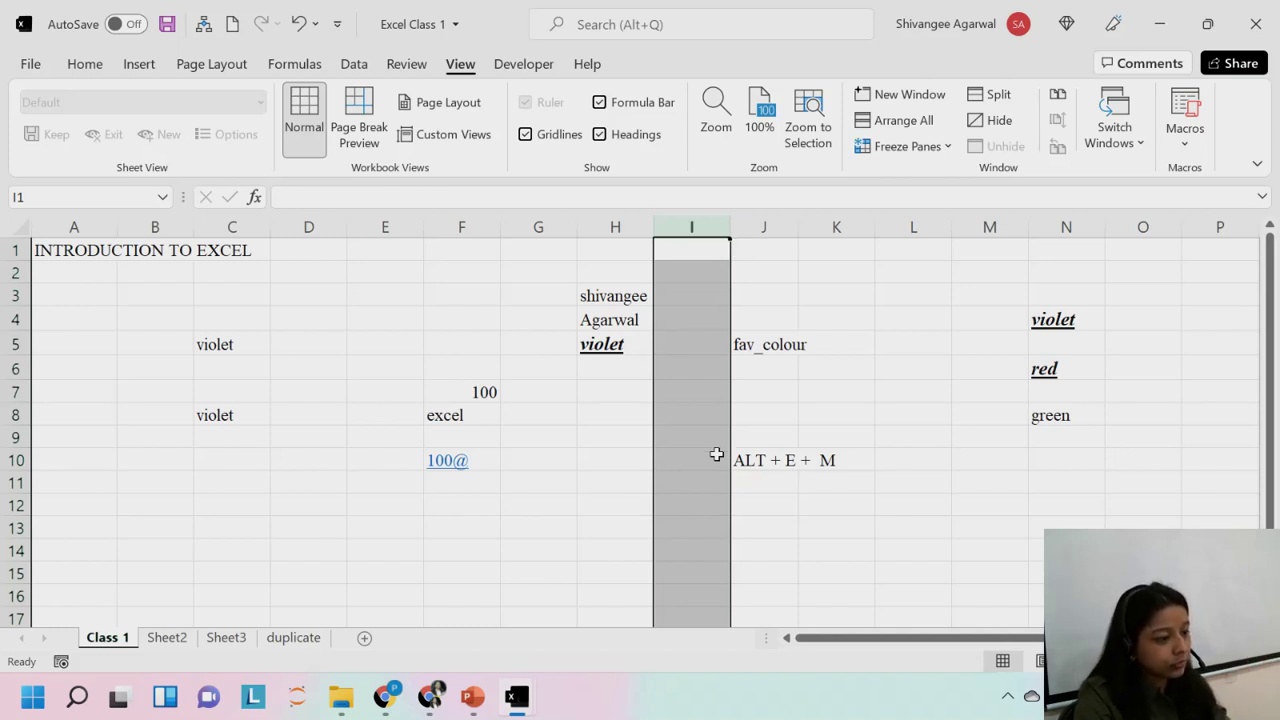
key("ctrl+minus")
left_click_drag(692, 229, 760, 232)
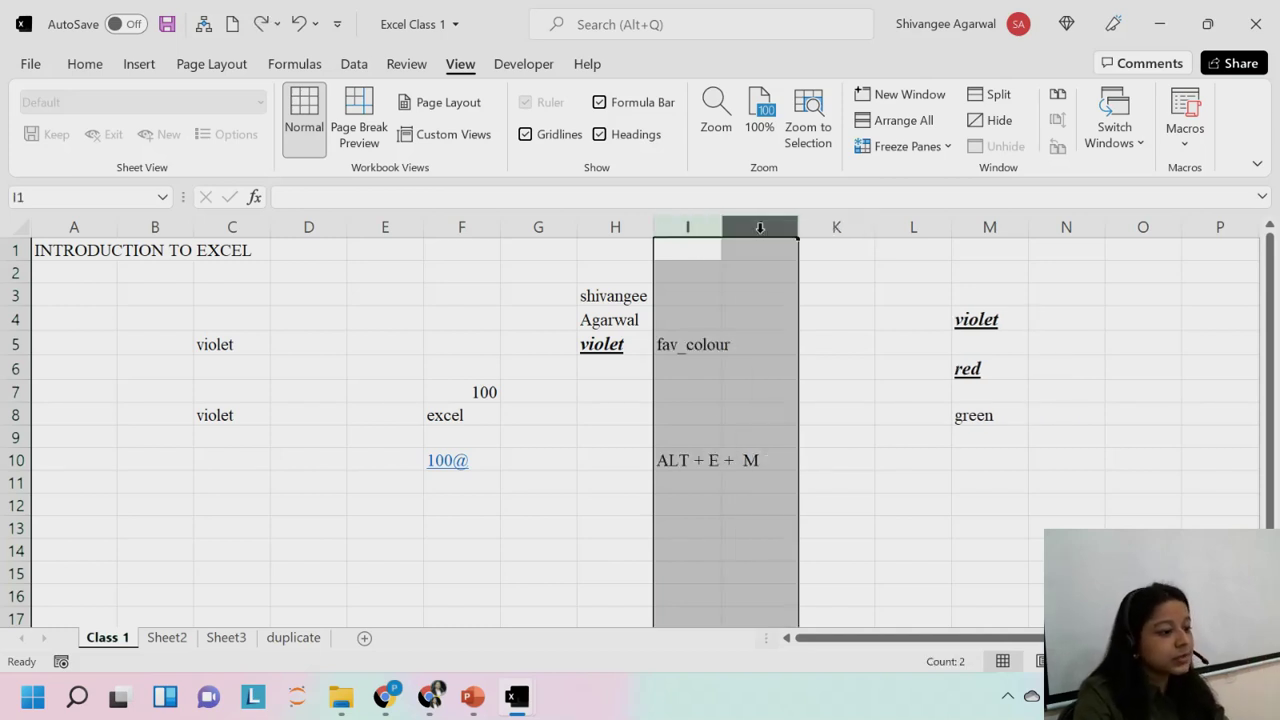
right_click(704, 227)
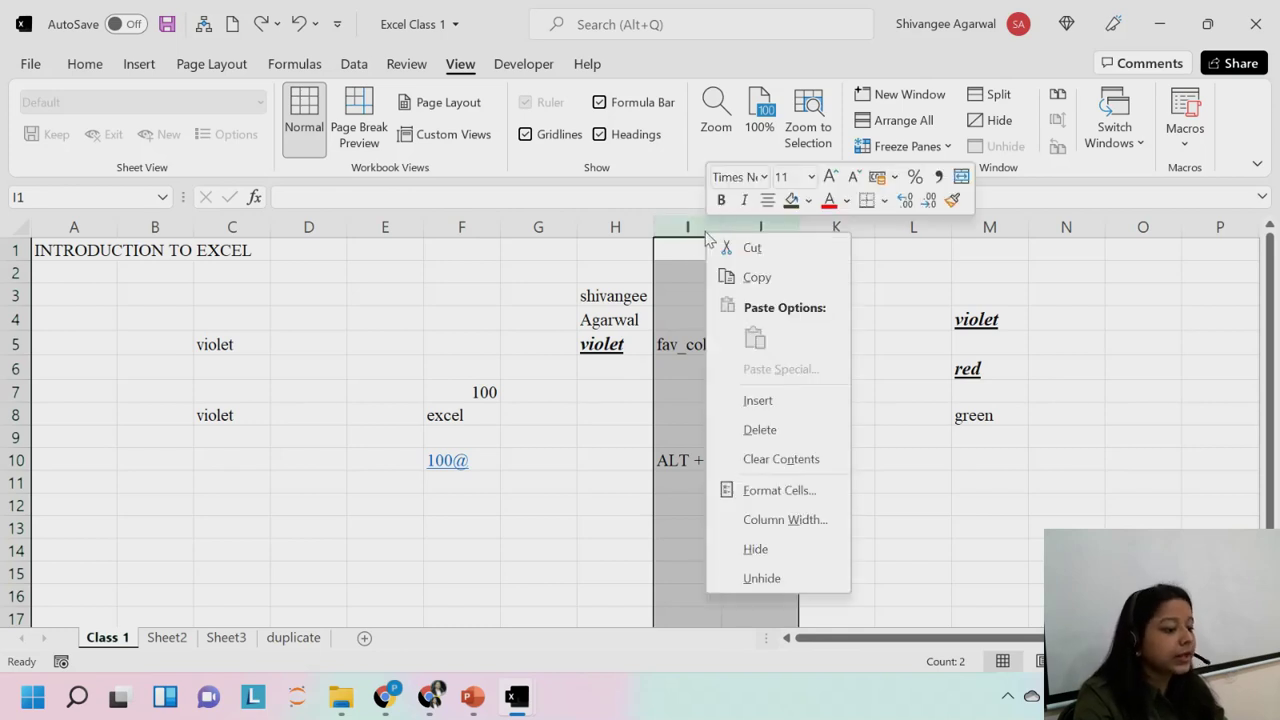
left_click(750, 400)
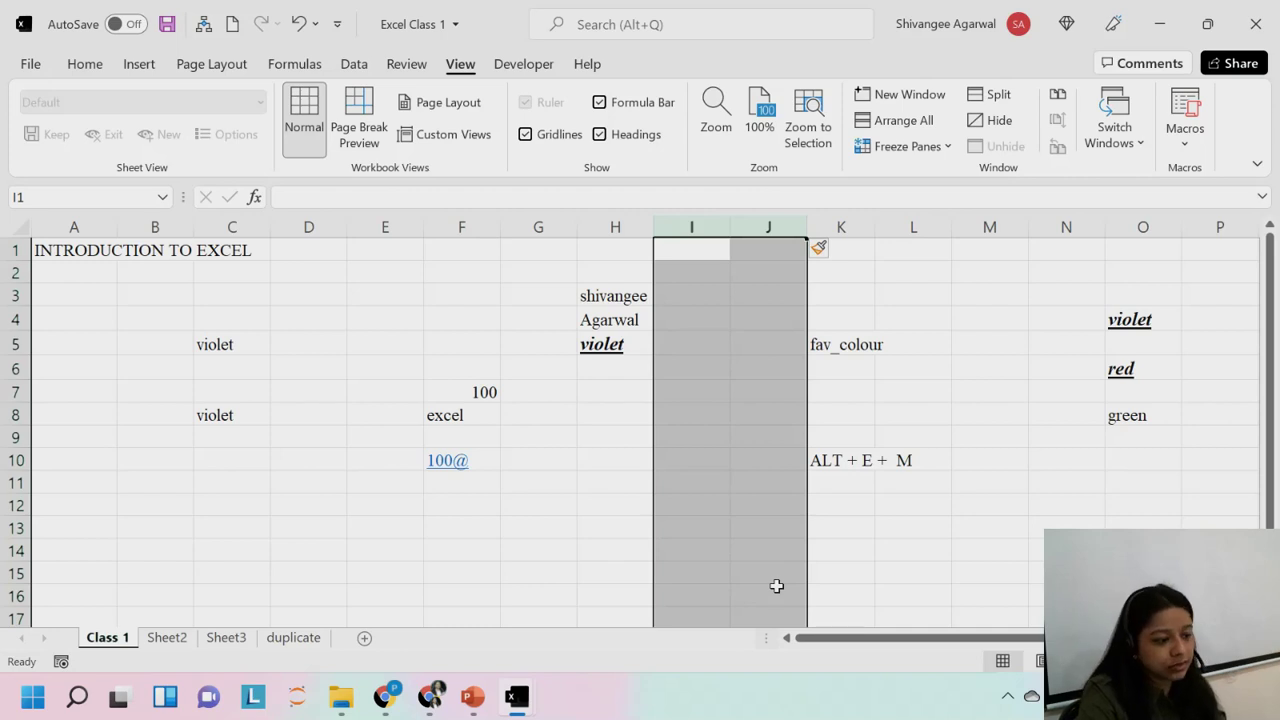
left_click(744, 416)
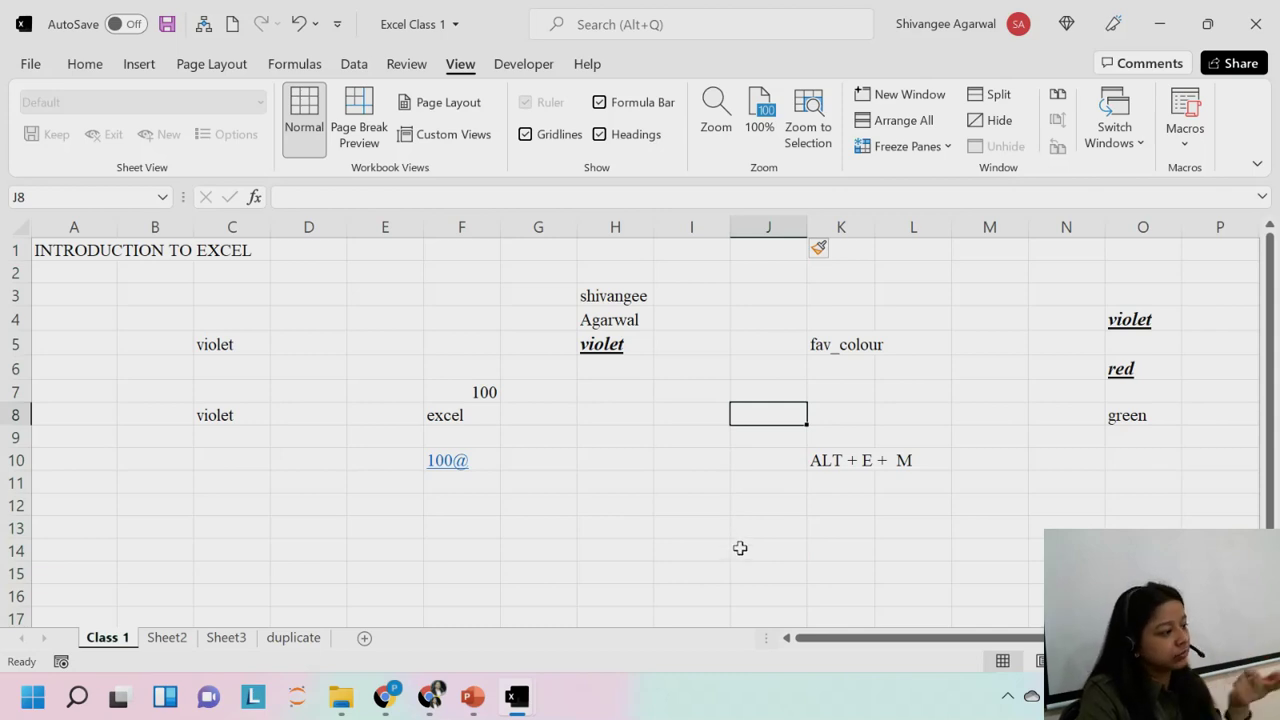
Undo the two inserted columns and insert a blank row at row 5.
key("ctrl+z")
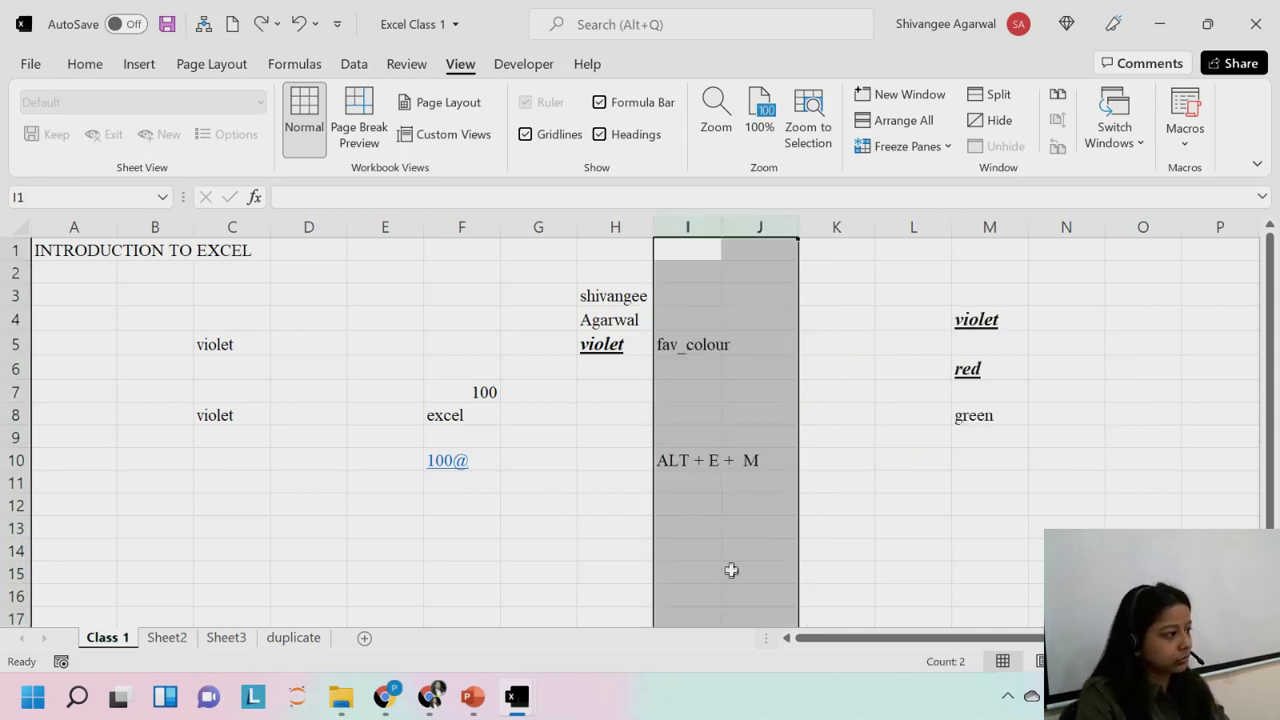
left_click(690, 370)
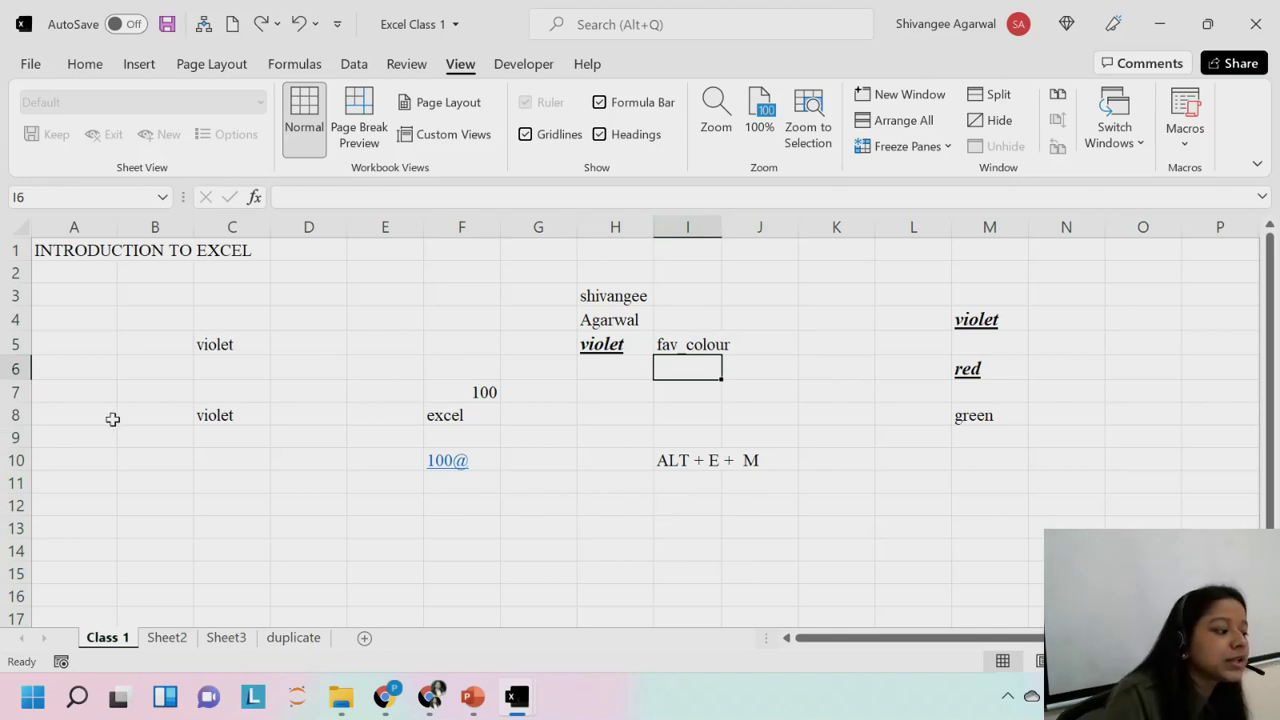
left_click(15, 344)
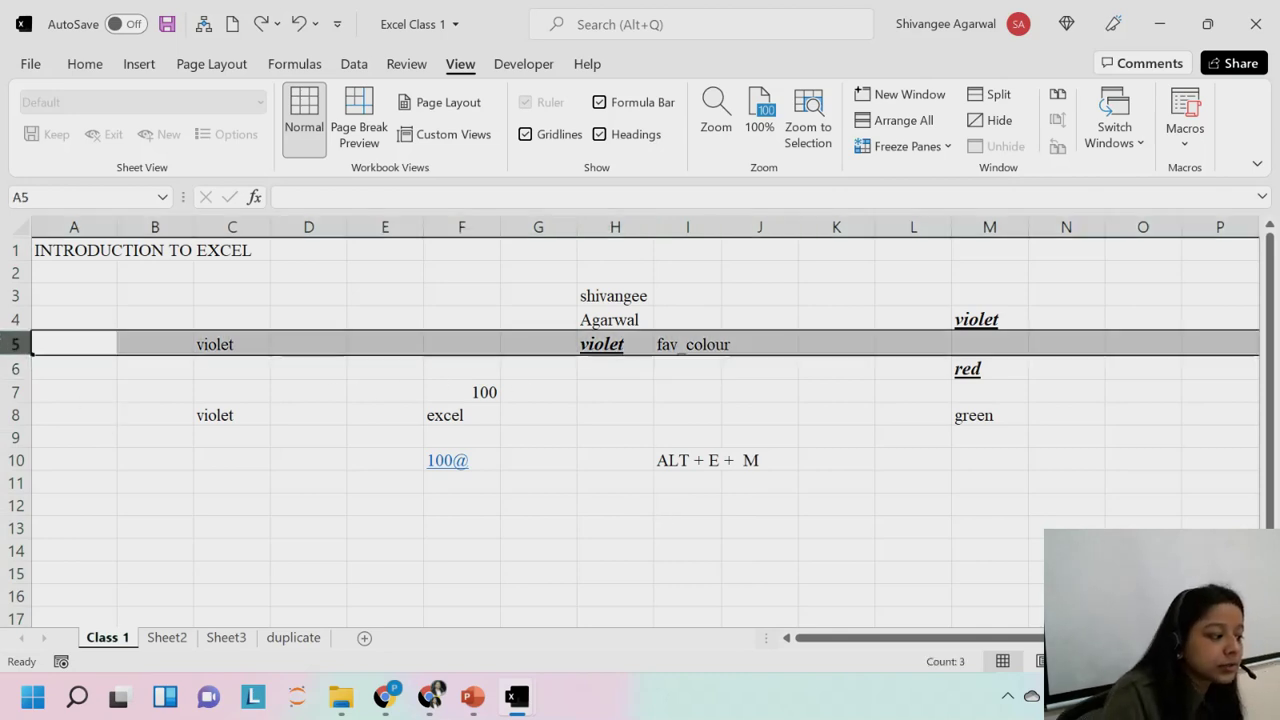
right_click(15, 344)
left_click(68, 466)
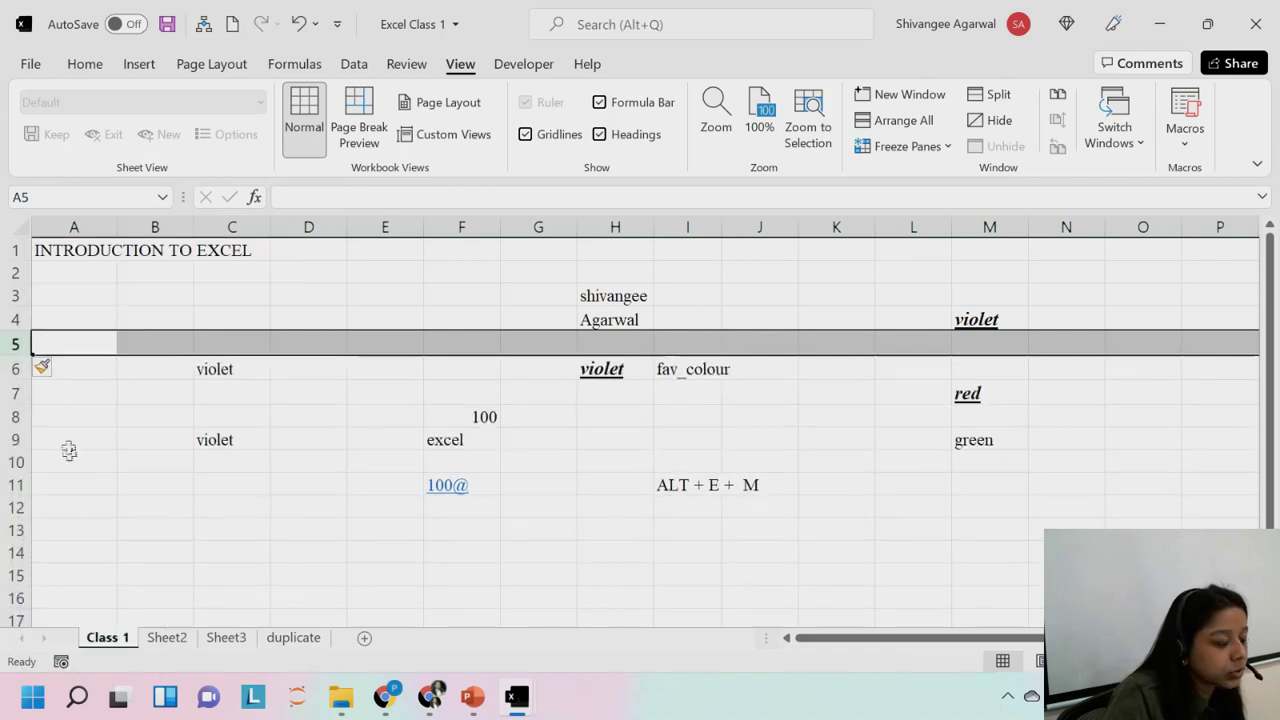
Delete the blank row 5 with Home > Delete, then reselect cell A1.
left_click(15, 369)
left_click(85, 63)
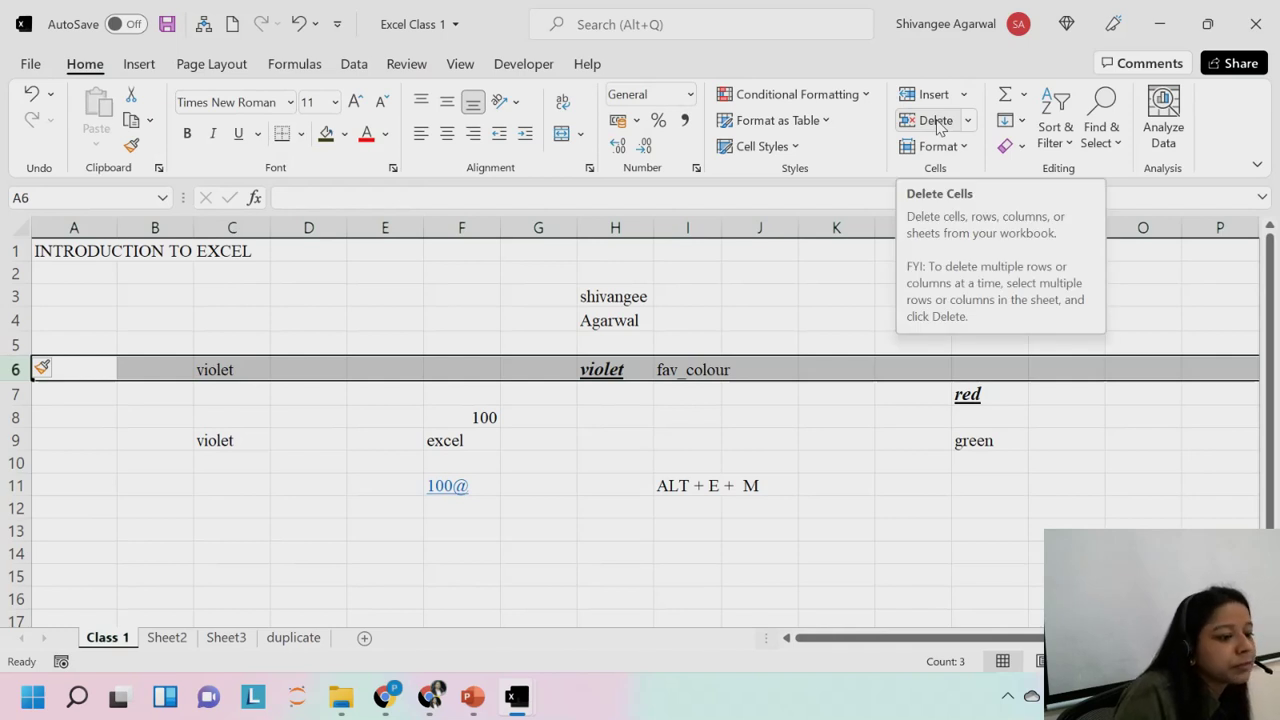
left_click(12, 343)
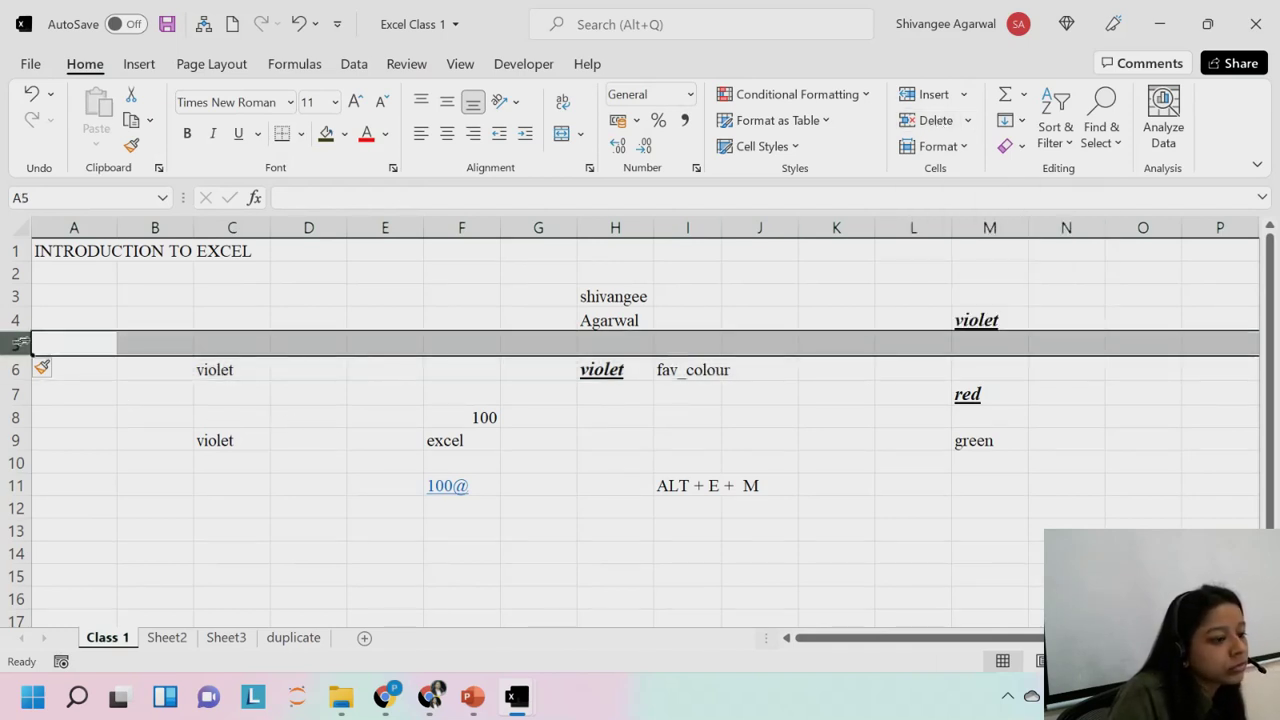
left_click(938, 122)
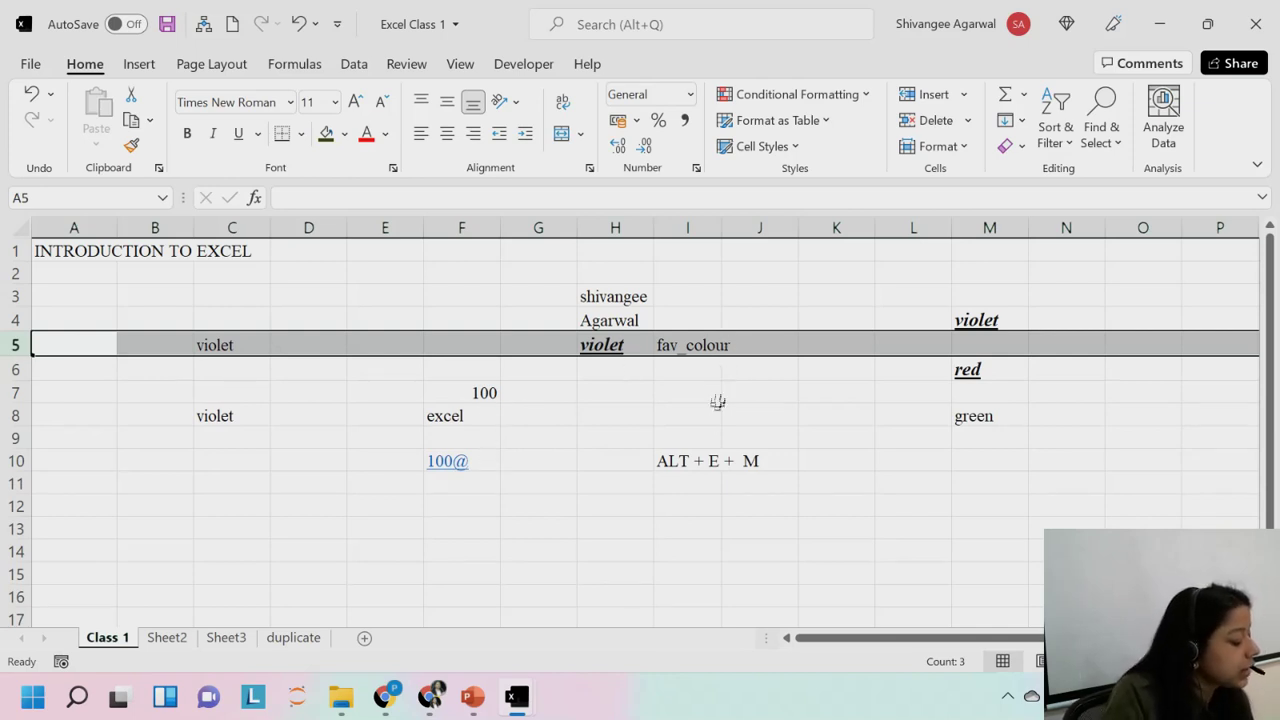
left_click(622, 352)
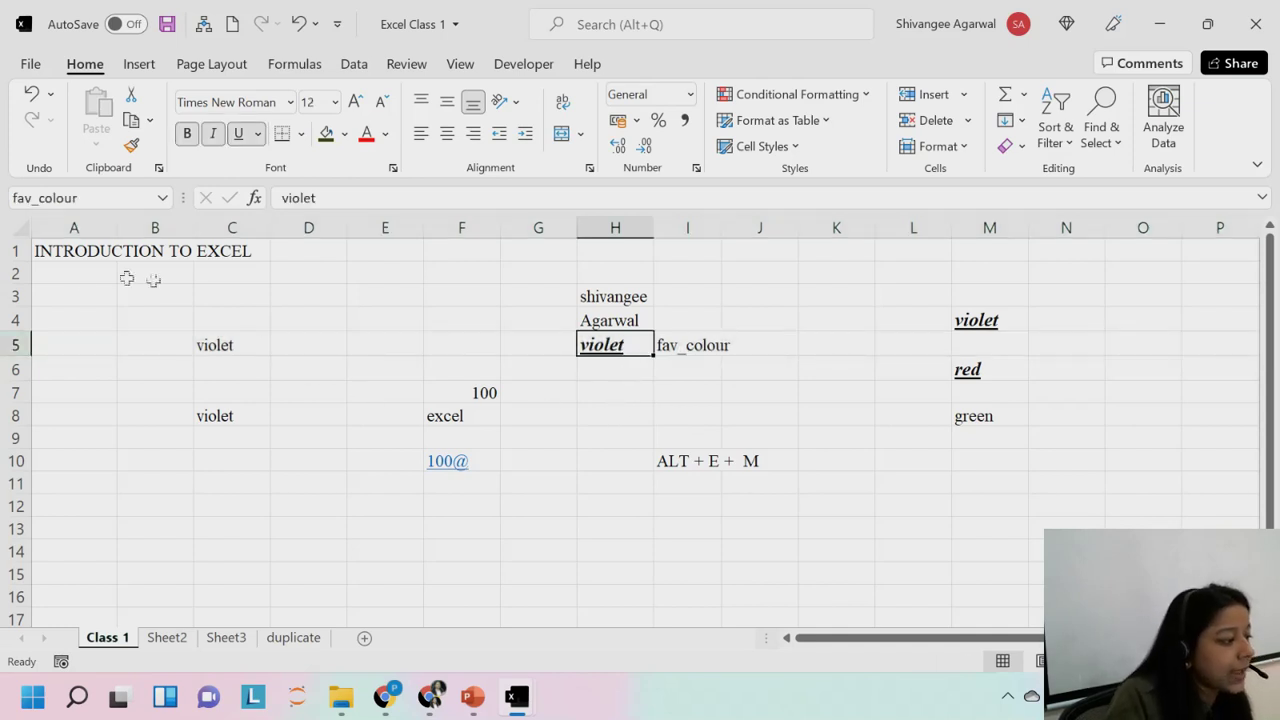
left_click(60, 258)
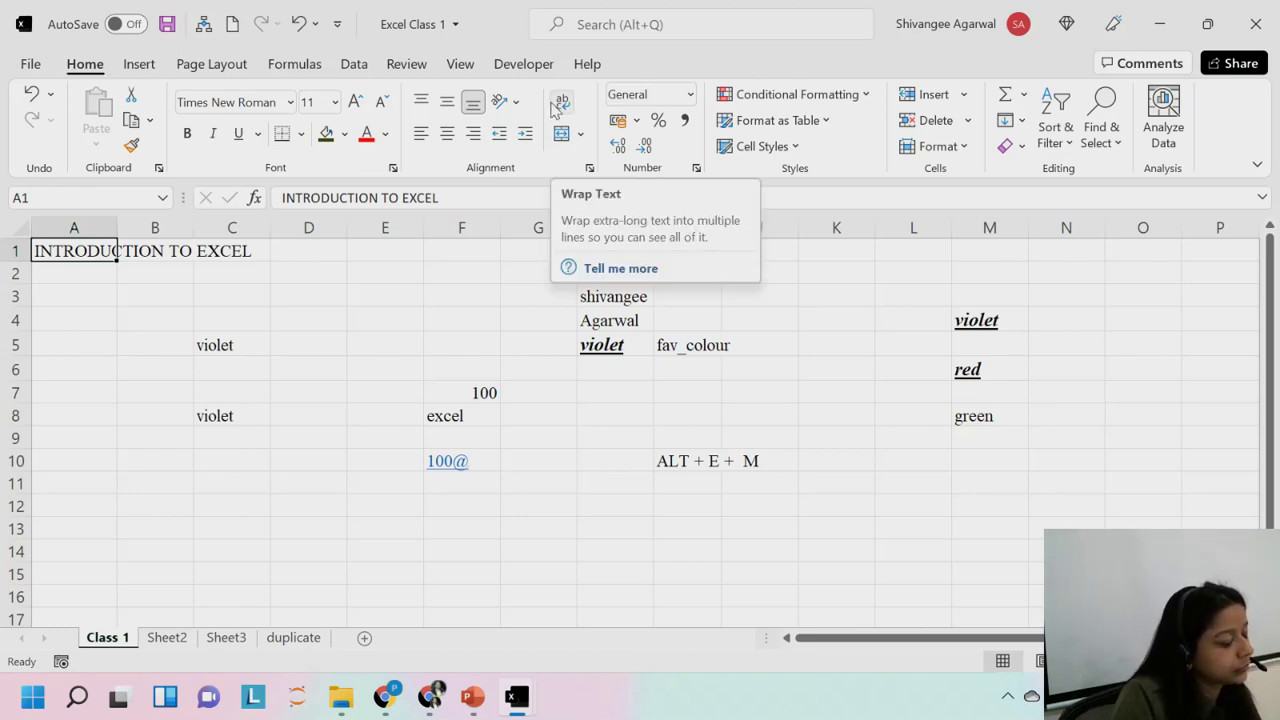
left_click(562, 108)
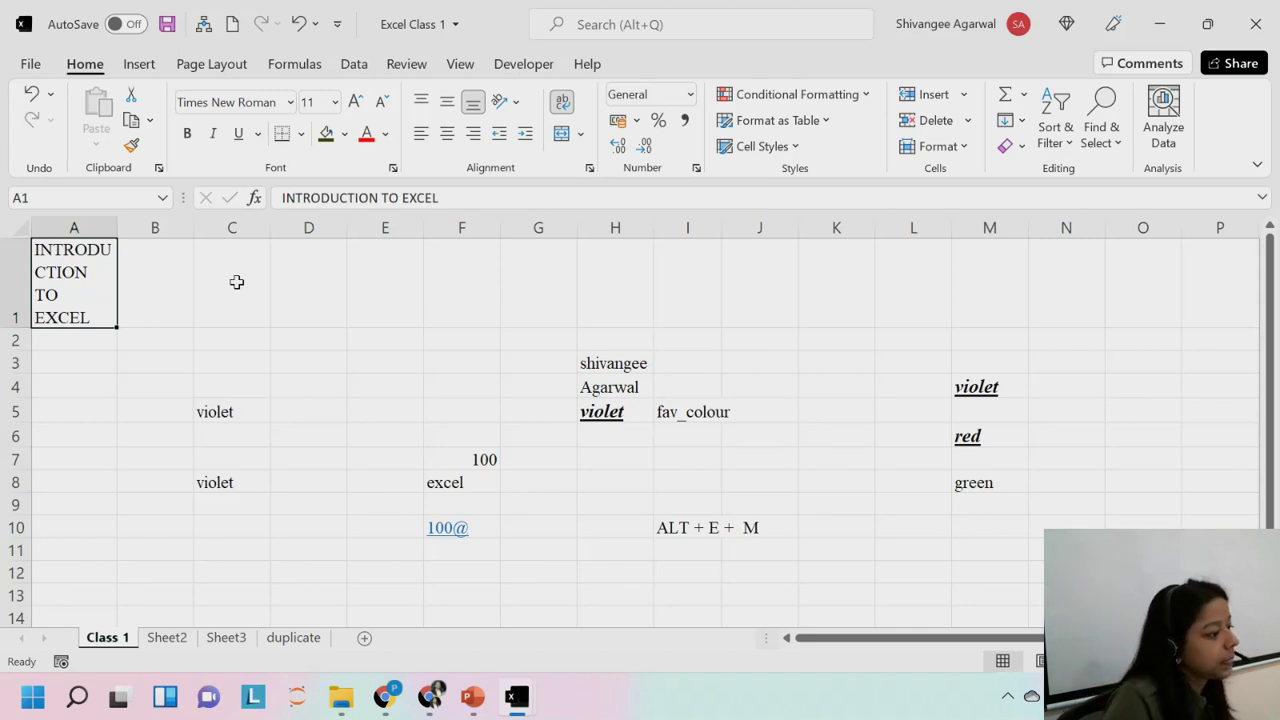
left_click_drag(110, 228, 173, 227)
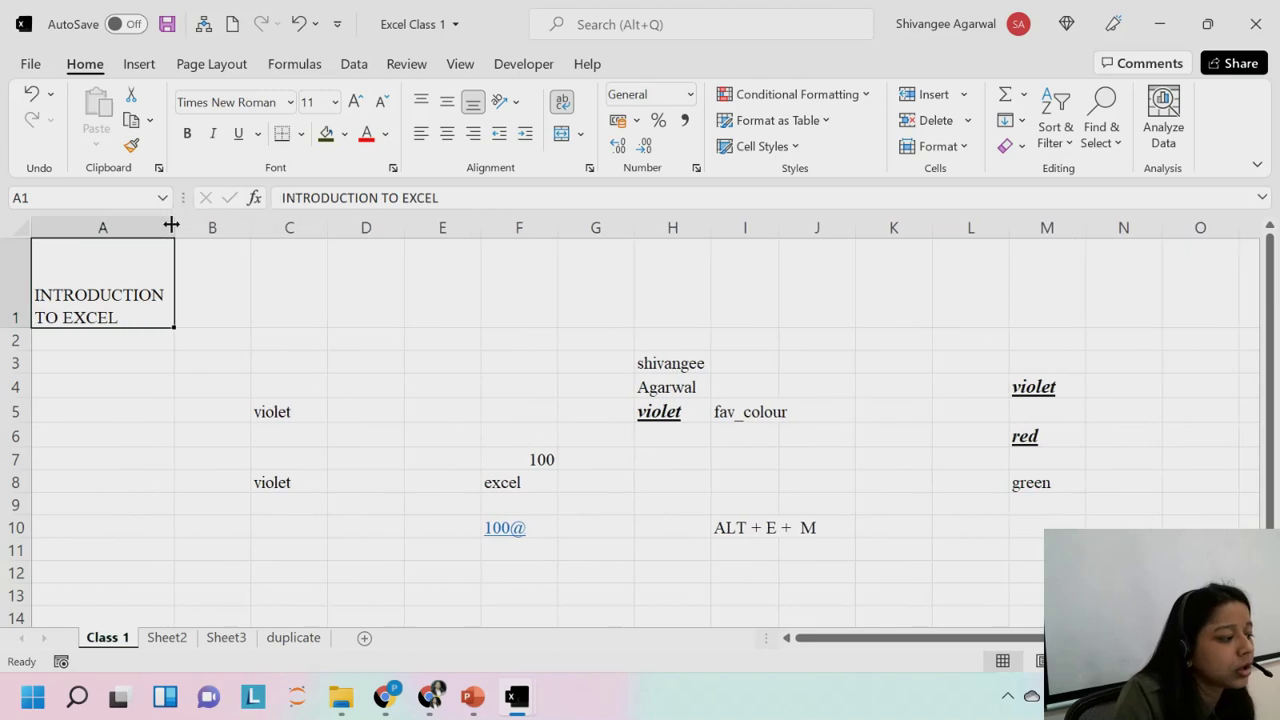
left_click(80, 370)
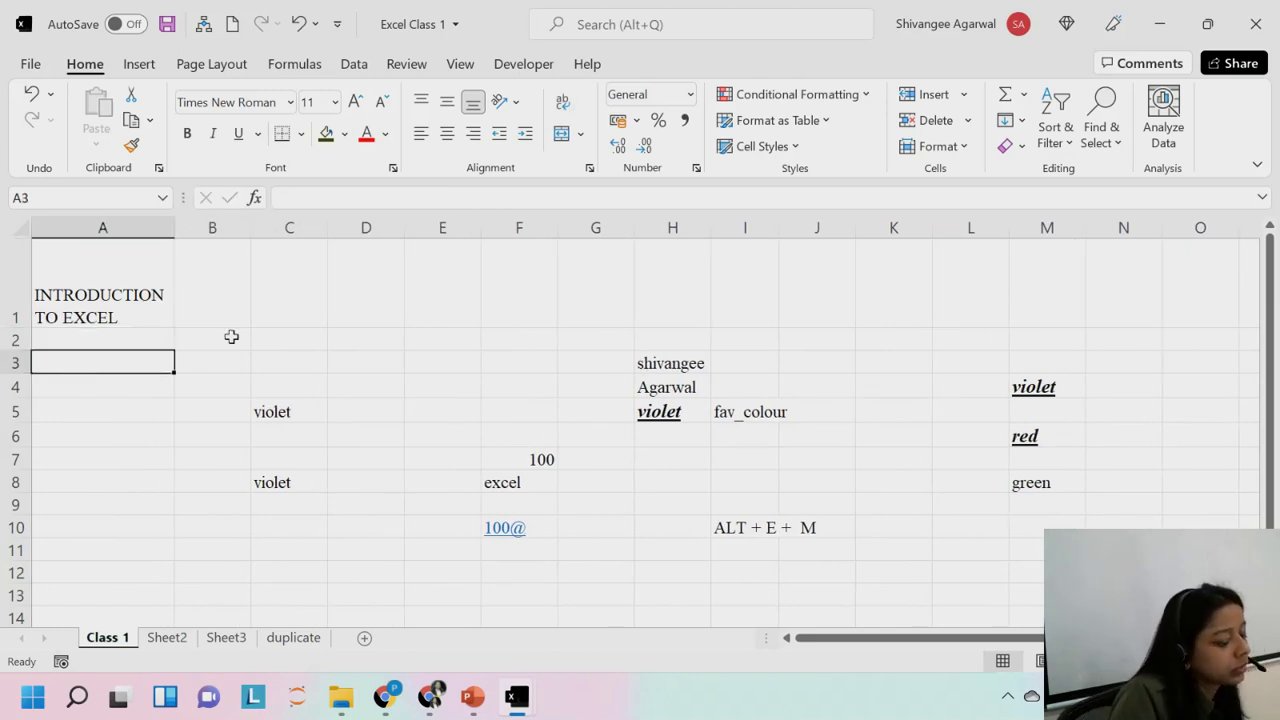
key("ctrl+z")
key("ctrl+z")
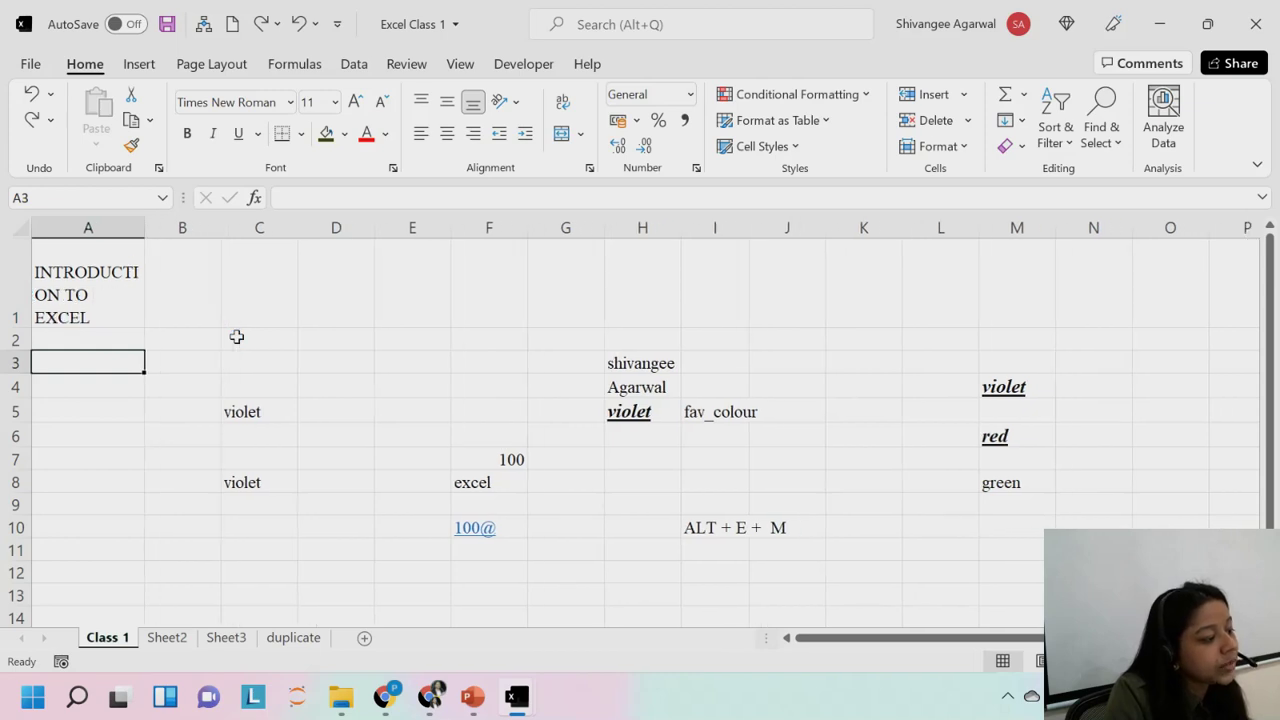
key("ctrl+z")
key("ctrl+z")
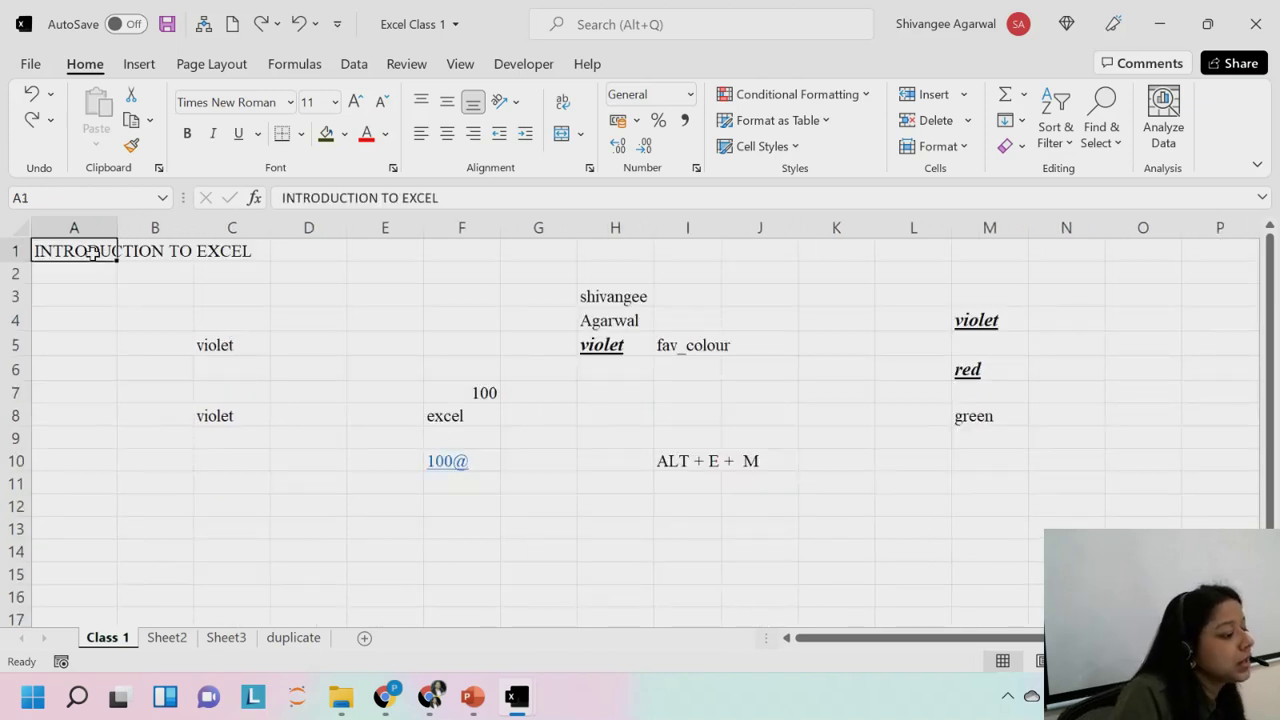
Merge and centre the INTRODUCTION TO EXCEL title across A1:C1, then reselect the merged cell.
left_click_drag(92, 253, 255, 248)
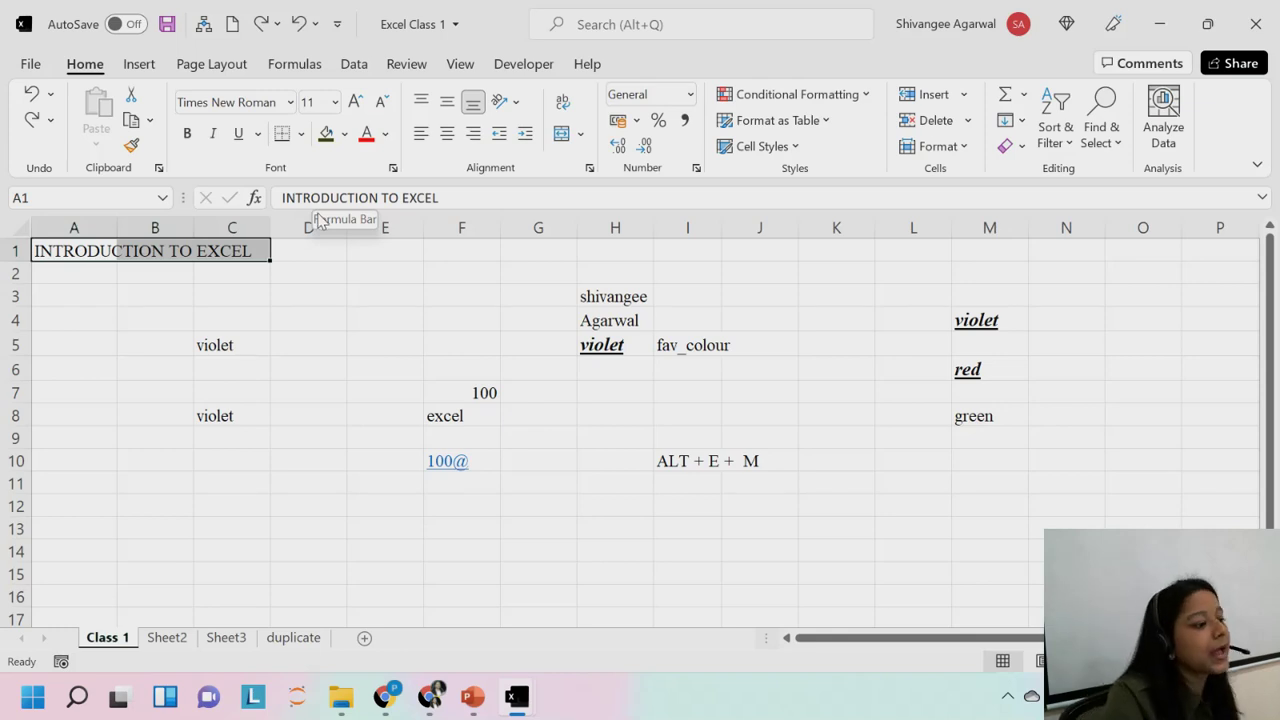
left_click(562, 133)
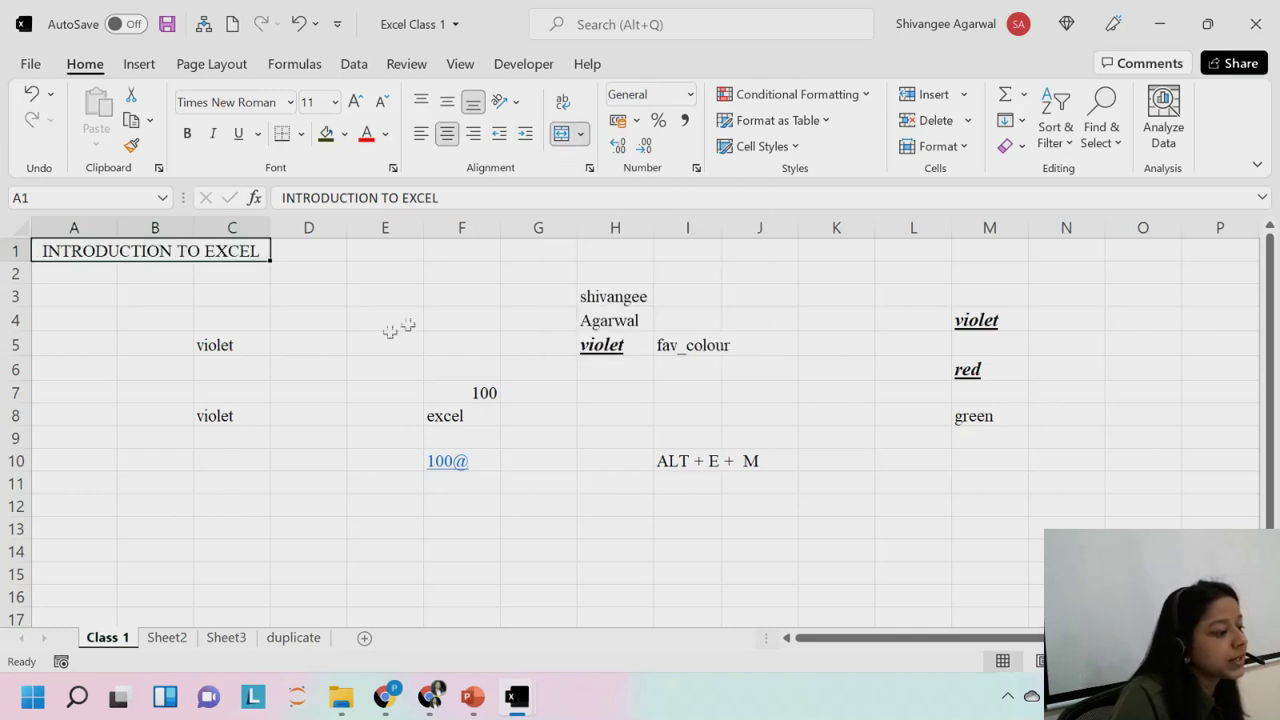
left_click(318, 292)
left_click(84, 252)
left_click(60, 316)
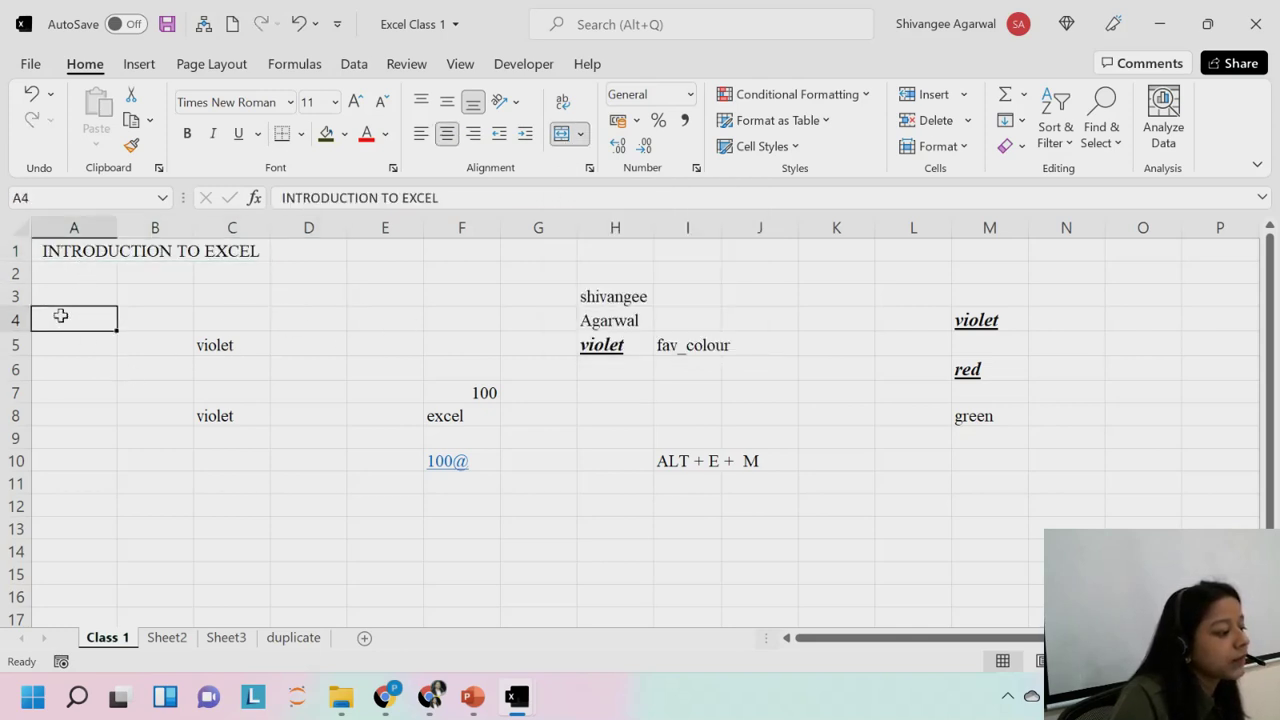
left_click(78, 252)
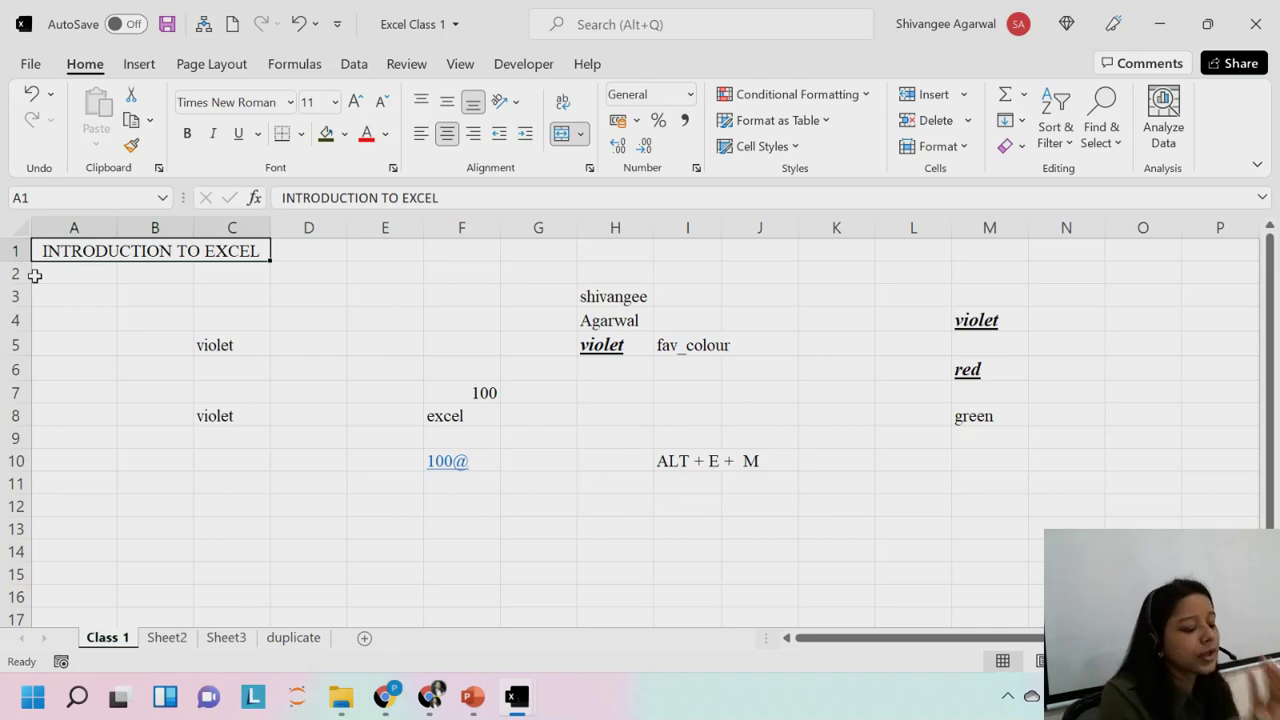
key("alt")
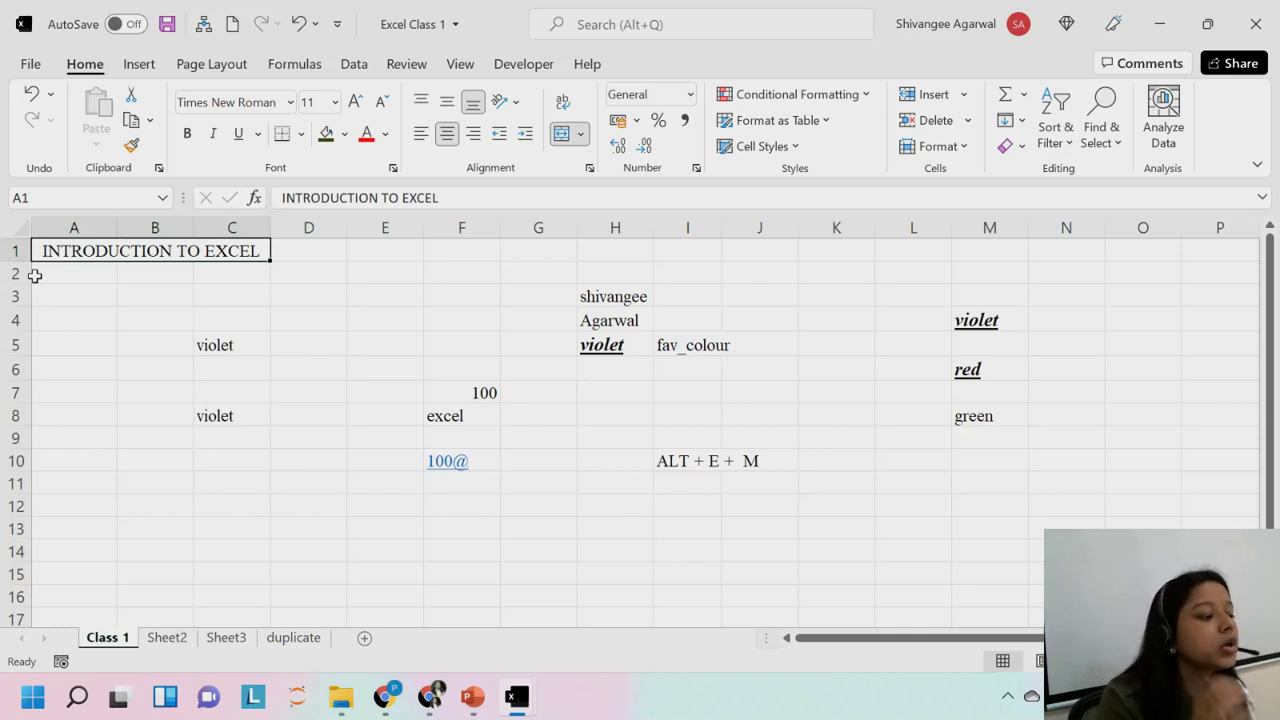
left_click(598, 302)
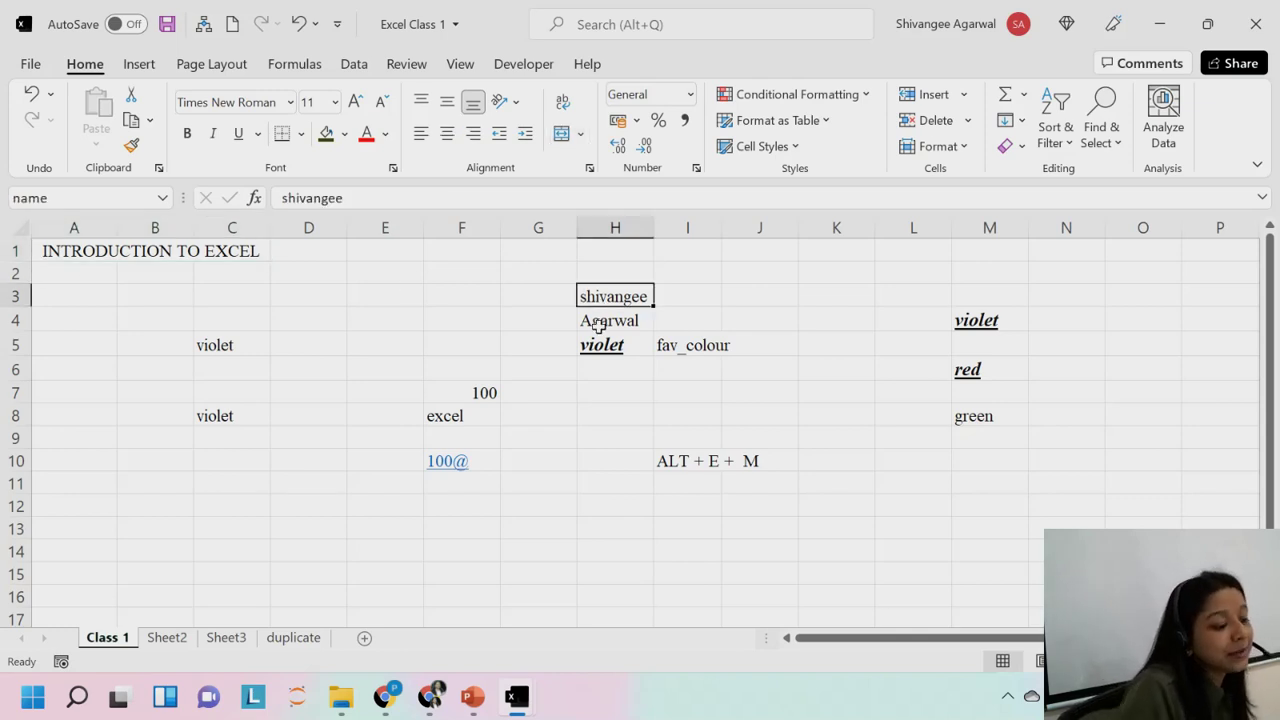
left_click(597, 322)
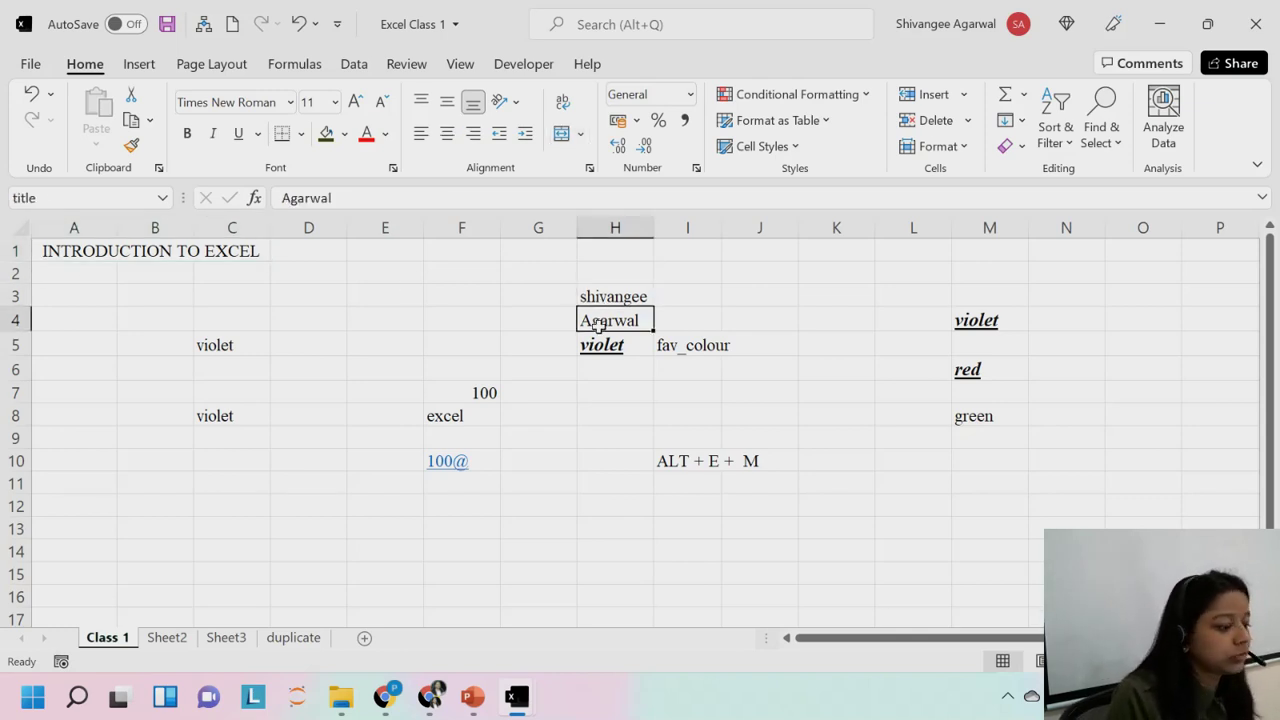